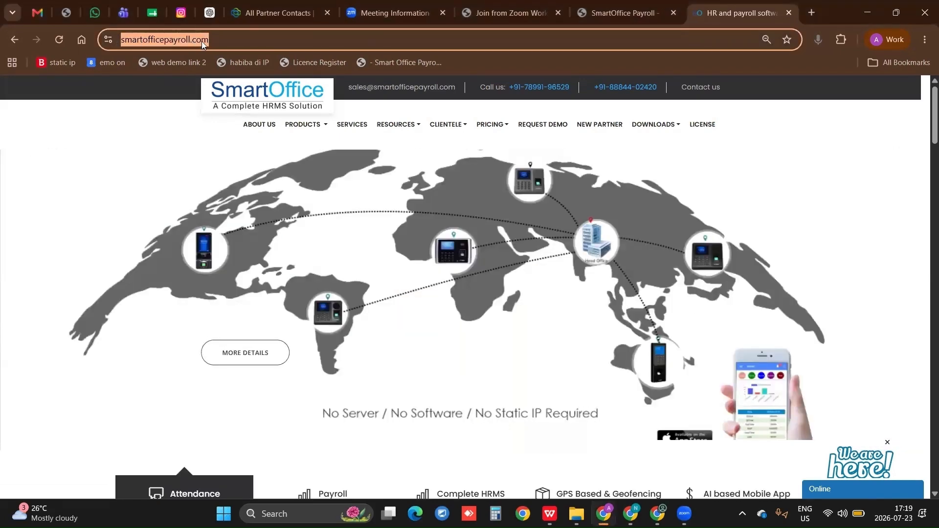
Step: Open the SmartOffice website's About Us page and examine the company philosophy, client statistics and Google rating
key("Return")
scroll(542, 306, "down", 4)
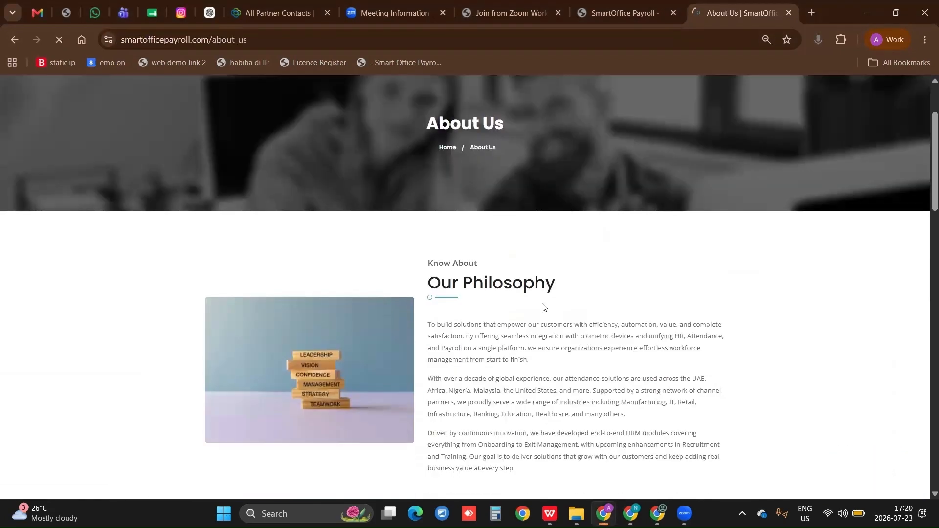
scroll(542, 306, "down", 15)
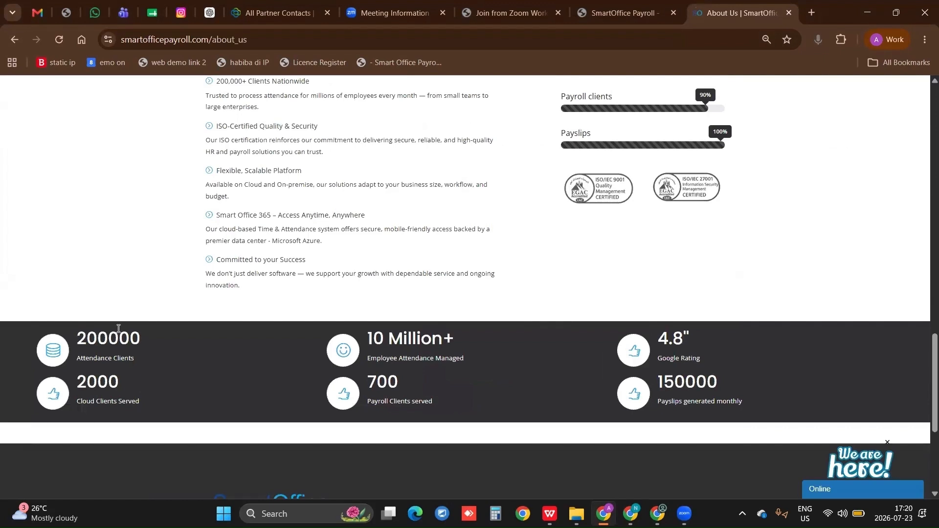
left_click_drag(83, 333, 155, 341)
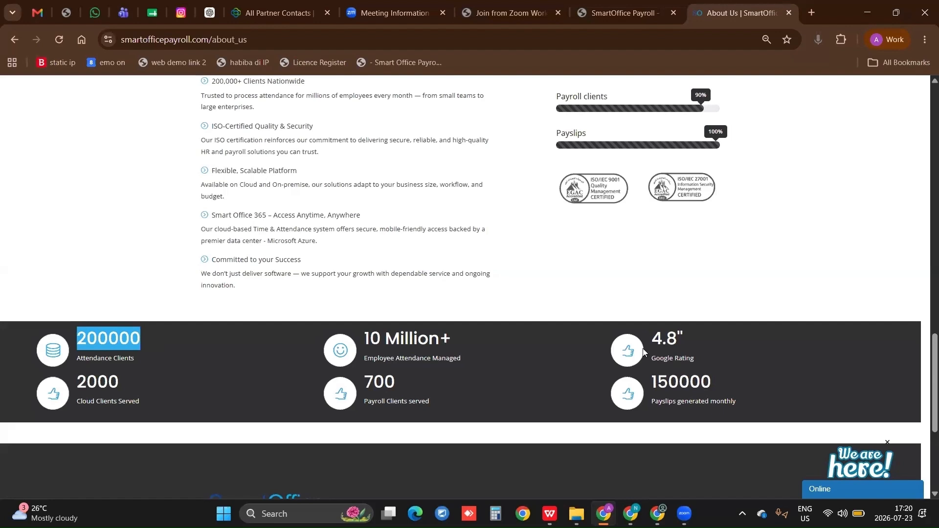
left_click_drag(656, 336, 685, 334)
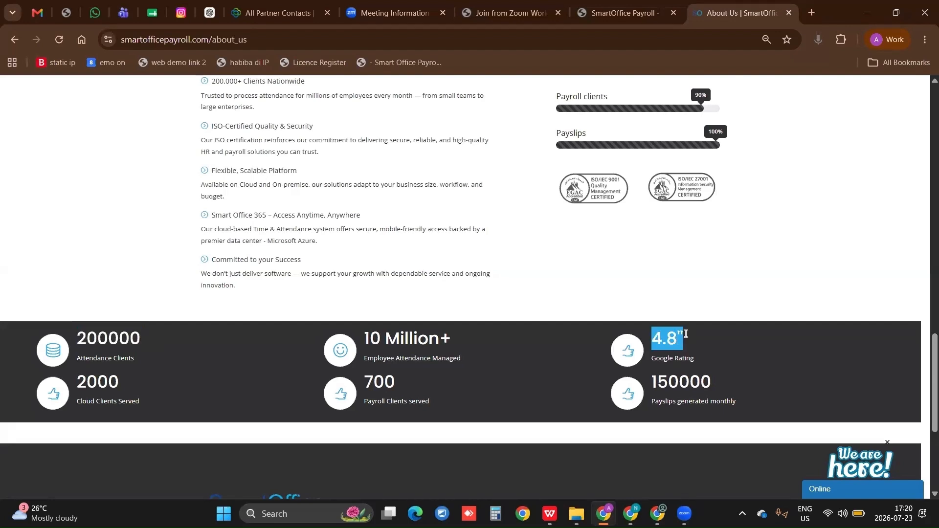
scroll(685, 334, "up", 15)
Step: Open the Add-on product page and review its features from AI based Attendance to GPS based clock In/Out
mouse_move(294, 125)
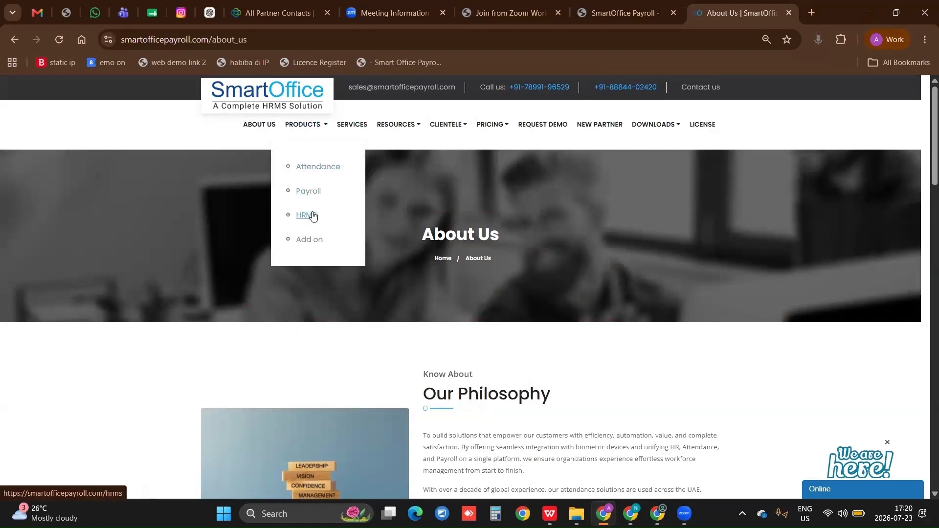
left_click(314, 243)
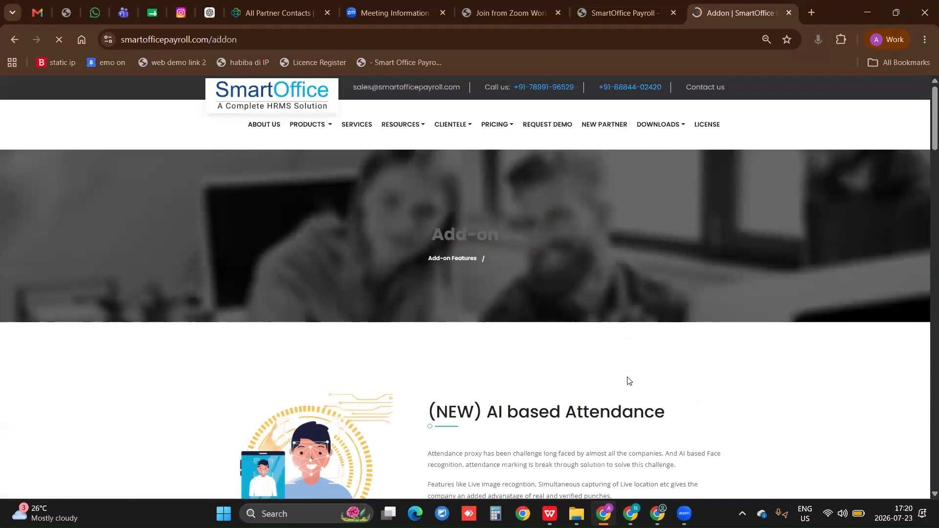
scroll(629, 381, "down", 5)
scroll(356, 379, "down", 4)
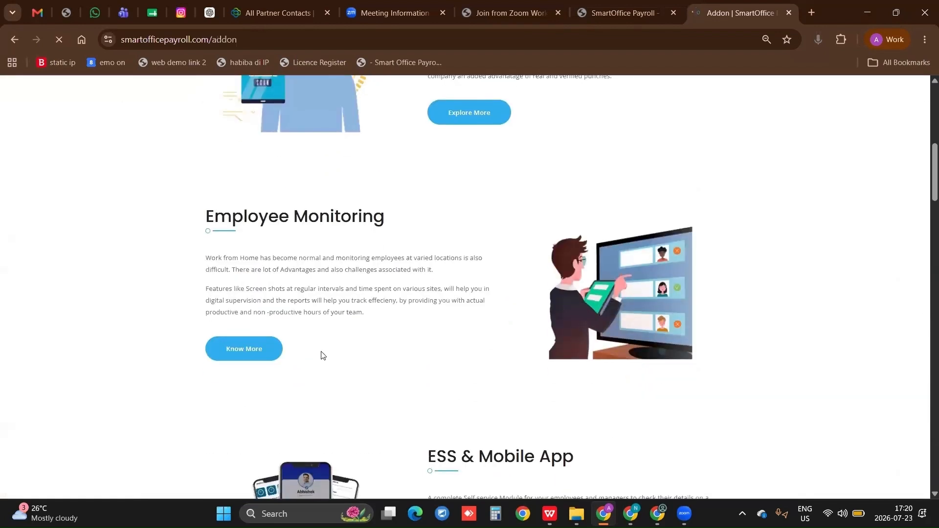
scroll(323, 356, "down", 4)
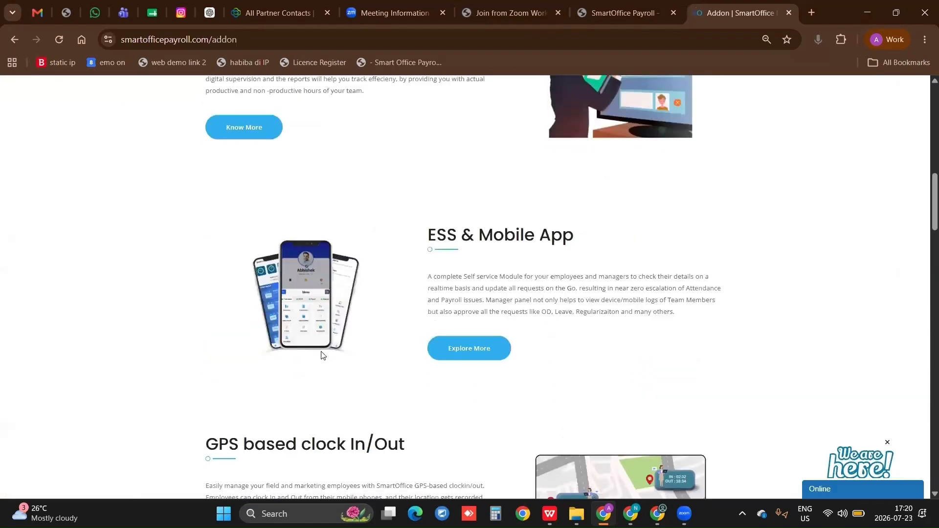
scroll(322, 355, "down", 4)
scroll(321, 351, "down", 1)
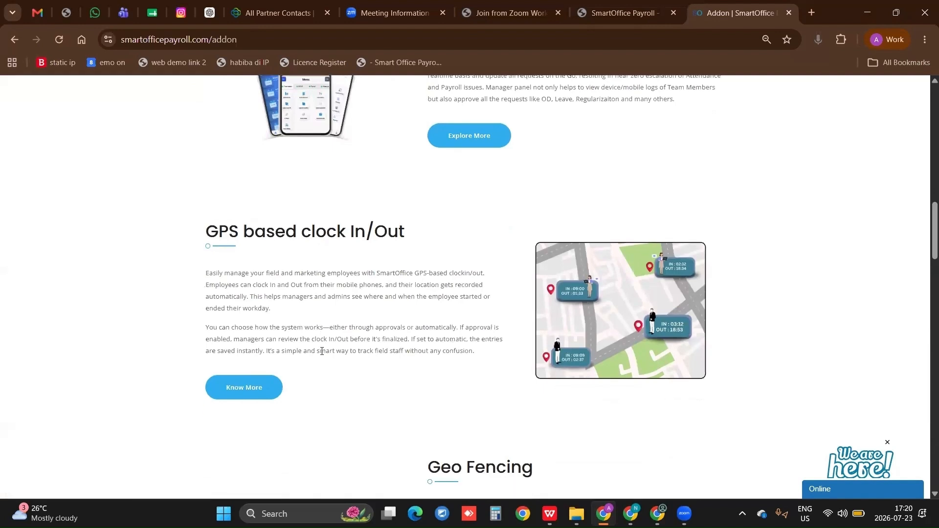
scroll(322, 352, "down", 1)
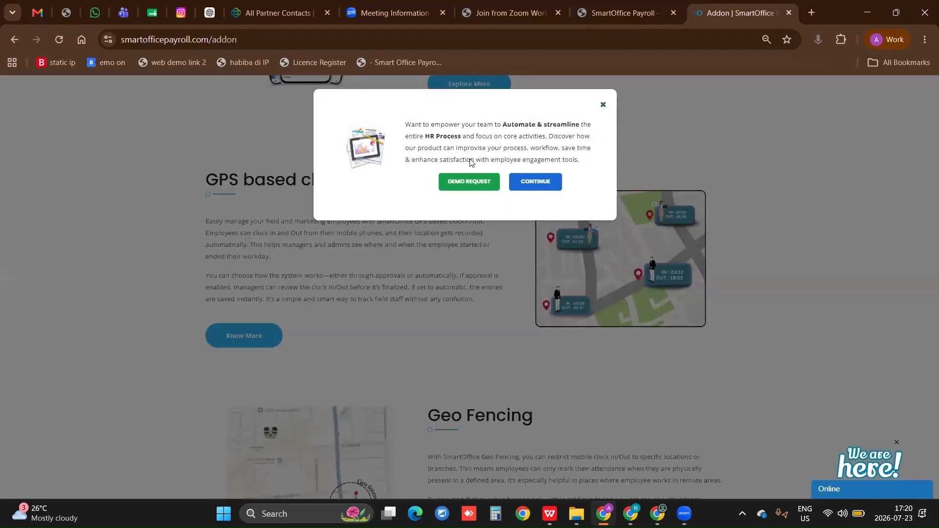
Step: Dismiss the demo request popup and review the remaining add-ons, from Geo Fencing through API Integration to Visitor Management
left_click(604, 105)
scroll(482, 339, "down", 14)
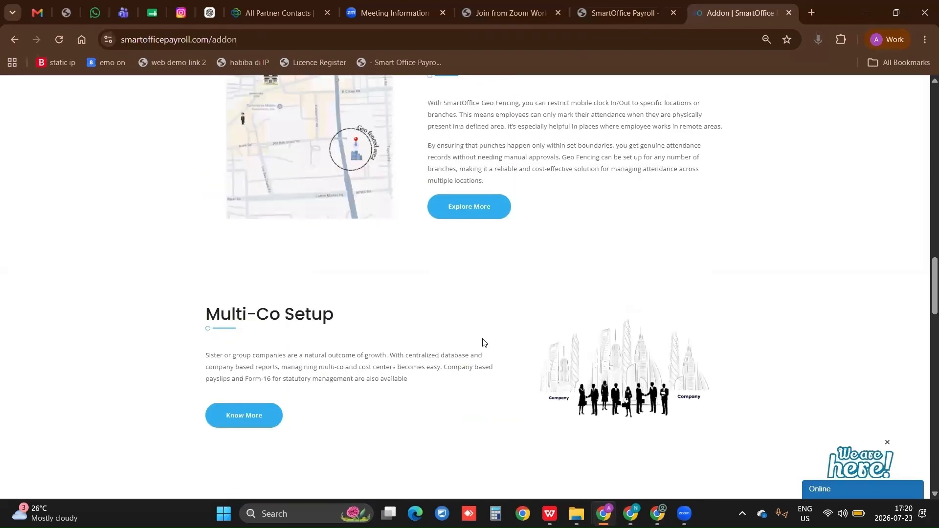
scroll(483, 341, "down", 1)
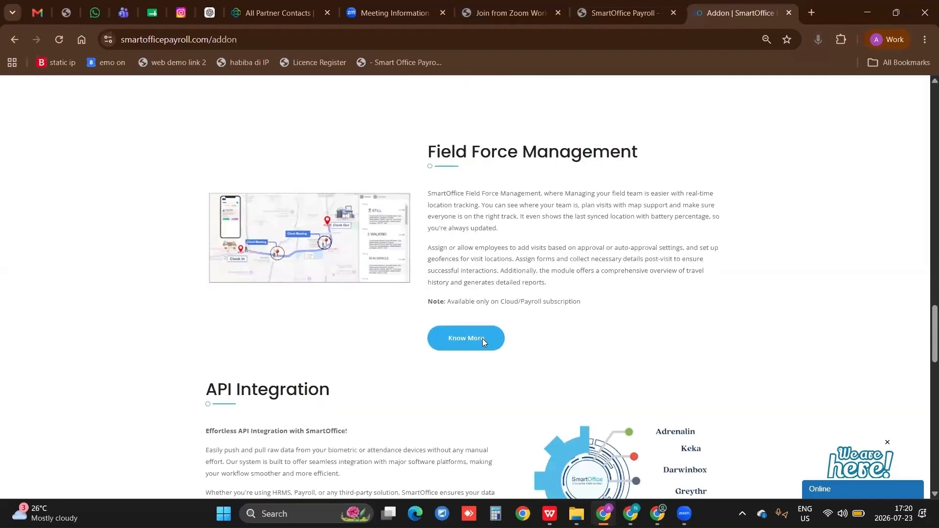
scroll(483, 342, "down", 2)
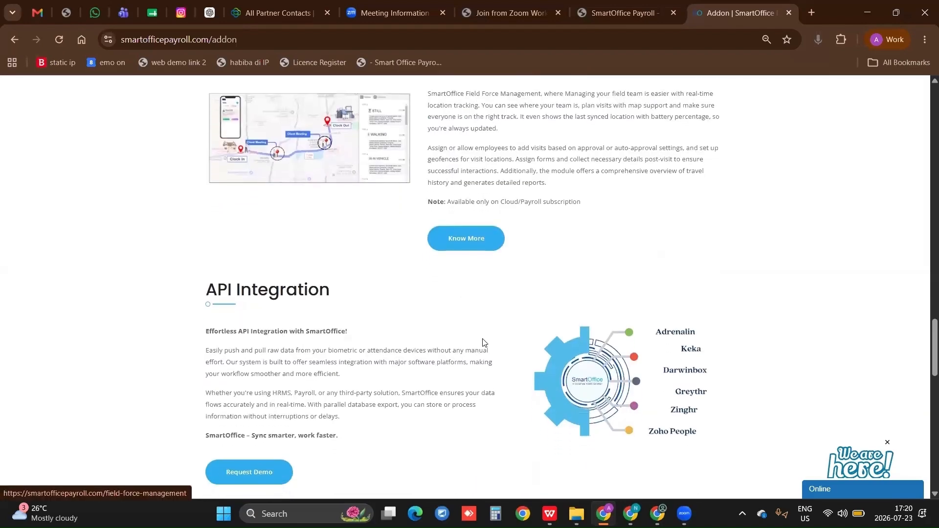
scroll(483, 343, "down", 5)
scroll(483, 342, "down", 4)
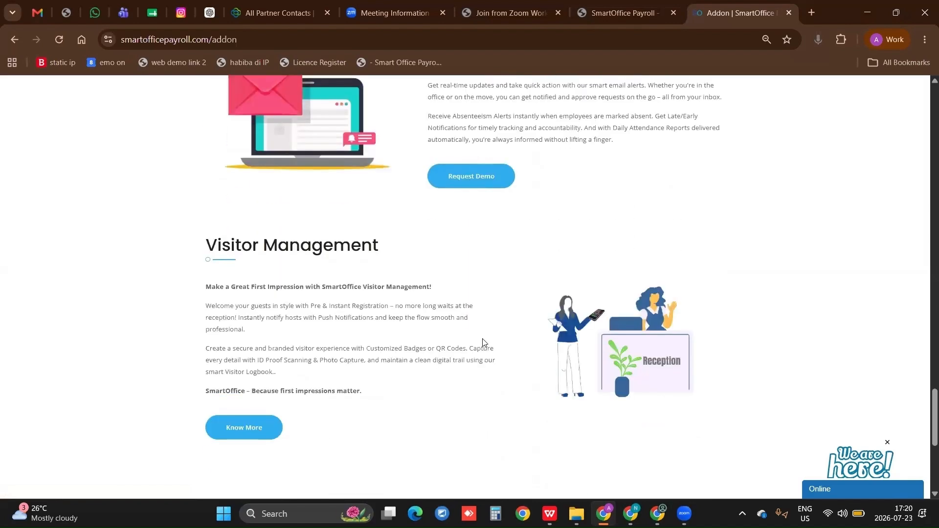
scroll(483, 340, "down", 4)
scroll(483, 340, "up", 15)
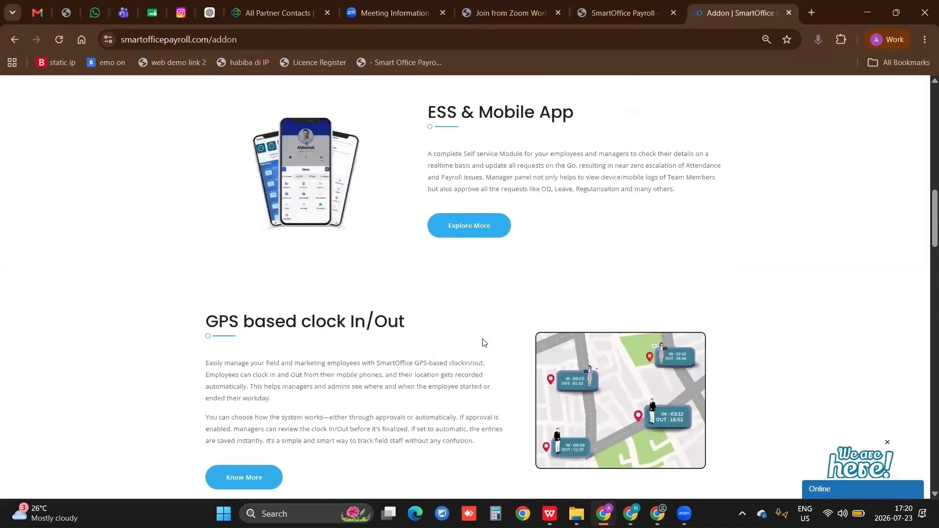
key("ctrl+shift+Tab")
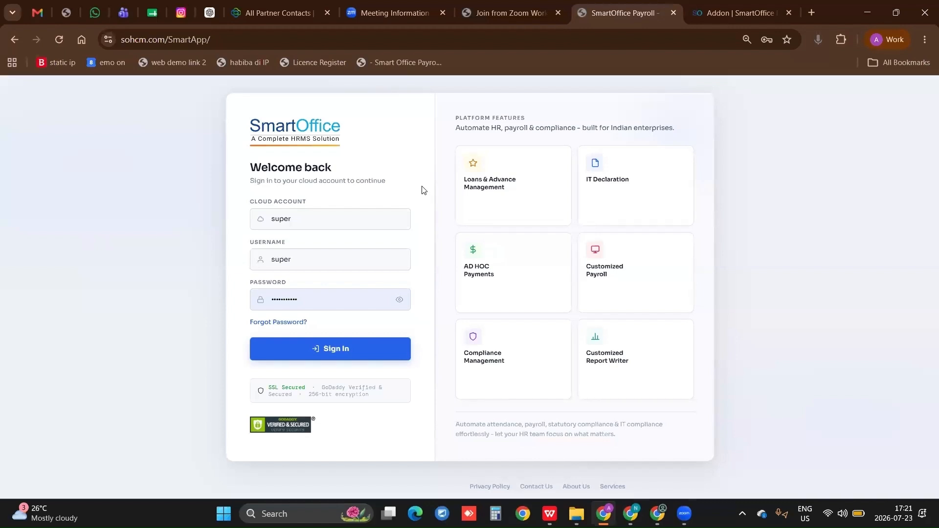
left_click(218, 41)
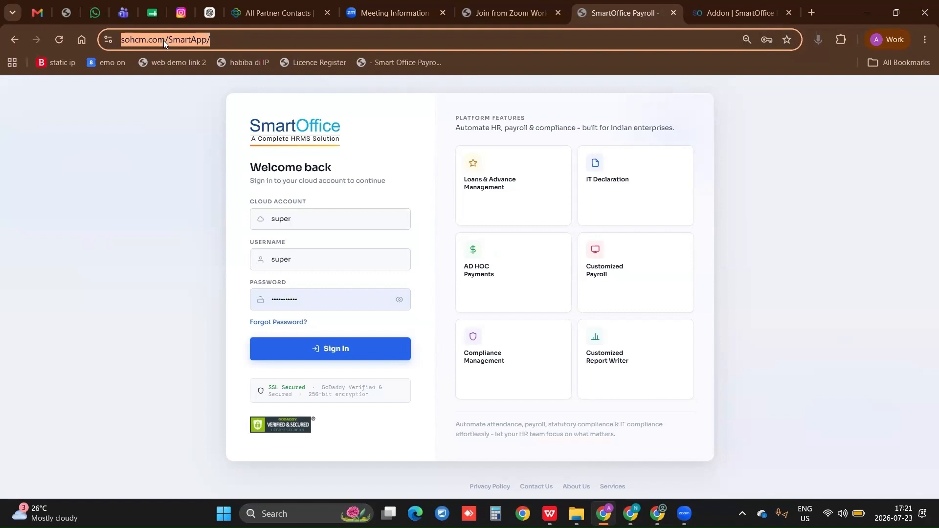
left_click(240, 38)
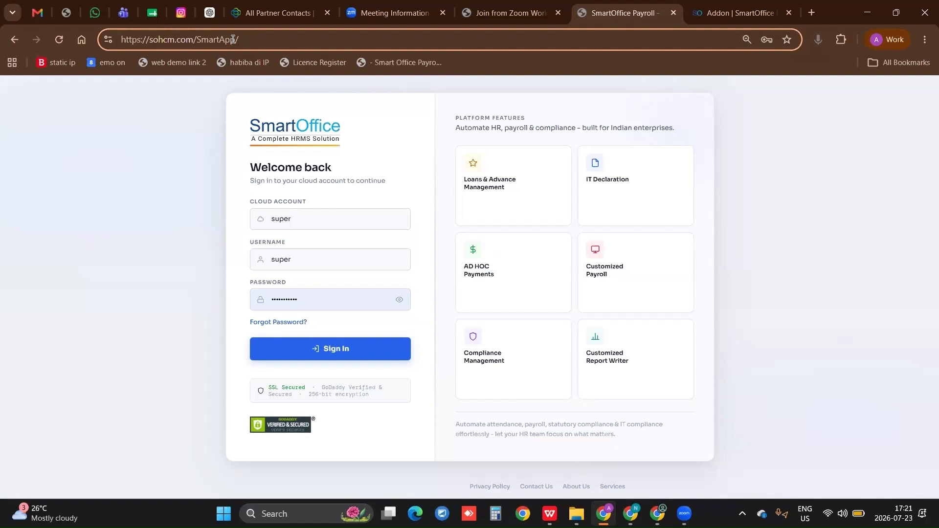
left_click_drag(234, 39, 97, 43)
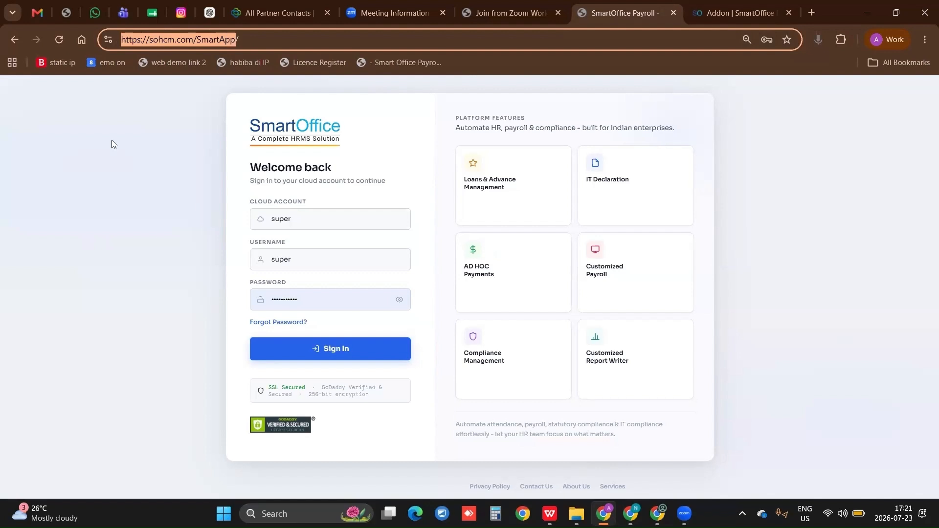
Step: Point out the cloud account and username fields, and sign in with the prefilled credentials
double_click(270, 218)
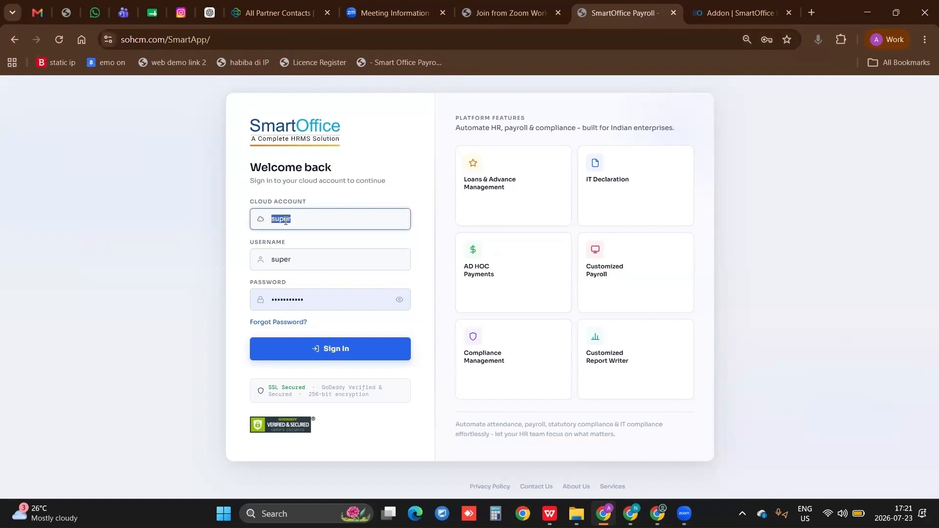
double_click(296, 261)
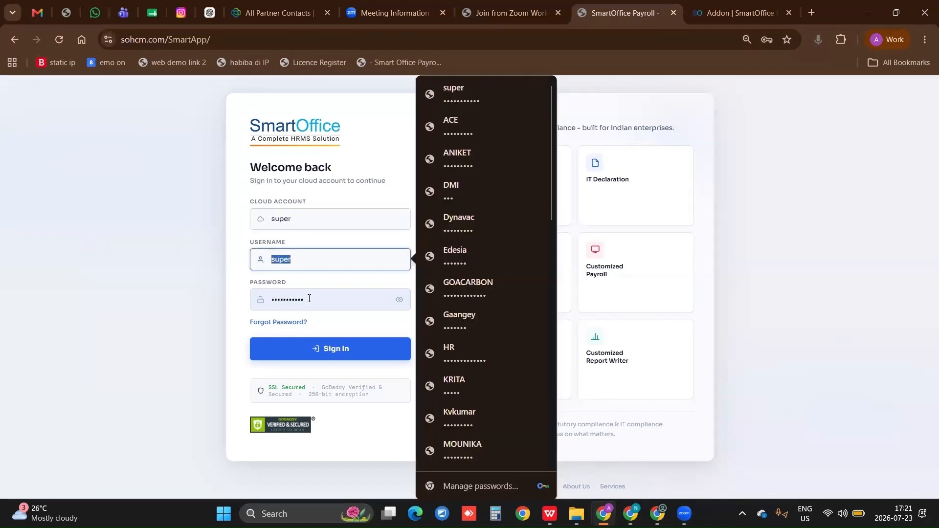
key("Tab")
left_click(346, 354)
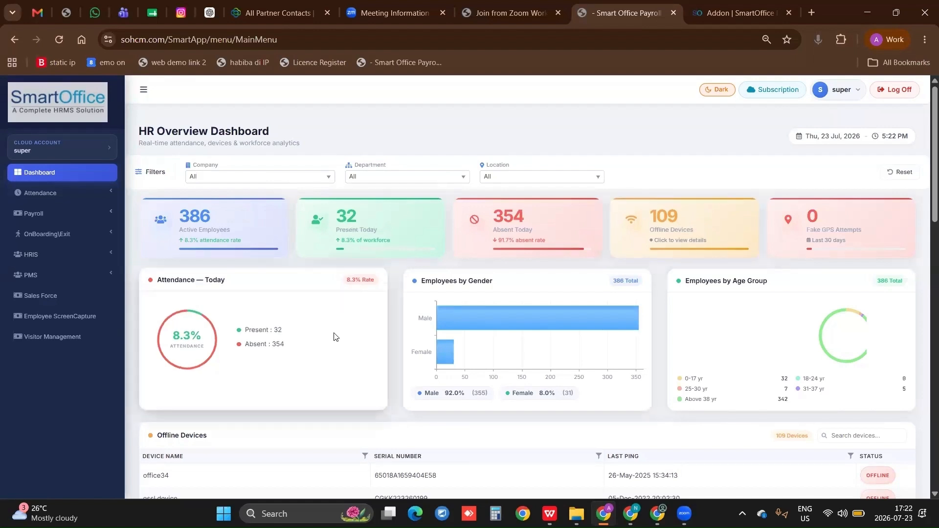
Step: Examine the HR Overview Dashboard's cards for today's attendance, employees by gender and employees by age group
scroll(344, 333, "down", 2)
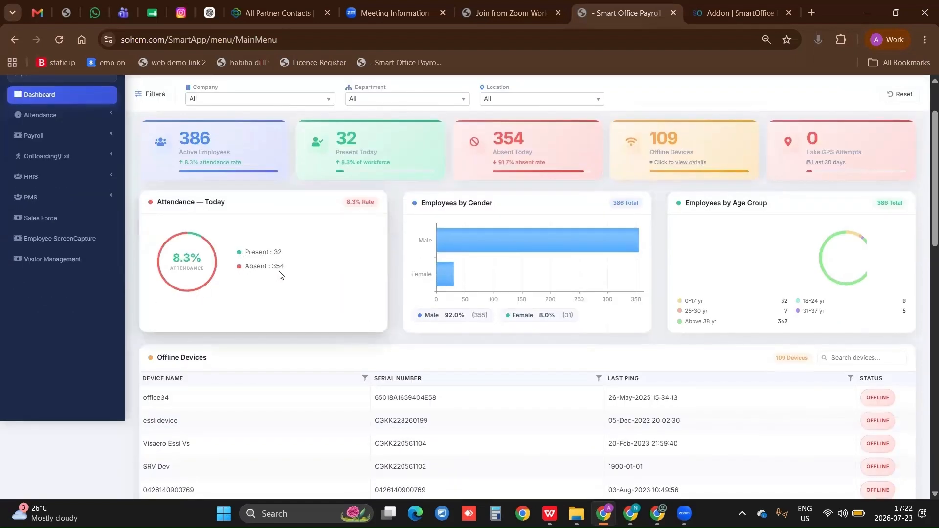
left_click_drag(280, 270, 246, 271)
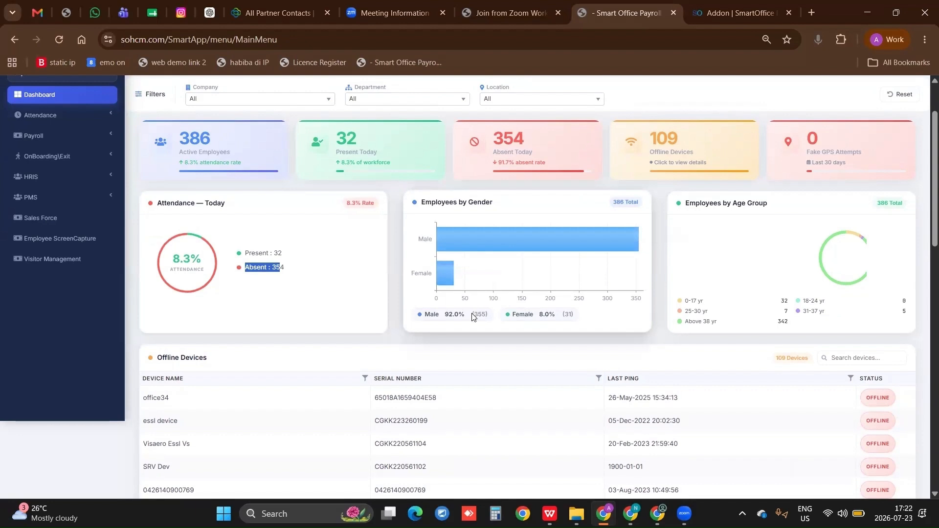
left_click_drag(472, 316, 441, 314)
left_click(719, 215)
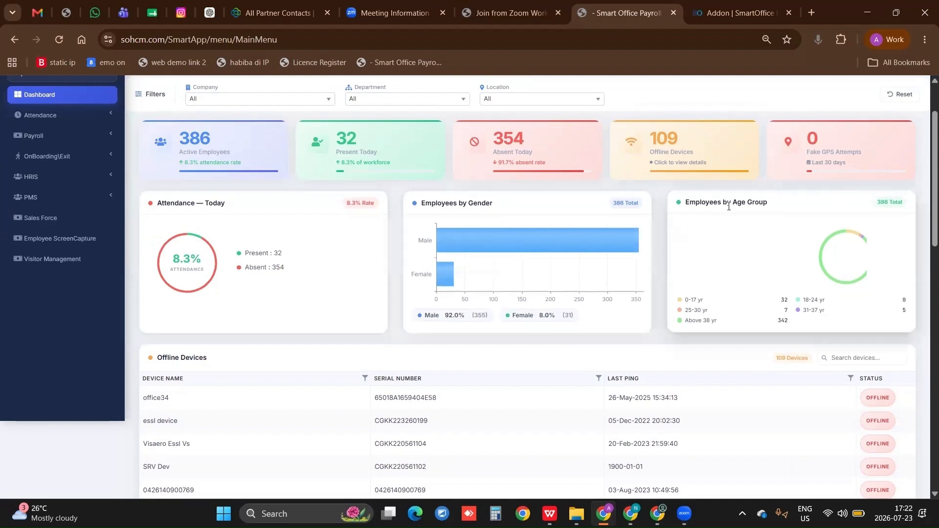
left_click_drag(733, 203, 768, 230)
Step: Review the dashboard's Offline Devices list and the current month's top 10 late comers, early going, absent and leave taken tables
scroll(398, 406, "down", 5)
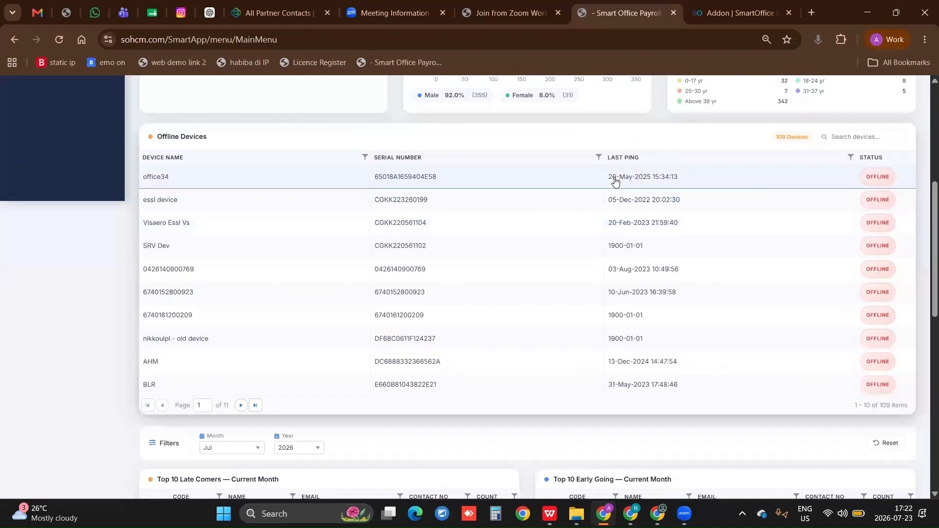
scroll(615, 181, "down", 6)
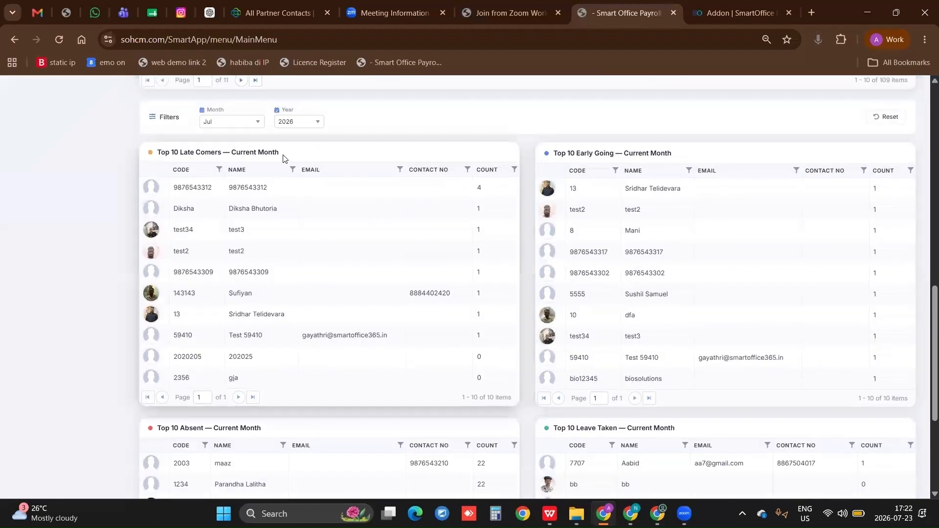
scroll(283, 158, "down", 1)
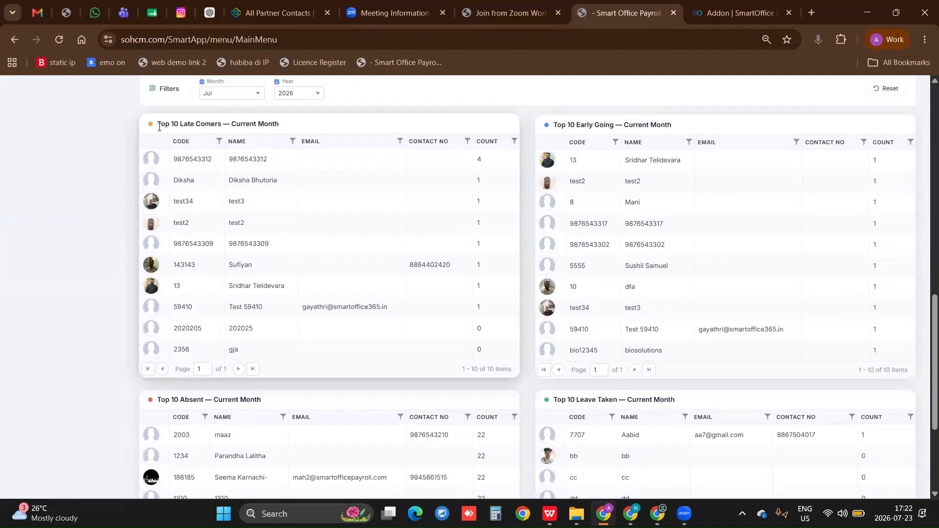
scroll(159, 127, "down", 2)
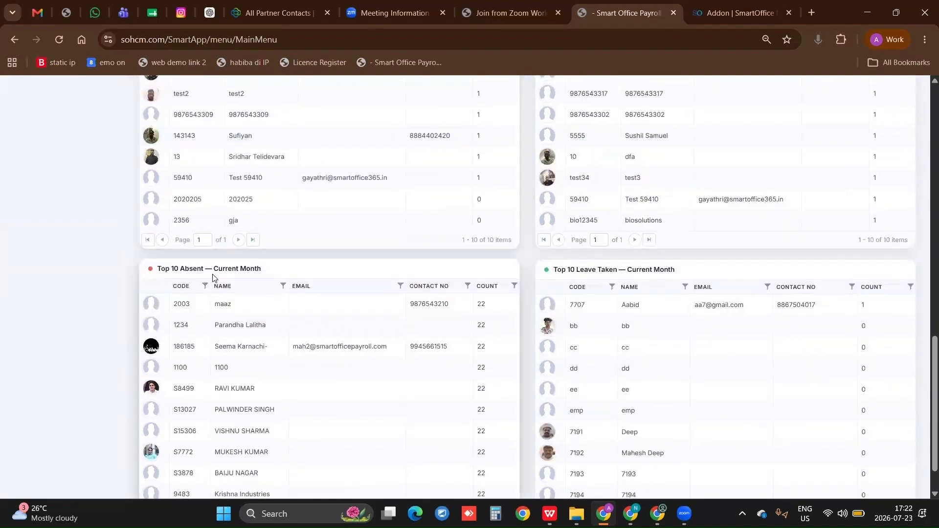
scroll(600, 277, "down", 1)
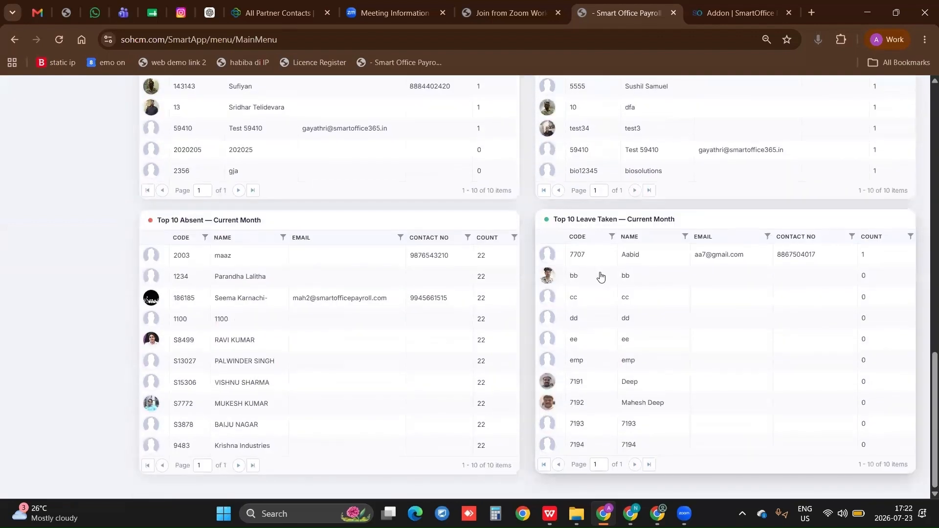
Step: Reload the dashboard, and open the cloud subscription details to examine module capacities, activated services, and the account creation and expiry dates
key("F5")
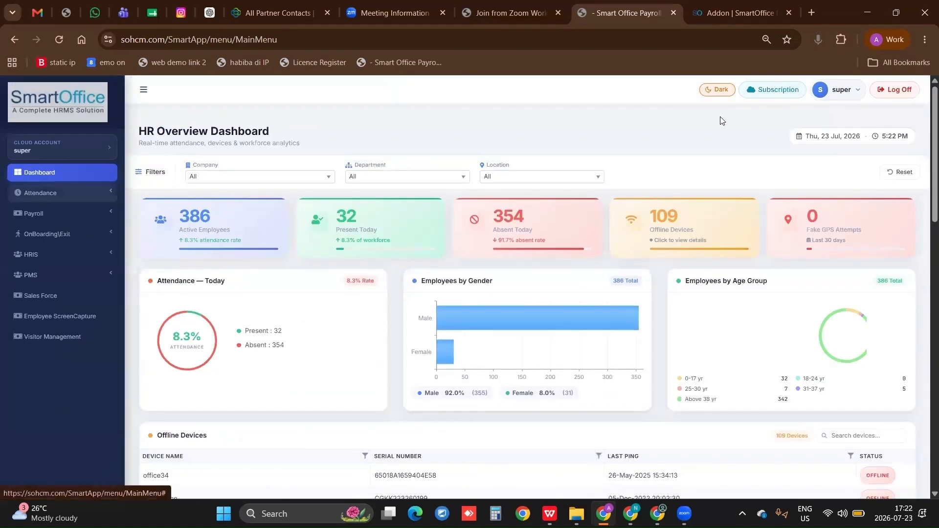
left_click(777, 91)
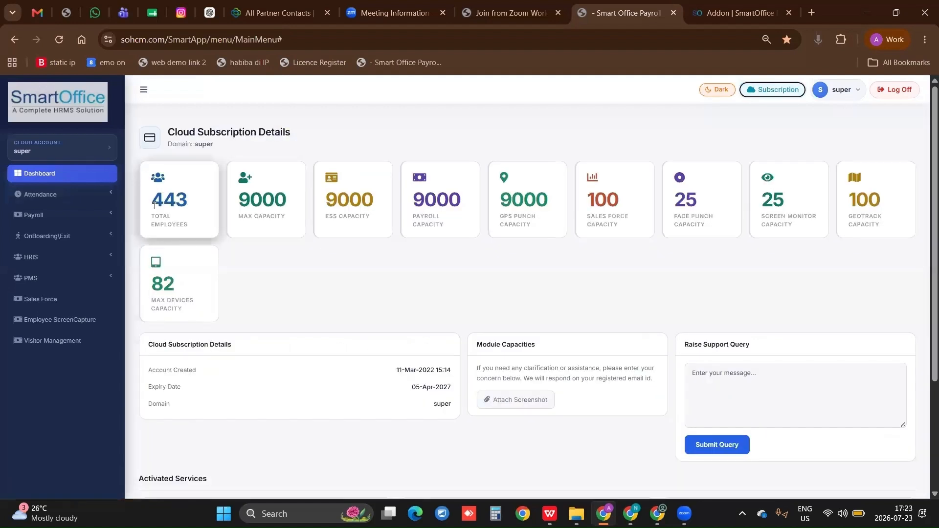
scroll(455, 378, "down", 3)
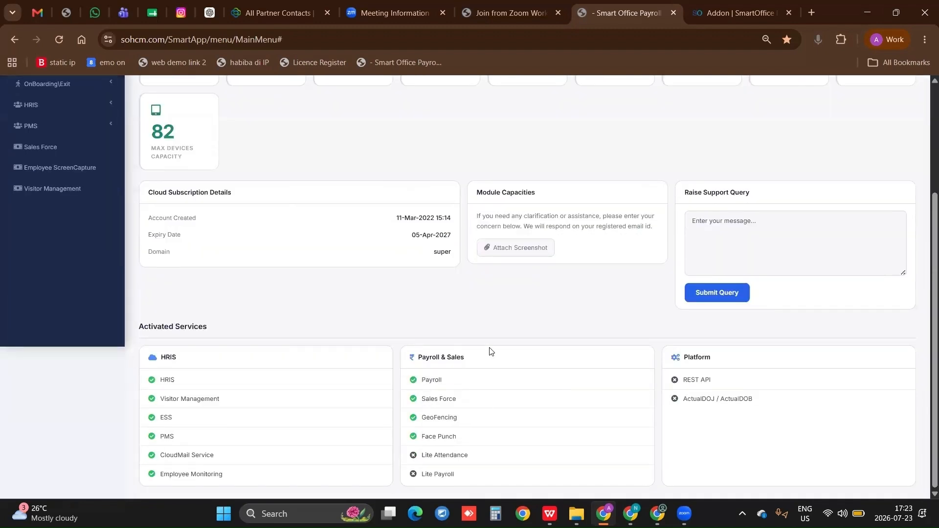
scroll(415, 294, "up", 1)
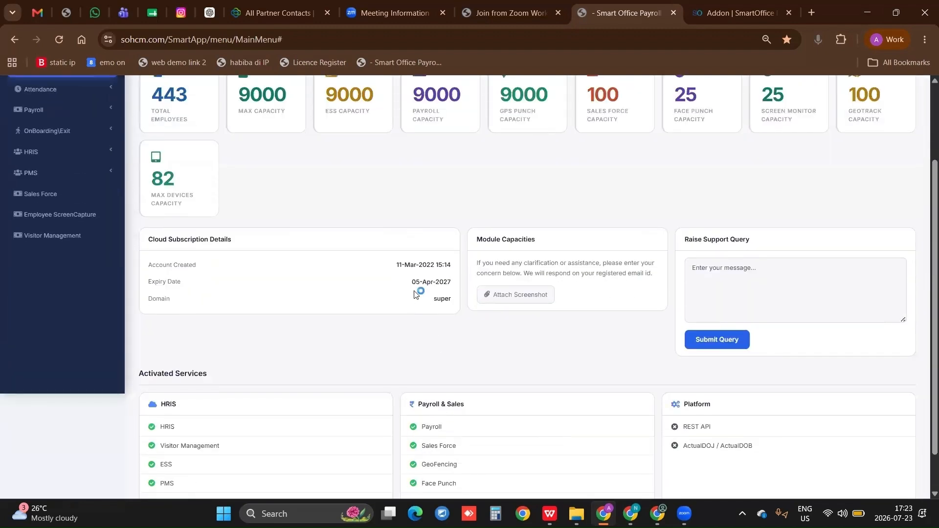
left_click_drag(395, 265, 430, 283)
scroll(426, 283, "up", 2)
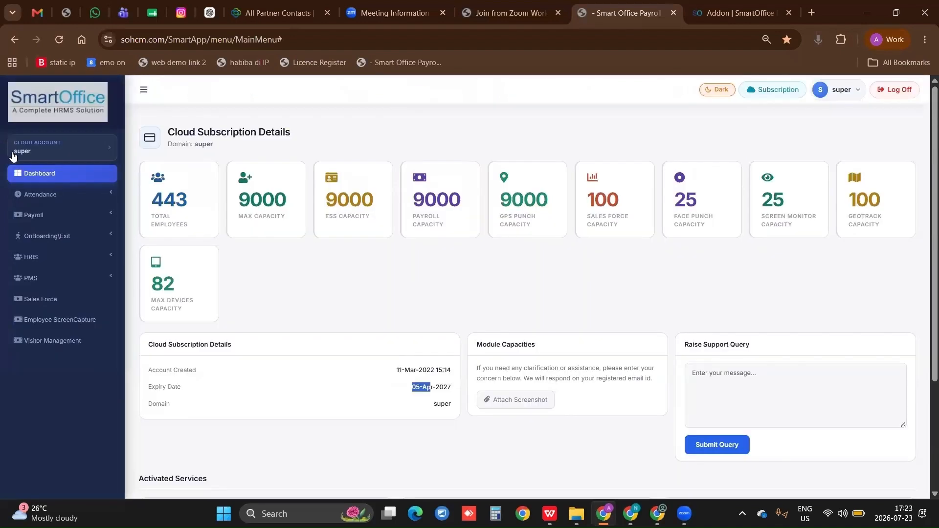
Step: Open the Devices list in Attendance's Device Management, and filter it to all devices and to online devices only
left_click(43, 195)
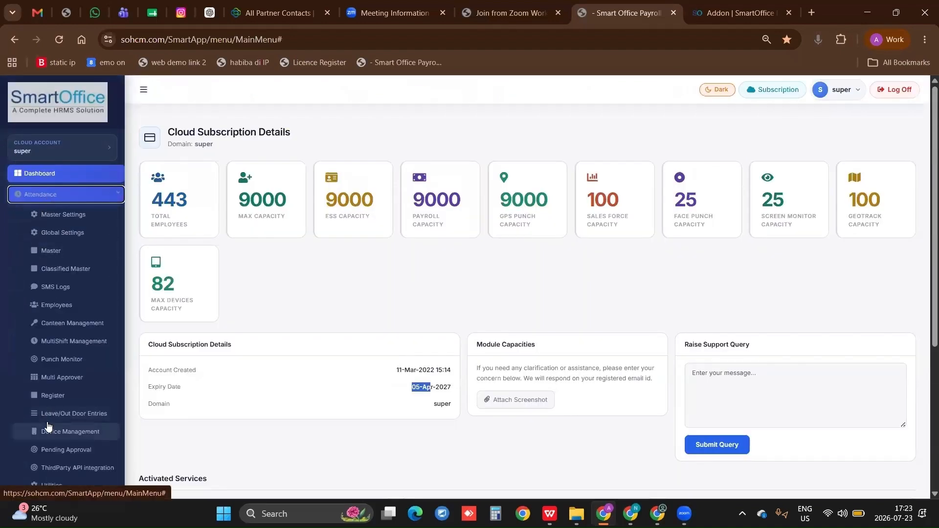
scroll(49, 420, "down", 1)
left_click(76, 382)
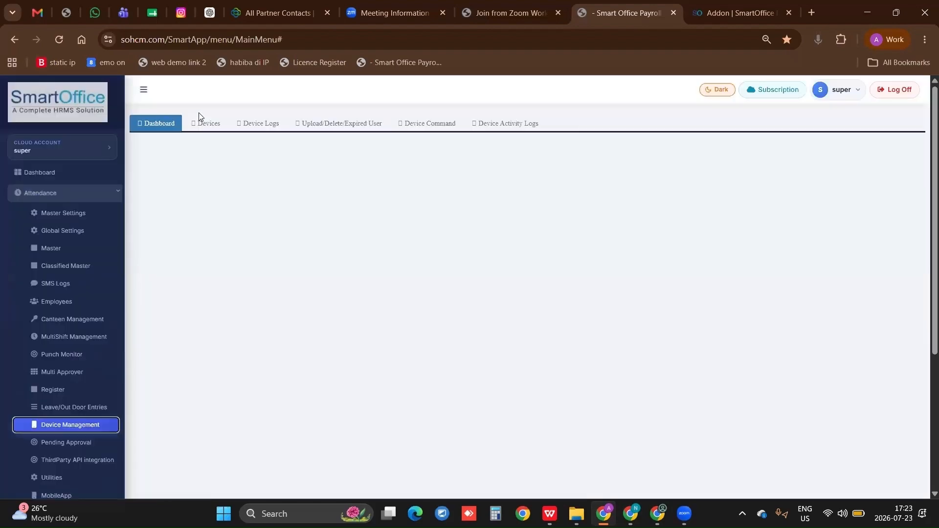
left_click(208, 123)
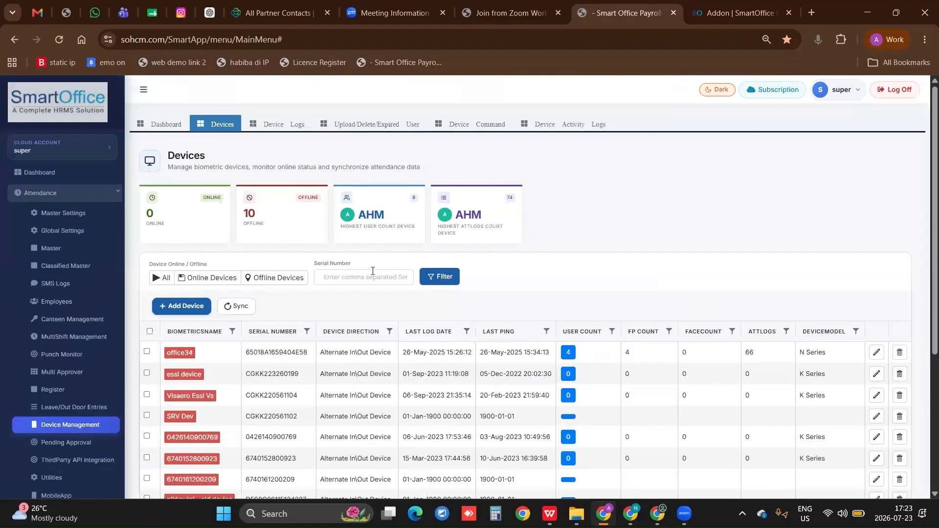
scroll(360, 301, "down", 1)
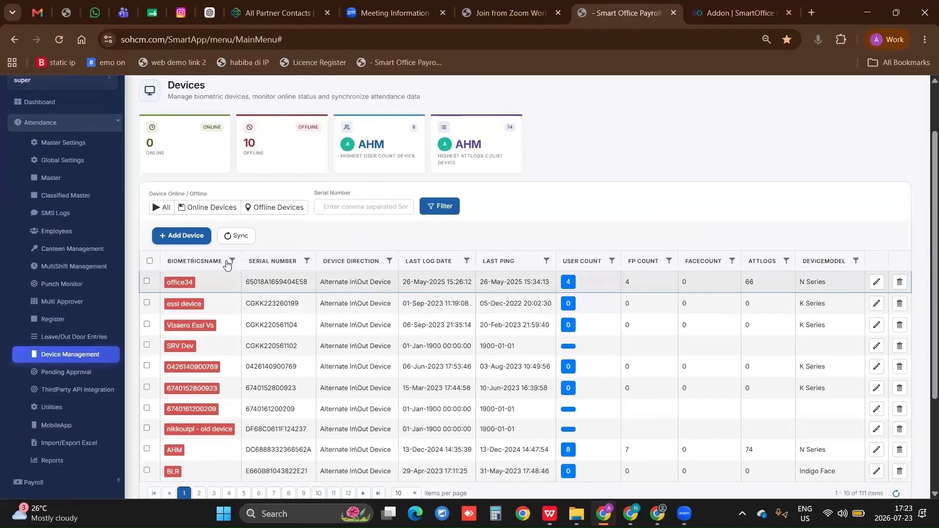
left_click(166, 207)
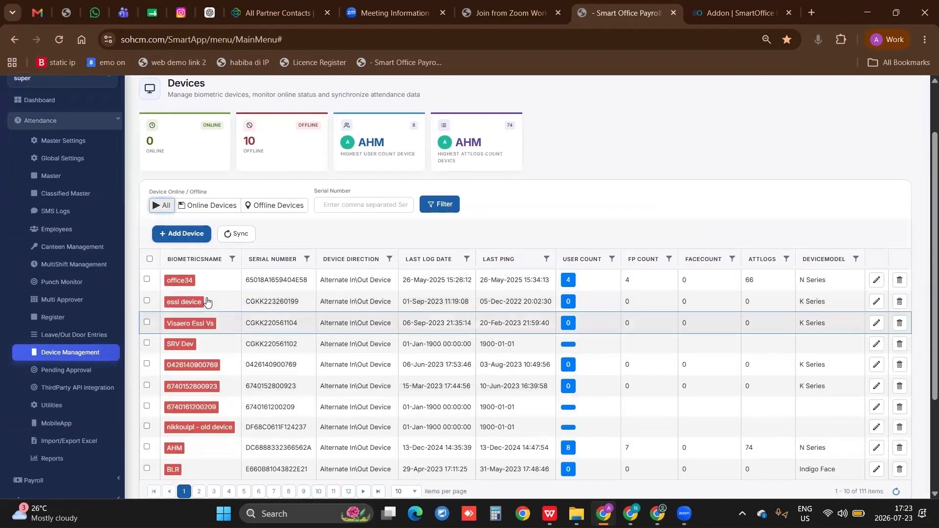
left_click(200, 209)
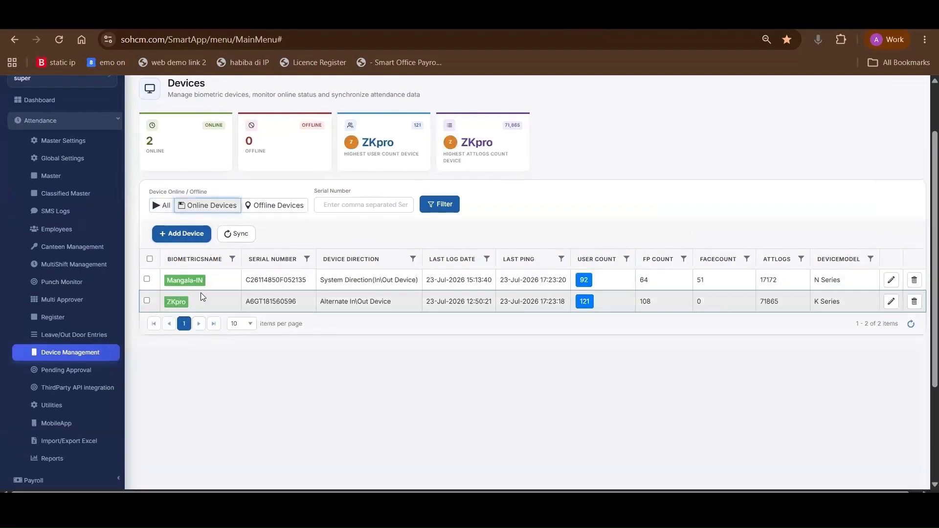
Step: Start adding a device, go through its name, short name, serial number and IP address fields, enter time zone 330, and close without saving
left_click(194, 235)
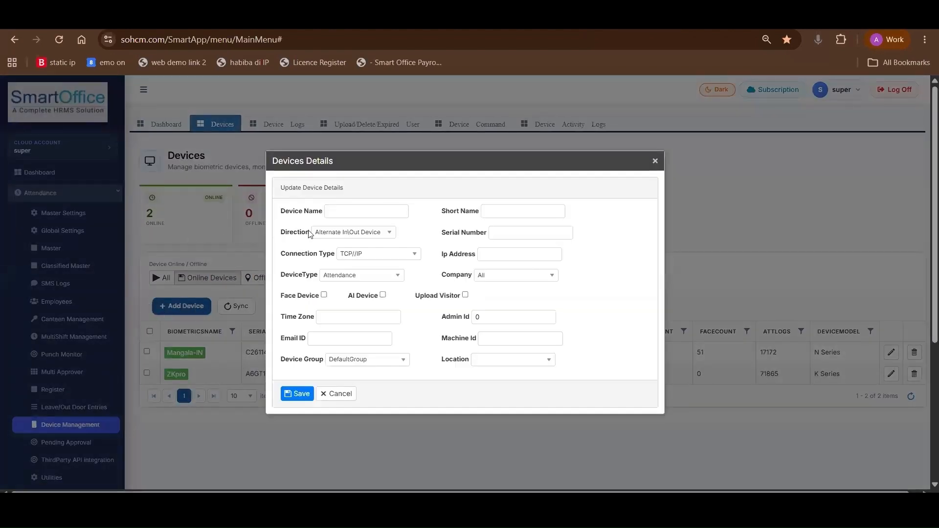
left_click(334, 211)
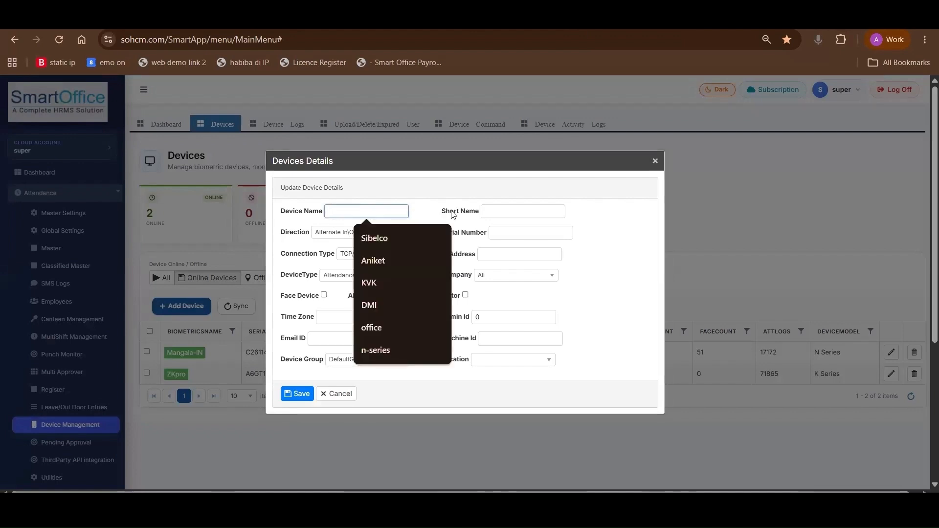
left_click(517, 211)
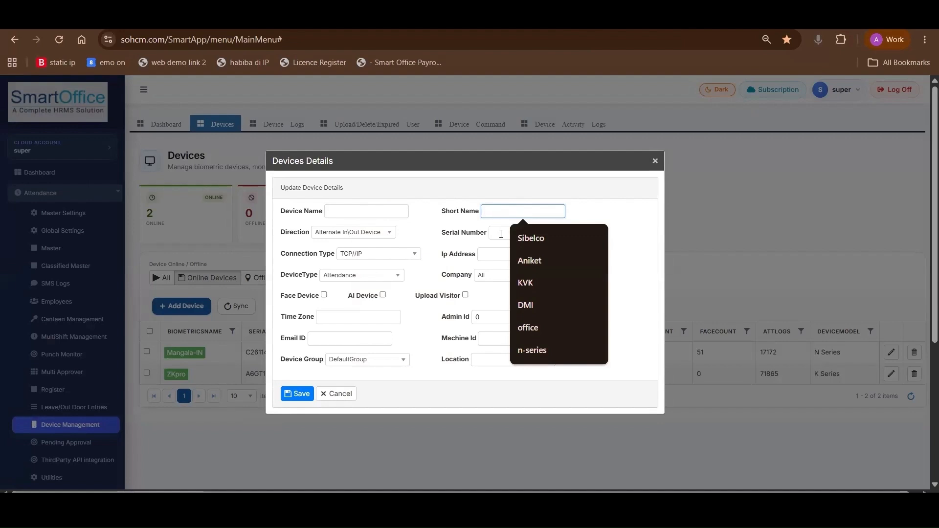
left_click(501, 233)
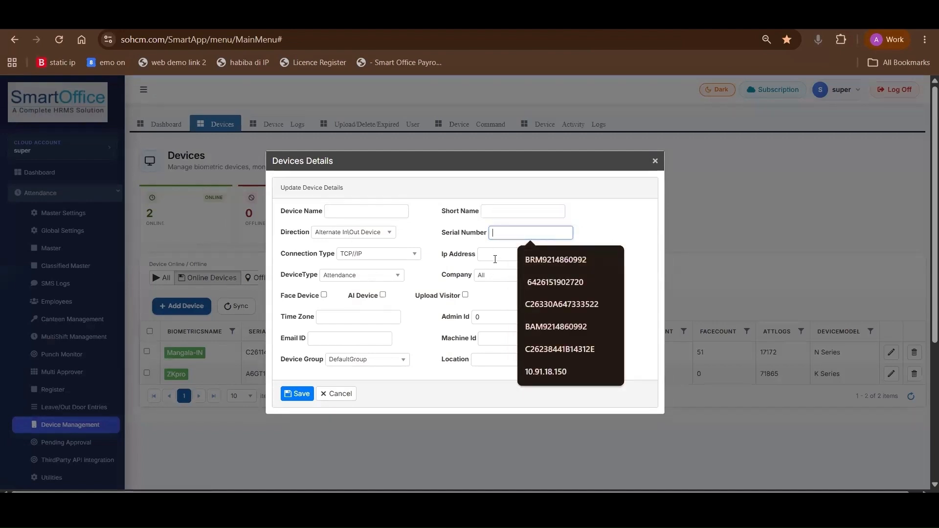
left_click(495, 256)
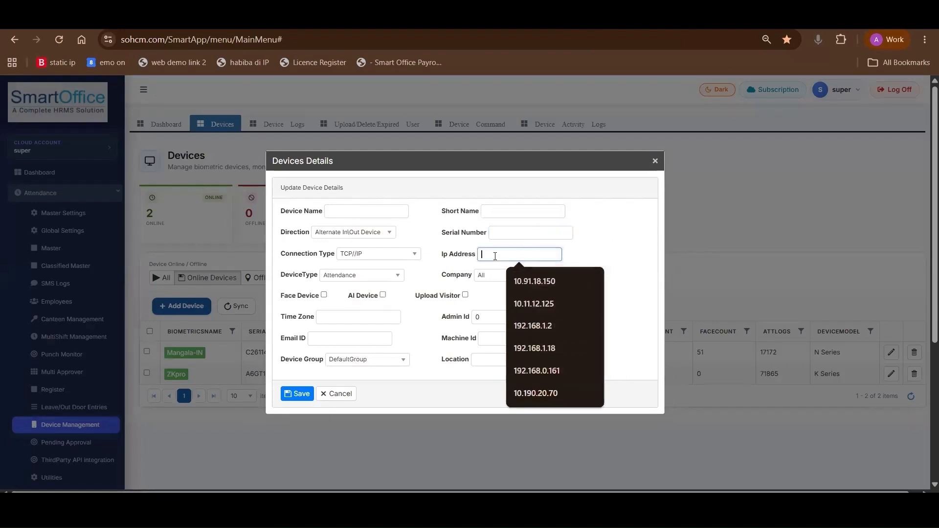
left_click(339, 318)
type("3")
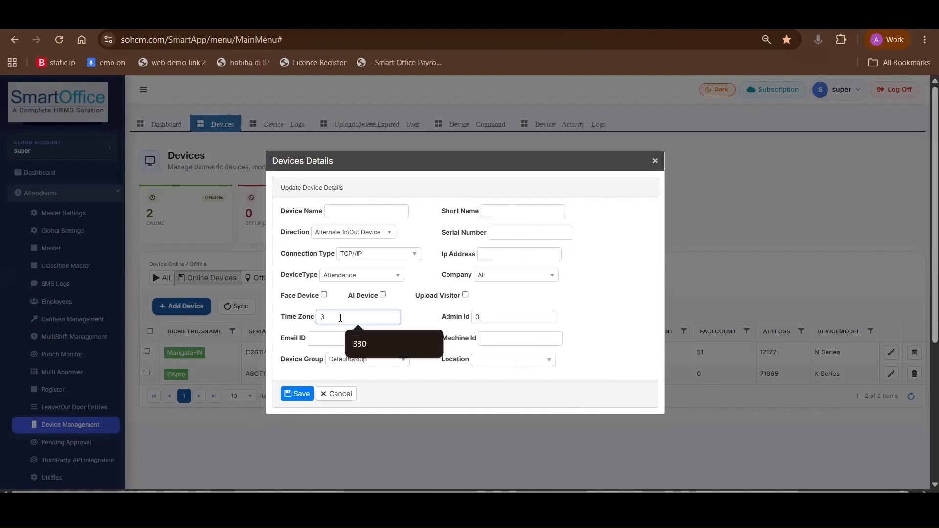
type("30")
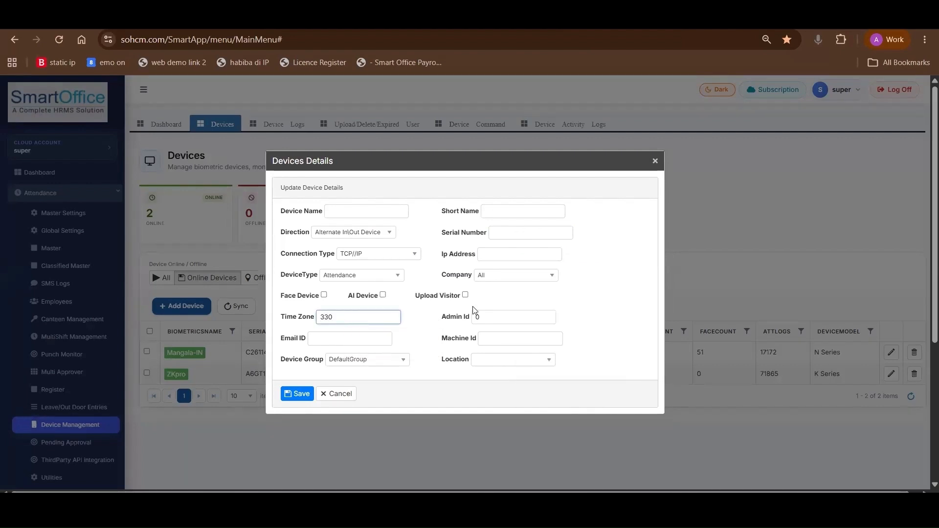
left_click(655, 160)
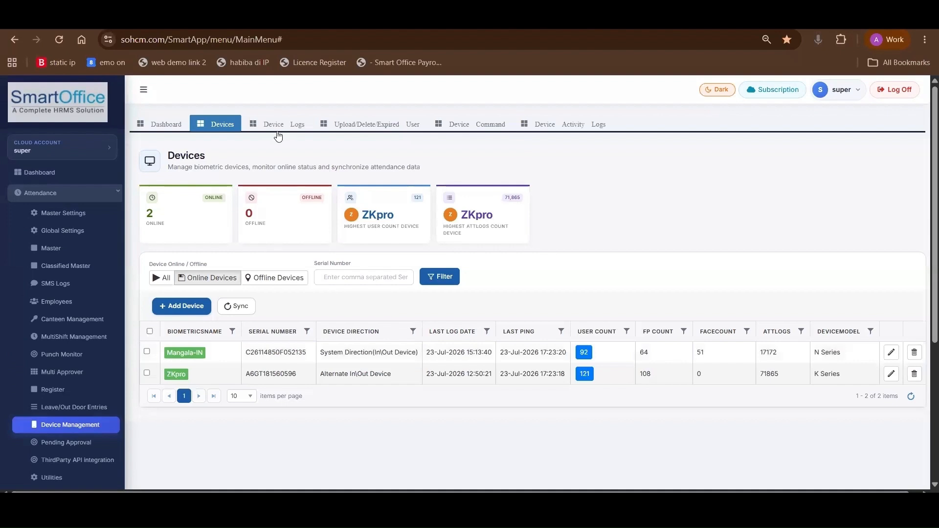
Step: Open the employee Device Logs and look through the punch records' device, marking, location and approval details
left_click(280, 125)
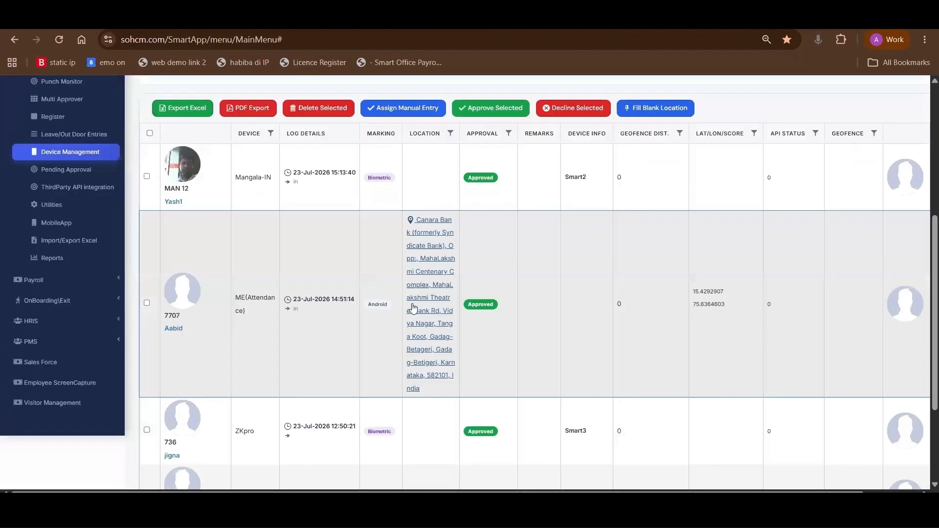
scroll(405, 290, "down", 4)
scroll(406, 291, "up", 6)
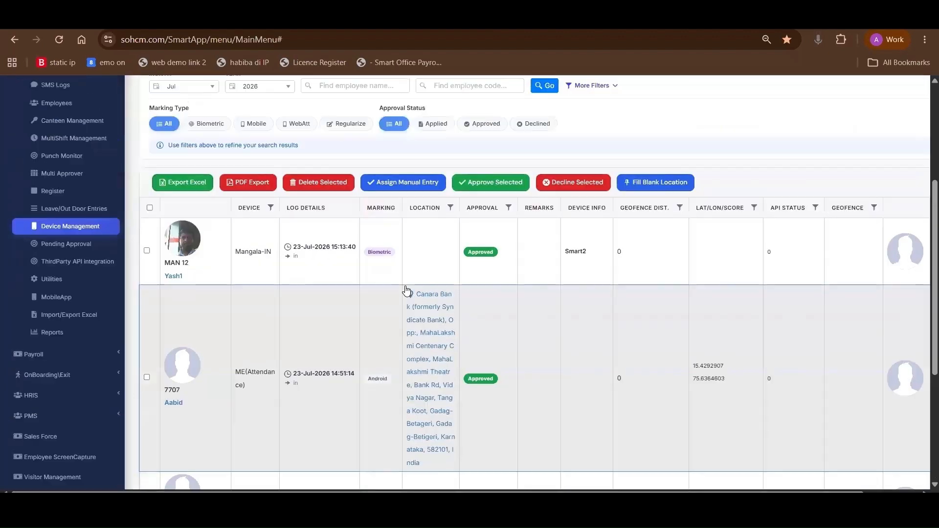
scroll(405, 291, "down", 1)
scroll(404, 233, "up", 3)
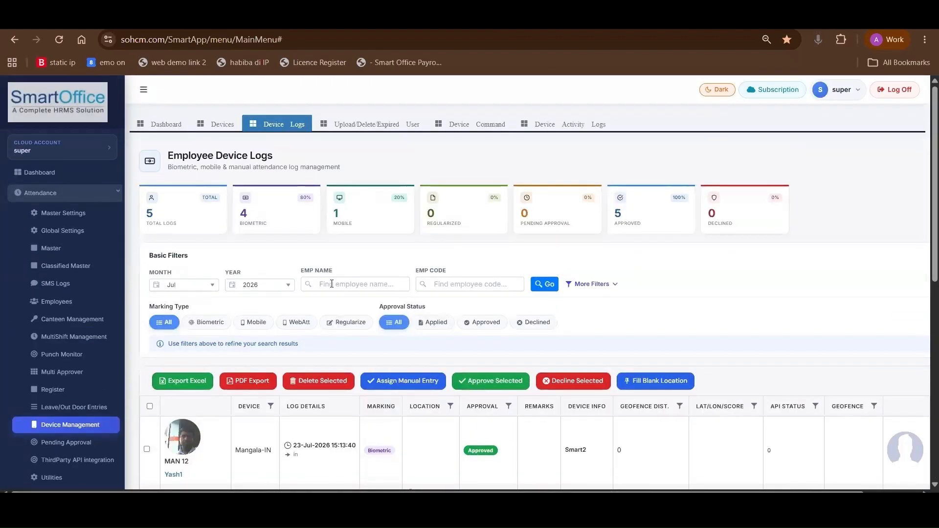
Step: Point out the employee name and code filters, and expand the additional filters for company, department, category and other employee groupings
left_click(332, 284)
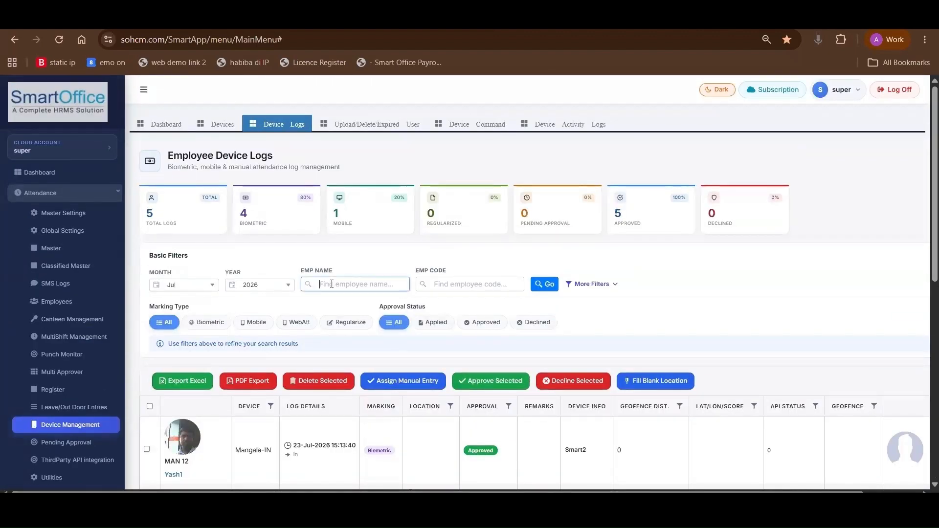
left_click(488, 285)
left_click(594, 284)
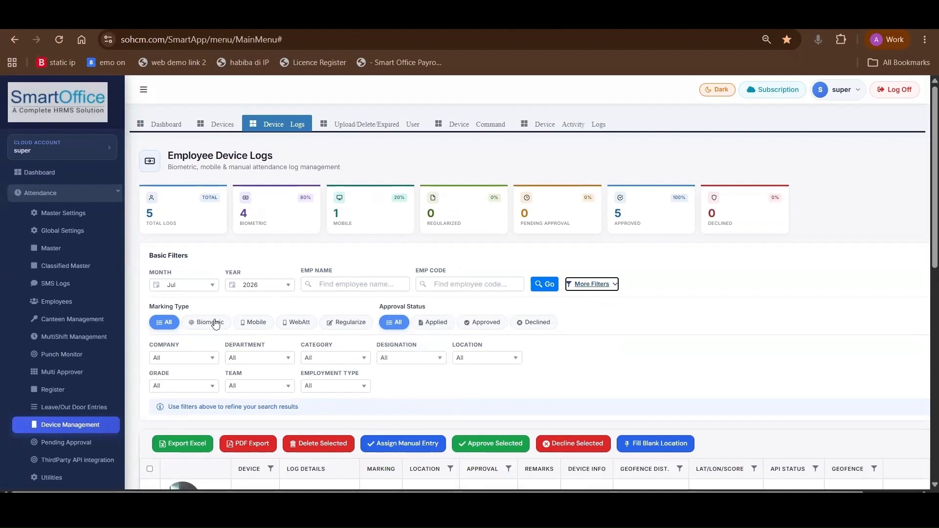
scroll(245, 308, "down", 1)
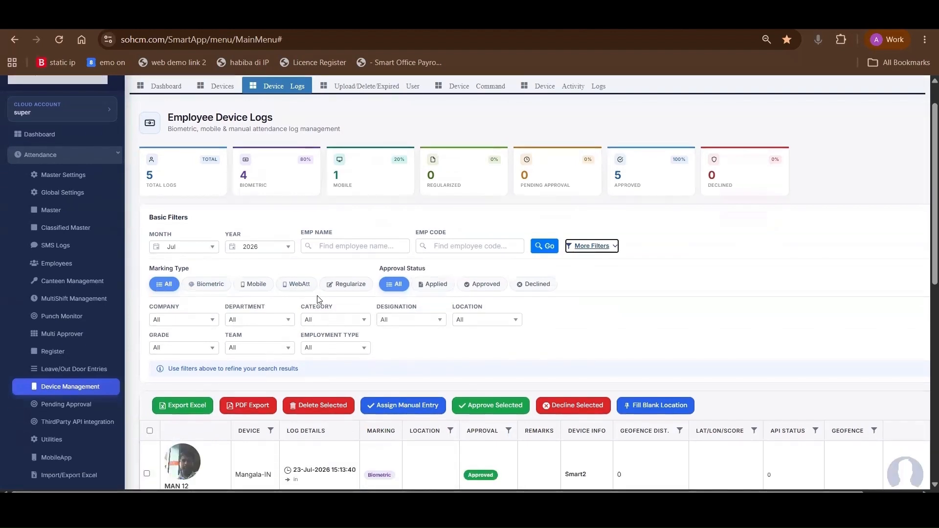
Step: Filter the device logs by Biometric, Mobile, WebAtt and Regularize marking types in turn, and review the regularized entries
left_click(191, 287)
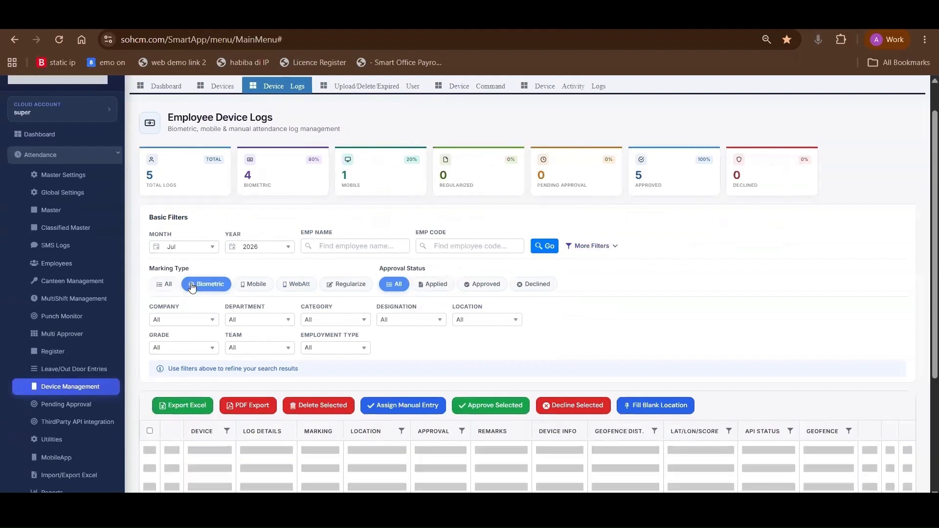
left_click(266, 287)
left_click(300, 285)
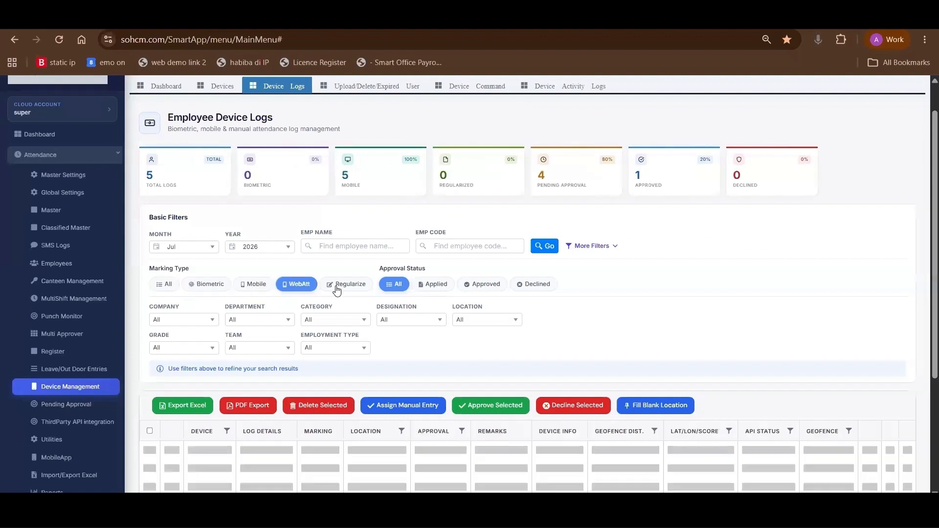
left_click(353, 291)
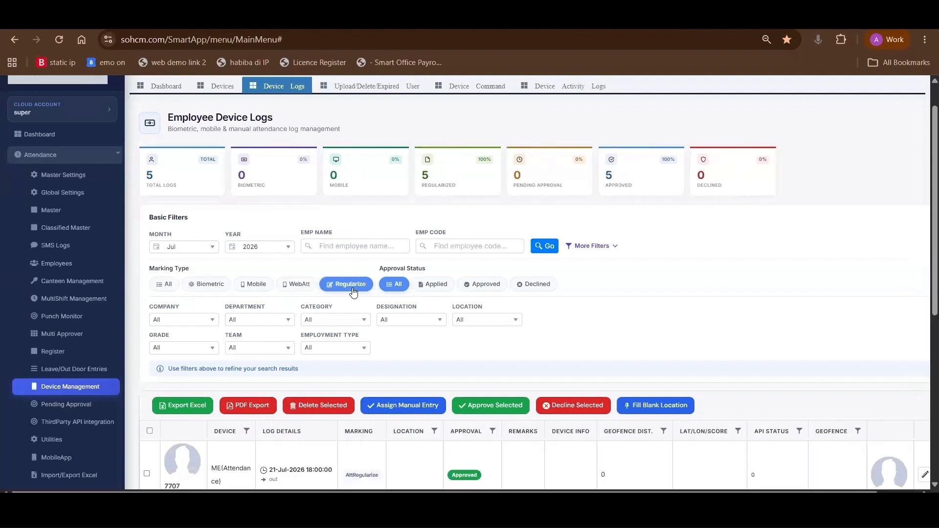
scroll(353, 292, "down", 3)
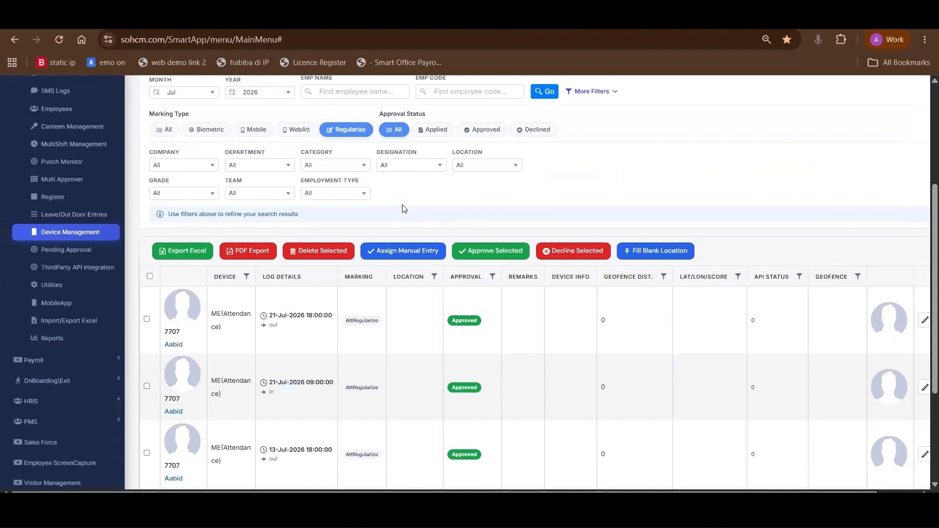
scroll(402, 209, "up", 4)
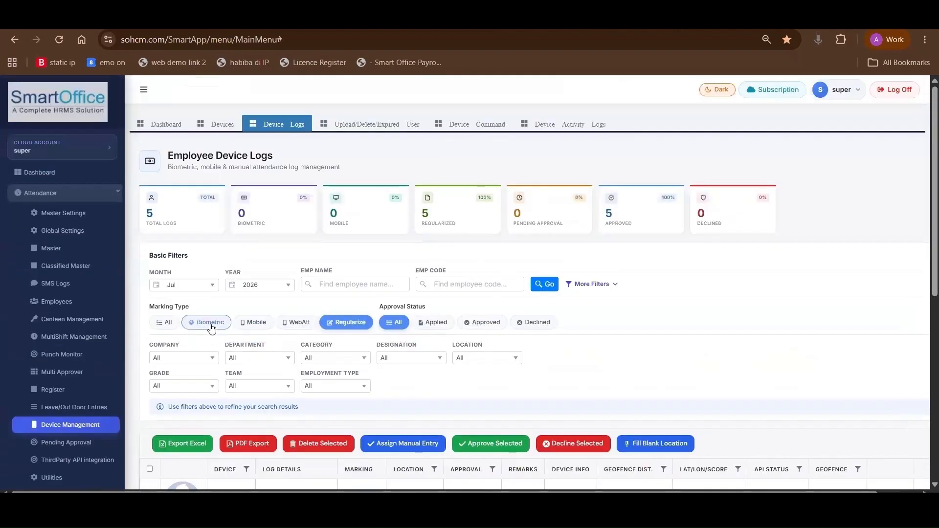
Step: Filter the device logs to the Biometric marking type and examine the listed punches
left_click(211, 322)
scroll(503, 310, "down", 4)
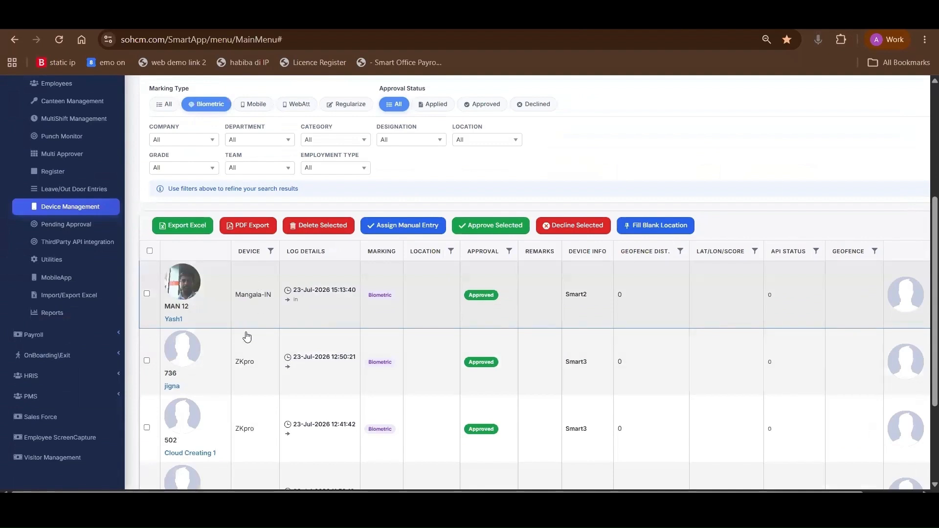
scroll(240, 338, "down", 2)
scroll(227, 266, "down", 1)
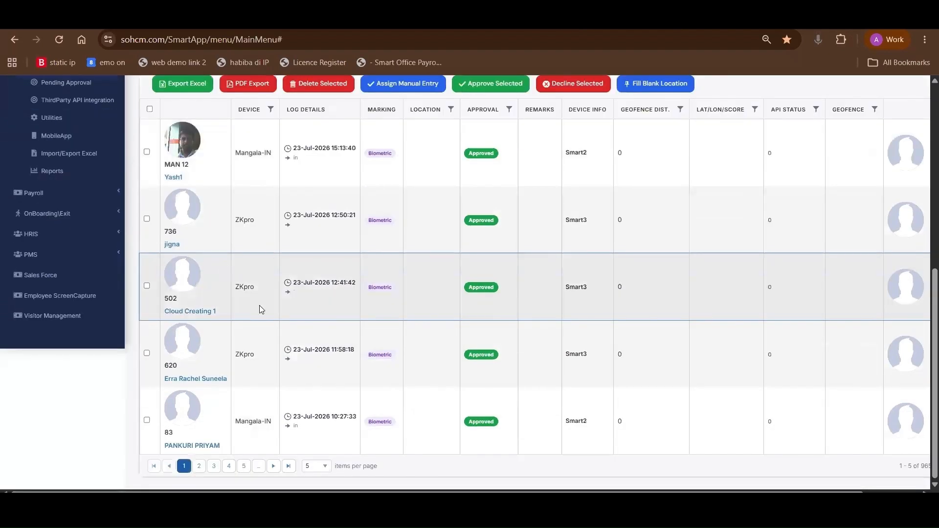
Step: Filter the logs to the Mobile marking type, view the first punch's location in Google Maps, and close the map
scroll(259, 305, "up", 7)
left_click(257, 319)
scroll(262, 319, "down", 3)
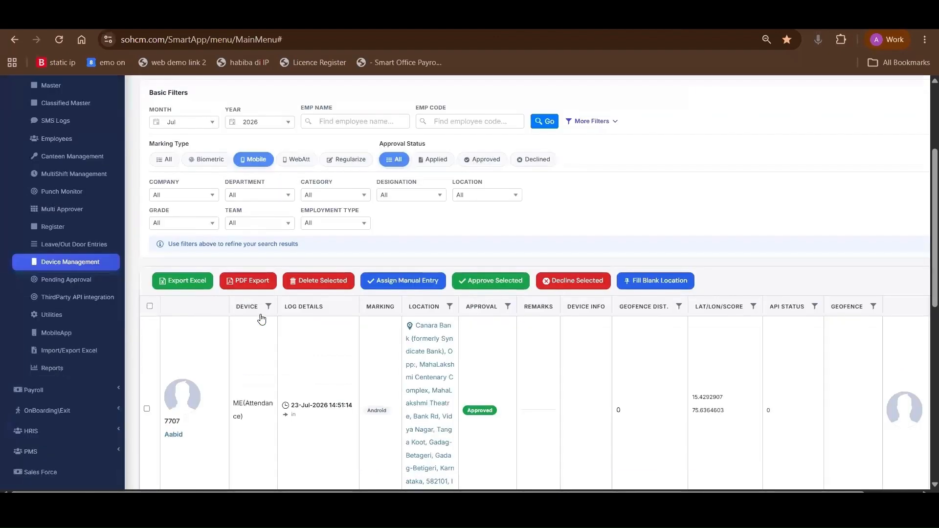
scroll(409, 288, "down", 2)
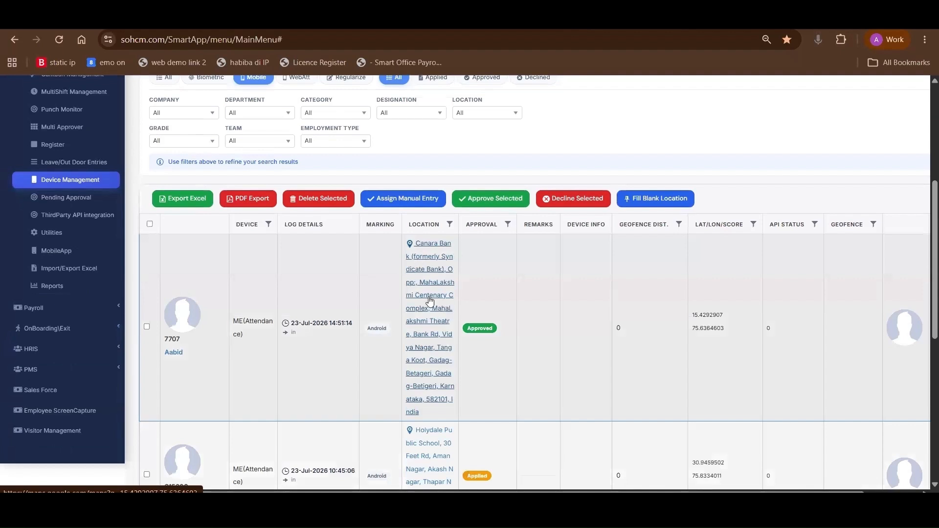
left_click(433, 251)
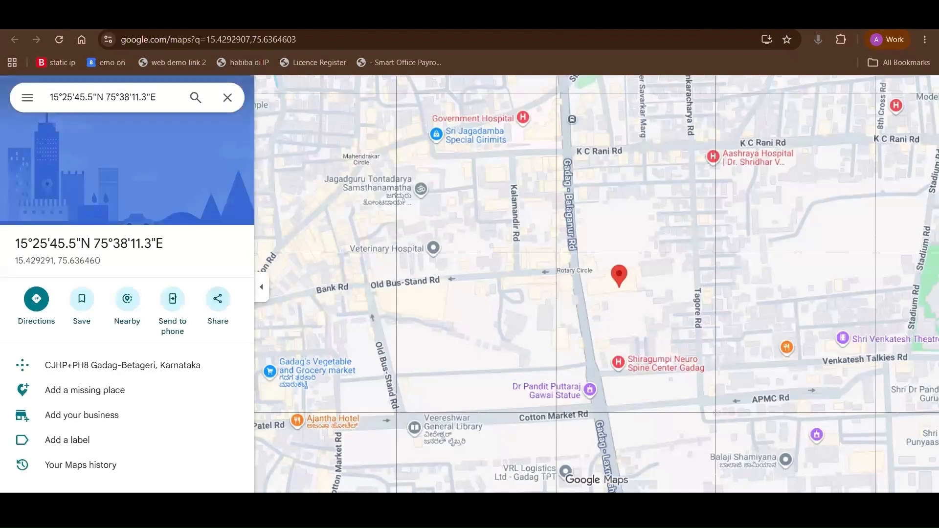
key("ctrl+w")
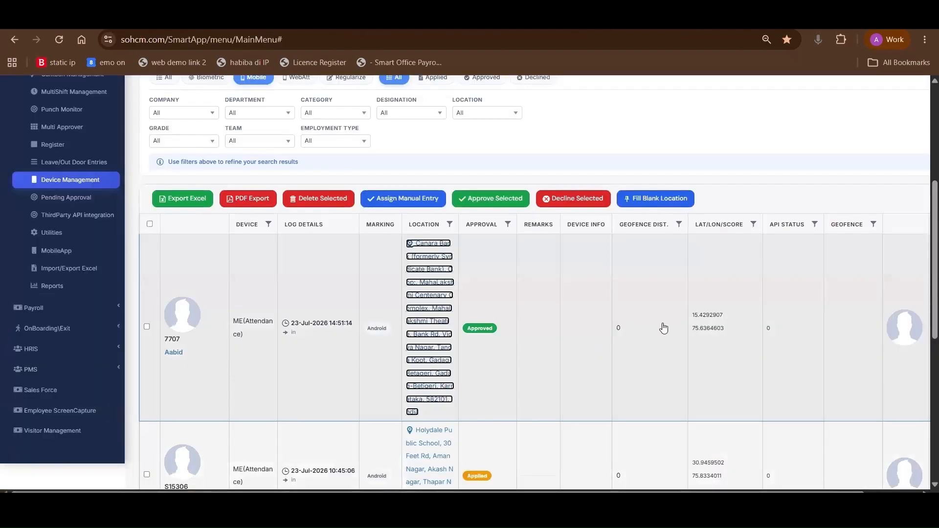
Step: Switch the device logs from mobile punches back to the Biometric marking type and review the summary cards
scroll(215, 254, "up", 3)
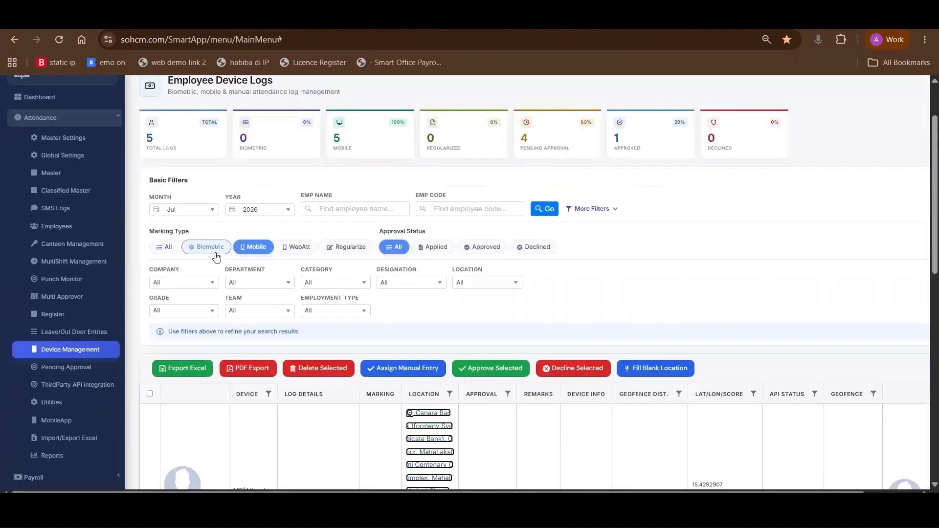
left_click(210, 247)
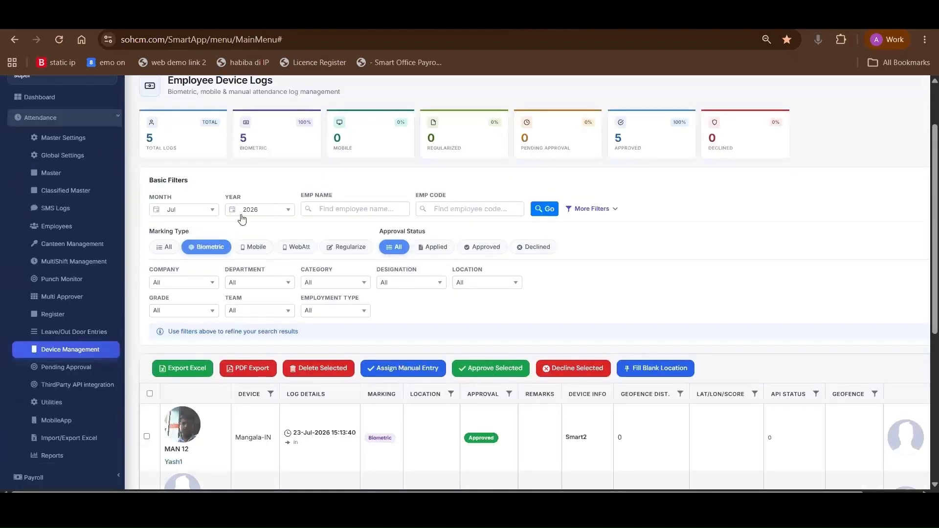
scroll(259, 210, "up", 2)
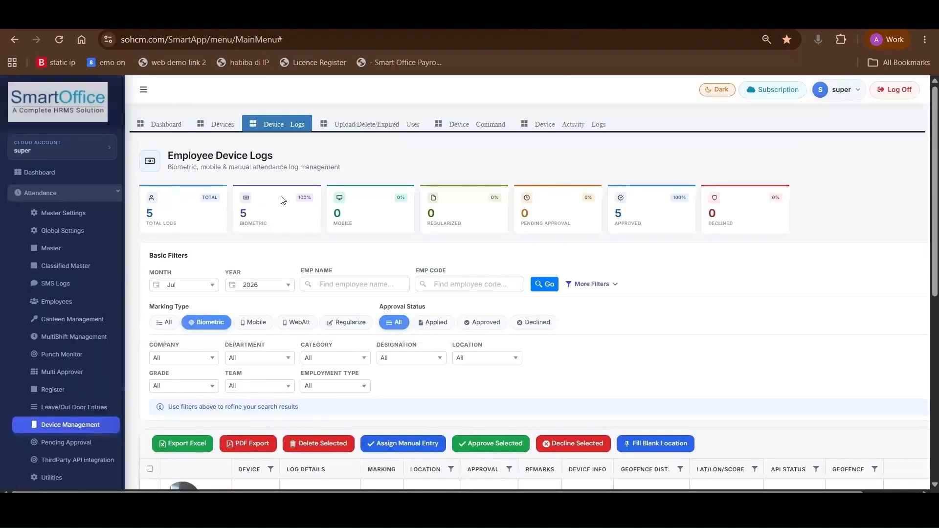
Step: Open the device user upload and delete page, select the office34 device, and select the first two employees in the bio details
left_click(370, 126)
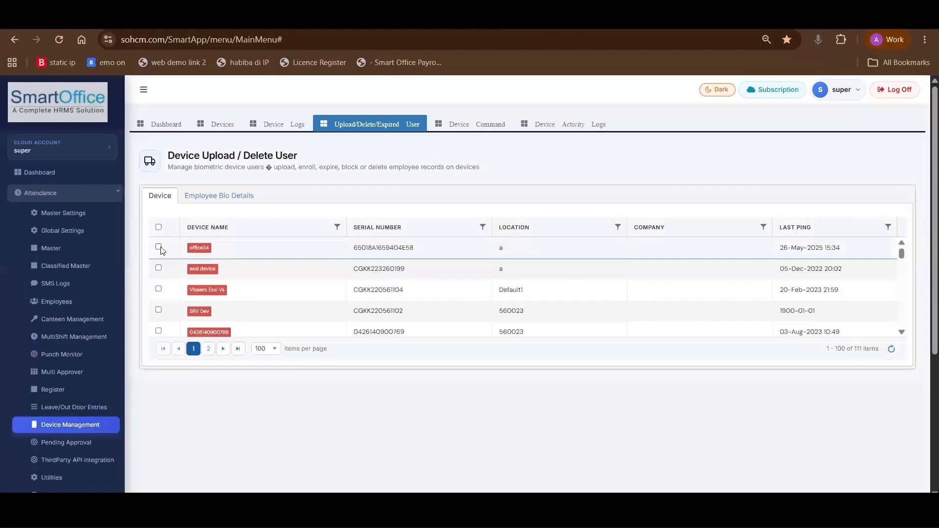
left_click(159, 247)
left_click(204, 197)
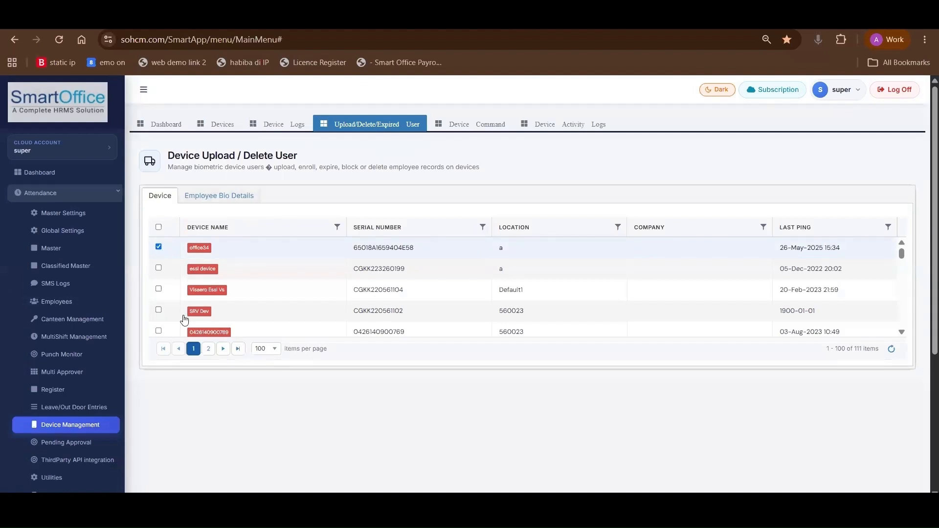
left_click(158, 315)
left_click(158, 337)
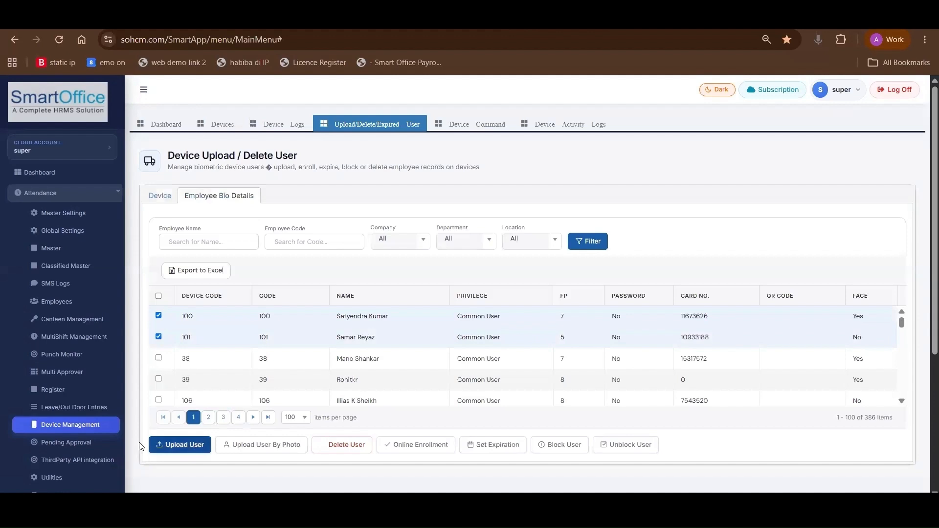
Step: Review the Upload User options for fingerprint, card, face and bio password, close the dialog, and examine the other user actions
left_click(159, 448)
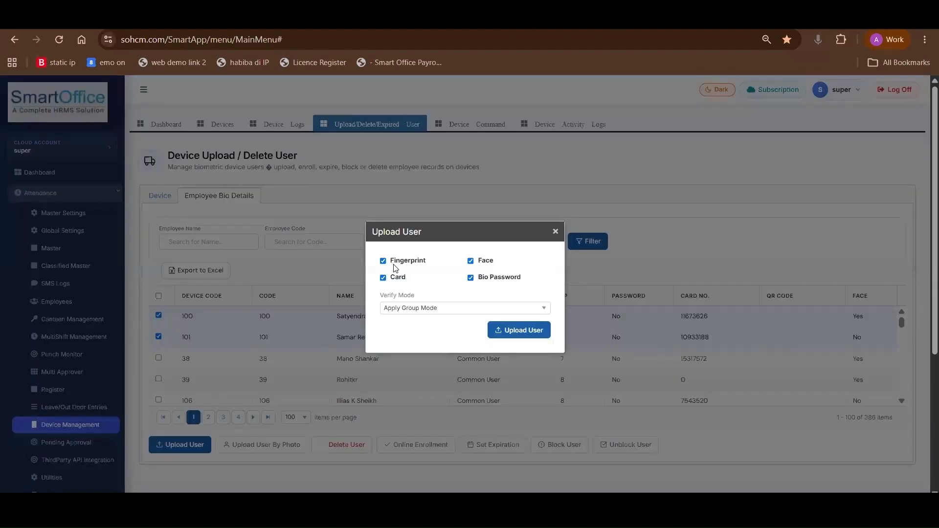
left_click_drag(395, 280, 419, 279)
left_click_drag(514, 253, 482, 260)
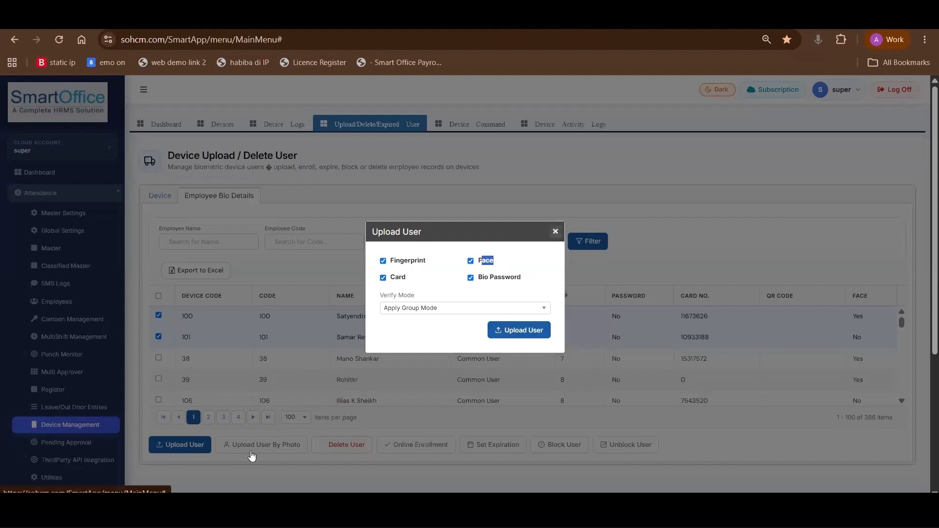
scroll(333, 397, "down", 1)
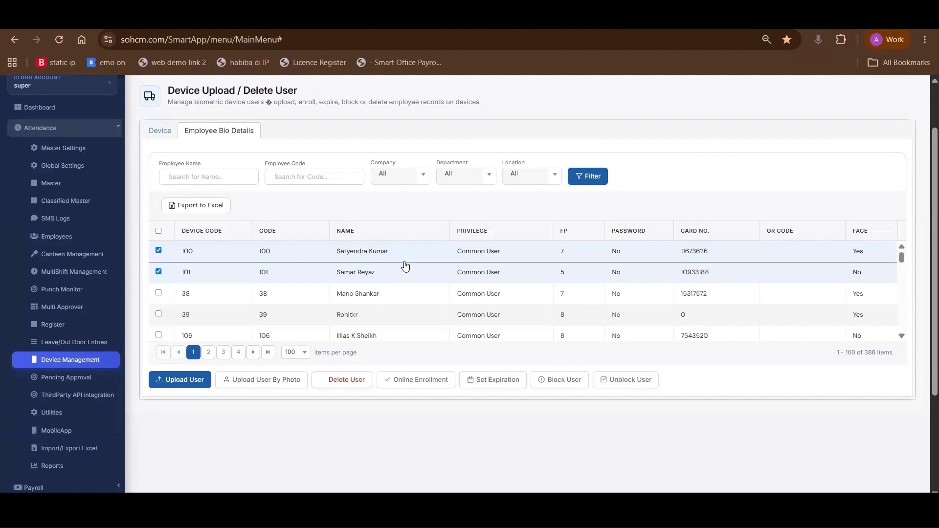
scroll(411, 261, "up", 2)
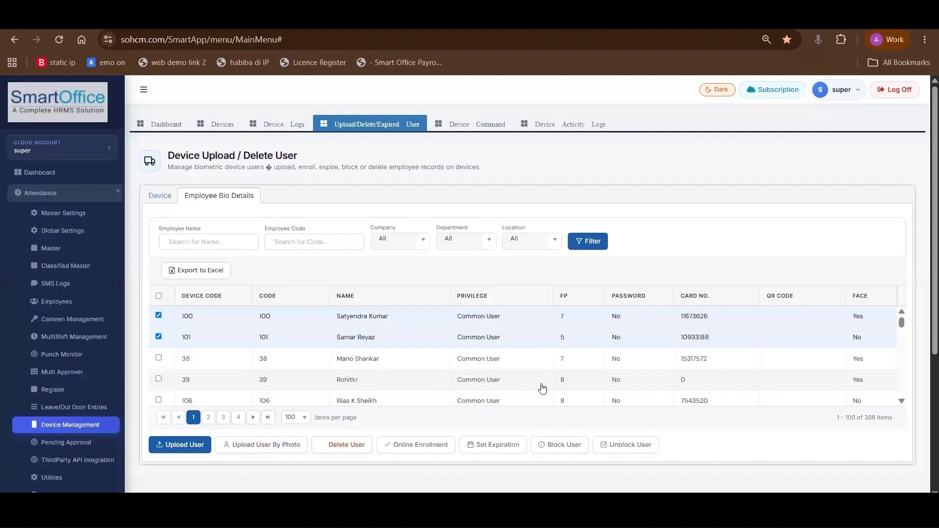
scroll(542, 388, "down", 2)
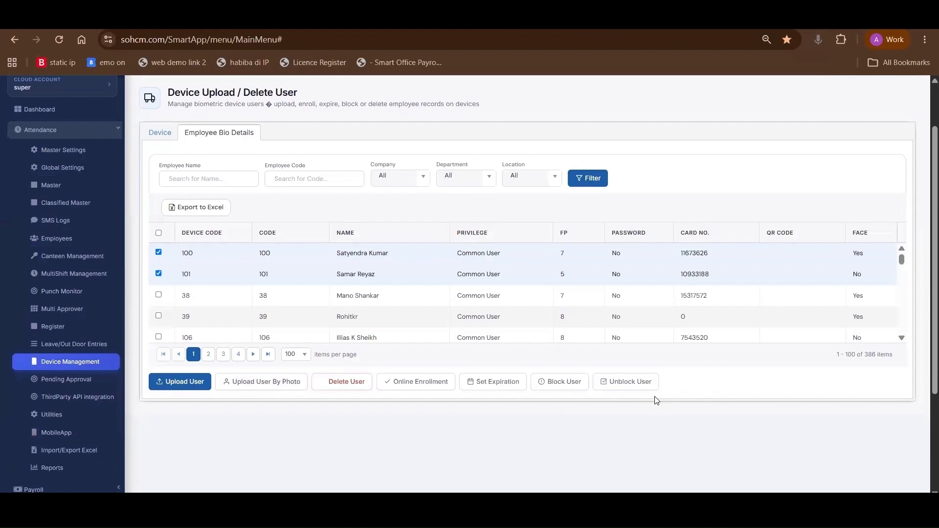
scroll(656, 400, "up", 2)
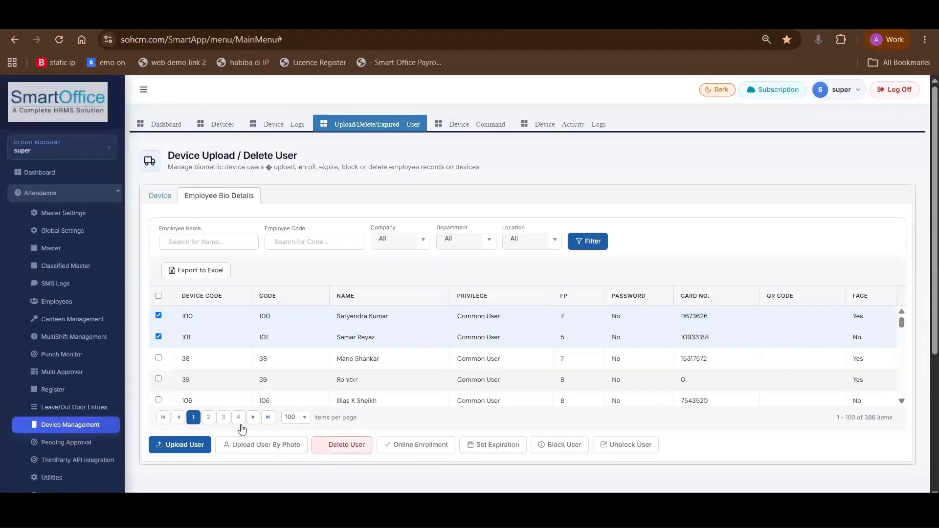
Step: Open the attendance employee list and filter it by Resigned, Terminated and Working status in turn
left_click(69, 301)
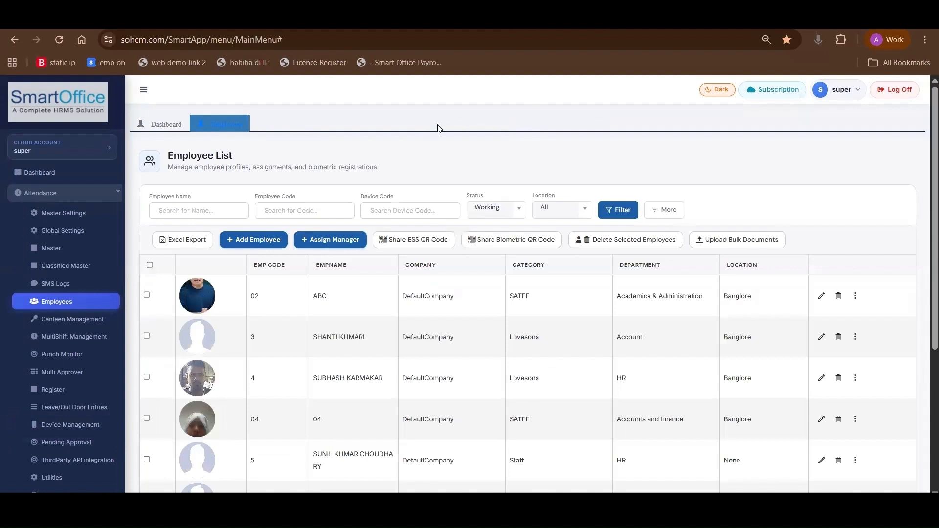
scroll(309, 230, "down", 2)
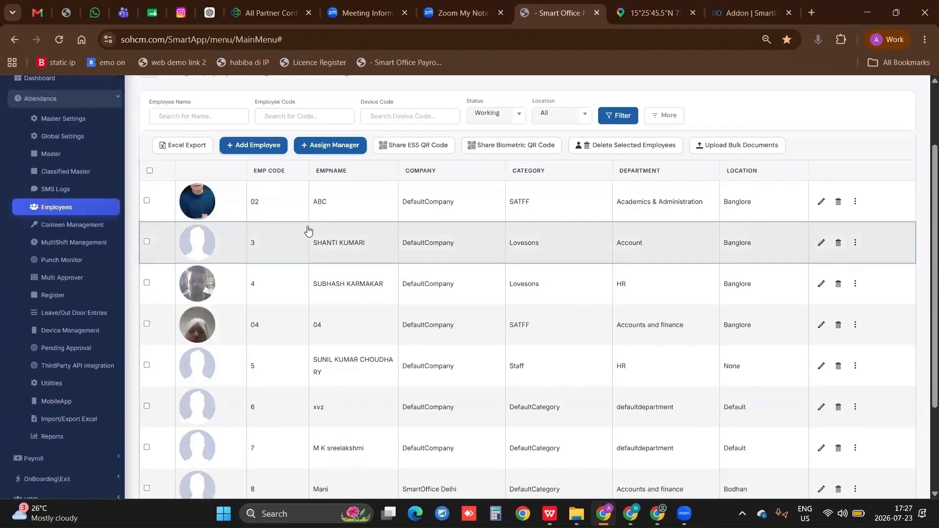
scroll(538, 191, "up", 1)
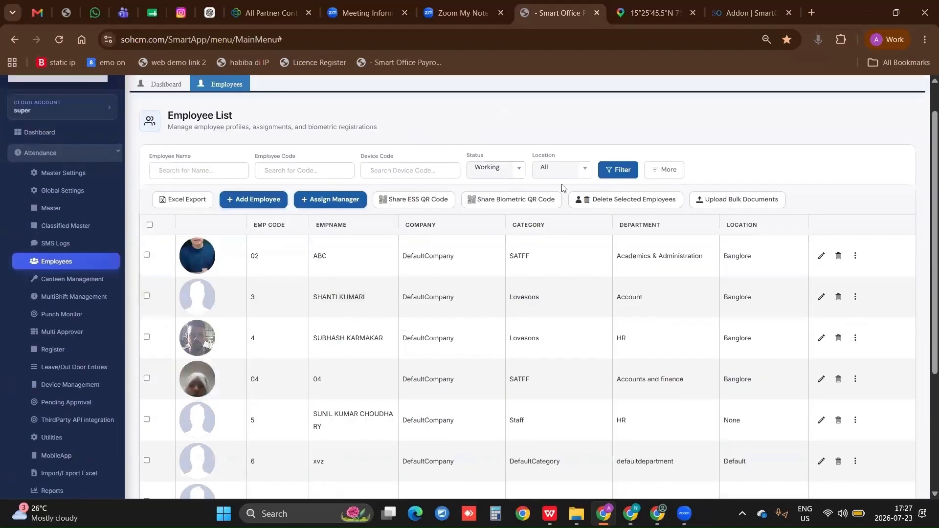
left_click(627, 170)
left_click(508, 171)
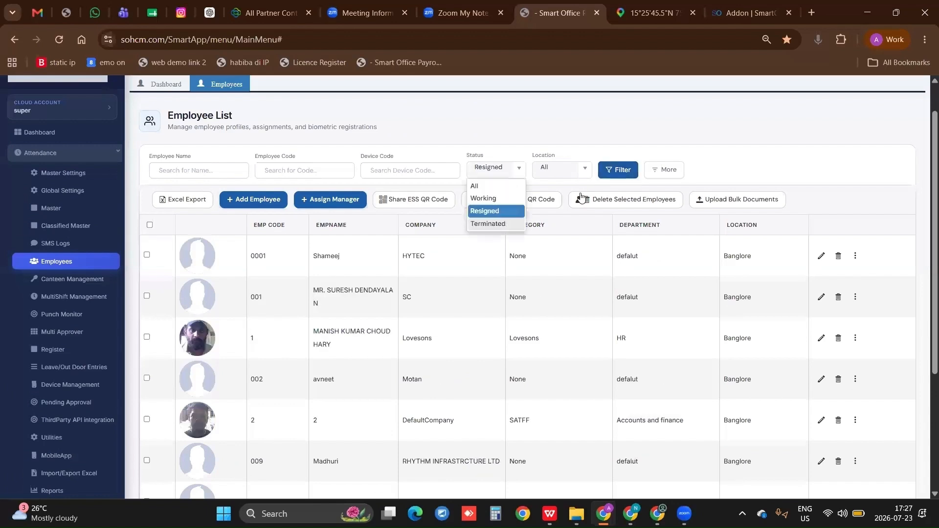
left_click(495, 224)
left_click(616, 170)
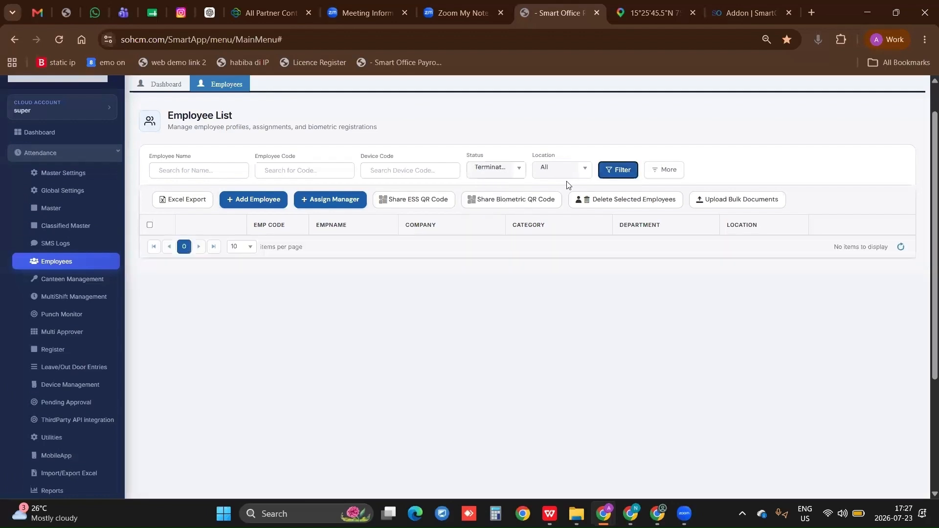
left_click(611, 171)
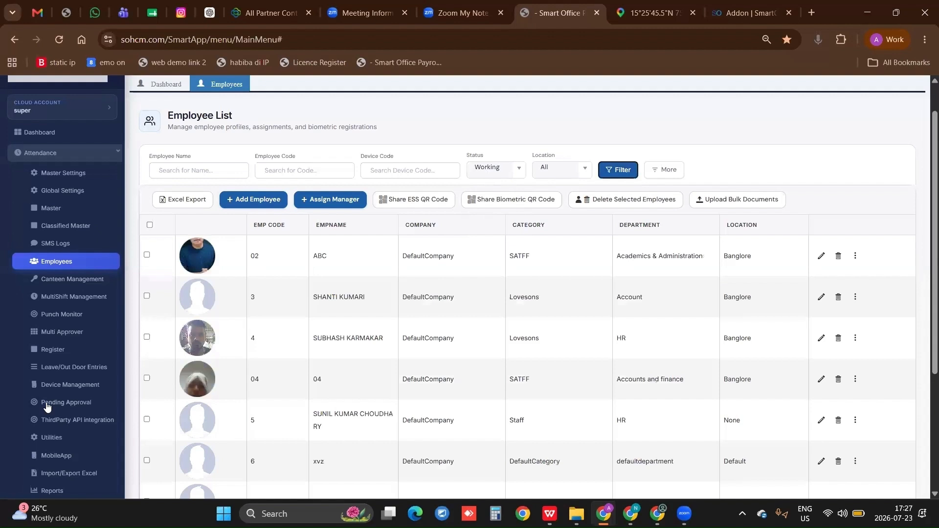
scroll(335, 368, "down", 3)
scroll(336, 367, "up", 4)
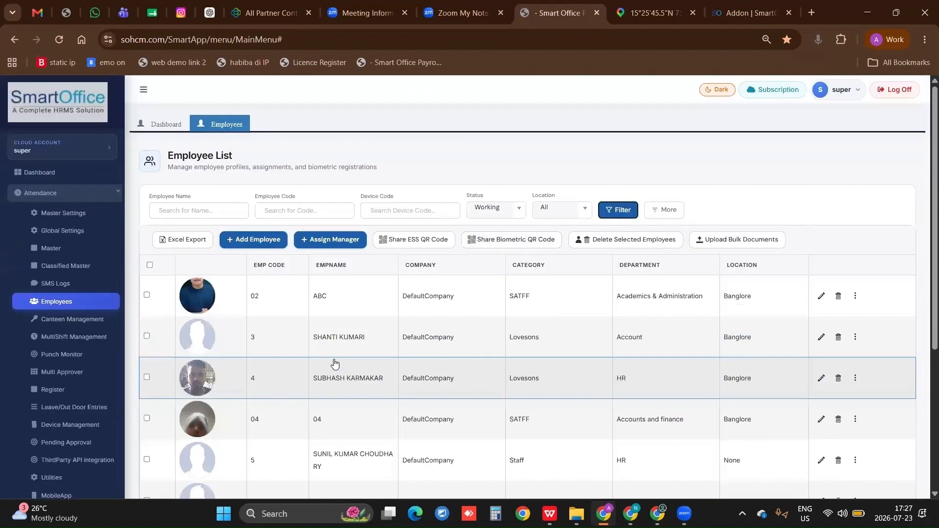
Step: Start adding a new employee and go through the Profile Information and Classified Details fields
left_click(249, 243)
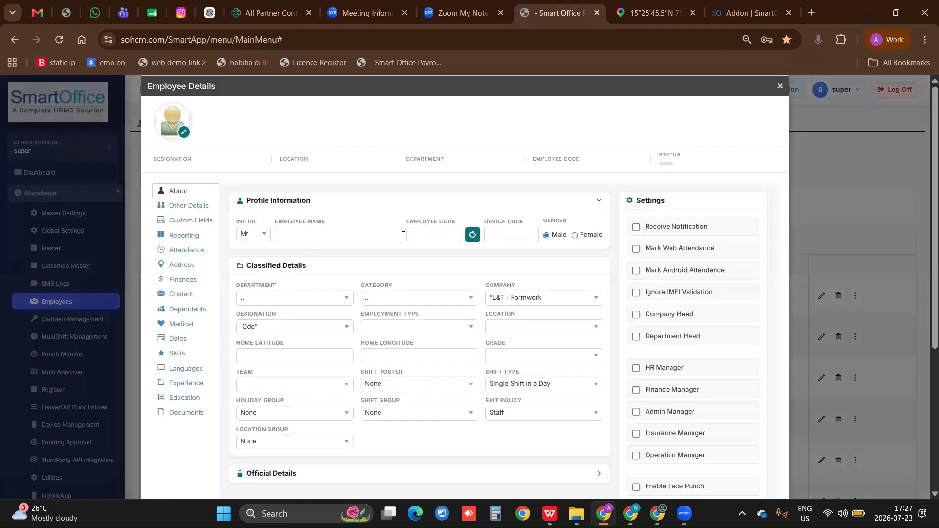
left_click(401, 229)
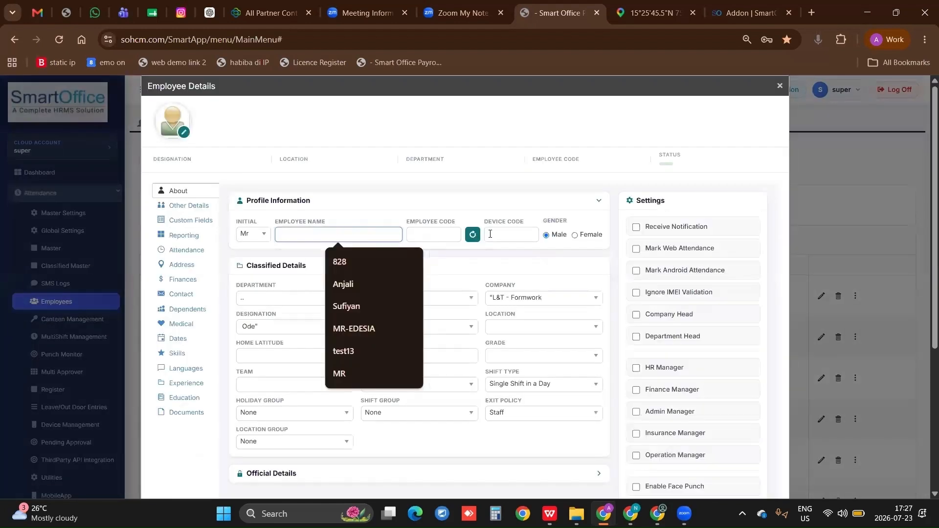
left_click(490, 234)
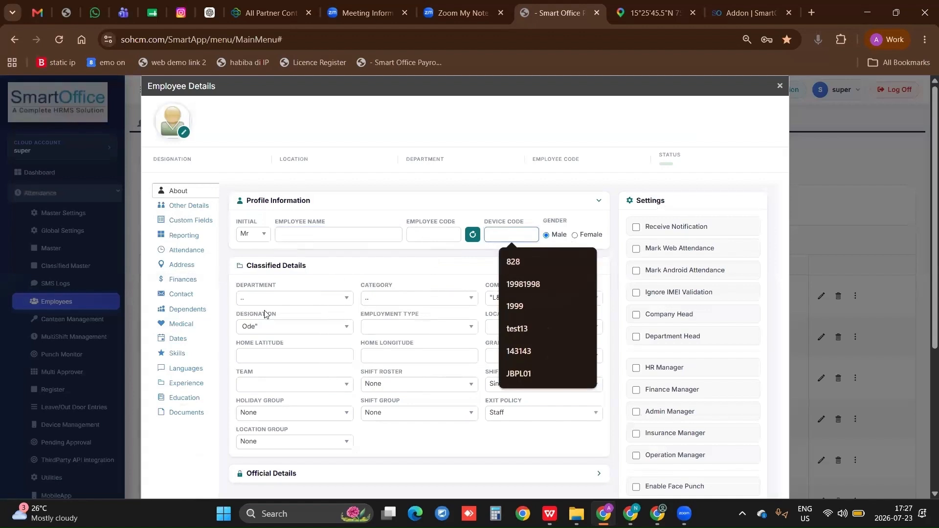
scroll(294, 252, "down", 1)
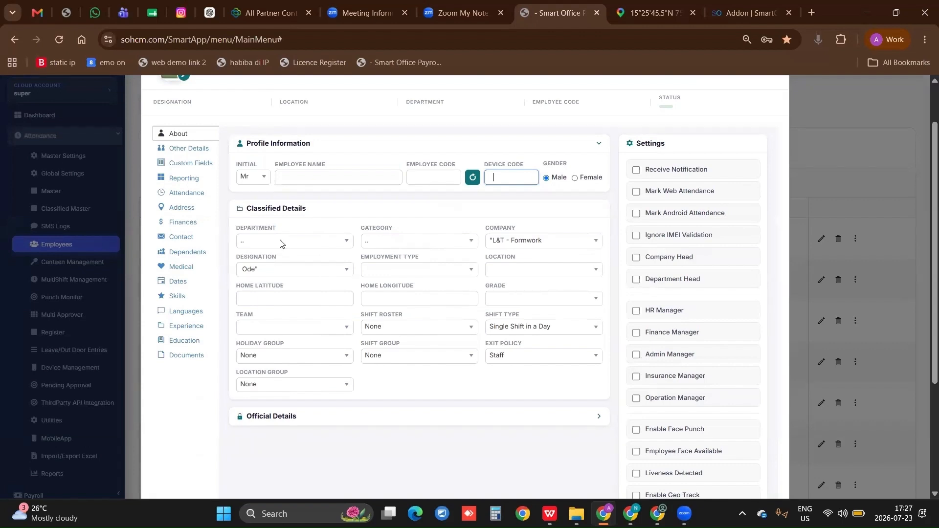
scroll(453, 305, "down", 1)
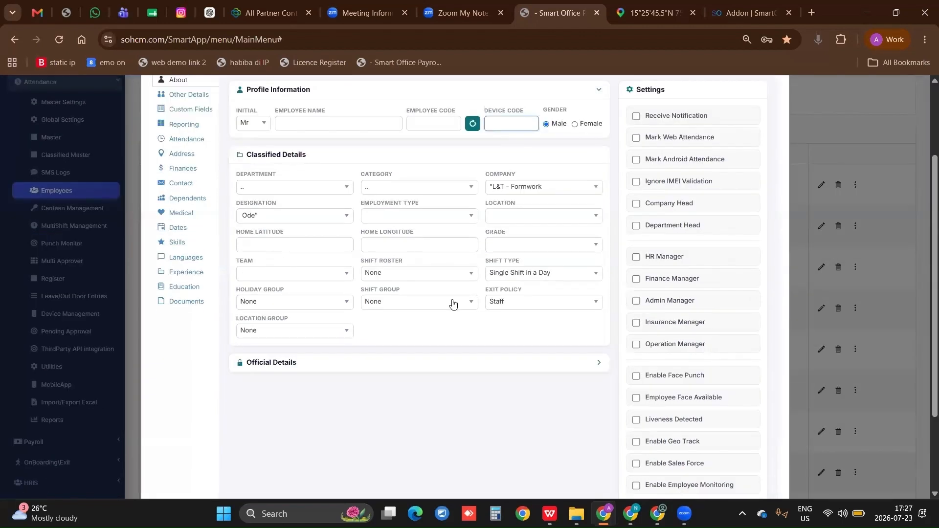
scroll(443, 303, "down", 2)
scroll(277, 358, "up", 1)
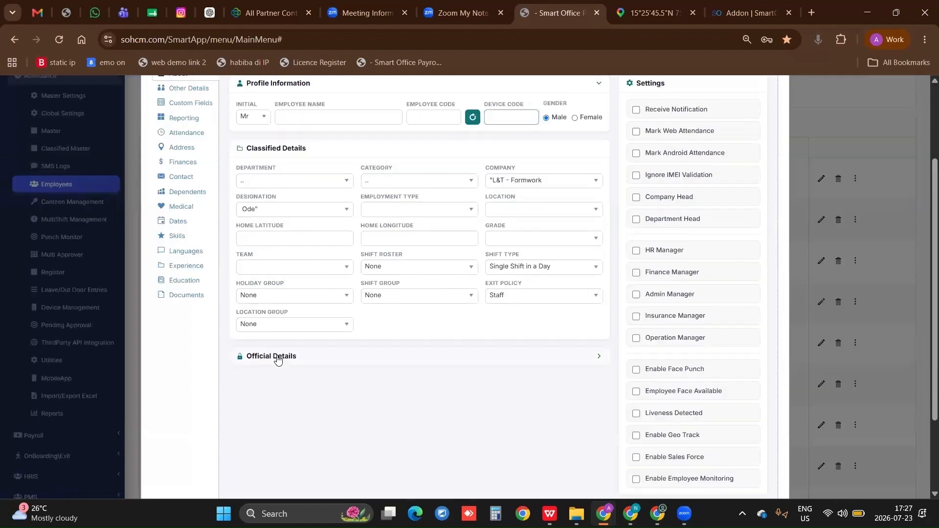
Step: Expand the new employee's Official Details and go through the Aadhaar, PAN, joining, confirmation, resignation, leave credit and login fields
left_click(277, 358)
scroll(315, 260, "down", 2)
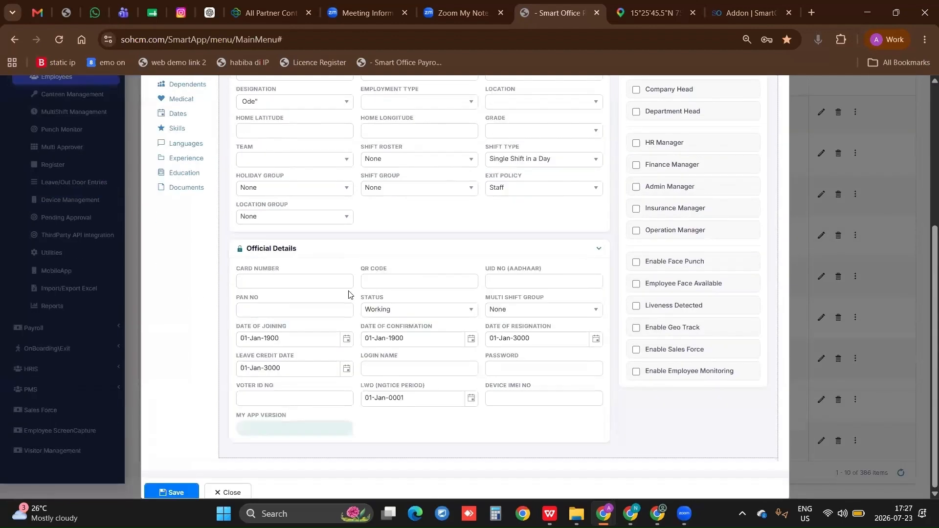
left_click(516, 283)
left_click(281, 311)
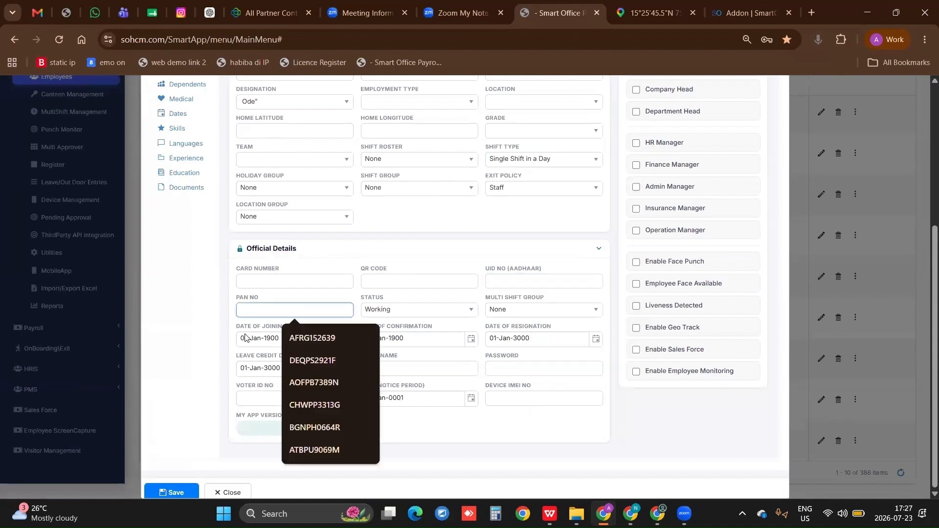
left_click(272, 339)
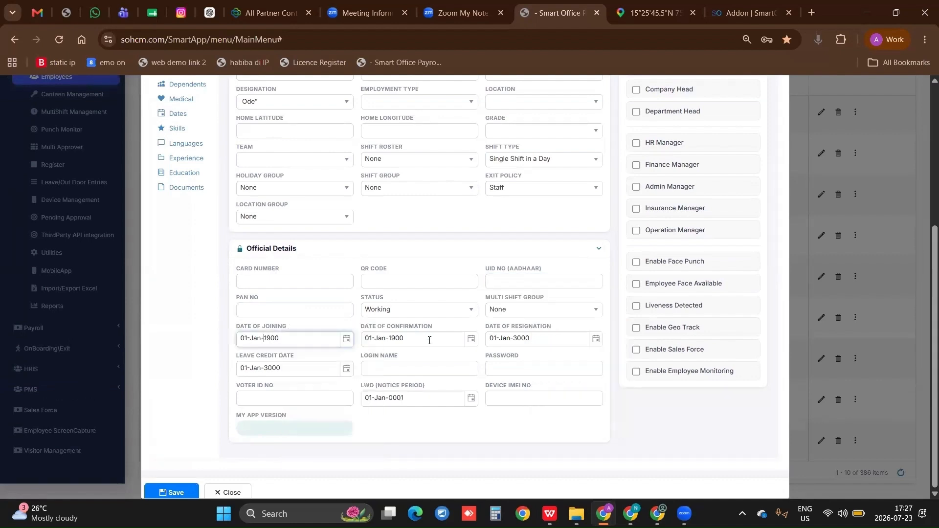
left_click(429, 340)
left_click(539, 339)
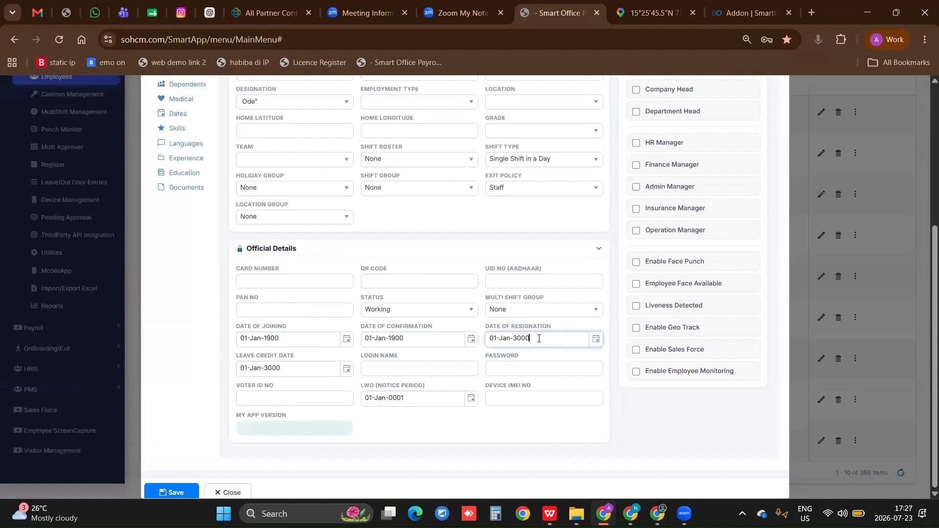
triple_click(297, 375)
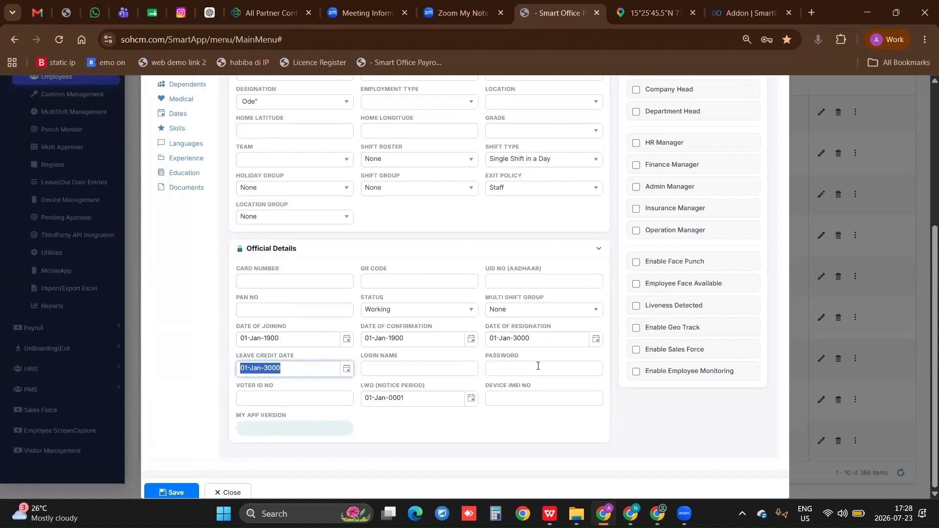
left_click_drag(358, 351, 490, 358)
double_click(484, 358)
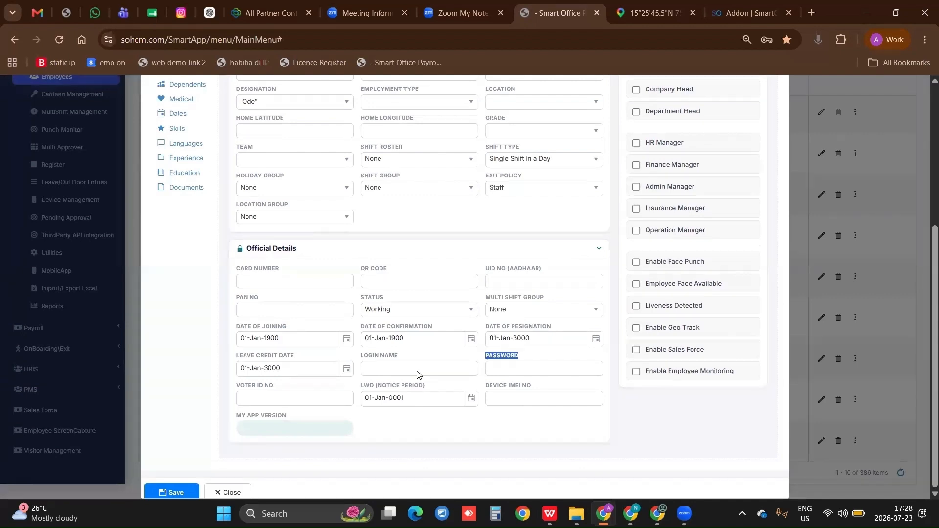
left_click(419, 375)
scroll(419, 342, "up", 5)
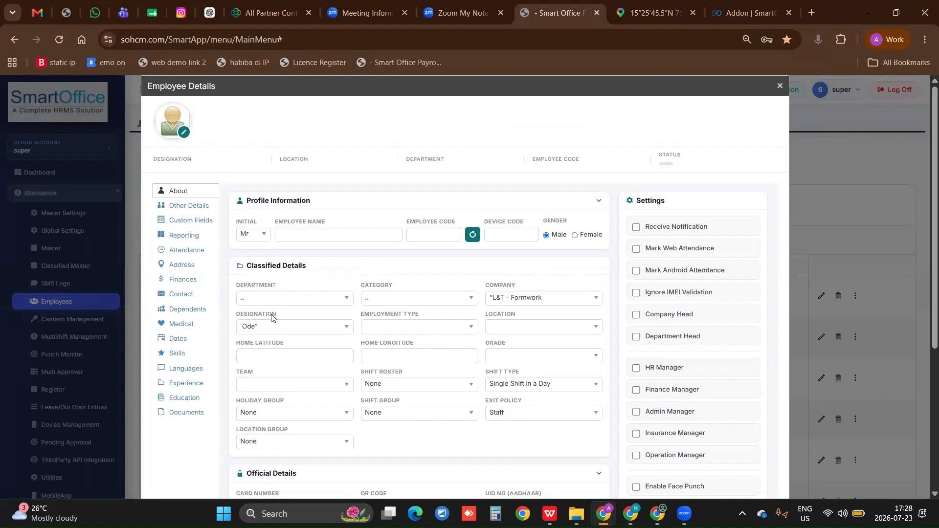
Step: Enable Mark Android Attendance and Mark Web Attendance for the new employee, and review the remaining manager and tracking settings
scroll(274, 318, "down", 1)
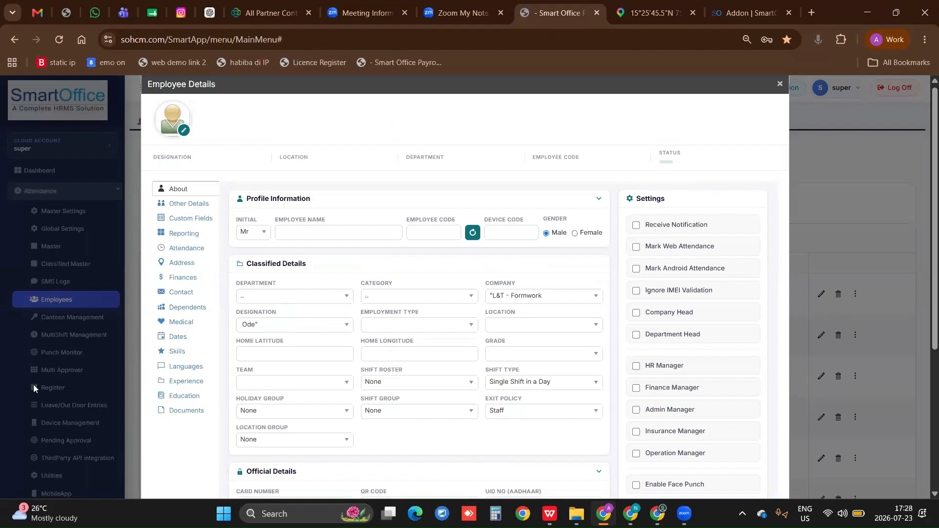
scroll(34, 388, "down", 2)
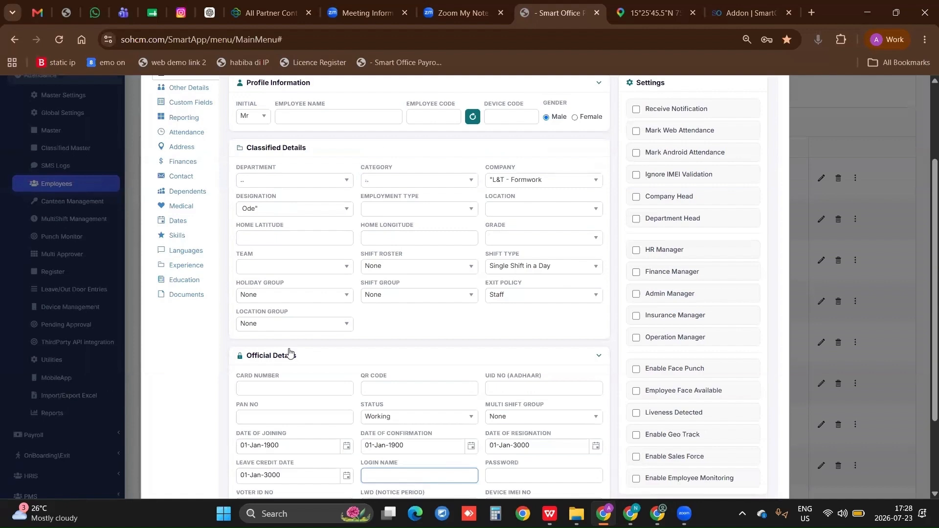
scroll(639, 214, "up", 2)
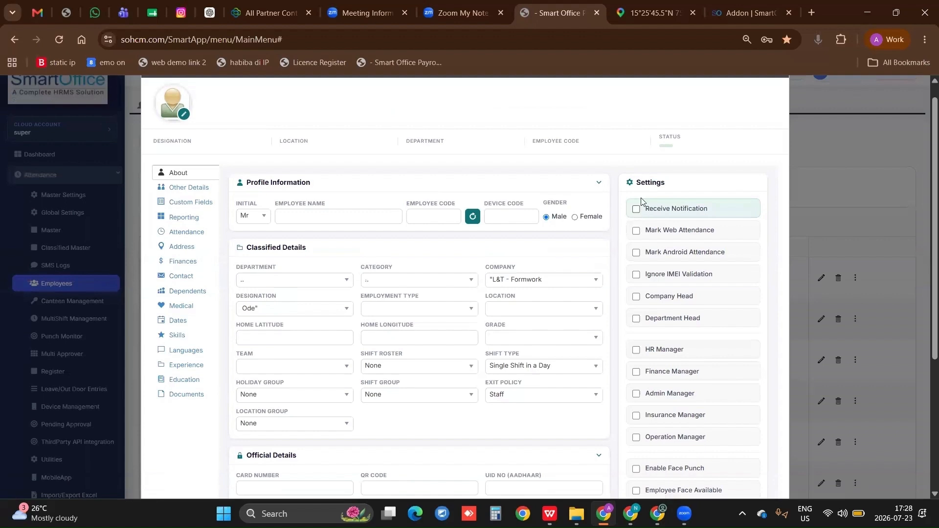
scroll(640, 215, "down", 1)
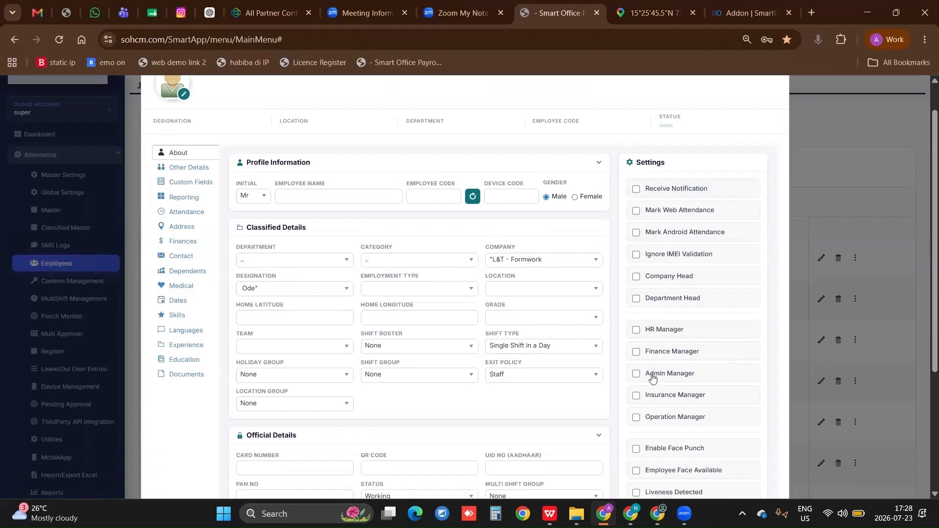
left_click(636, 232)
left_click(637, 216)
scroll(639, 179, "down", 2)
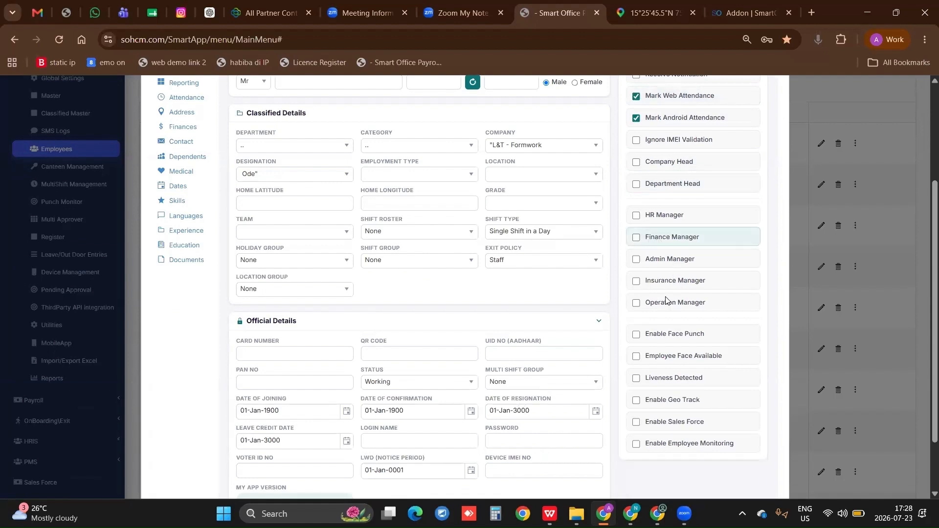
scroll(667, 297, "down", 2)
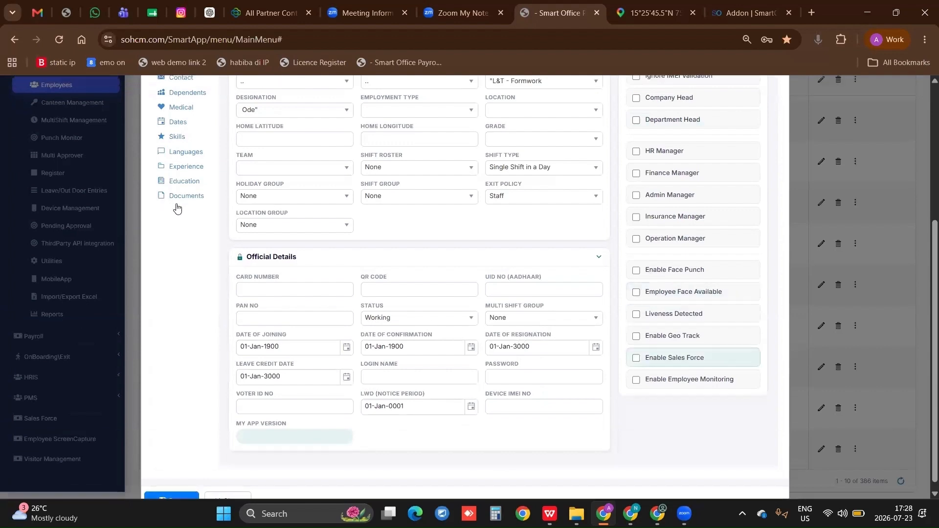
Step: Go through the Contact & Personal and Address fields in the new employee's Other Details, and close the form without saving
scroll(179, 210, "up", 6)
left_click(197, 206)
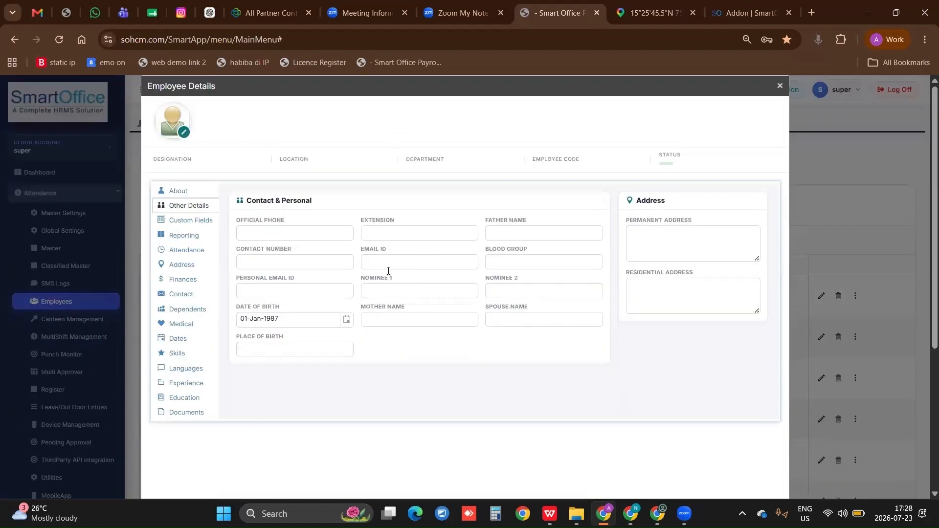
left_click(313, 229)
scroll(313, 229, "down", 1)
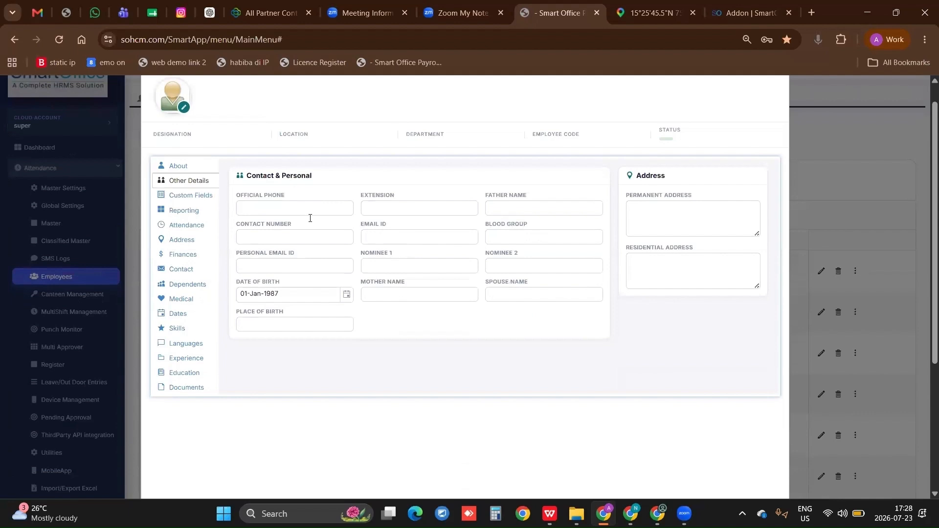
left_click(265, 244)
left_click(263, 269)
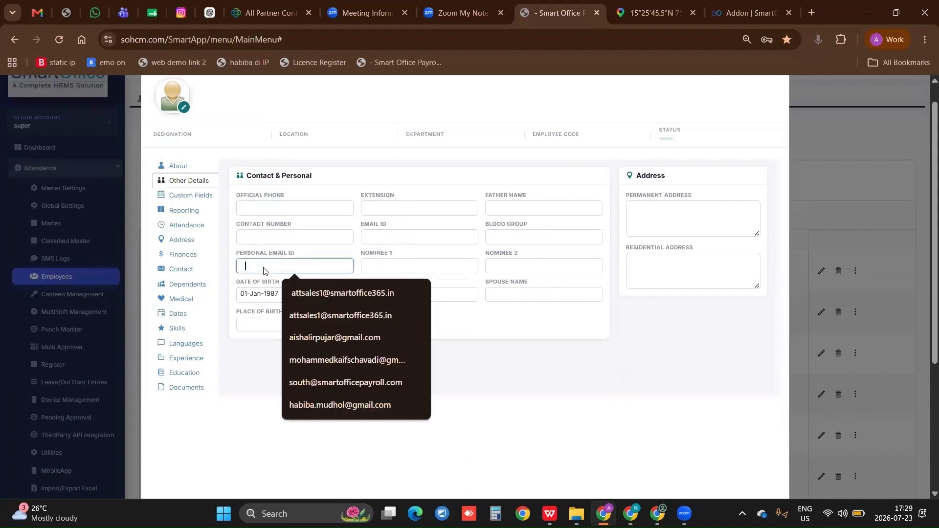
left_click(511, 224)
left_click(514, 211)
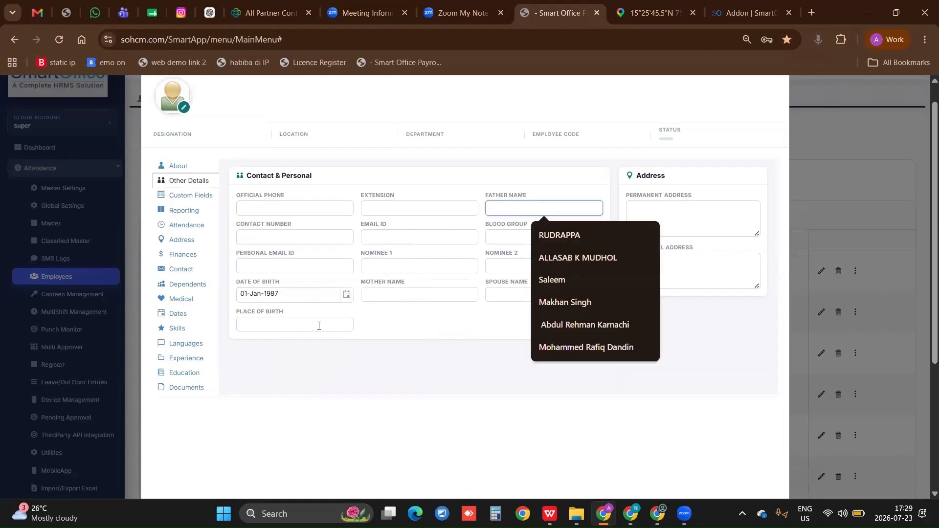
left_click(258, 295)
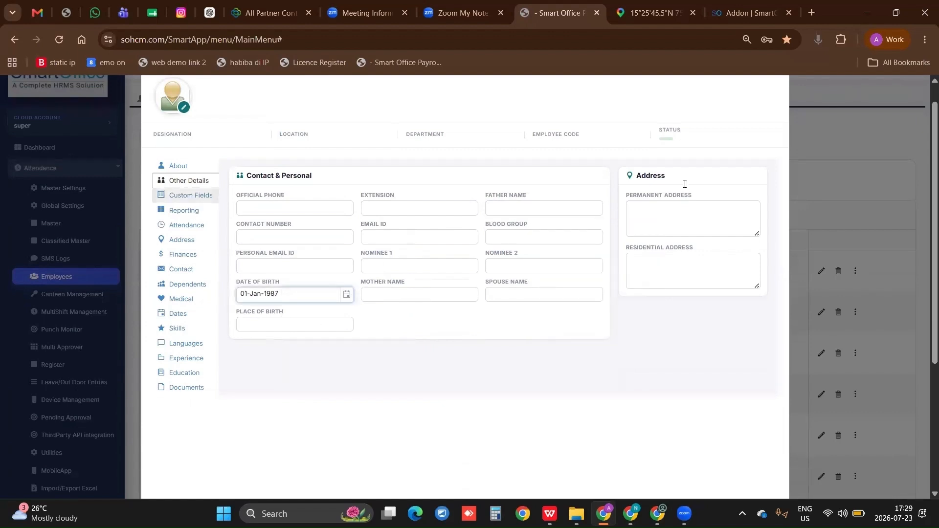
scroll(775, 93, "up", 1)
left_click(776, 91)
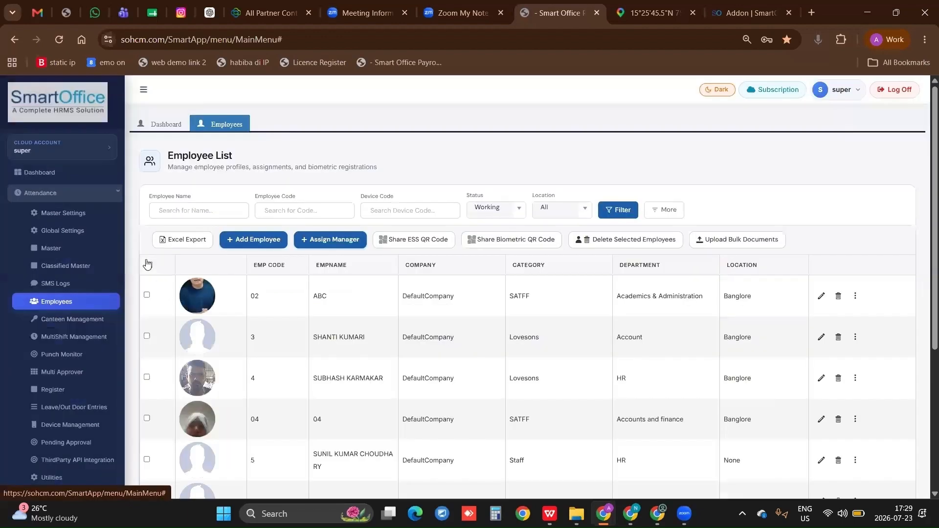
Step: Select employee ABC, start assigning a reporting manager, and pick the staff members in the second and third rows
scroll(147, 257, "down", 1)
left_click(224, 259)
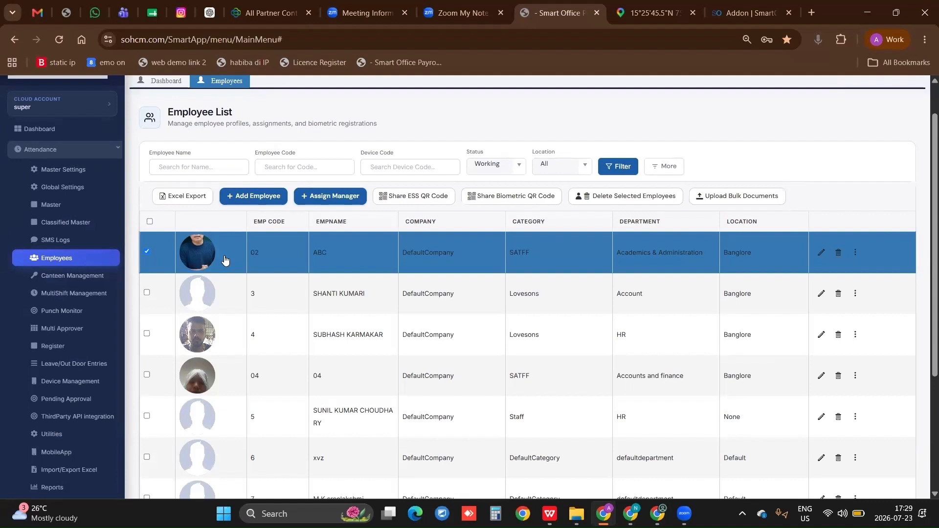
double_click(148, 251)
left_click(324, 199)
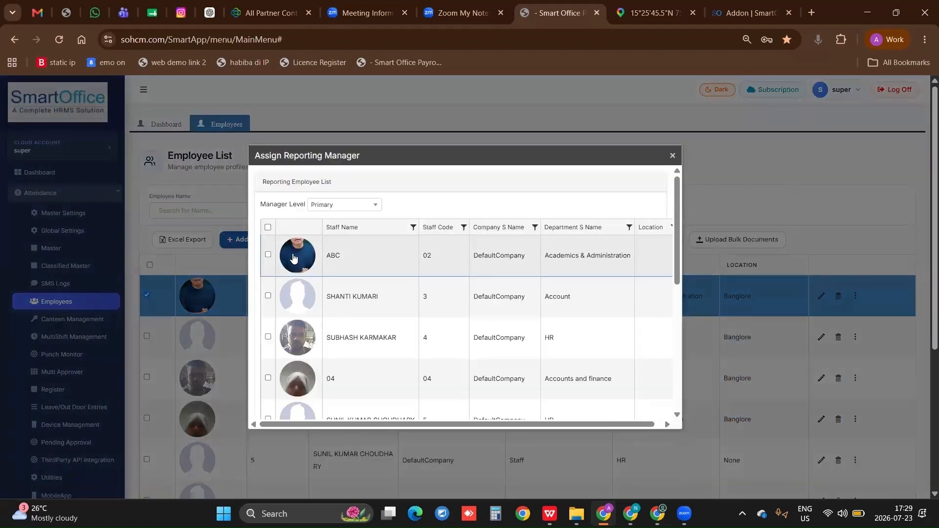
left_click(268, 296)
left_click(267, 342)
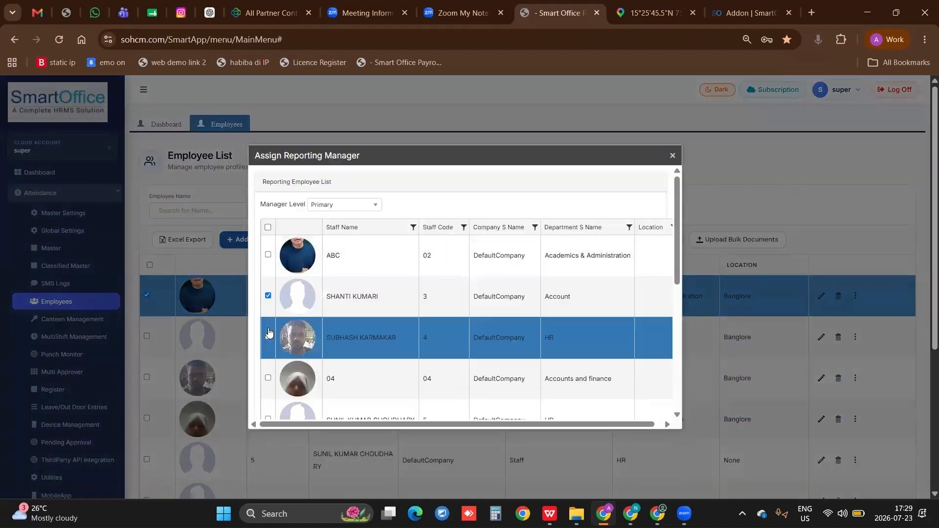
Step: Set the manager level to Secondary and save the reporting manager assignment
left_click(334, 206)
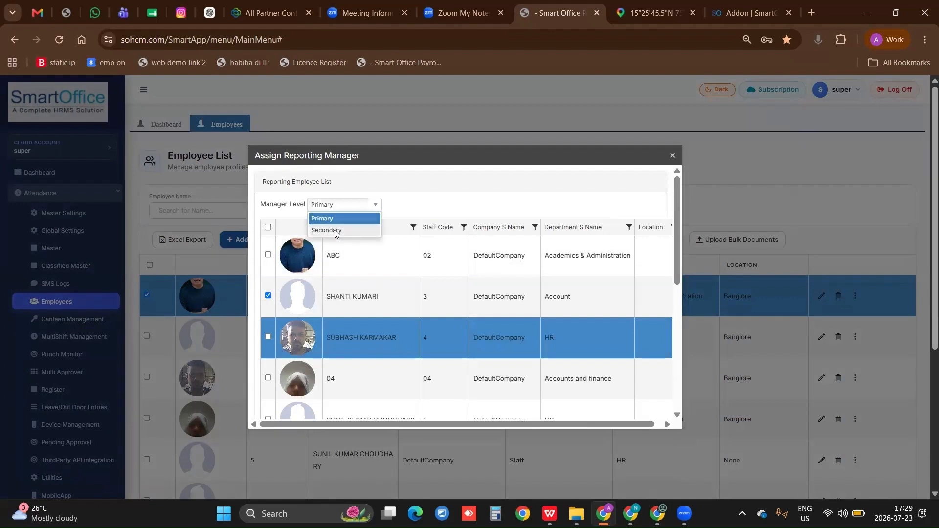
left_click(336, 231)
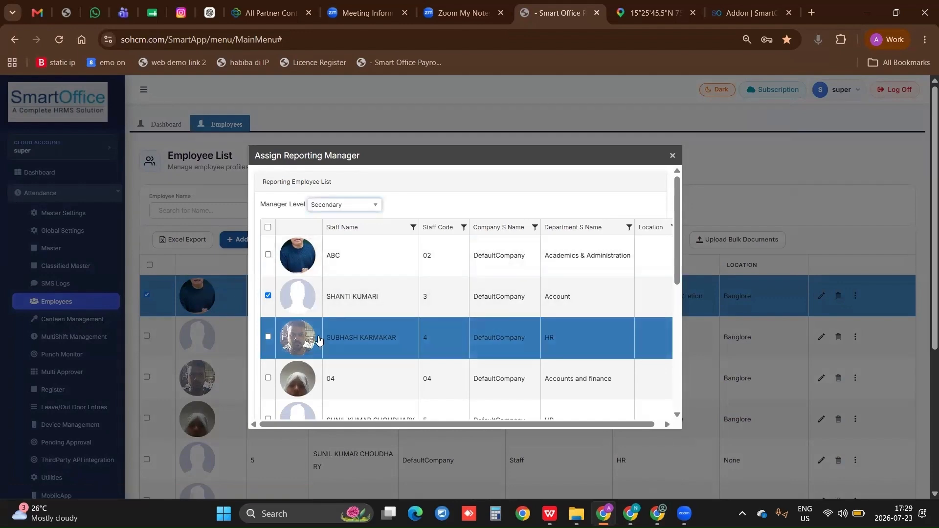
scroll(325, 392, "down", 5)
left_click(276, 389)
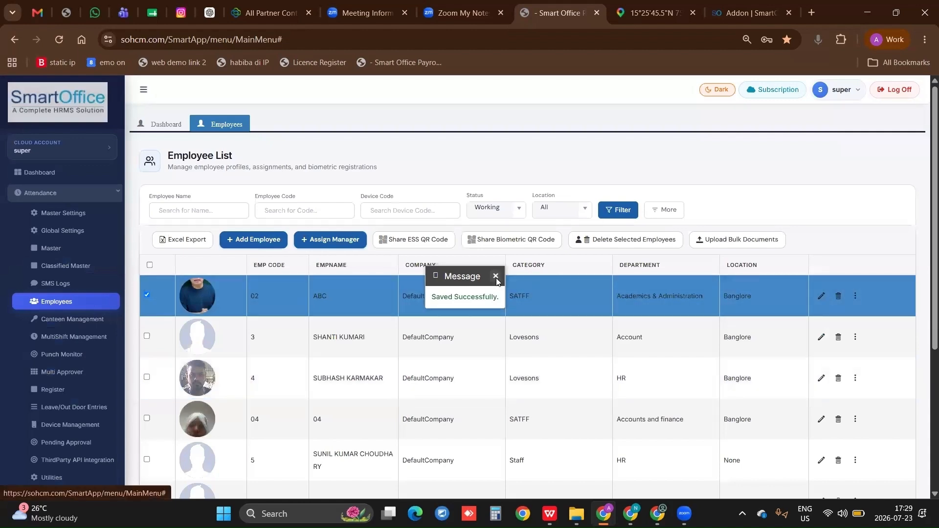
left_click(496, 277)
Step: Open employee ABC's reporting manager list and delete the primary manager from Sibelco
left_click(854, 297)
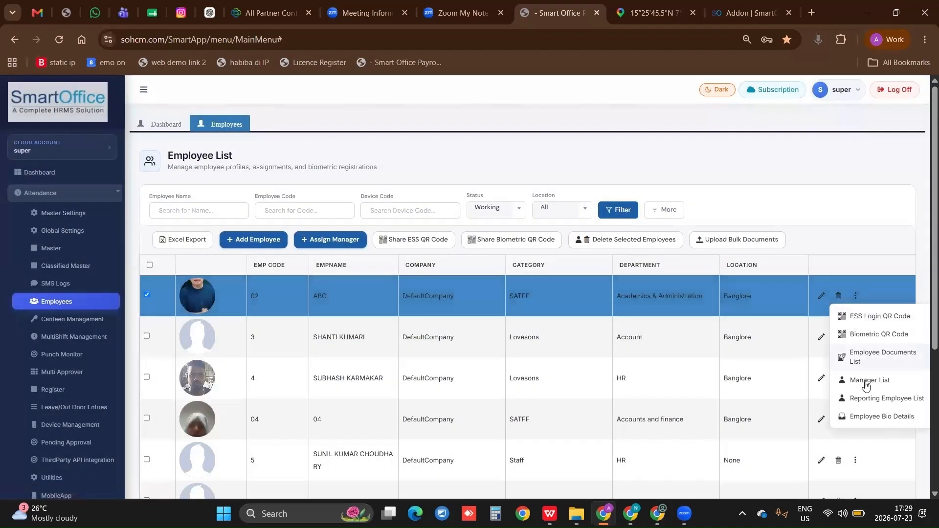
left_click(866, 381)
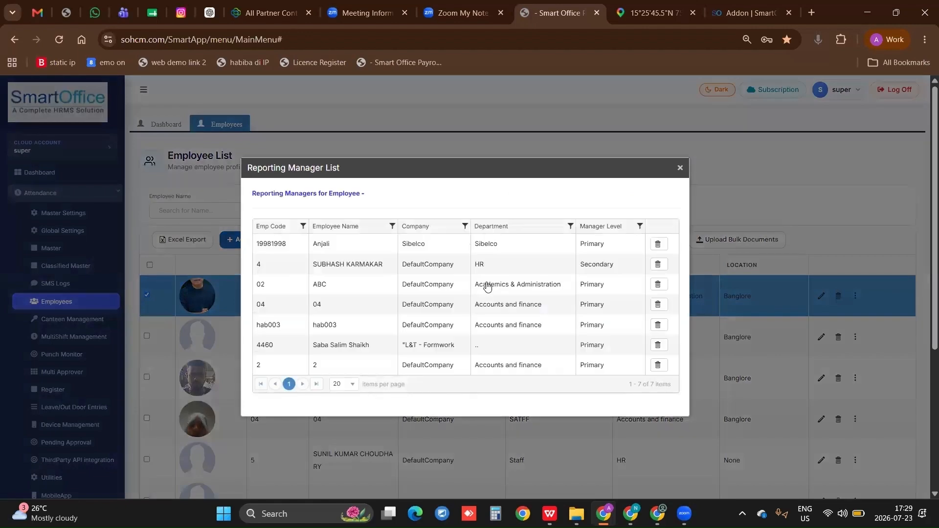
left_click(658, 244)
left_click(541, 123)
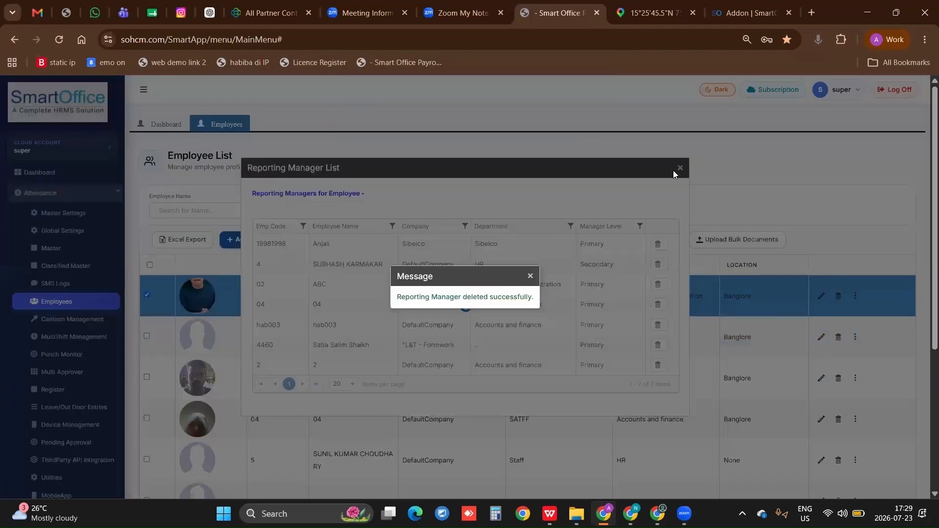
left_click(530, 278)
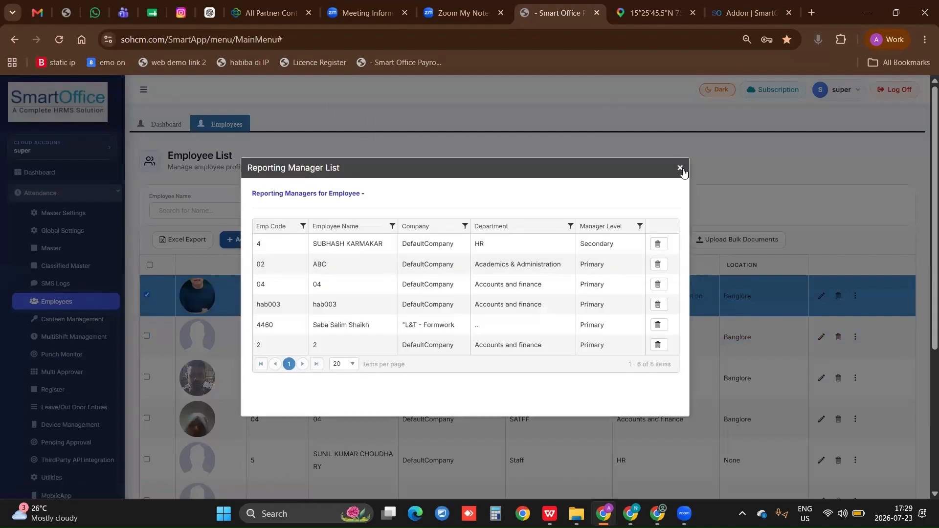
left_click(680, 168)
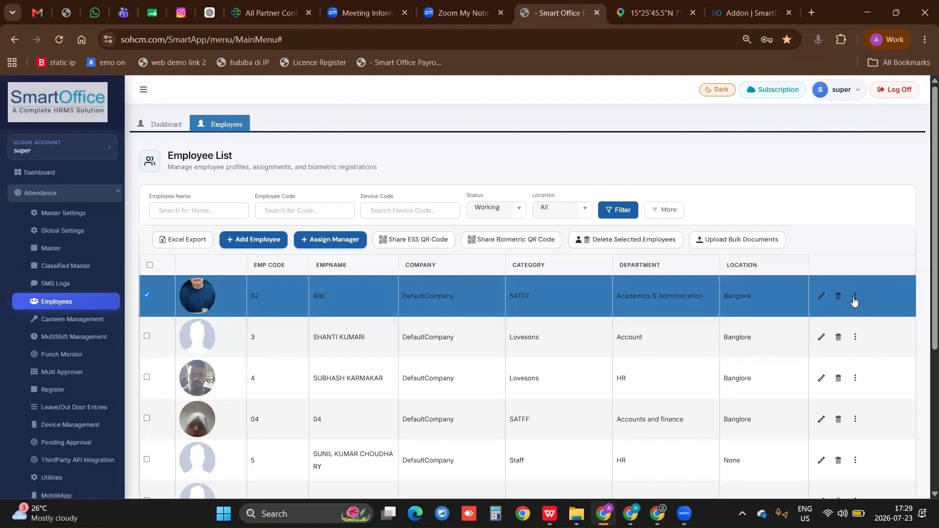
Step: Review the list of employees who report to employee ABC
left_click(855, 296)
left_click(873, 401)
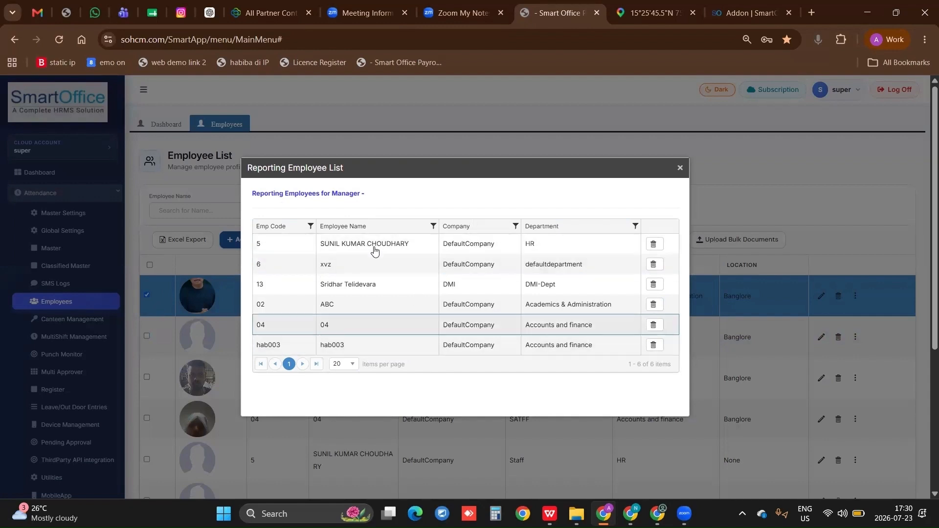
left_click(681, 168)
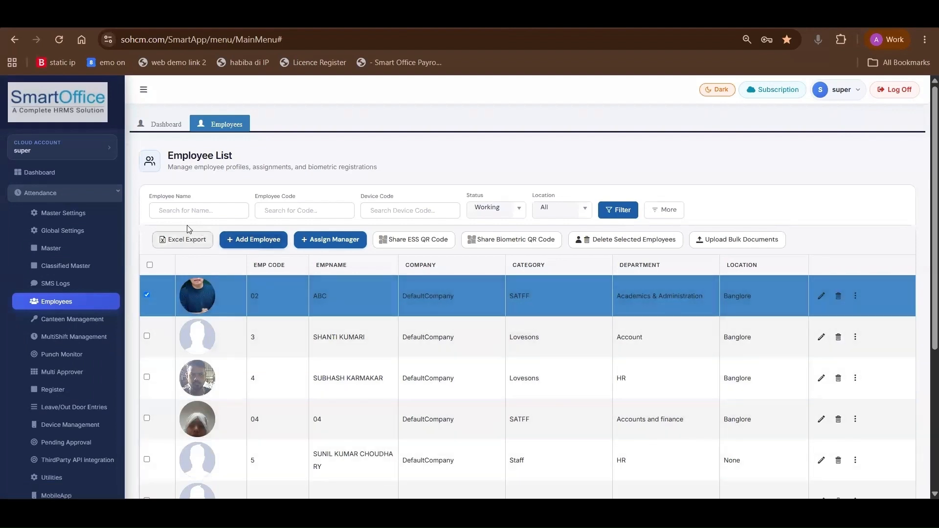
Step: Select all employees on the page, export them to Excel, and view the exported Employee Details sheet
left_click(149, 265)
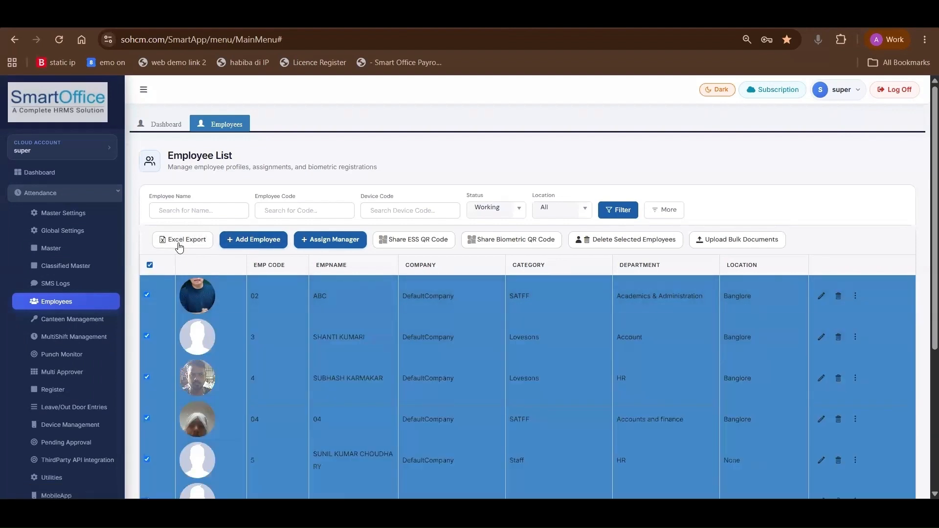
left_click(178, 245)
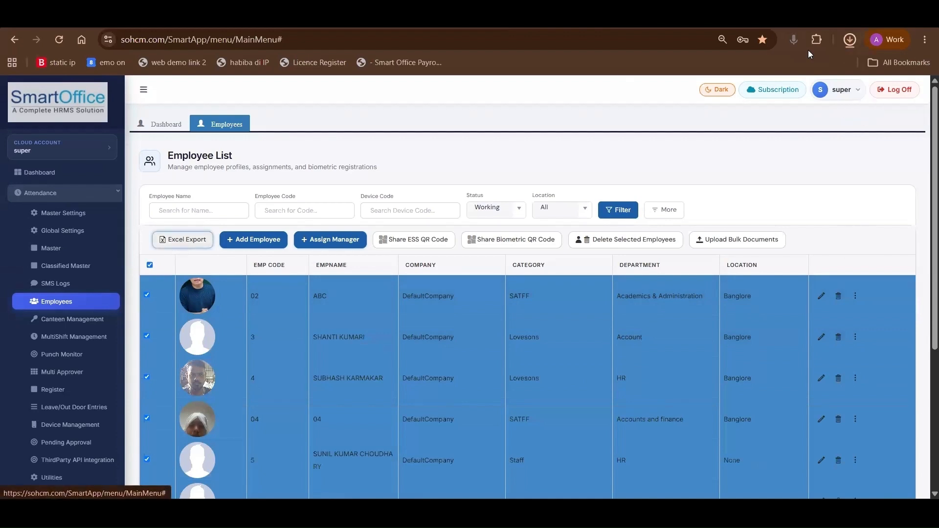
left_click(777, 73)
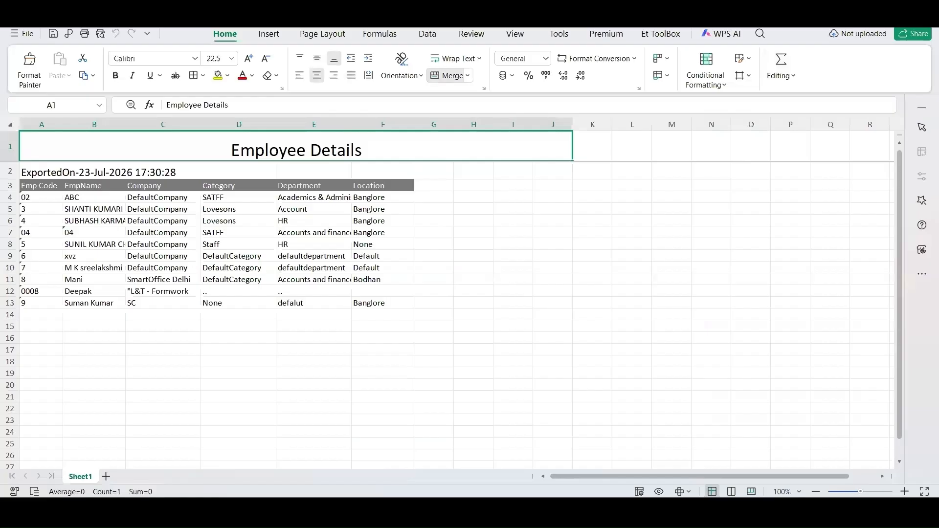
left_click(873, 17)
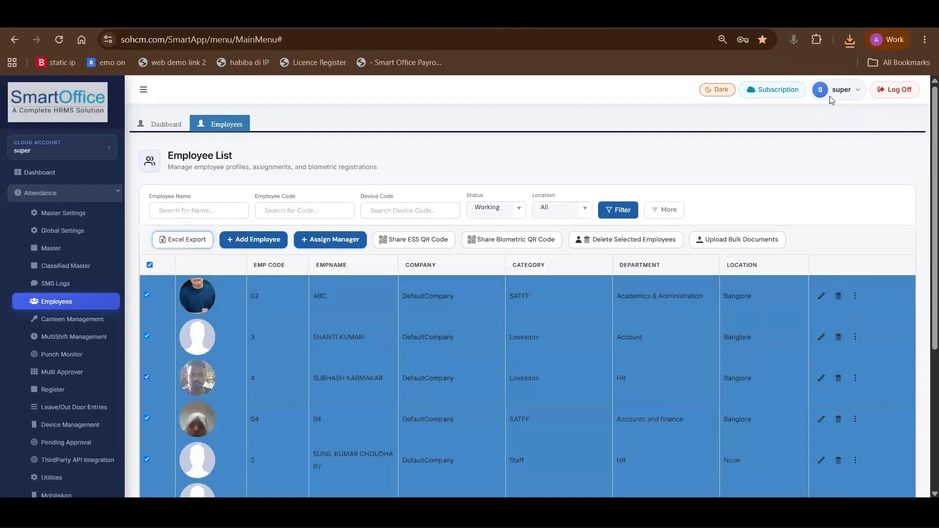
Step: Start a new role in the Master roles and allow the Users, MasterSettings, MailSettings and Companies permissions
left_click(65, 253)
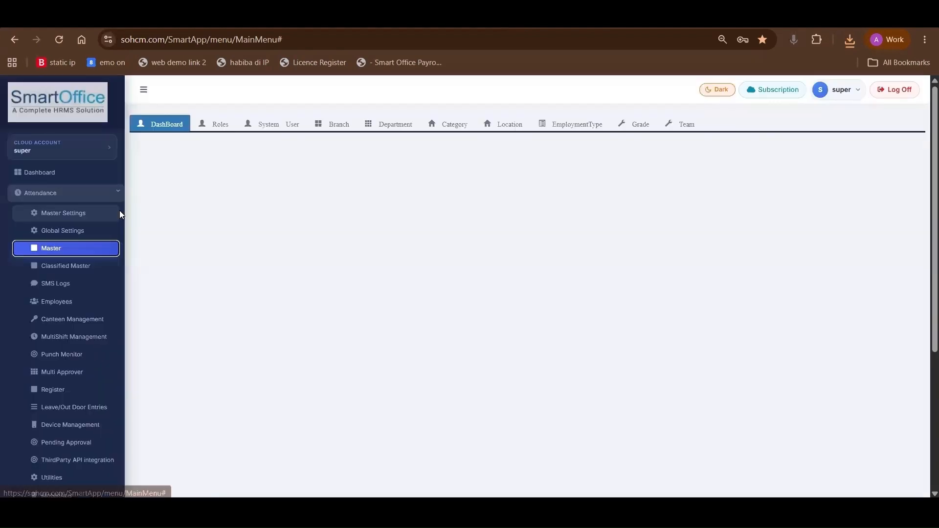
left_click(212, 125)
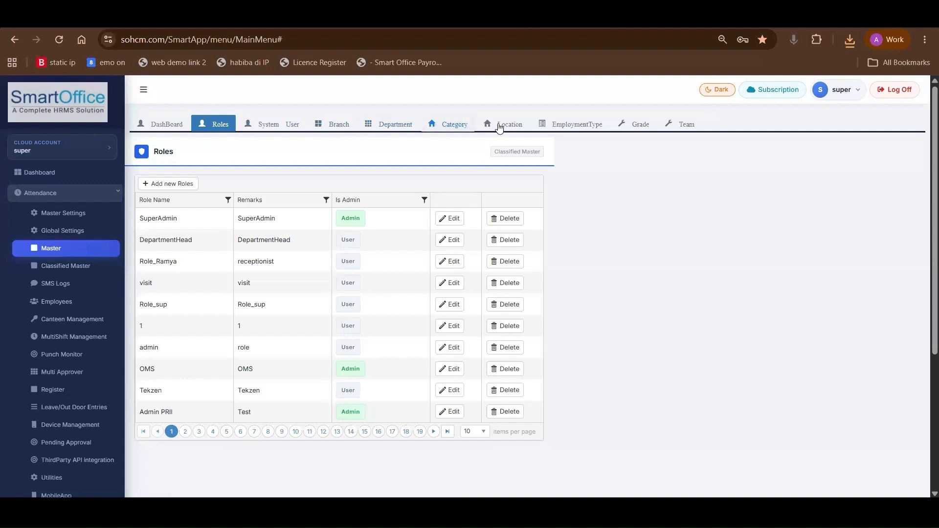
left_click(174, 190)
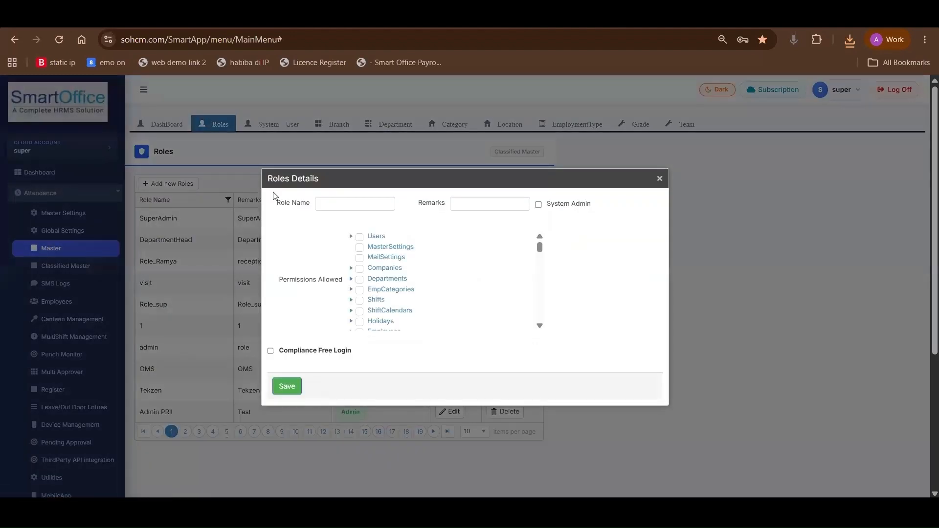
left_click(360, 236)
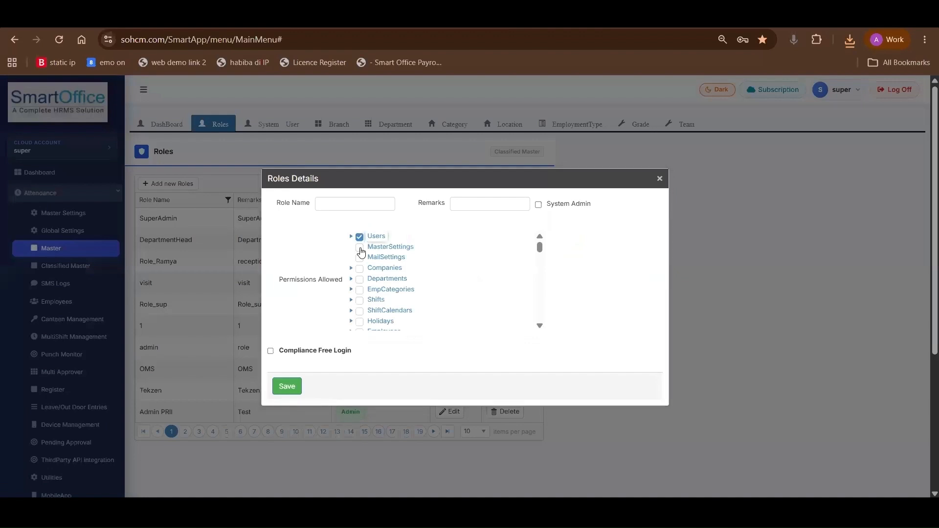
left_click(359, 247)
left_click(360, 258)
left_click(360, 269)
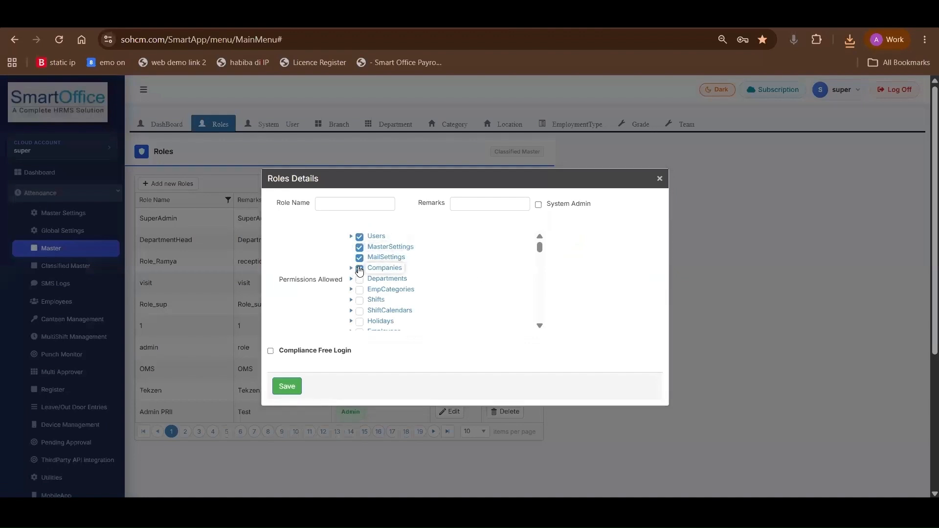
Step: Go through the new role's Role Name and Remarks fields, and turn System Admin on and off again
left_click(340, 205)
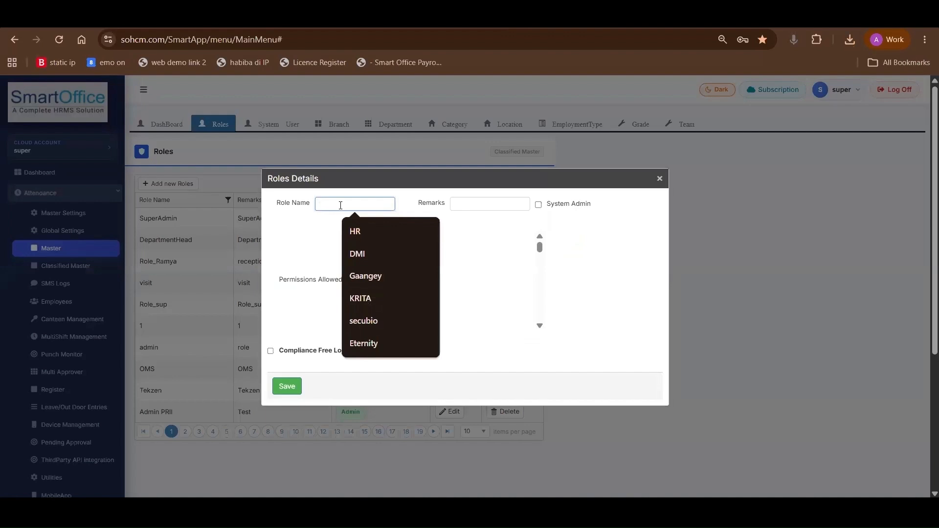
left_click(477, 203)
scroll(484, 205, "down", 1)
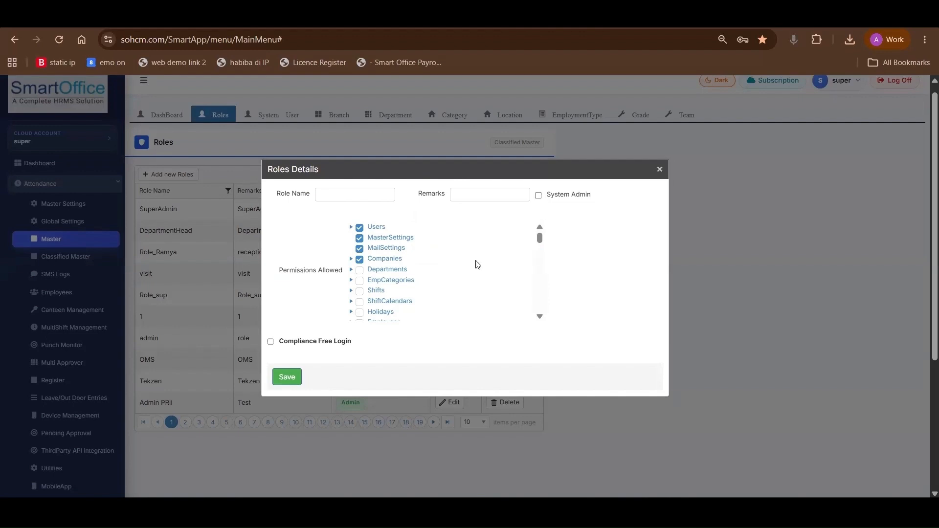
left_click(539, 195)
scroll(540, 200, "down", 1)
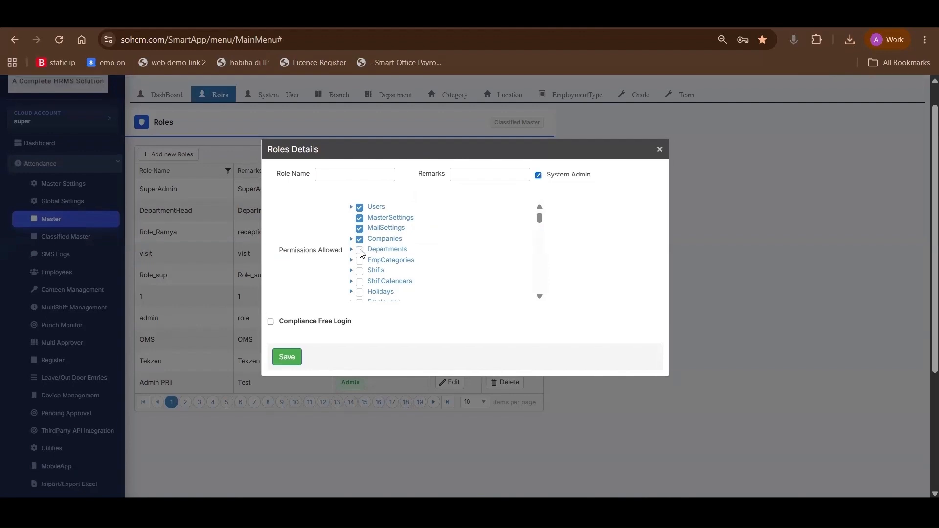
left_click(538, 176)
Step: Allow the Departments, EmpCategories, Shifts, ShiftCalendars and Holidays permissions for the new role, and close its details without saving
left_click(359, 250)
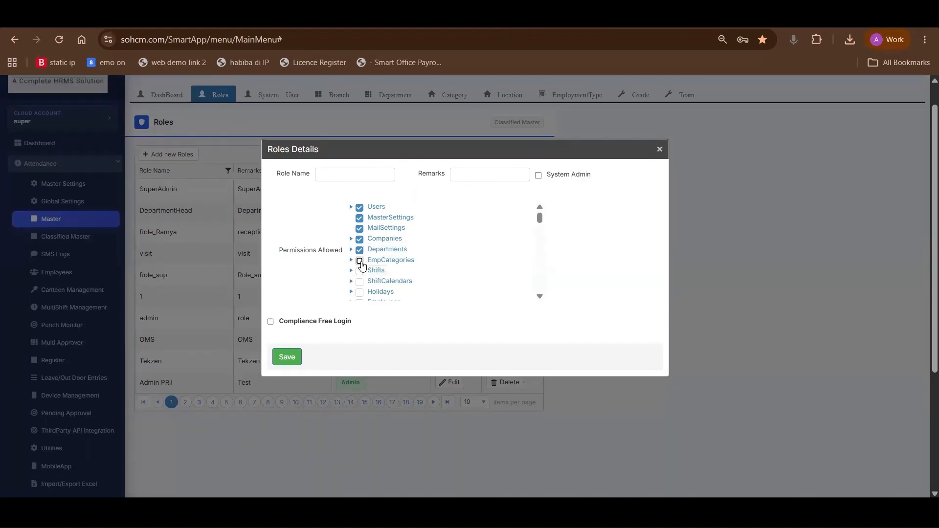
left_click(360, 261)
left_click(360, 271)
left_click(361, 282)
left_click(360, 294)
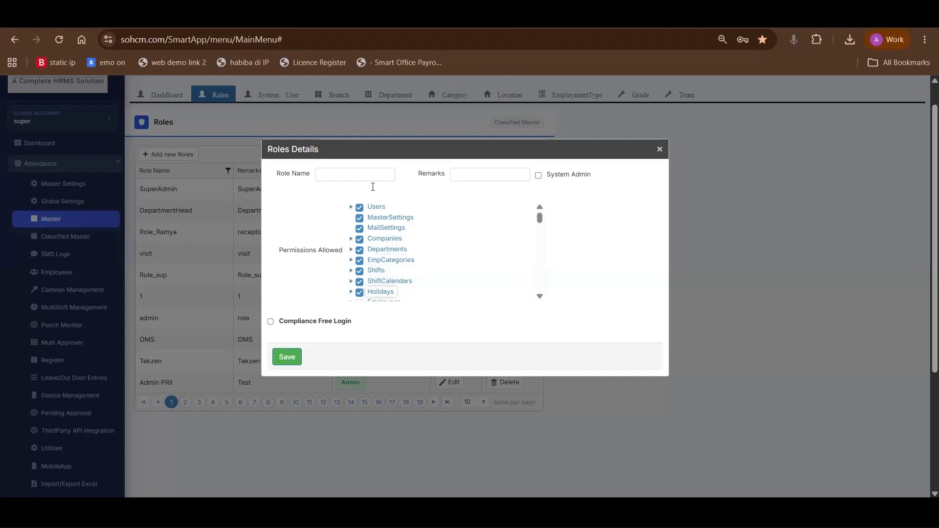
left_click(351, 171)
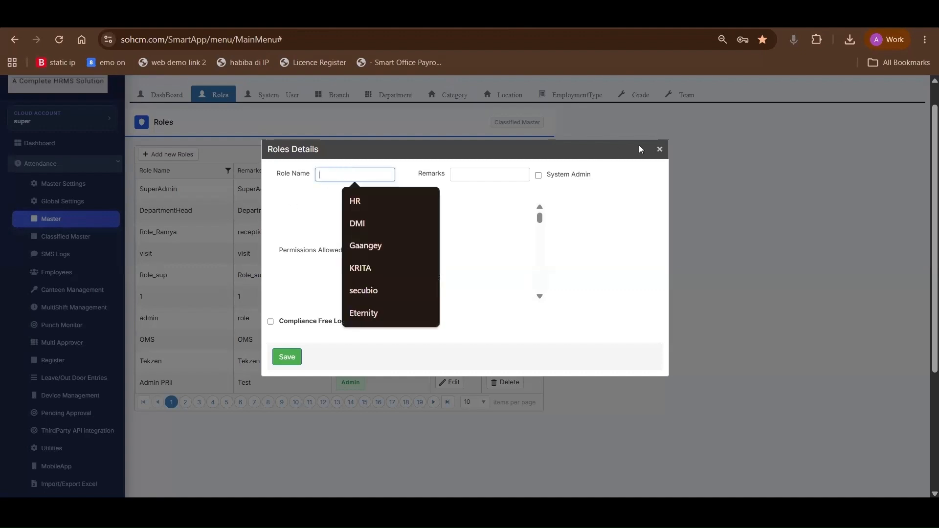
left_click(659, 150)
Step: Start a new system user record in the System User master and set its role to HR
left_click(259, 128)
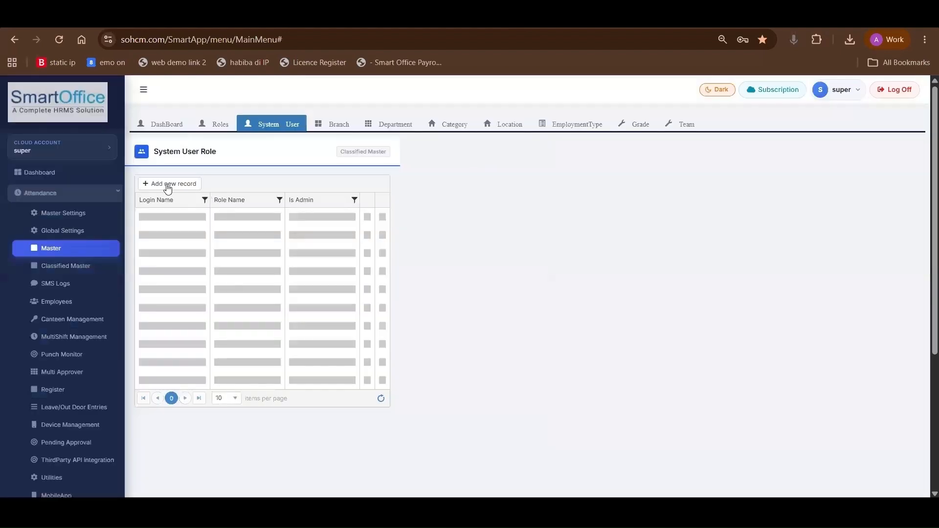
left_click(167, 184)
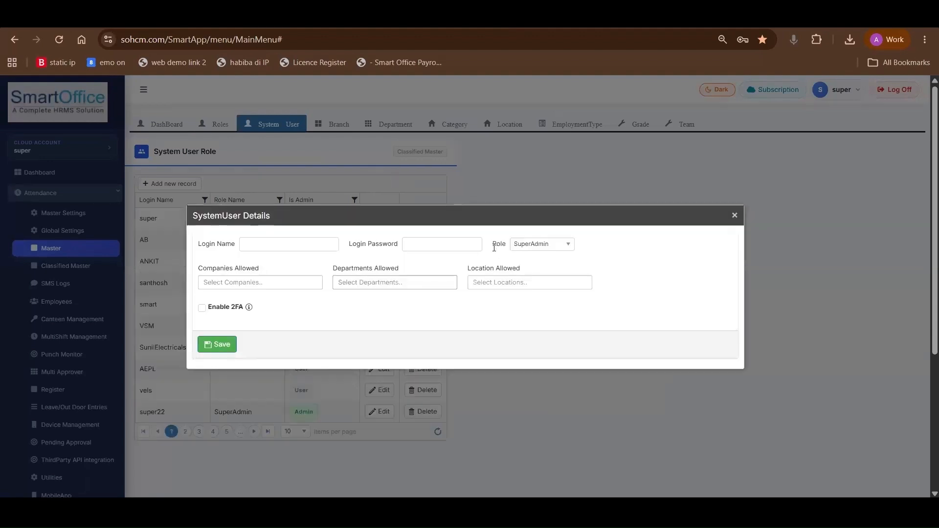
left_click(524, 245)
scroll(532, 292, "down", 3)
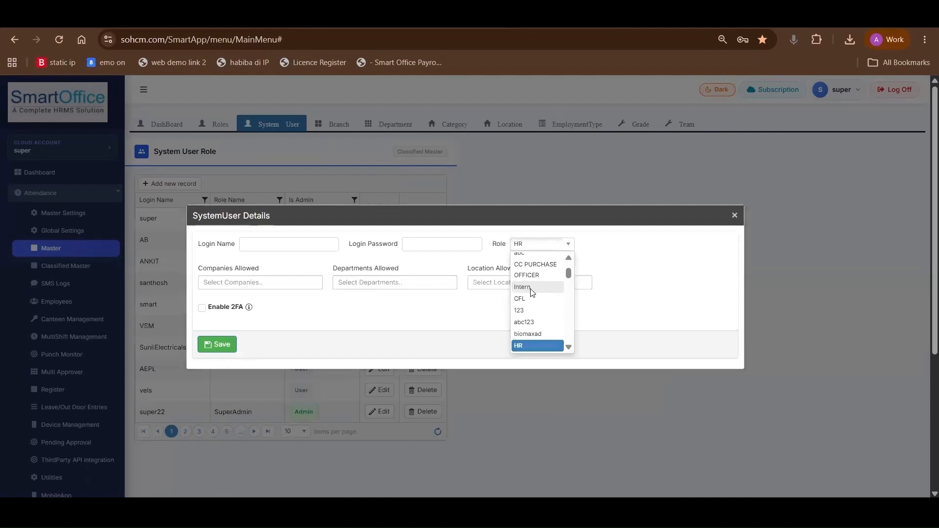
left_click(520, 347)
Step: Go through the new system user's Login Name, Login Password, Companies Allowed and Departments Allowed fields
left_click(260, 246)
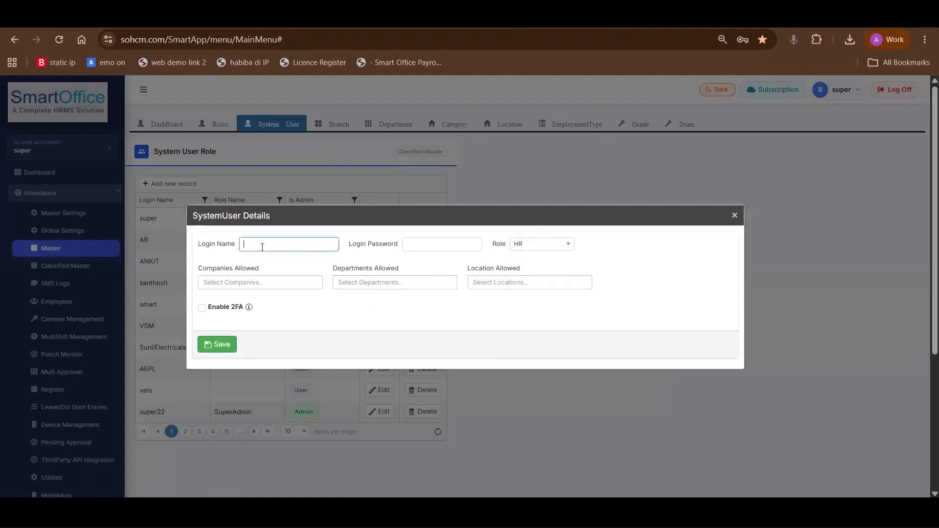
left_click(431, 245)
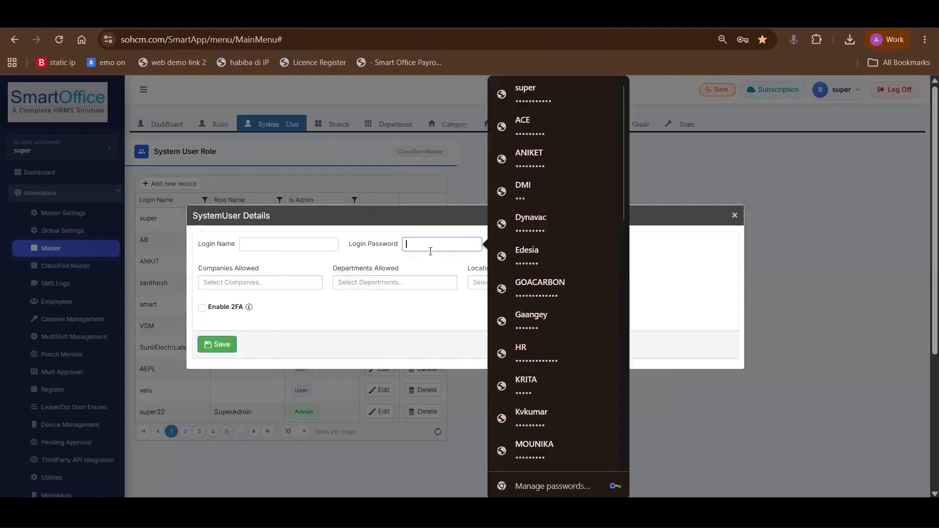
left_click(262, 282)
left_click(357, 284)
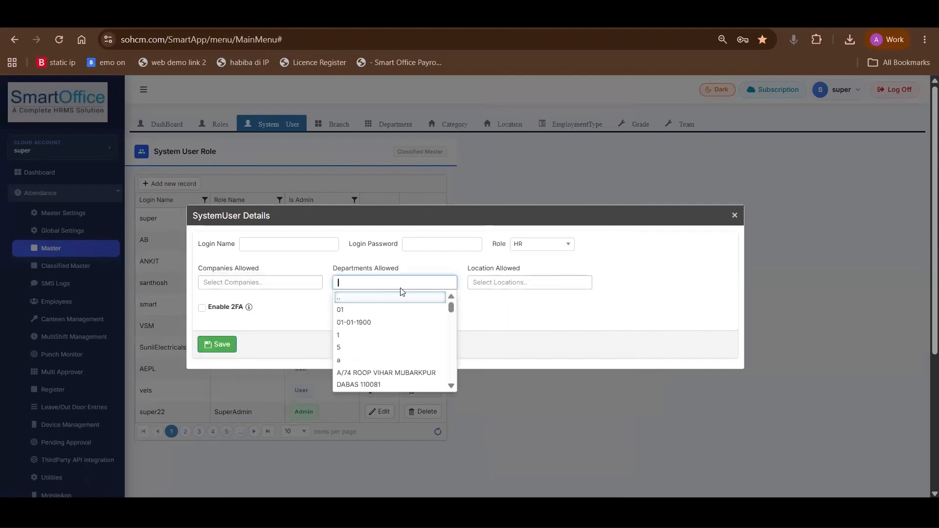
key("Tab")
Step: Find the company accenture and allow it for the new system user
left_click(280, 284)
type("acce")
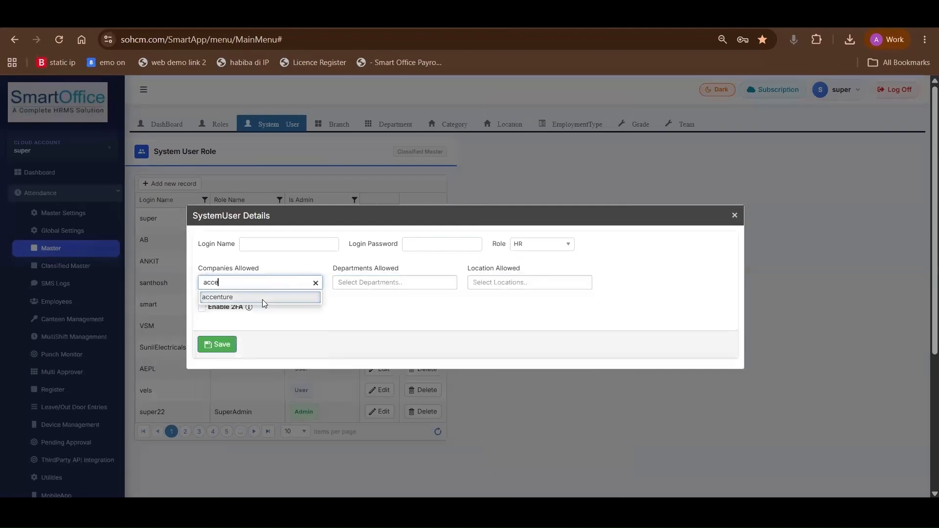
left_click(263, 298)
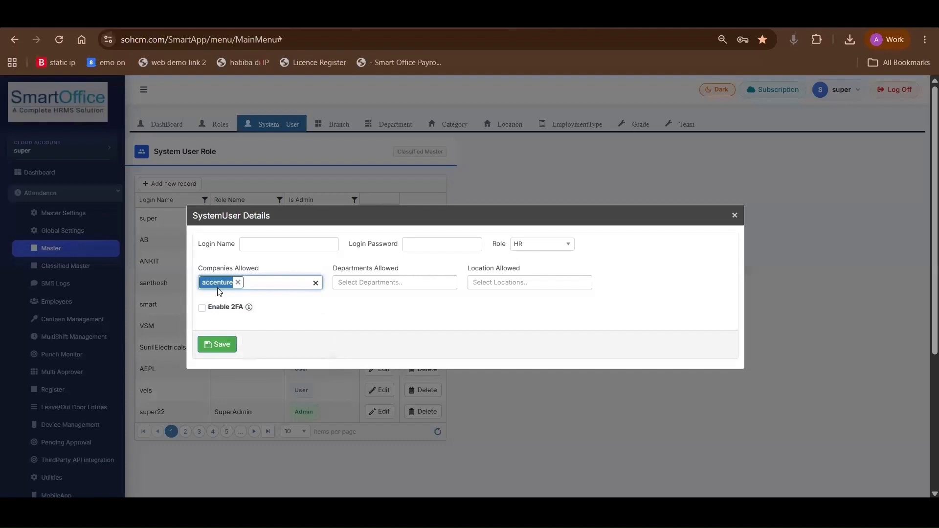
Step: Go through the Login Name, Departments Allowed and Location Allowed fields, and close the system user's details without saving
left_click(269, 245)
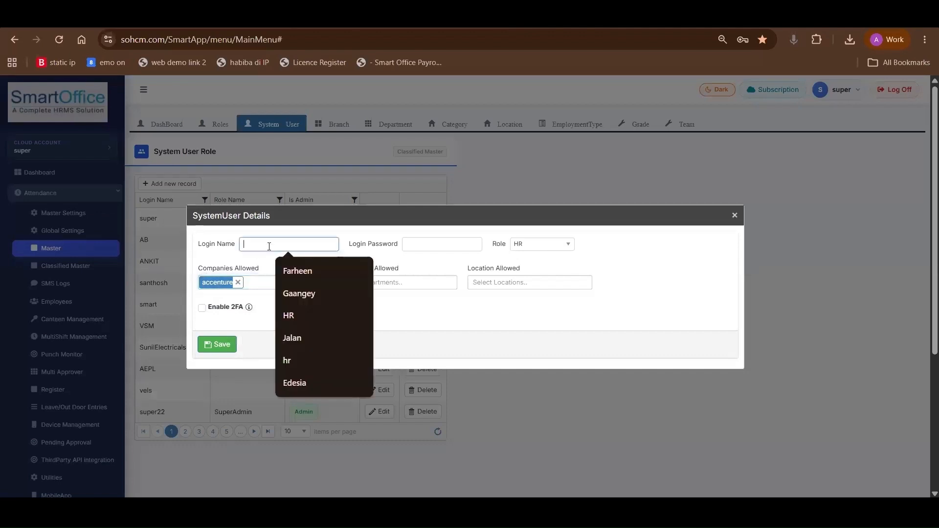
left_click(397, 283)
left_click(510, 288)
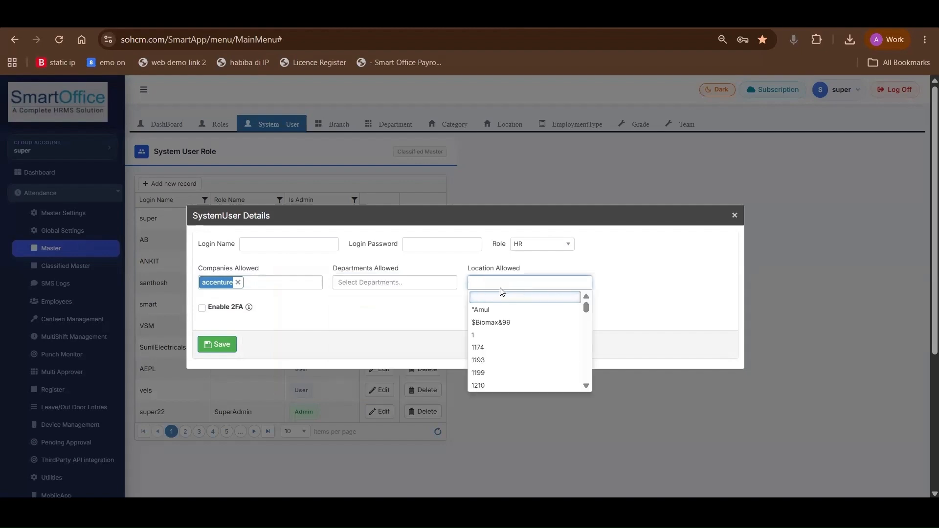
left_click(734, 216)
Step: Start a new company in the Branch master, go through its Full Name and Short Name fields, and close it without saving
left_click(332, 124)
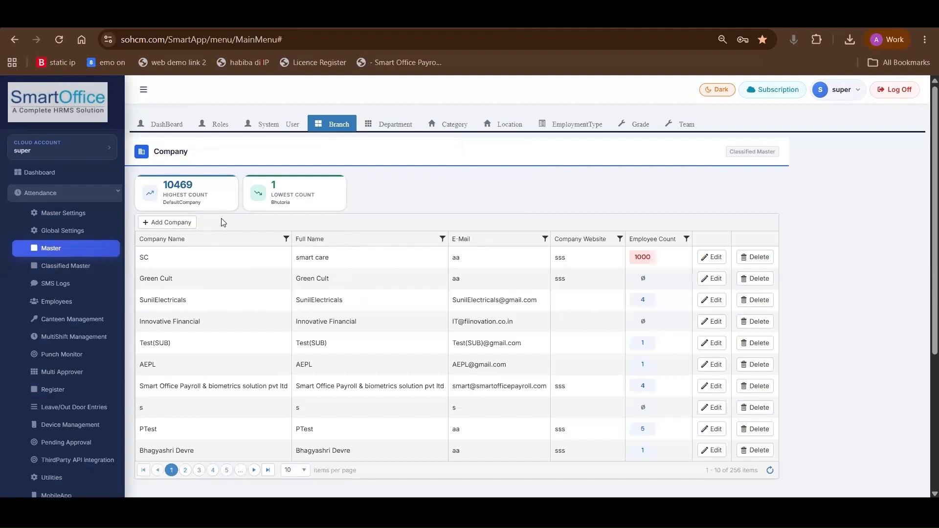
left_click(190, 224)
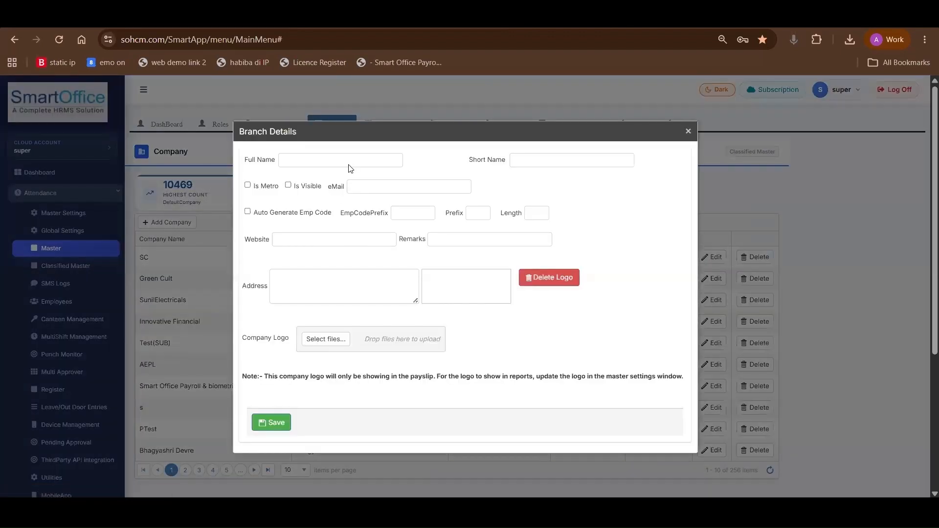
left_click(349, 164)
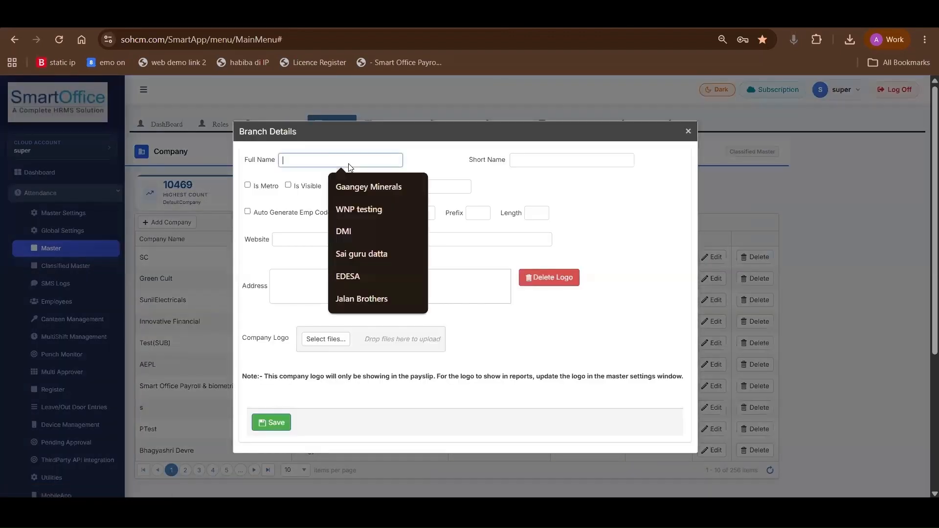
left_click(554, 157)
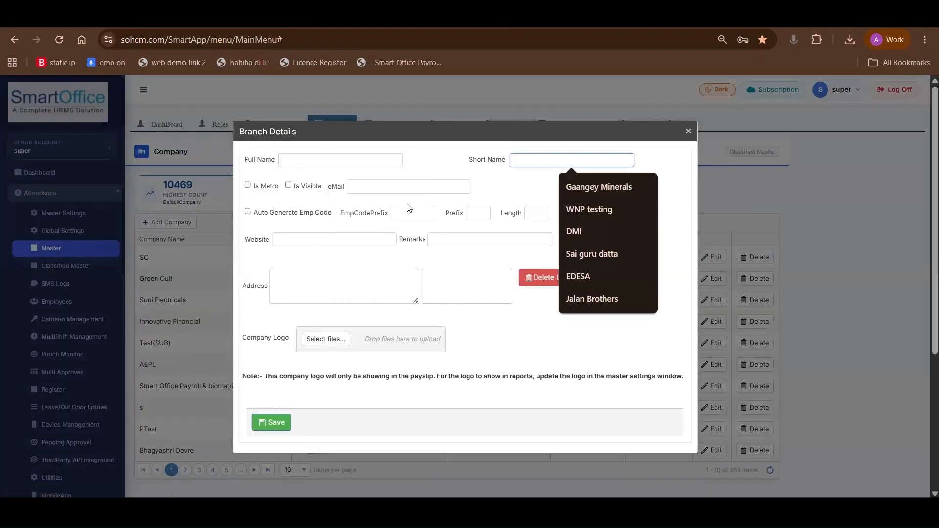
left_click(691, 132)
Step: Look through the company list and the employees assigned to company SC, and close the assigned employee list
scroll(586, 339, "down", 5)
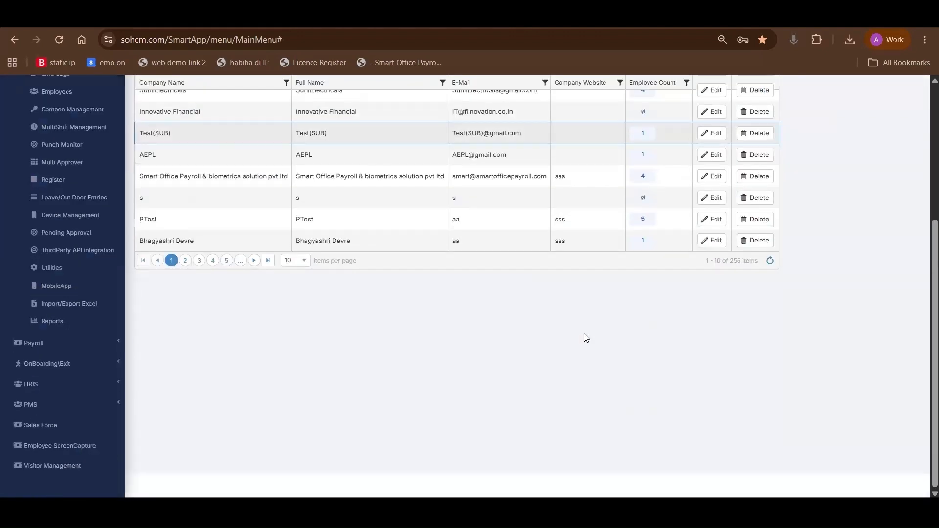
scroll(609, 211, "up", 5)
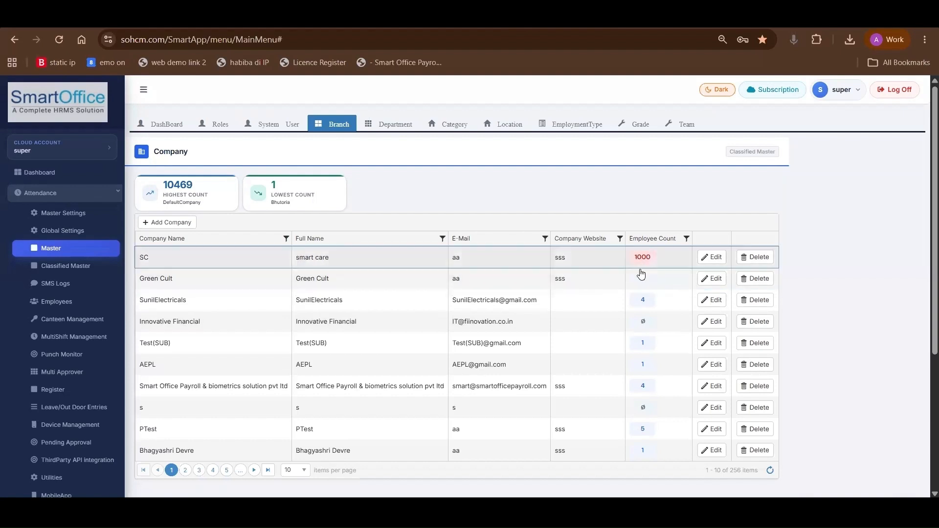
left_click(643, 259)
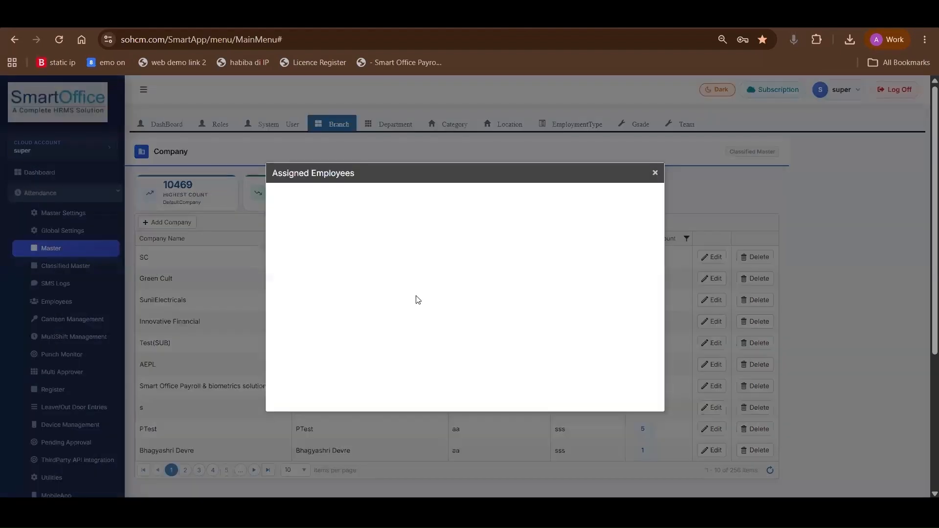
scroll(417, 299, "down", 2)
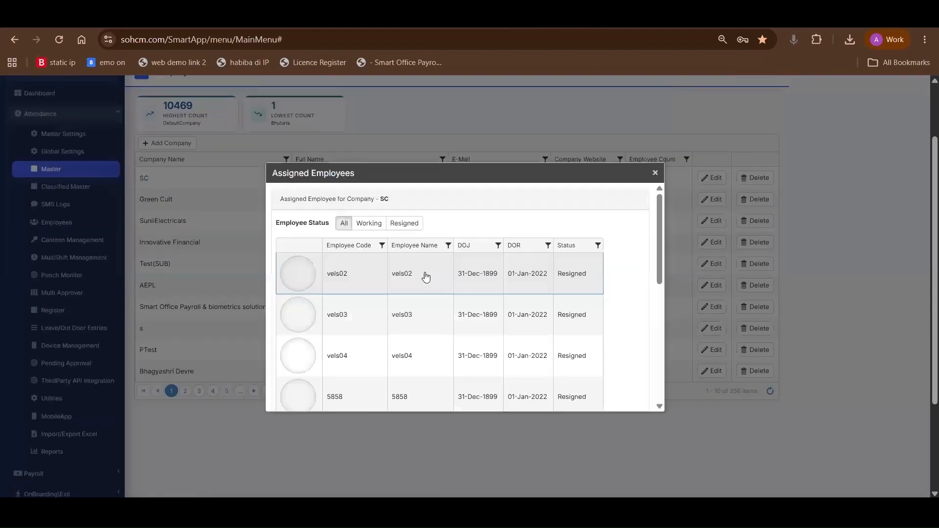
scroll(427, 277, "up", 2)
scroll(425, 274, "down", 5)
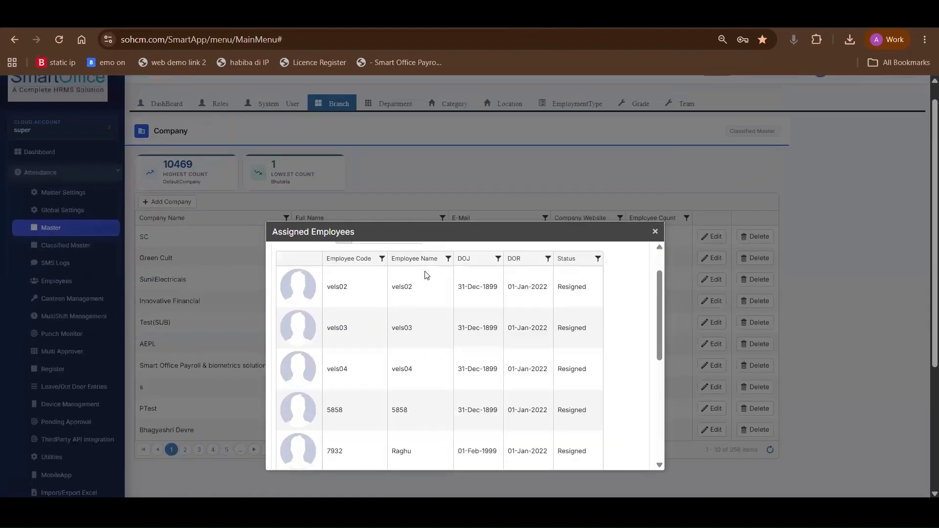
scroll(498, 373, "down", 3)
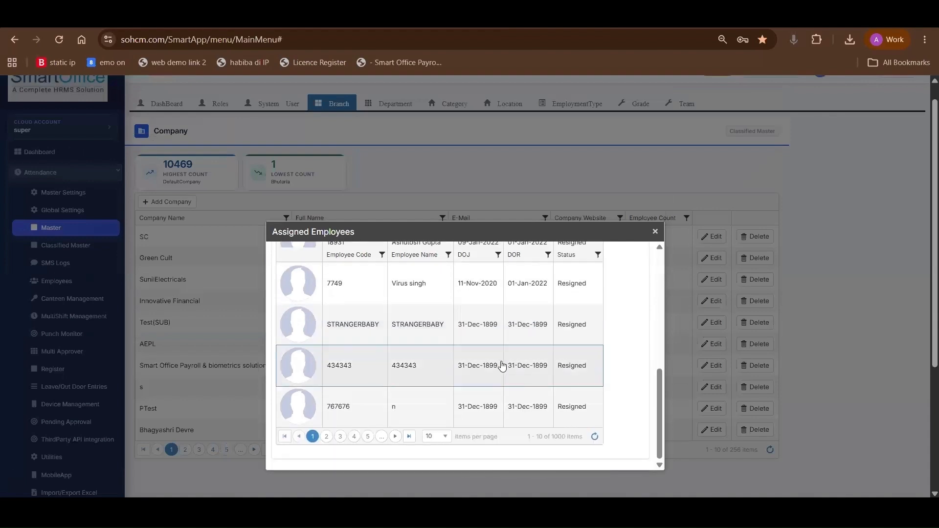
scroll(633, 248, "up", 8)
left_click(655, 232)
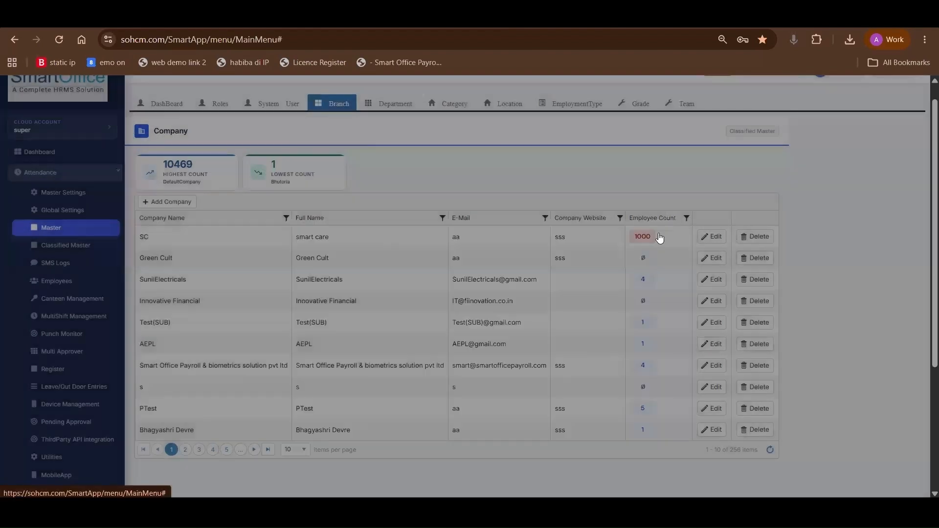
Step: Start a new department in the Department master, go through its name and short name fields, and close it without saving
left_click(392, 104)
left_click(164, 226)
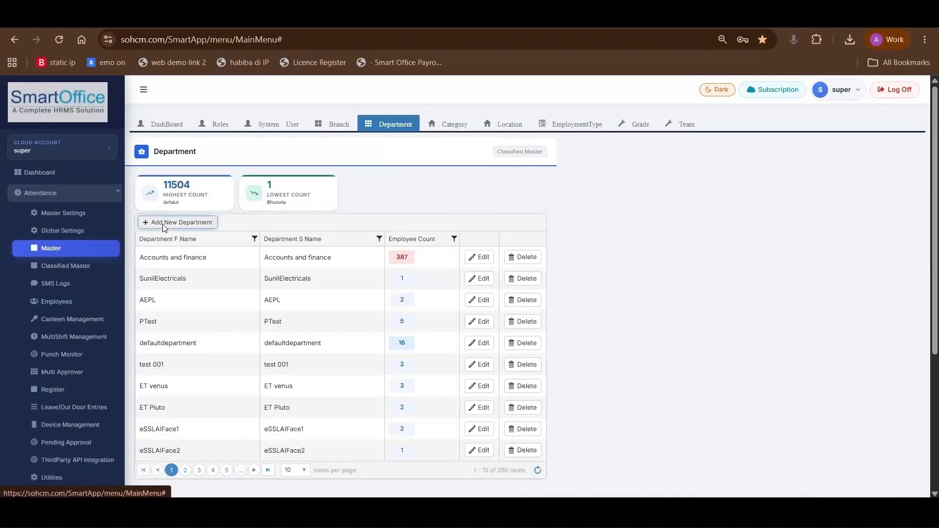
left_click(313, 262)
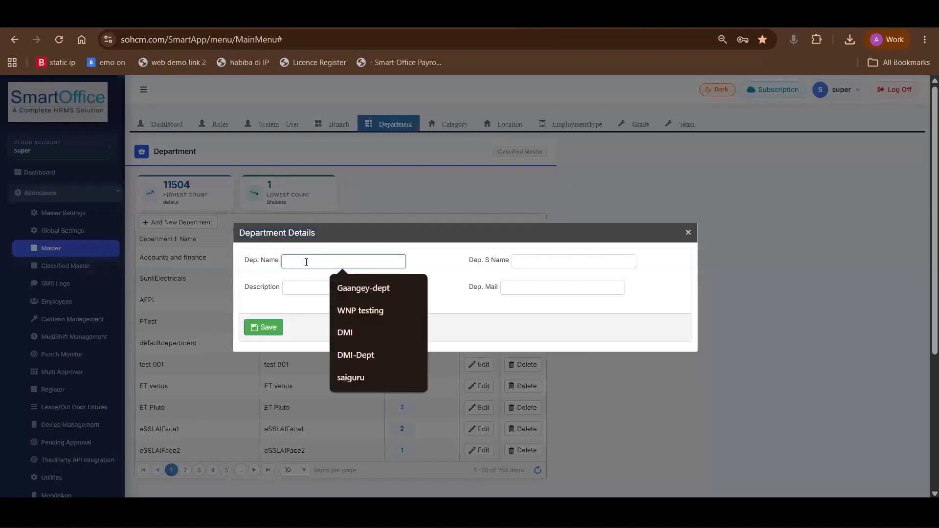
left_click(540, 260)
left_click(689, 232)
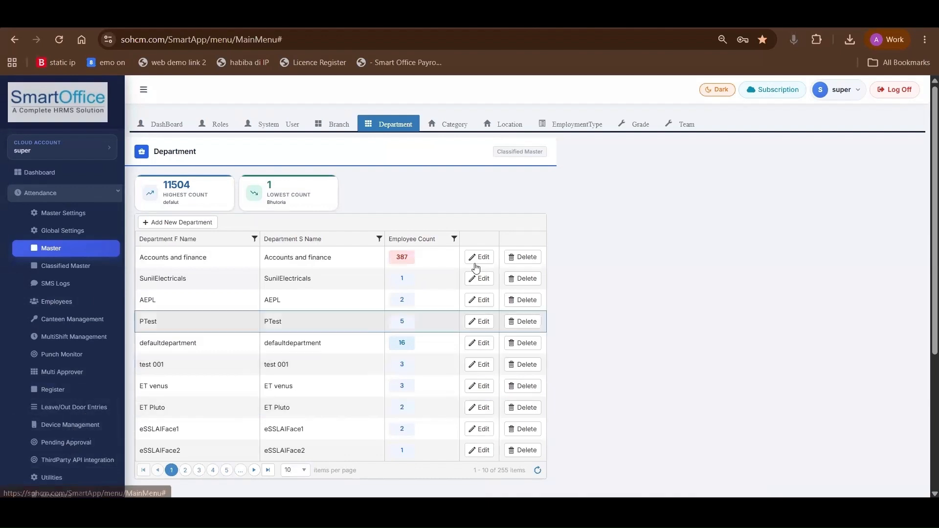
Step: View the employees assigned to the Accounts and finance department, and close the assigned employee list
scroll(410, 232, "down", 1)
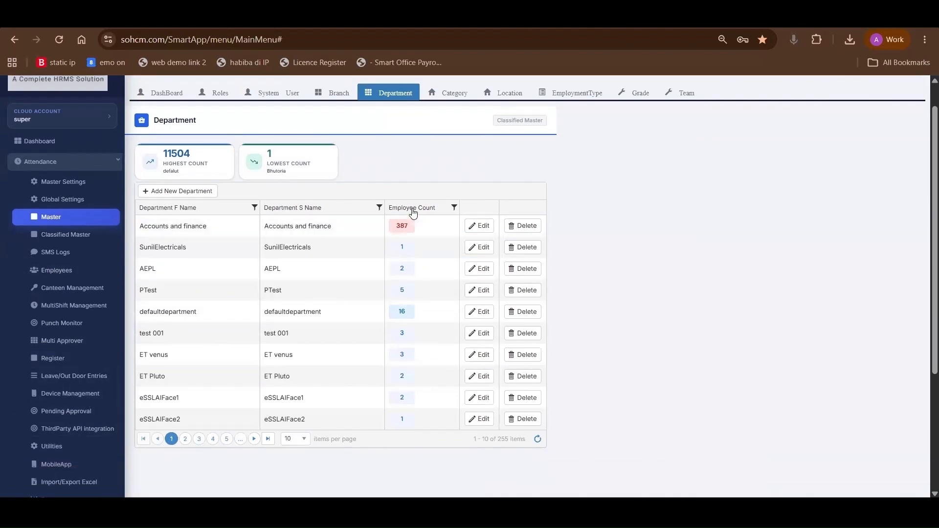
scroll(402, 248, "down", 1)
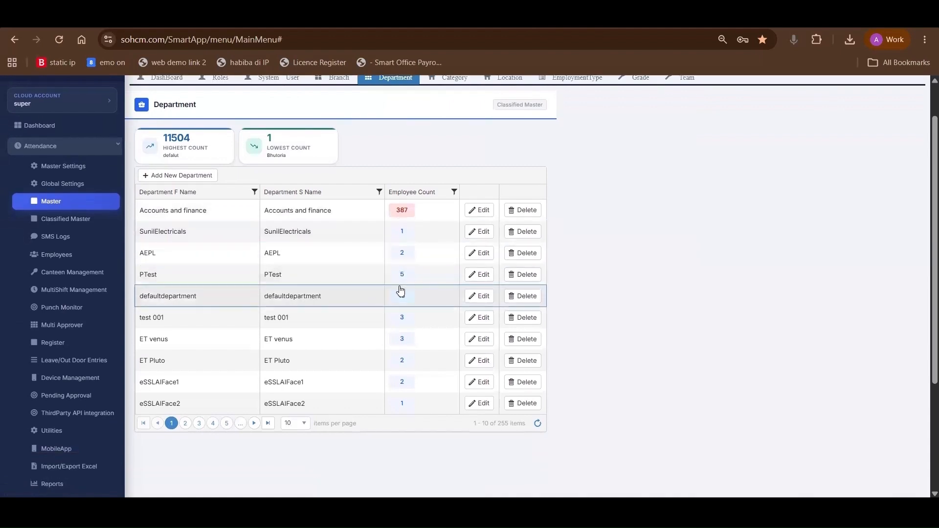
left_click(407, 216)
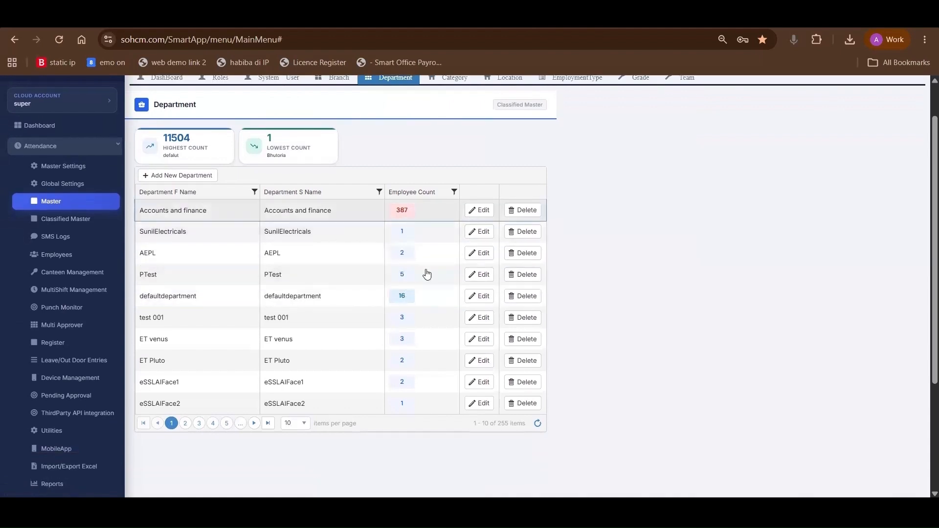
scroll(447, 298, "down", 3)
scroll(514, 245, "up", 2)
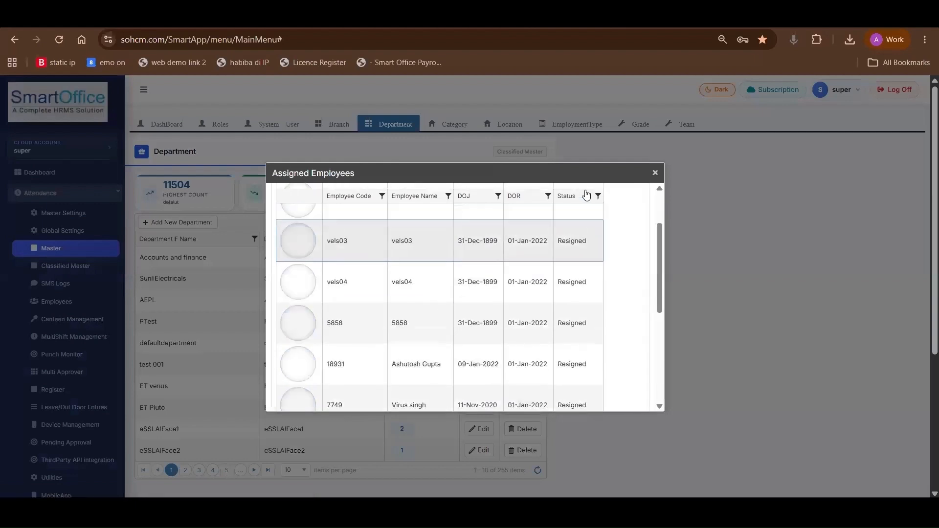
scroll(632, 196, "down", 3)
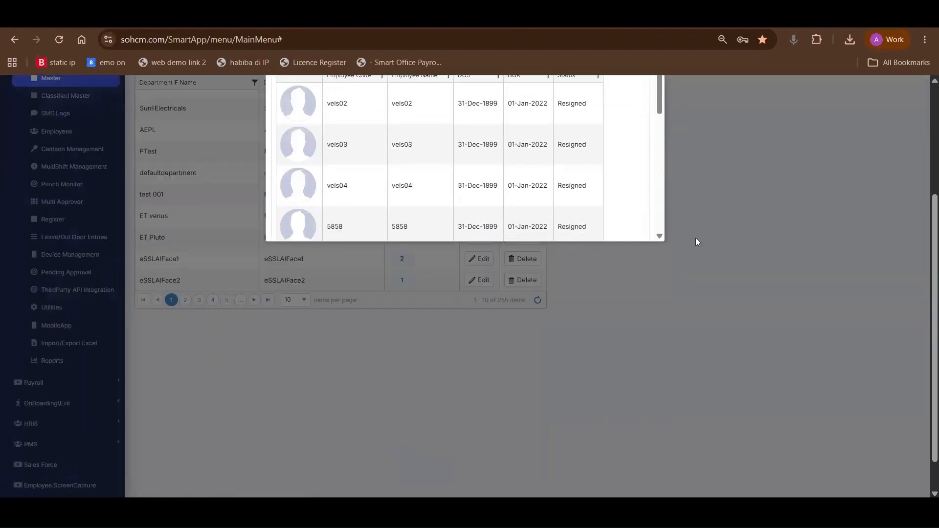
scroll(696, 239, "up", 3)
left_click(657, 175)
Step: Go through the Location Name, Location Code and eMail fields of a new location in the Location master, and close it without saving
left_click(488, 127)
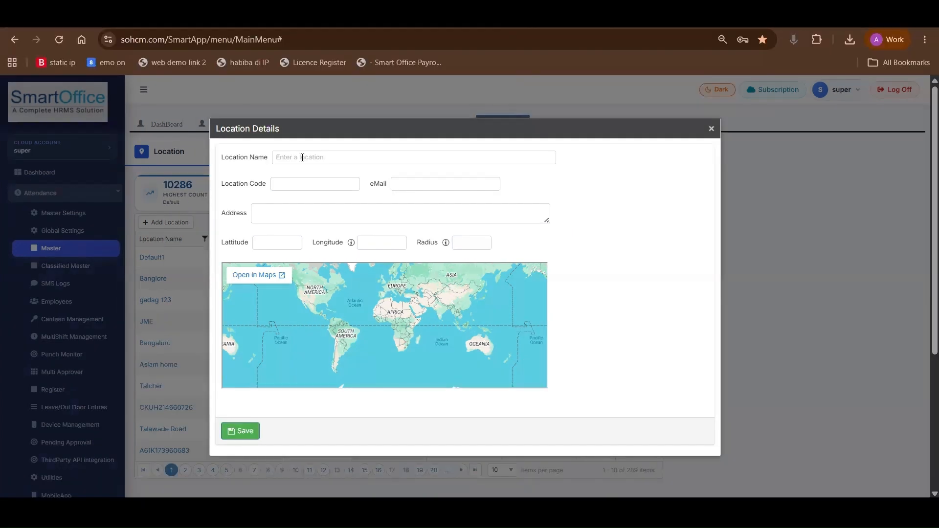
left_click(311, 153)
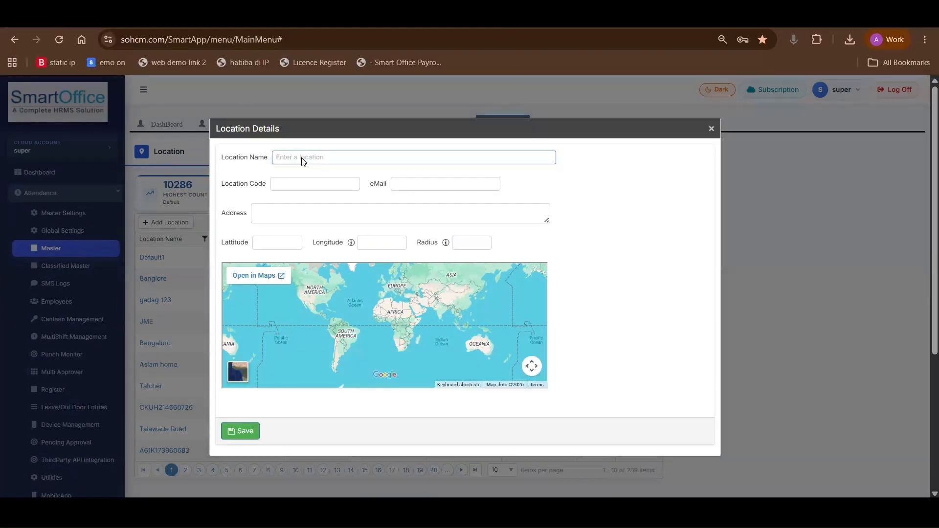
left_click(300, 190)
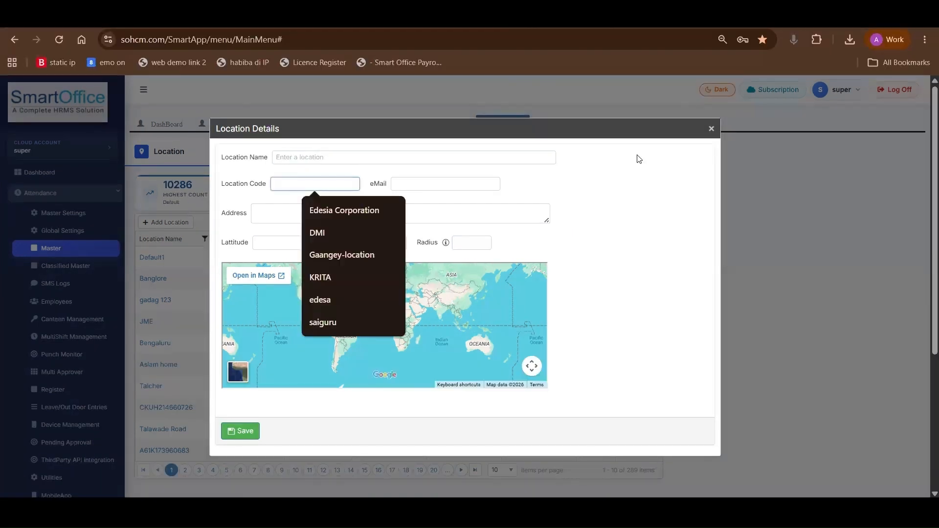
key("Tab")
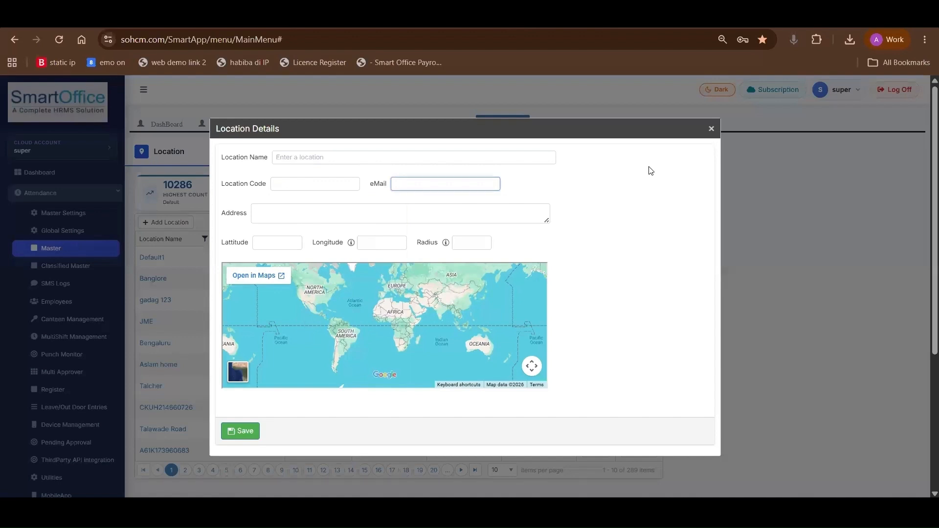
left_click(711, 130)
Step: Start a new category in the Category master and go through its name and short name fields
left_click(463, 127)
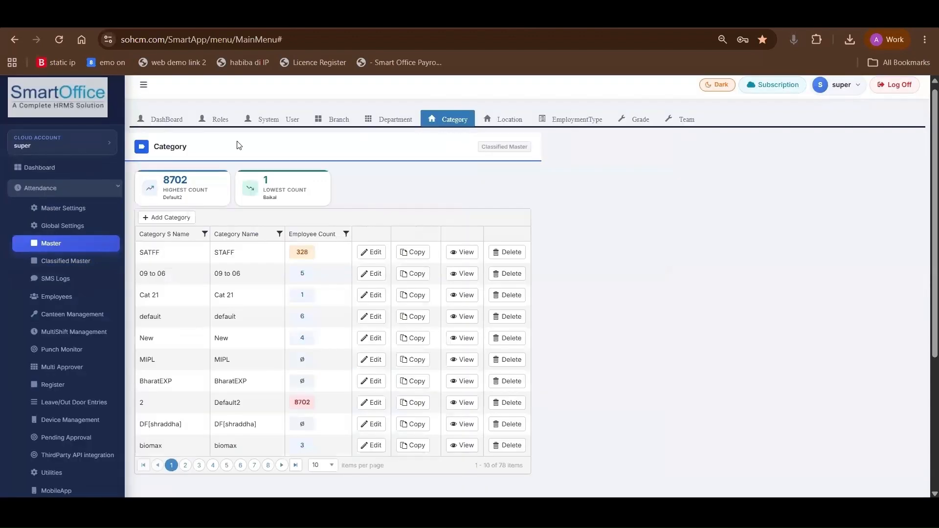
left_click(369, 253)
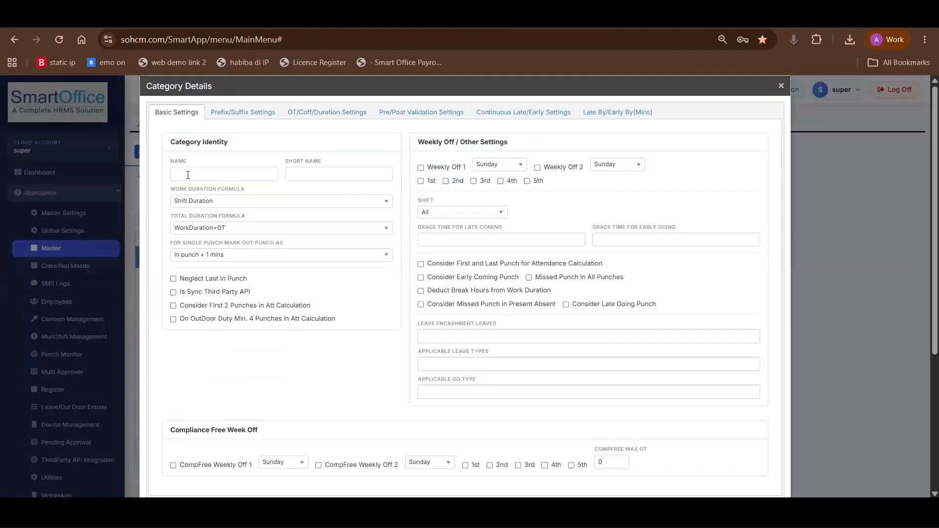
left_click(200, 175)
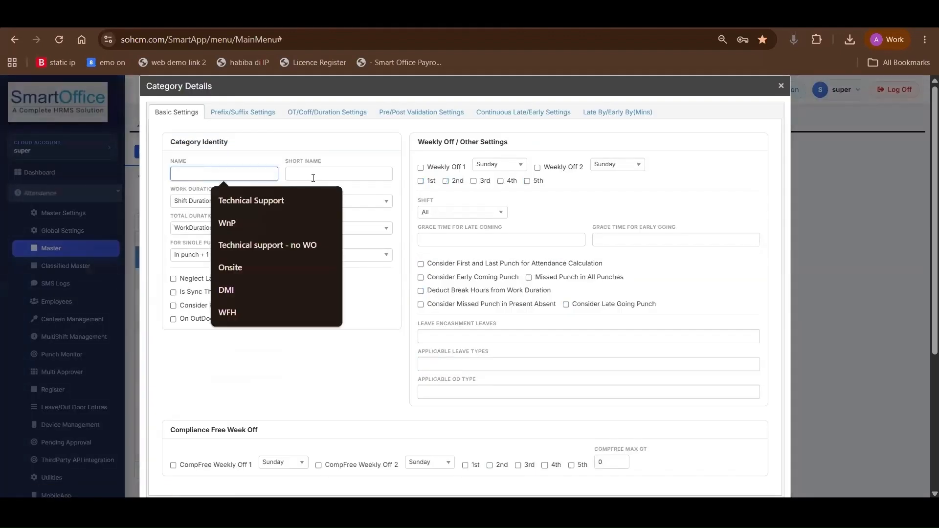
left_click(313, 177)
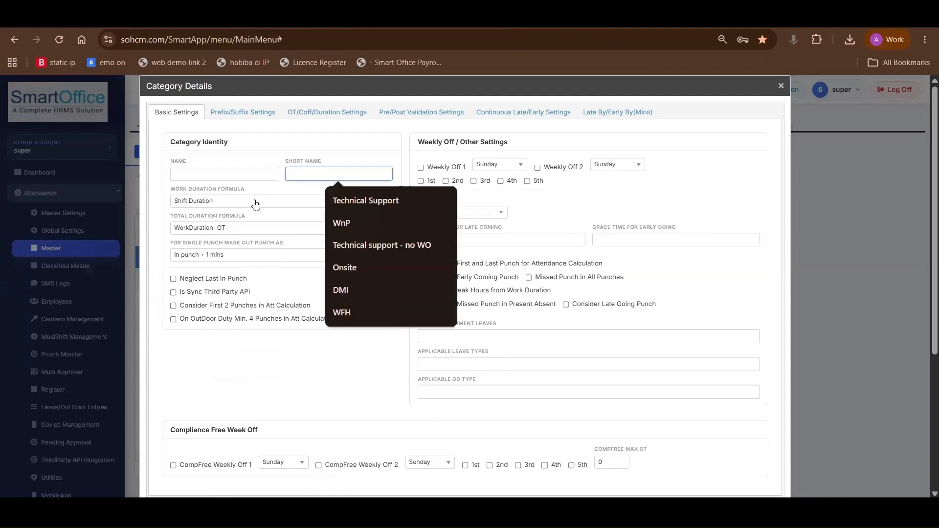
Step: Set the category's Work Duration Formula to Within Shift Worked Duration and its Total Duration Formula to WorkDuration+OT
left_click(174, 189)
left_click_drag(175, 189, 237, 206)
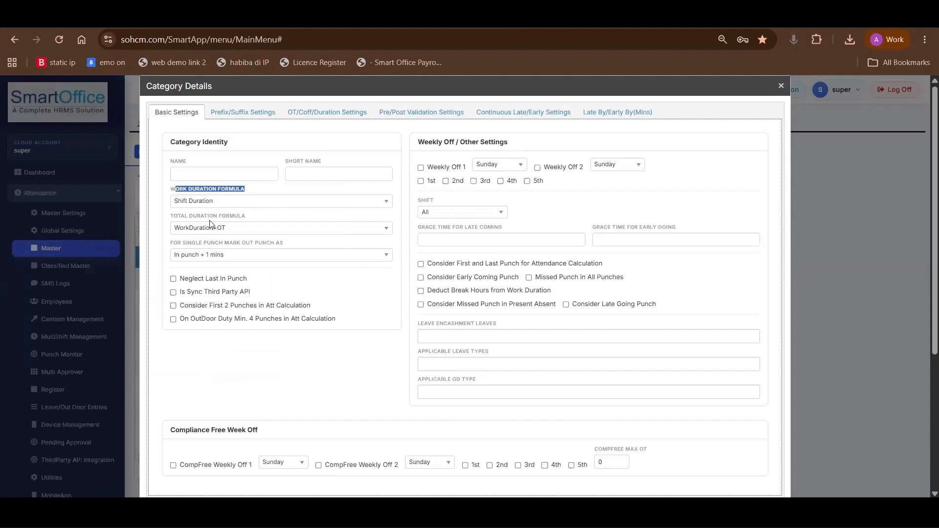
left_click(240, 203)
left_click(212, 226)
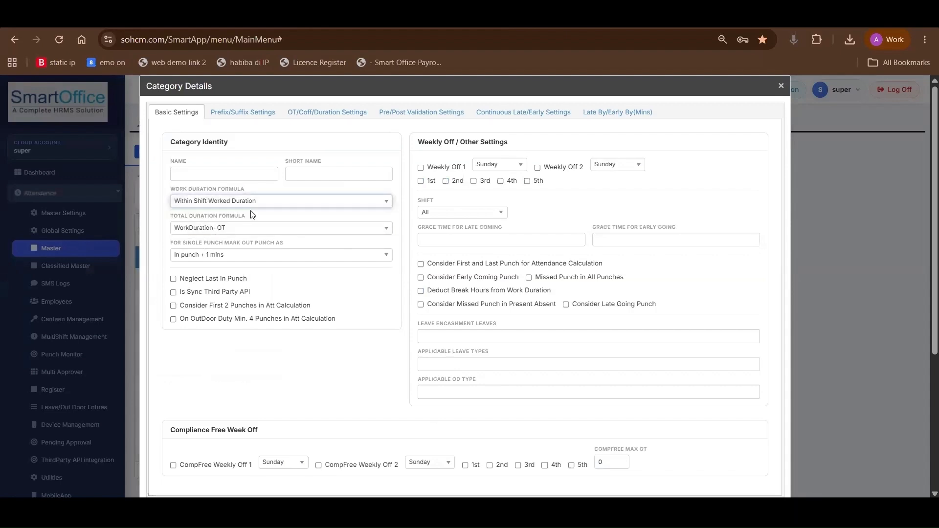
triple_click(176, 217)
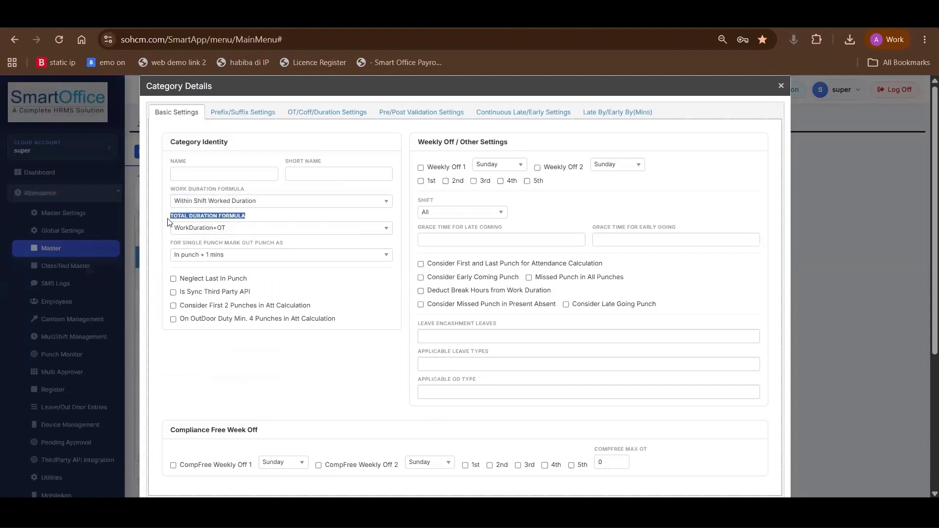
left_click(213, 228)
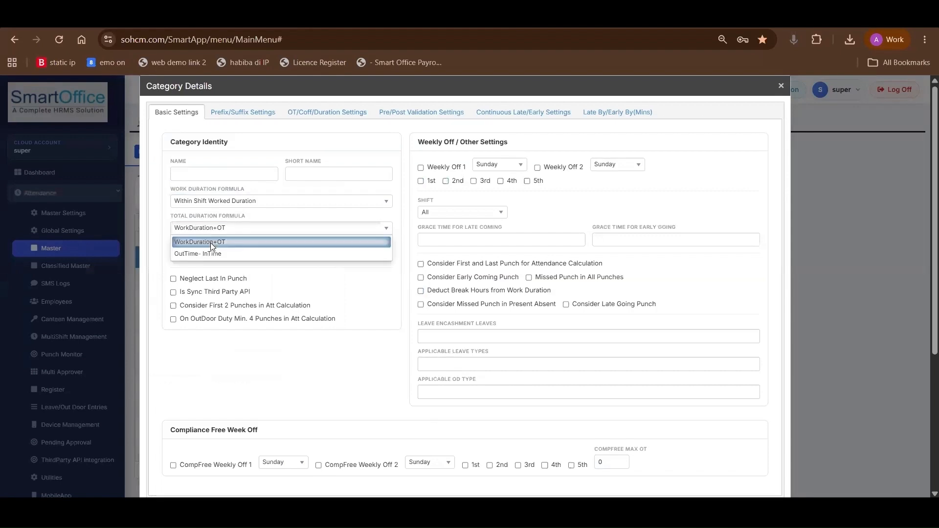
left_click(215, 242)
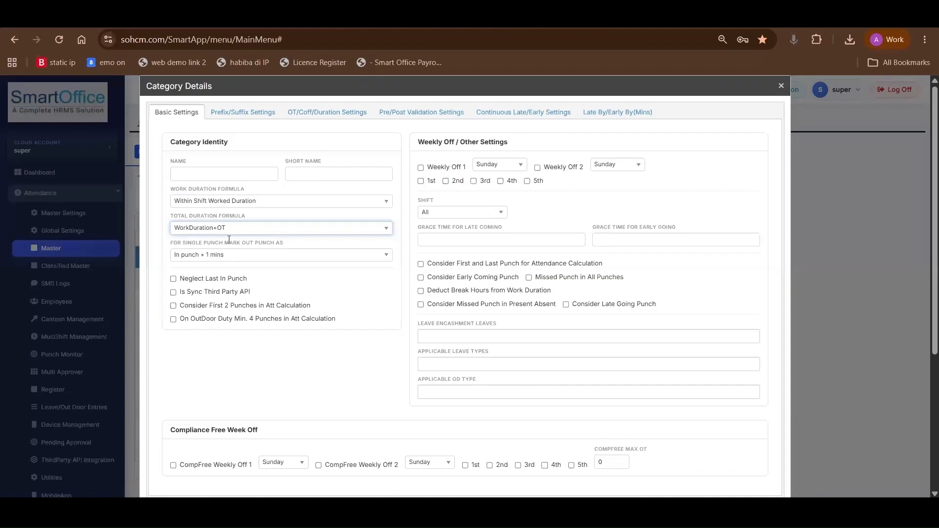
Step: Choose In punch + 1 mins for marking the out punch on a single punch, and review the alternative options
left_click_drag(170, 242, 287, 247)
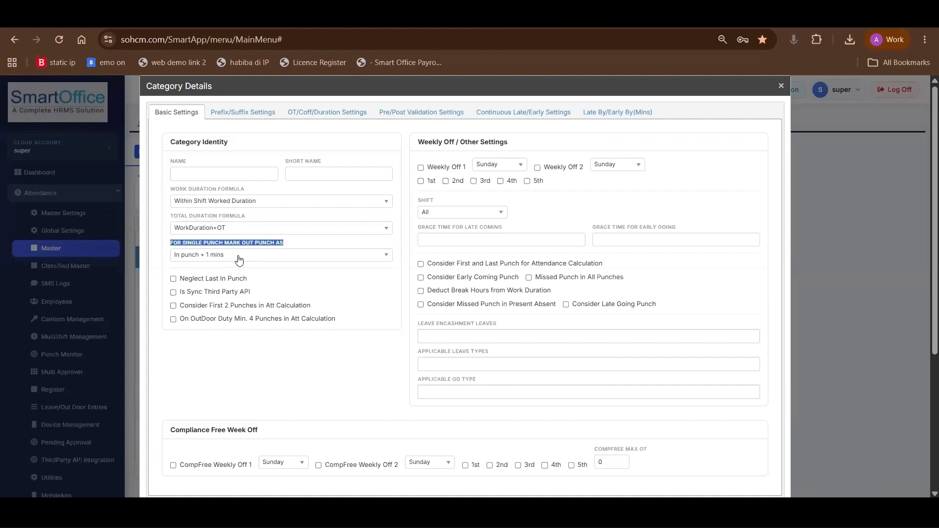
left_click(239, 256)
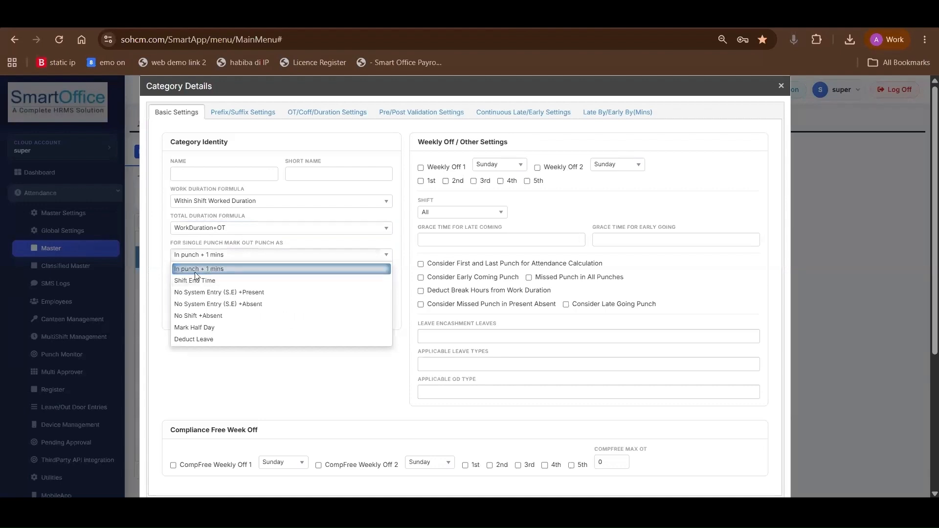
left_click(195, 272)
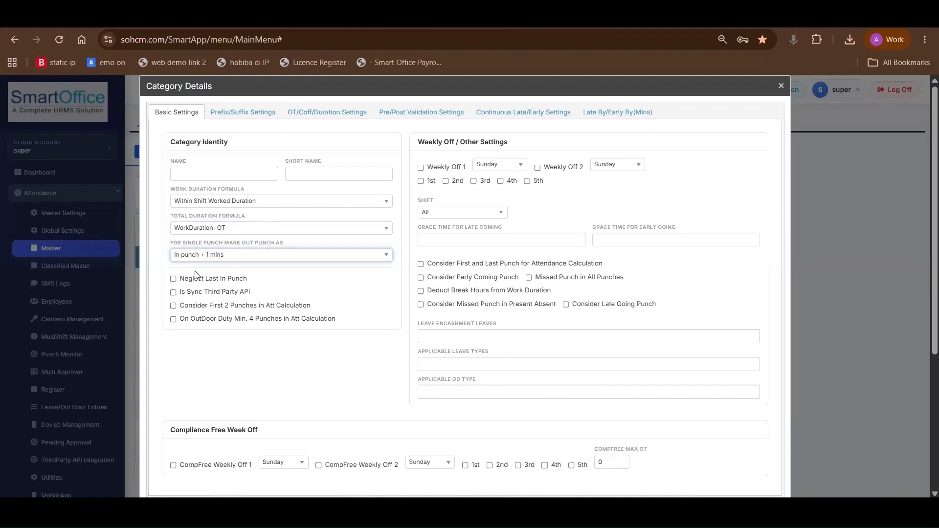
left_click(220, 257)
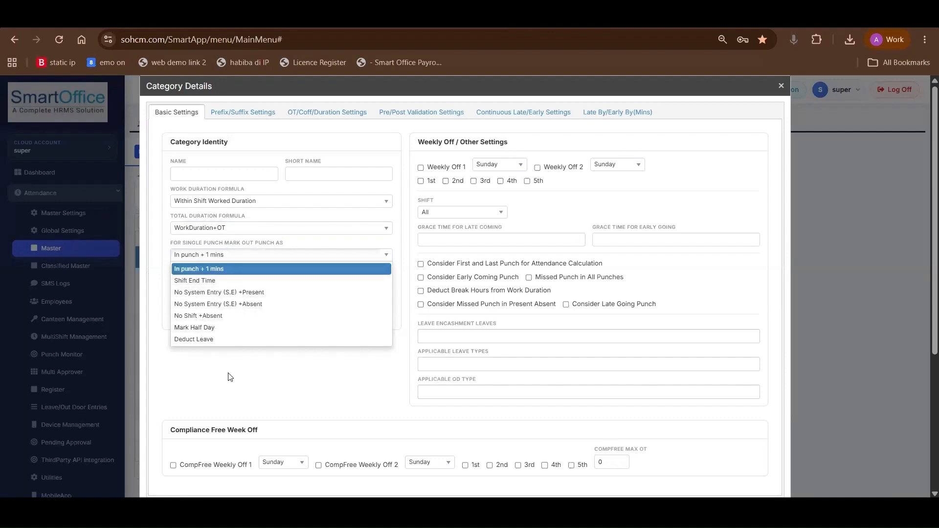
left_click(232, 350)
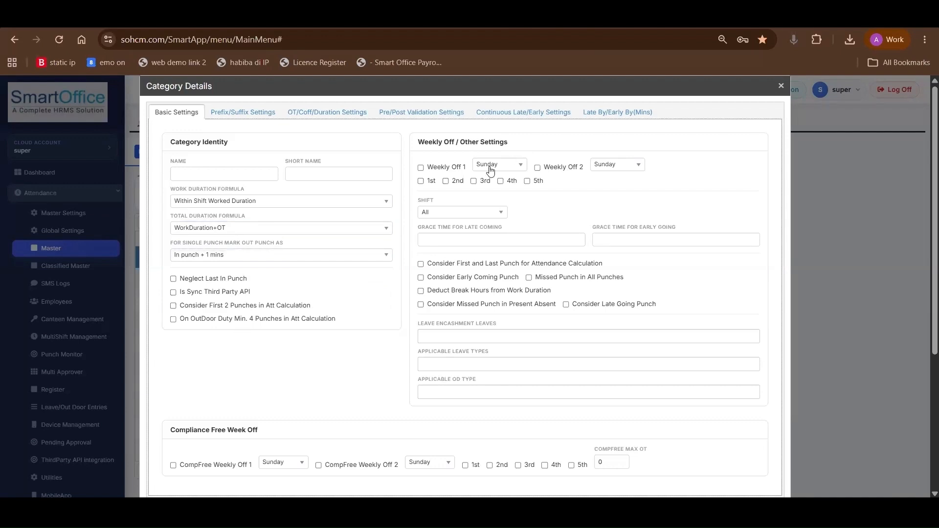
Step: Enable Weekly Off 1 on Sunday and Weekly Off 2 on Saturday, applied to the 2nd and 4th weeks
left_click_drag(424, 142, 455, 142)
left_click(421, 168)
left_click(495, 164)
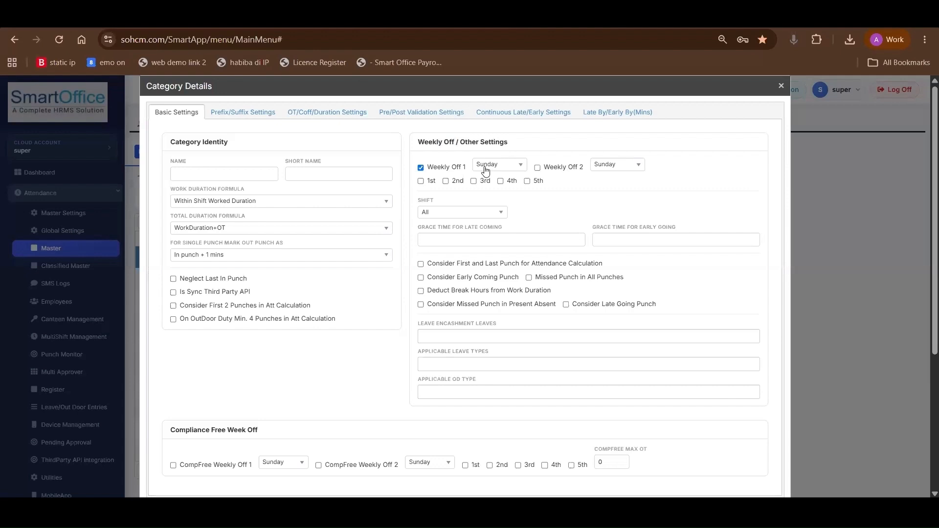
left_click(491, 181)
left_click(538, 168)
left_click(614, 165)
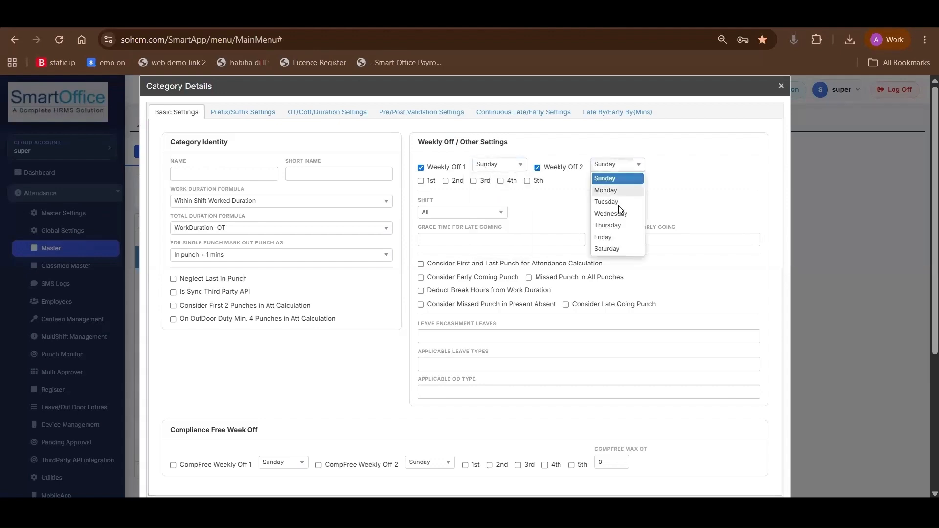
left_click(623, 250)
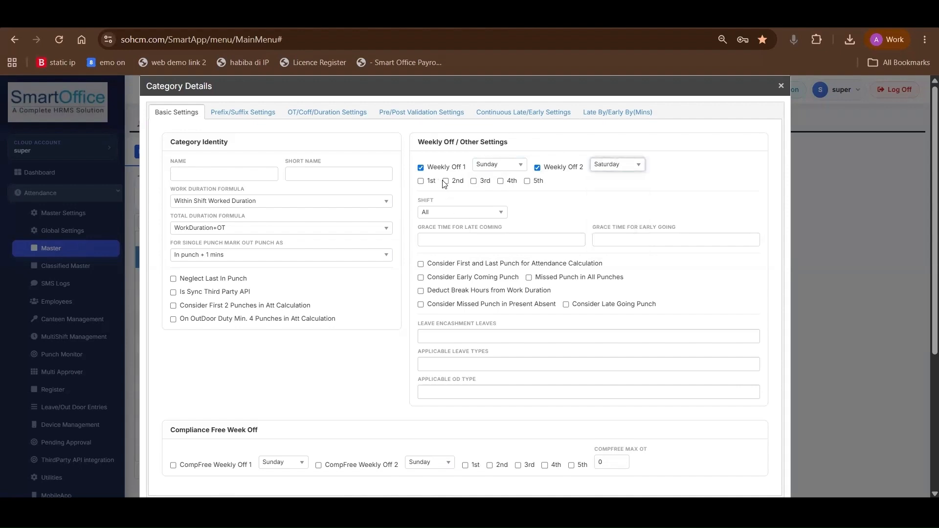
left_click(456, 182)
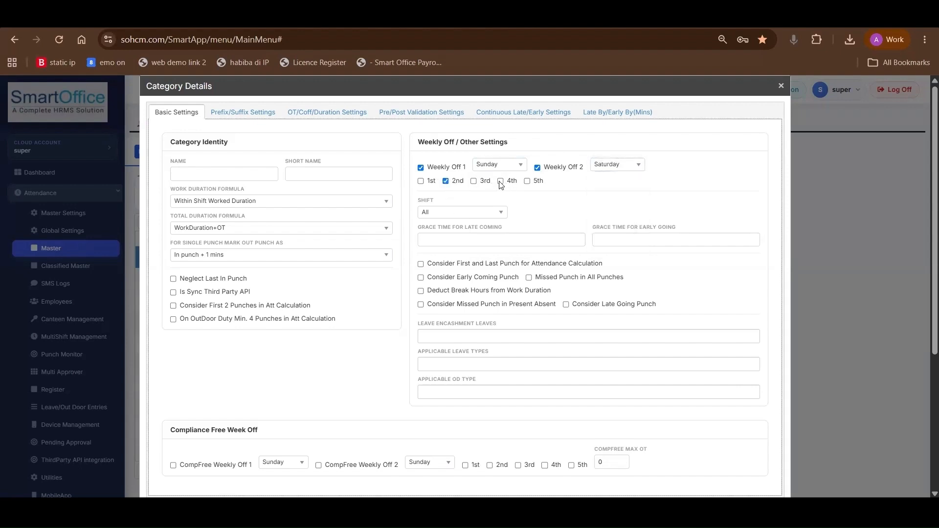
left_click(501, 182)
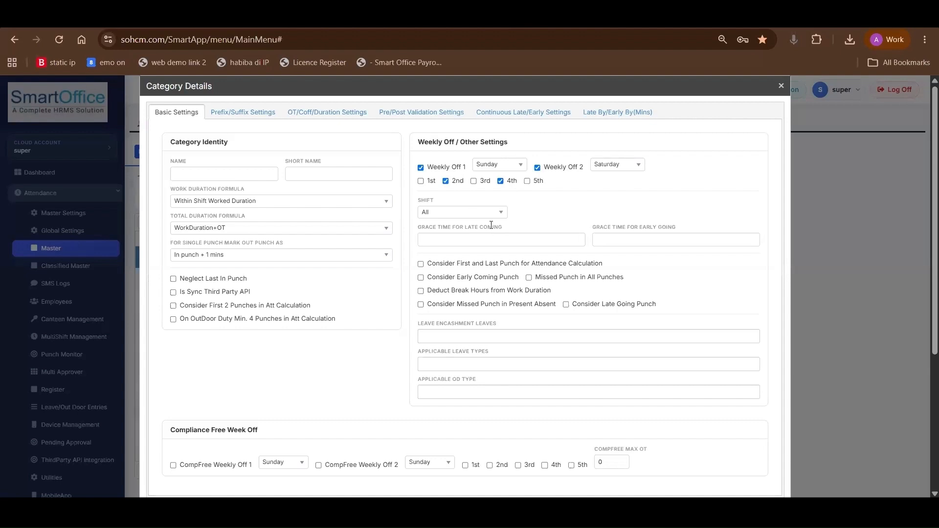
Step: Look through the shifts available for the category and leave the list without changing the selection
scroll(497, 212, "down", 1)
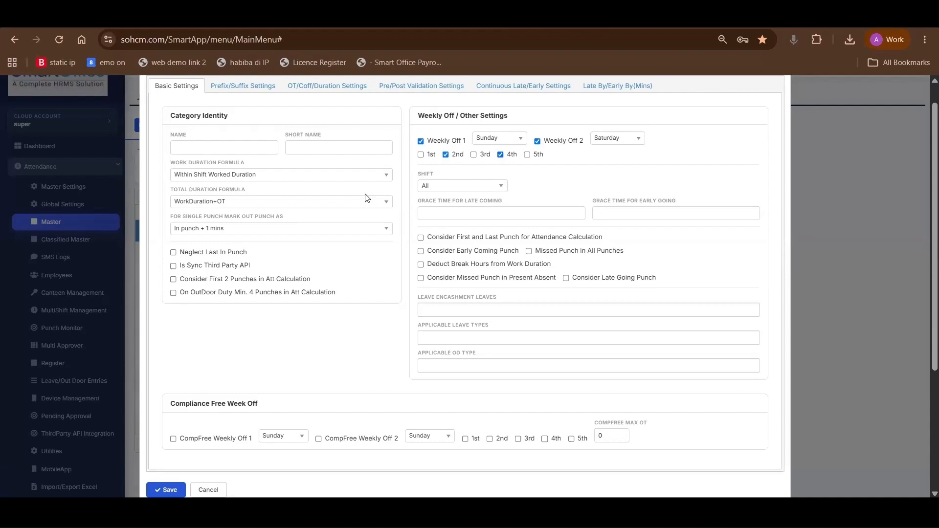
left_click(486, 189)
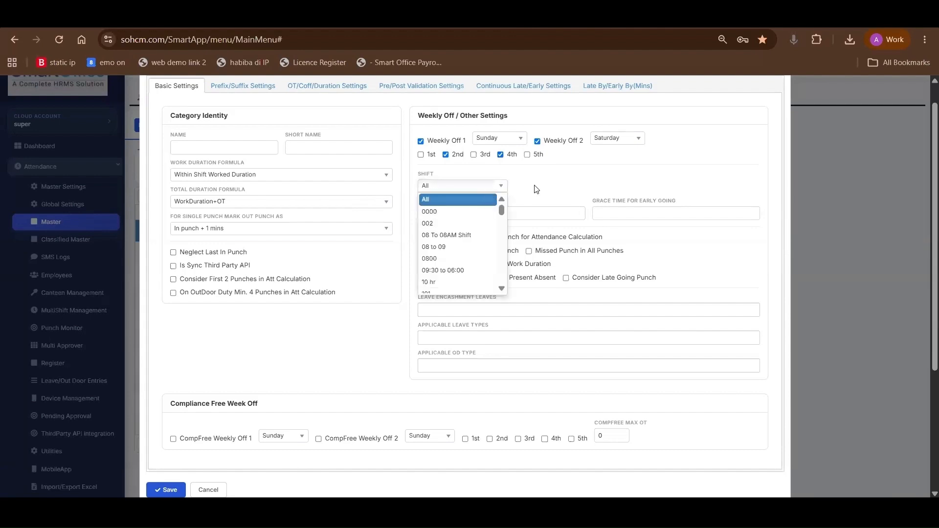
left_click(537, 189)
Step: Set the grace time for late coming to 10 and the grace time for early going to 10
scroll(490, 210, "down", 1)
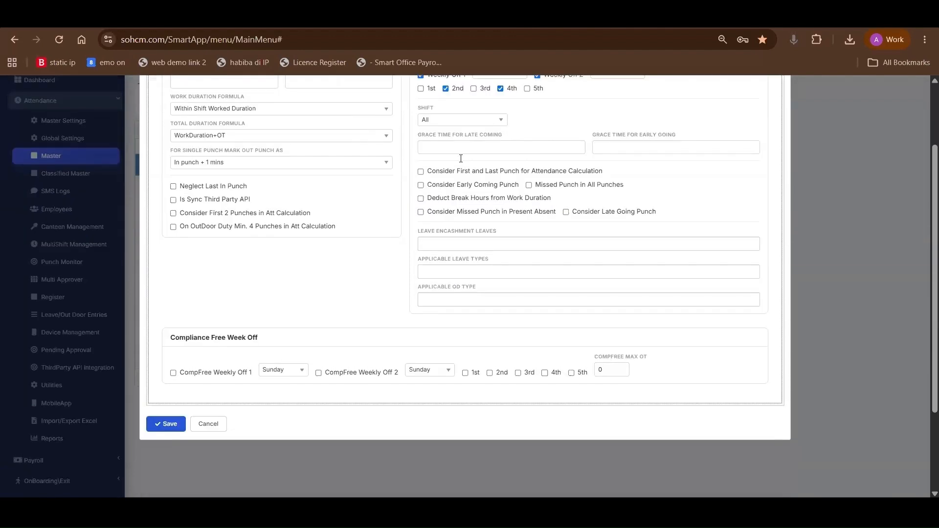
scroll(452, 235, "up", 2)
left_click(452, 235)
left_click(619, 230)
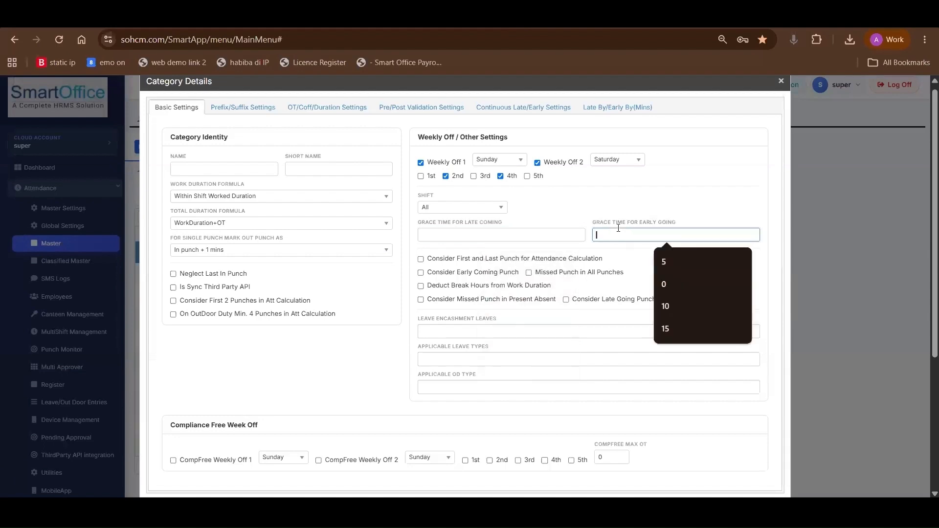
left_click(451, 233)
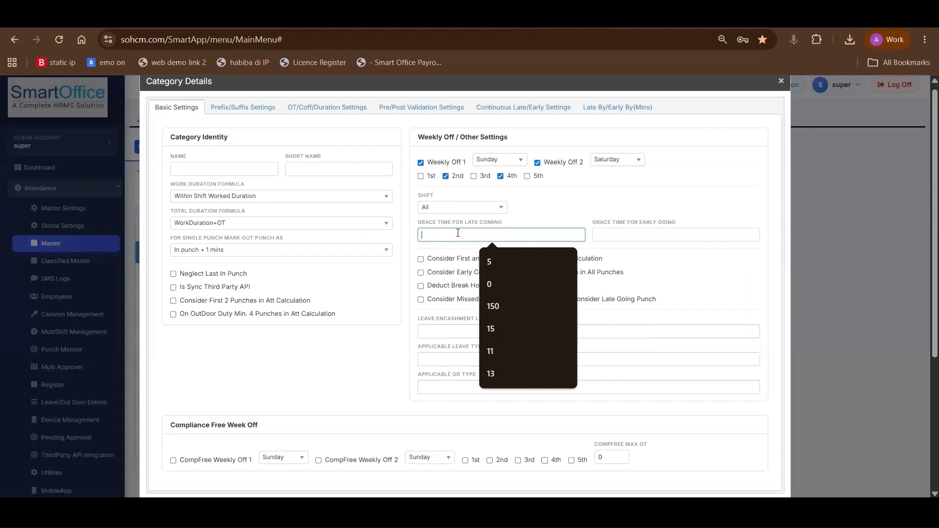
type("10")
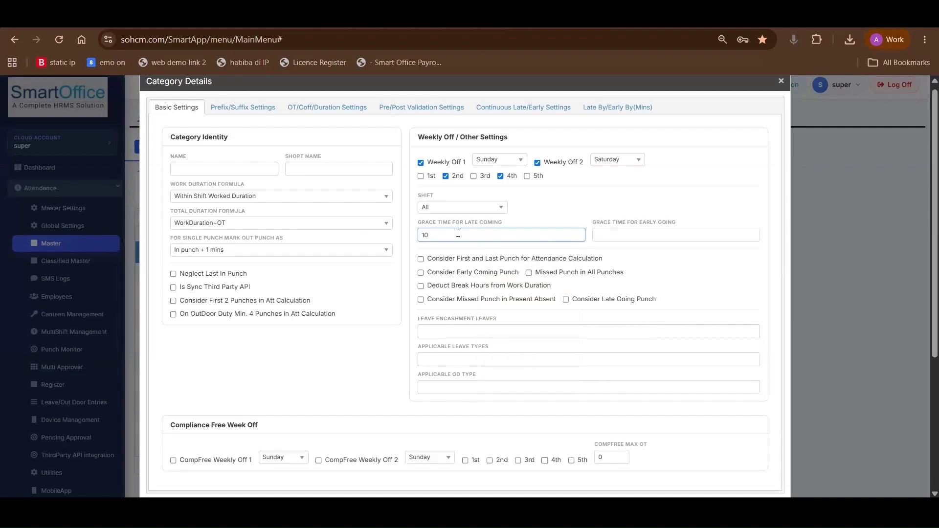
left_click(637, 237)
type("10")
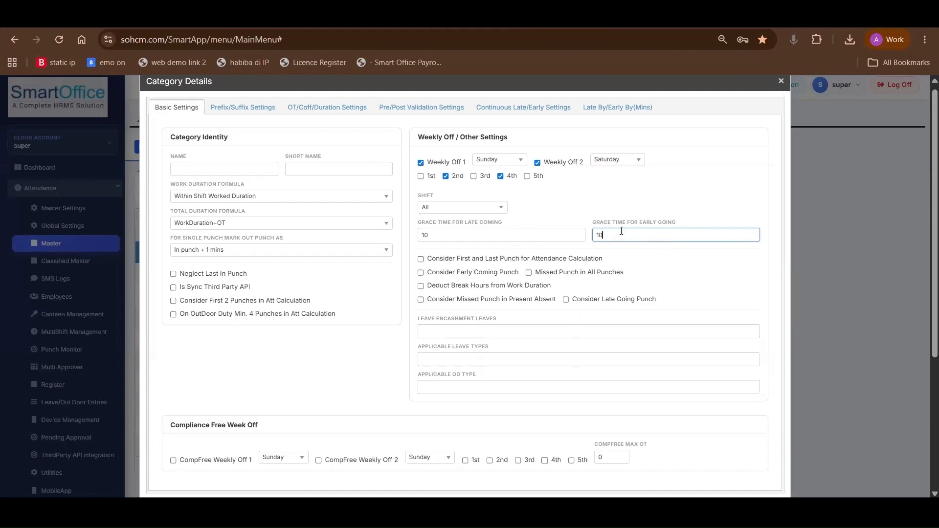
key("ctrl+a")
Step: Enable Consider First and Last Punch for Attendance Calculation, Consider Early Coming Punch, and Missed Punch in All Punches
left_click(421, 259)
left_click_drag(427, 259, 622, 264)
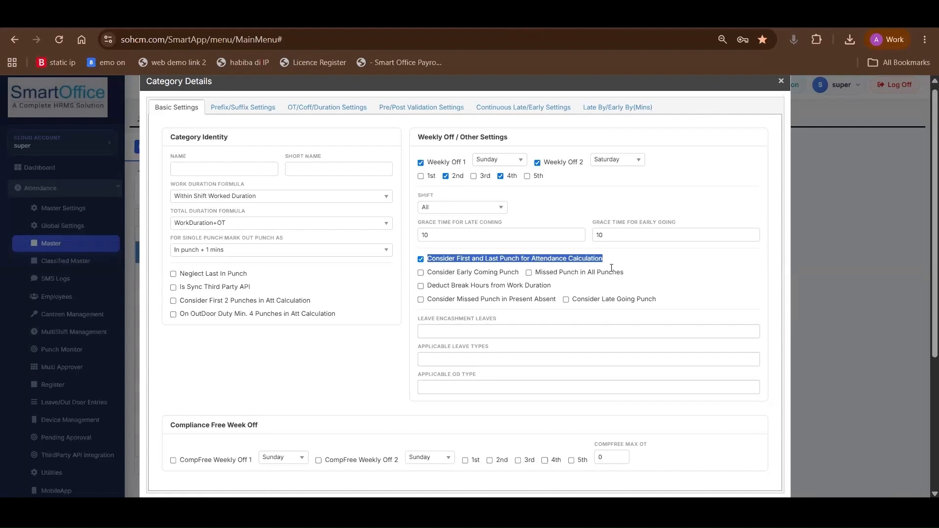
scroll(510, 274, "down", 1)
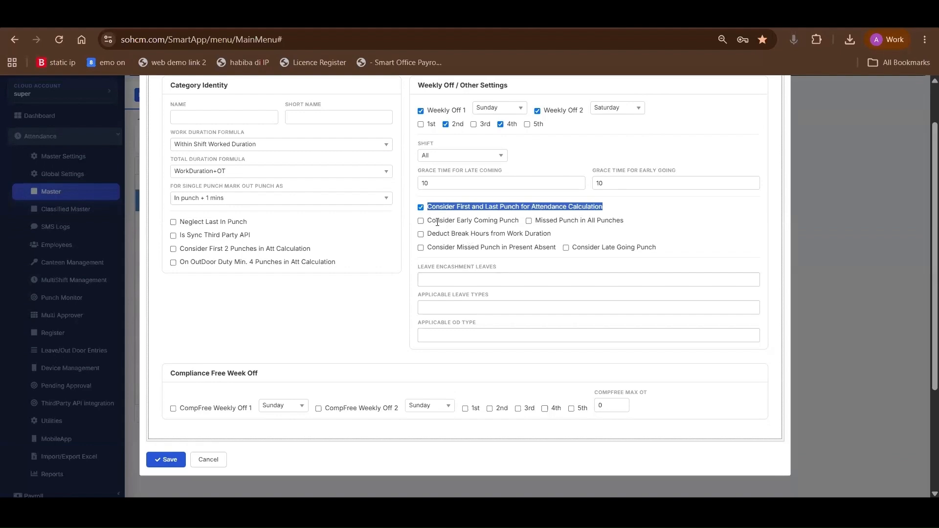
left_click(437, 221)
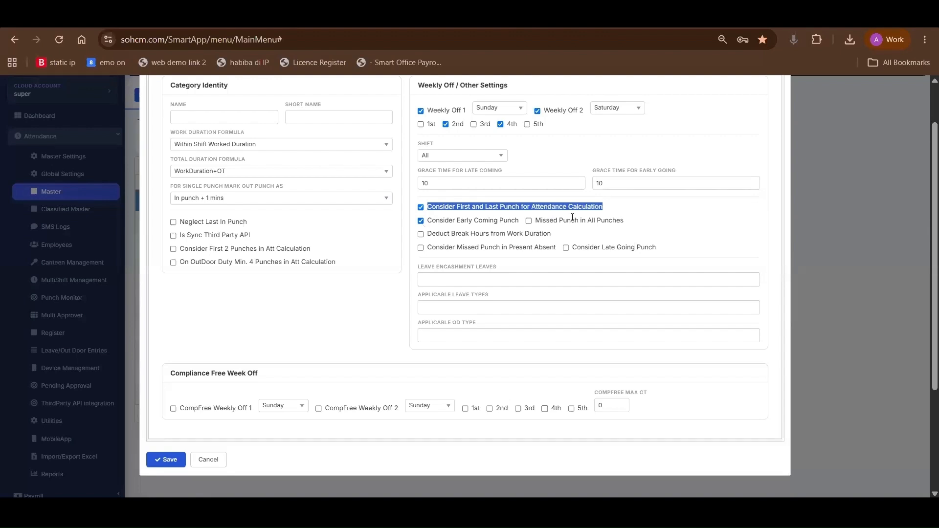
left_click_drag(537, 222, 640, 224)
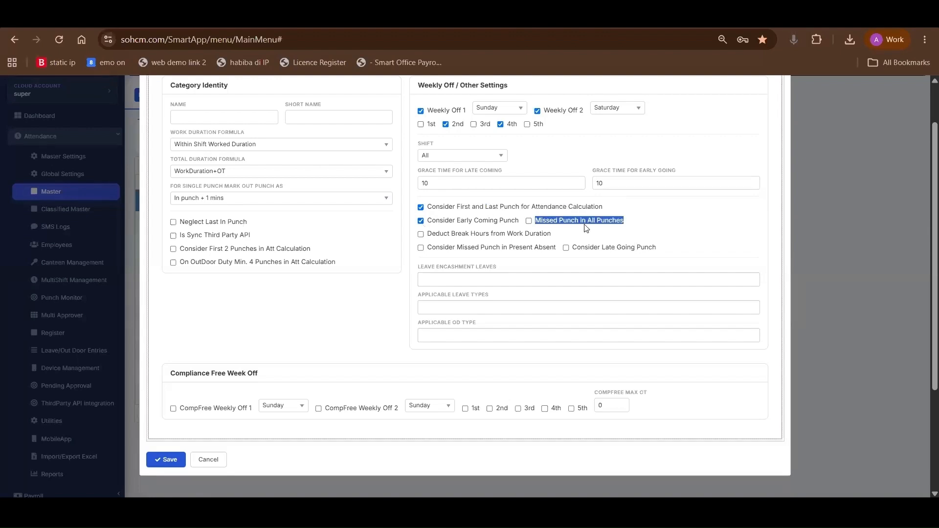
left_click(529, 222)
Step: Enable Deduct Break Hours from Work Duration and Consider Late Going Punch for the category
left_click_drag(518, 234, 422, 238)
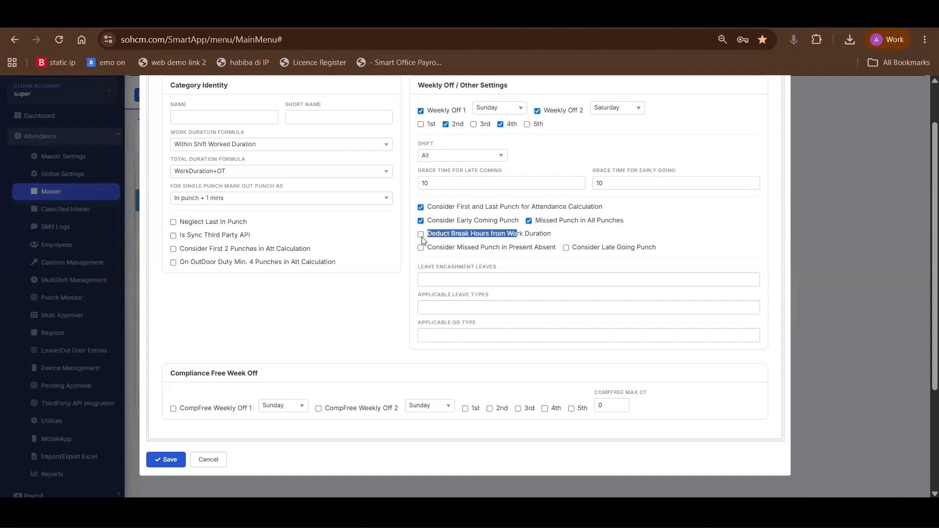
left_click(421, 234)
scroll(208, 177, "up", 1)
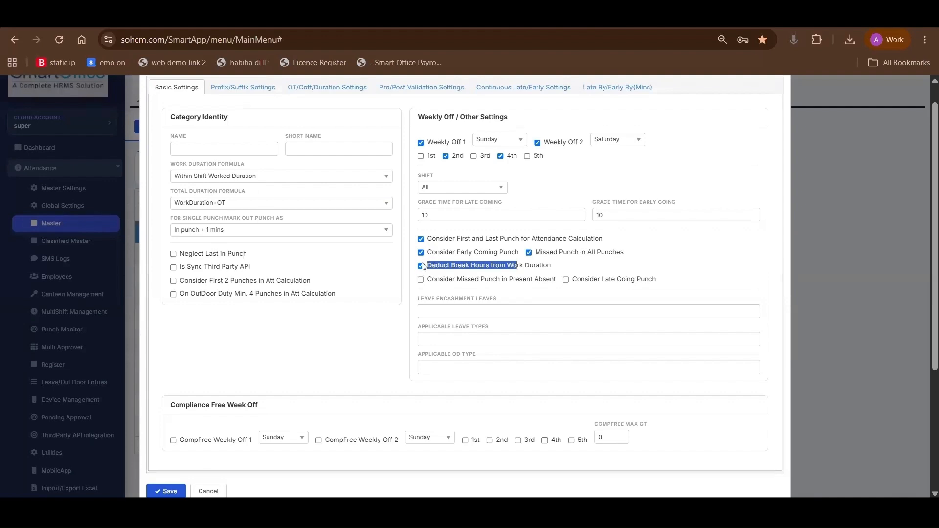
scroll(425, 267, "up", 1)
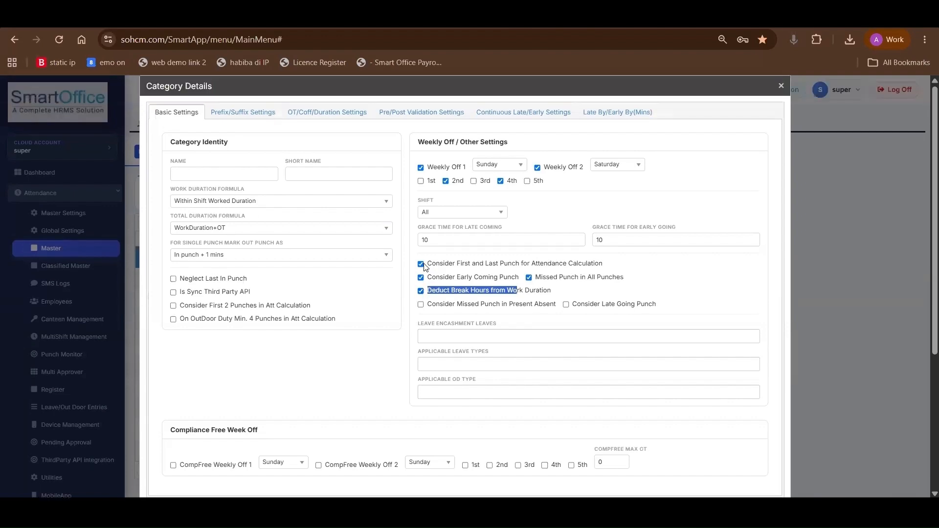
left_click(566, 304)
left_click_drag(576, 307, 659, 311)
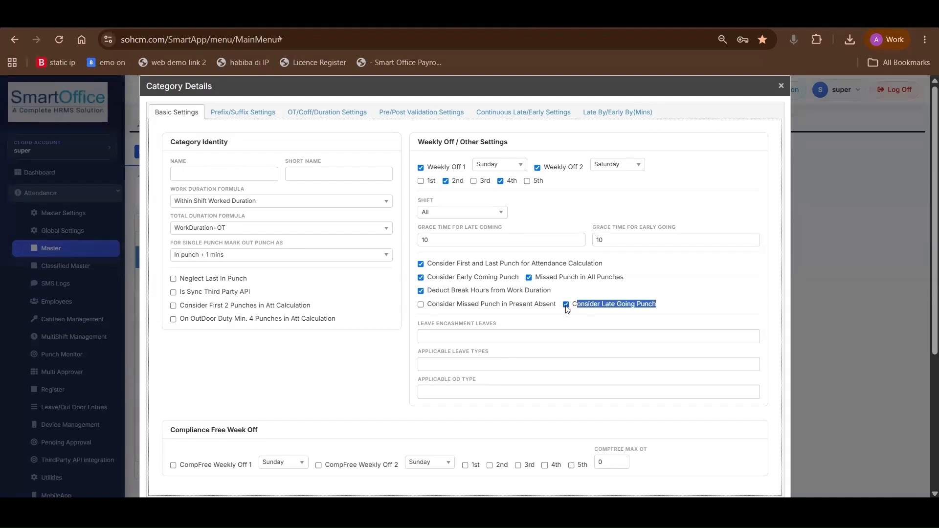
scroll(499, 348, "down", 1)
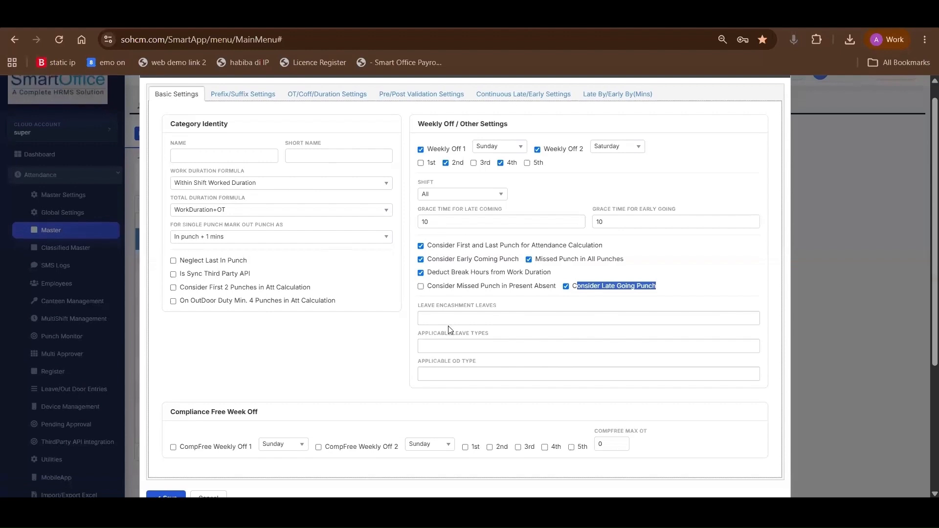
Step: Add aa and CCC as the category's applicable leave types, dismissing the antivirus update notification
left_click(458, 349)
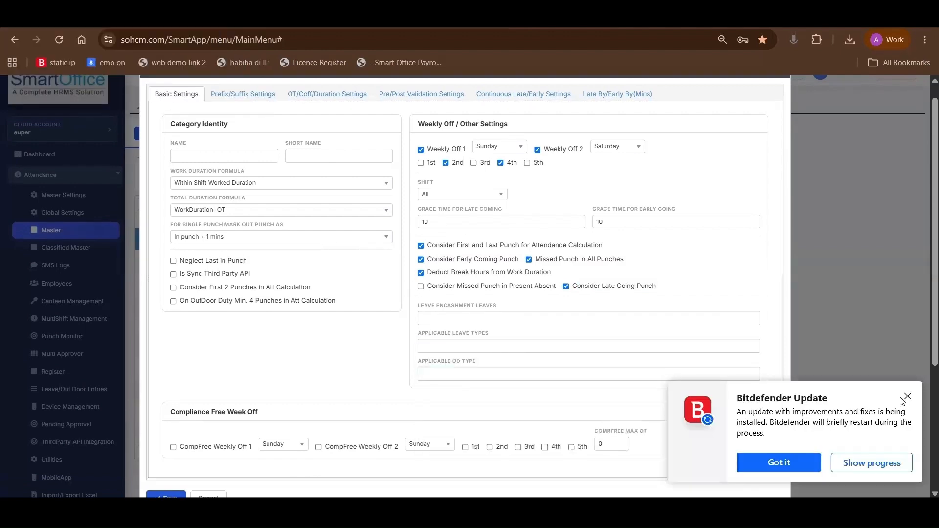
left_click(907, 396)
left_click(480, 350)
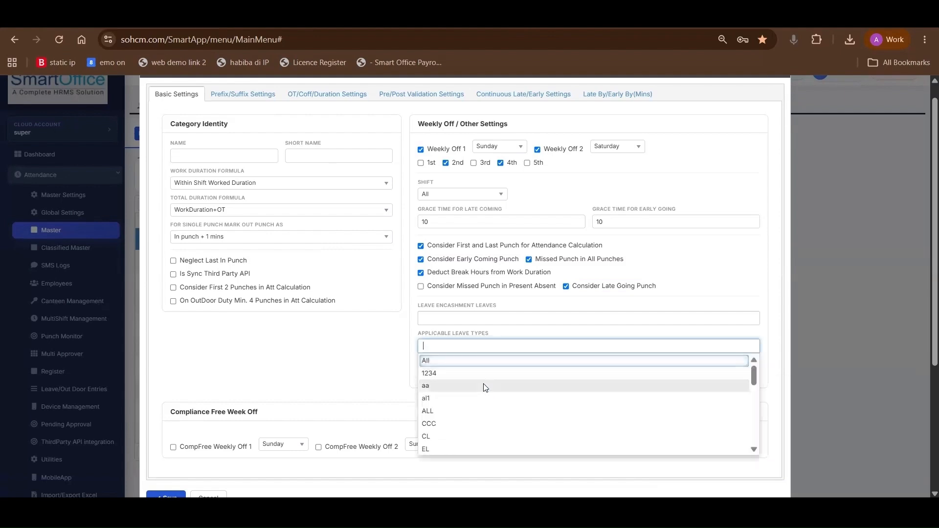
left_click(484, 386)
left_click(491, 347)
left_click(497, 424)
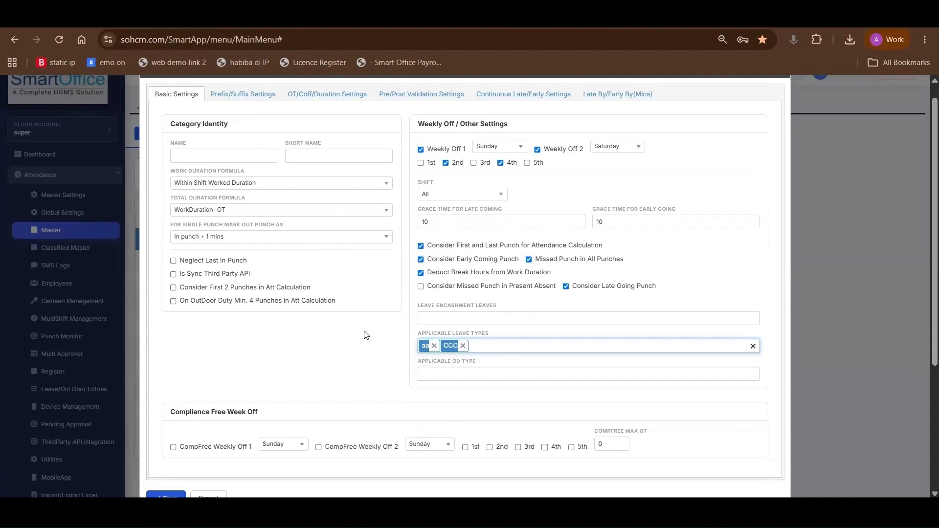
Step: In the prefix/suffix rules, enable Mark WO and Holiday as Absent if prefix and Suffix day is absent
scroll(342, 333, "up", 1)
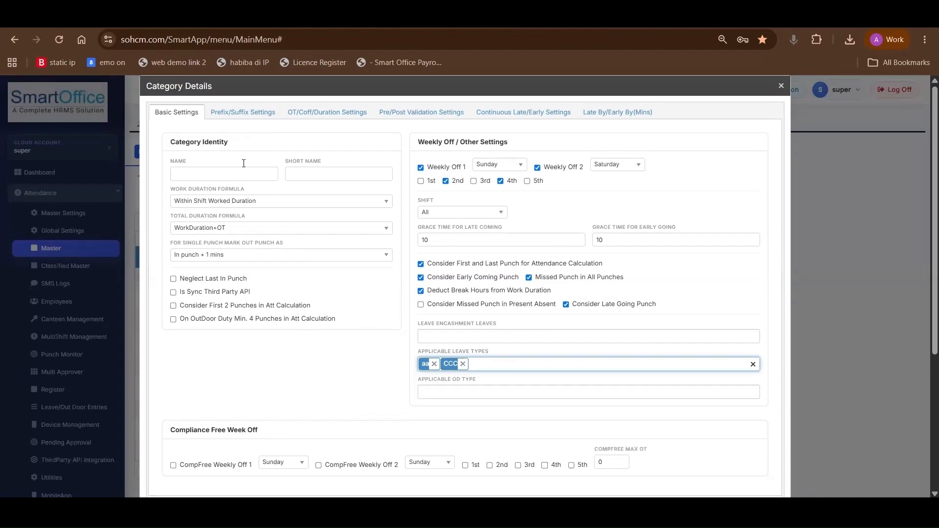
left_click(243, 120)
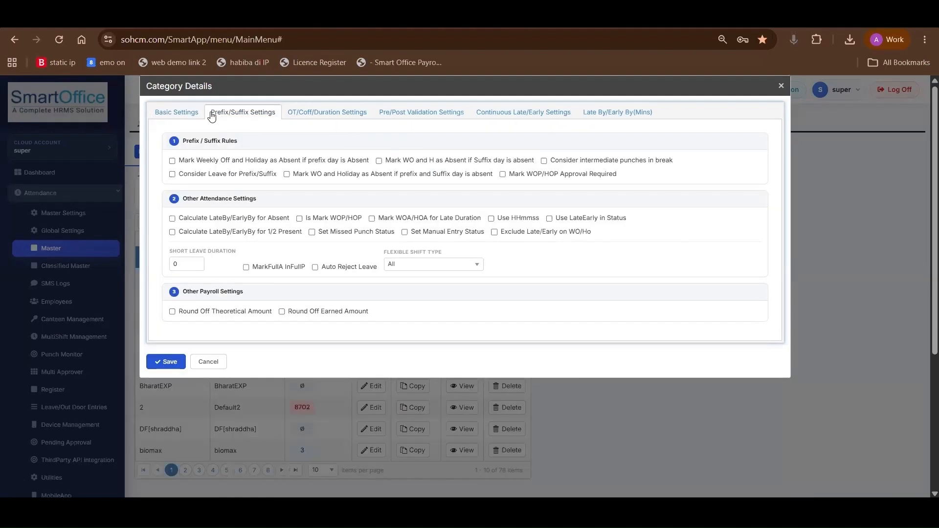
left_click_drag(210, 117, 277, 112)
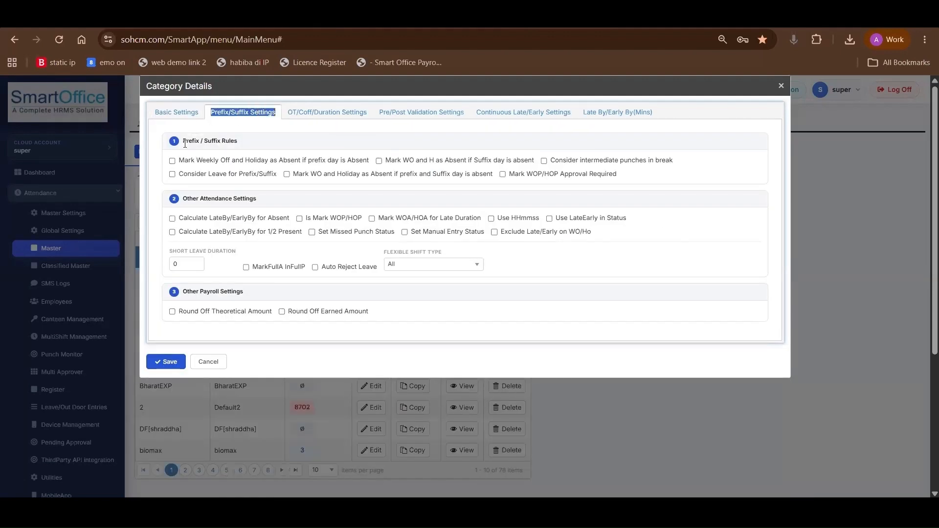
left_click_drag(185, 144, 241, 142)
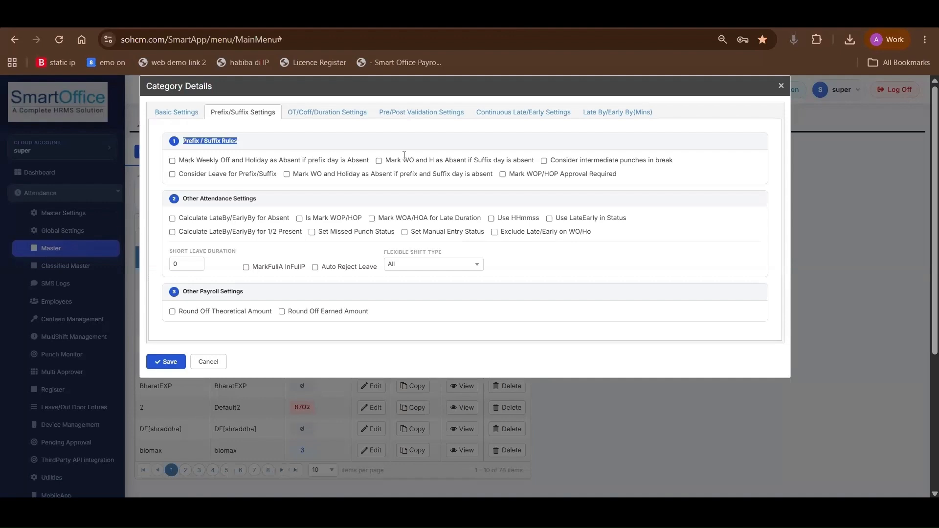
left_click(379, 161)
left_click(379, 161)
left_click(286, 175)
left_click_drag(349, 175, 462, 178)
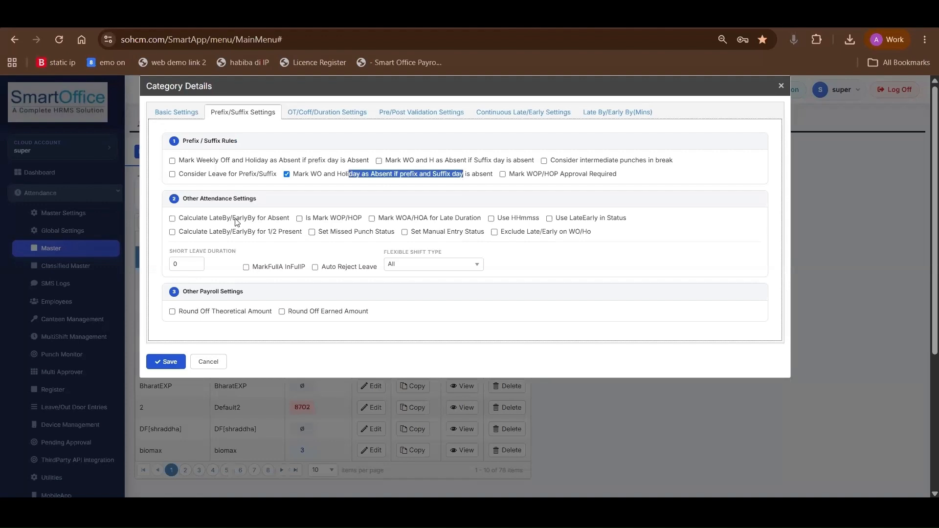
Step: In the other attendance settings, enable Calculate LateBy/EarlyBy for Absent and for 1/2 Present, Use HHmmss, and Set Manual Entry Status
scroll(210, 294, "down", 1)
scroll(280, 146, "up", 1)
left_click_drag(186, 200, 269, 201)
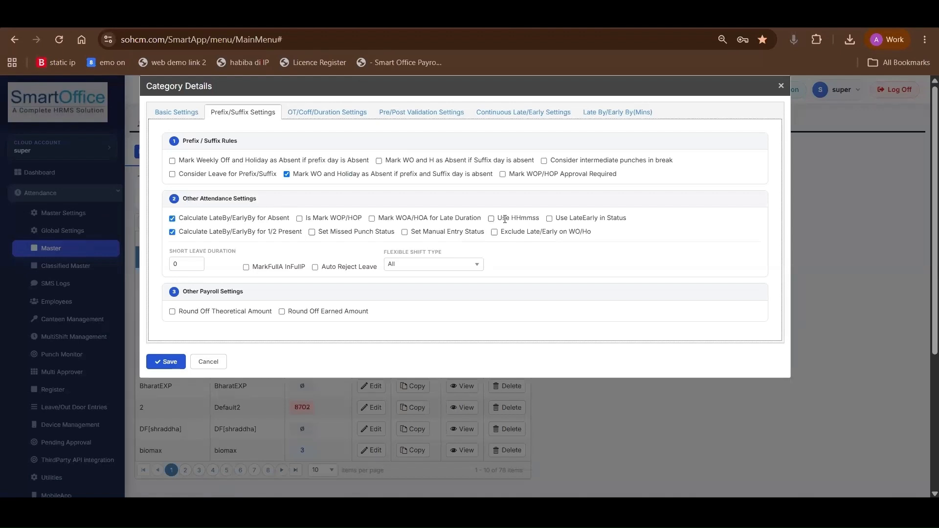
left_click(505, 219)
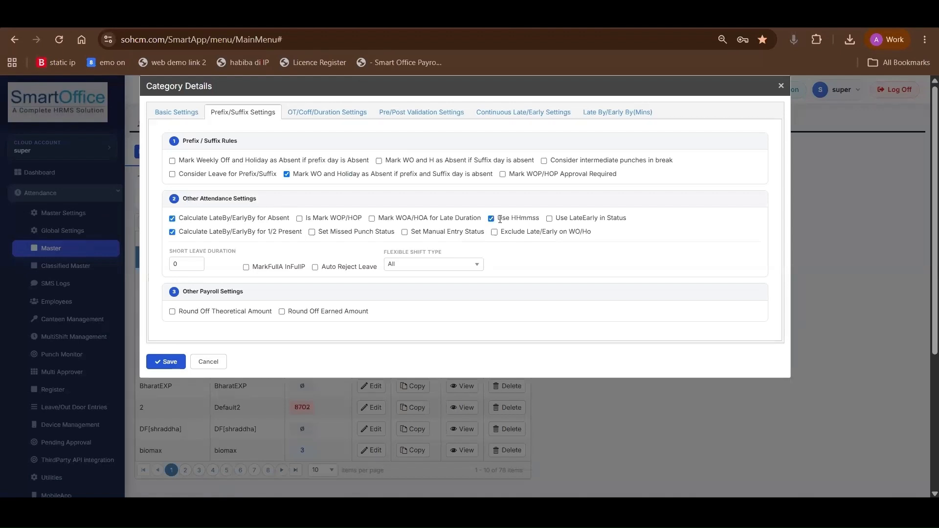
left_click_drag(498, 219, 547, 224)
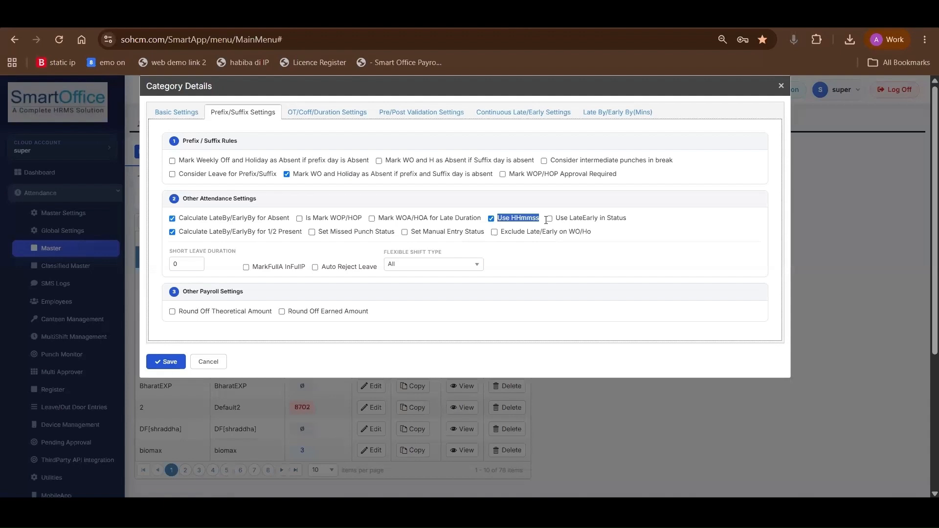
left_click_drag(531, 219, 538, 221)
left_click_drag(410, 233, 486, 234)
left_click(405, 232)
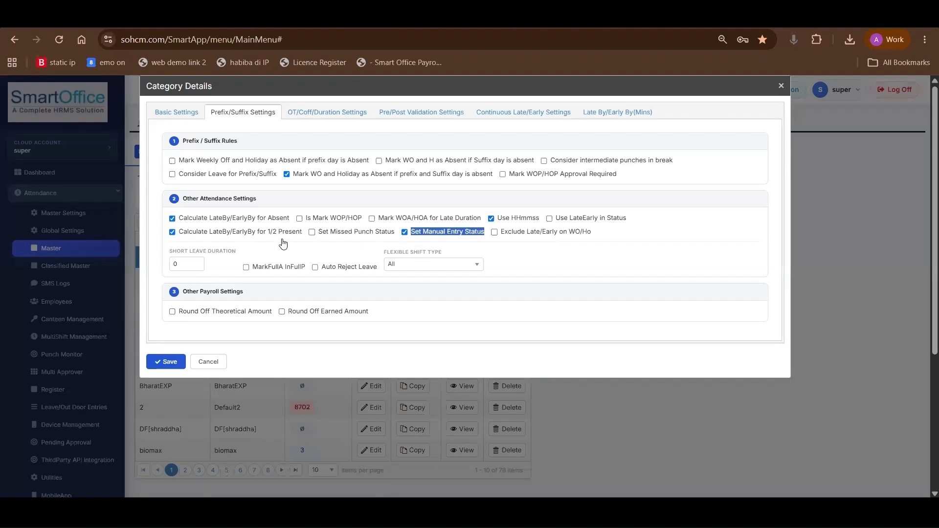
Step: Review the category's available OT formulas, set Min OT to 30, and enable the Max OT limit
left_click(325, 113)
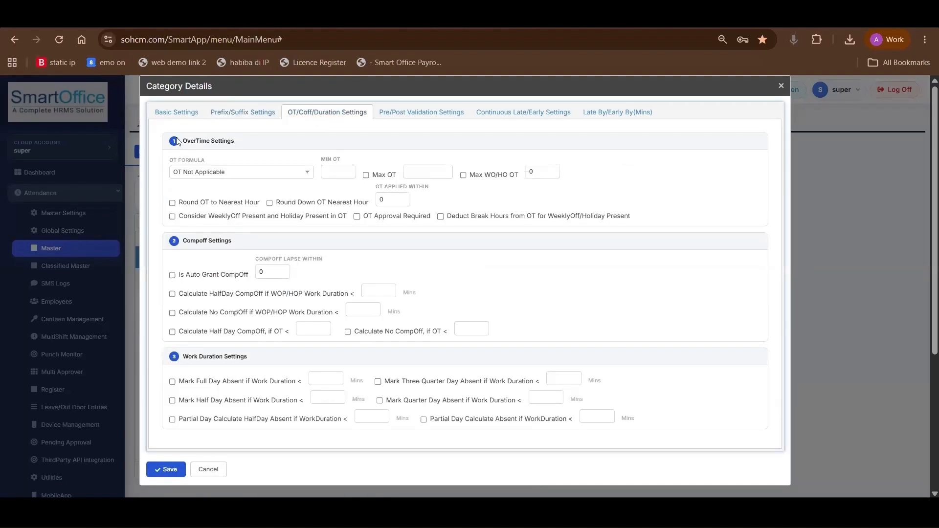
left_click_drag(181, 141, 242, 142)
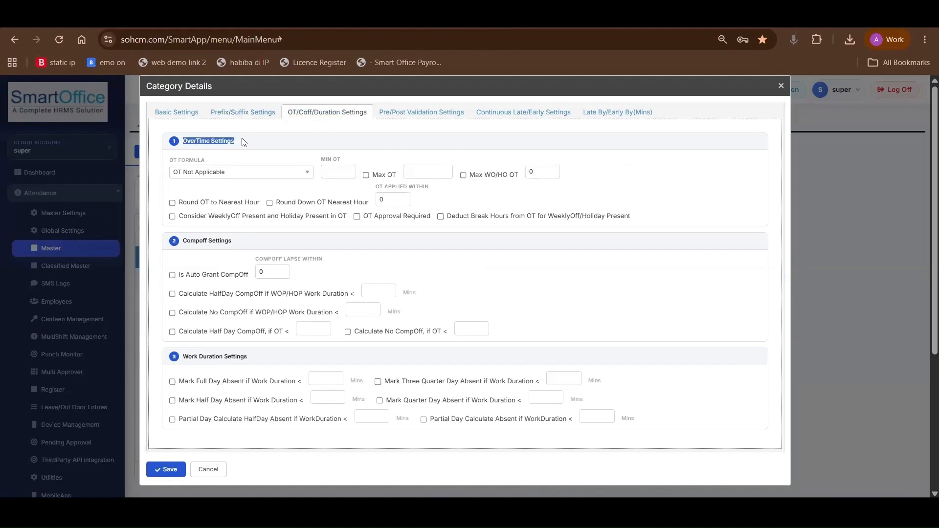
left_click(228, 172)
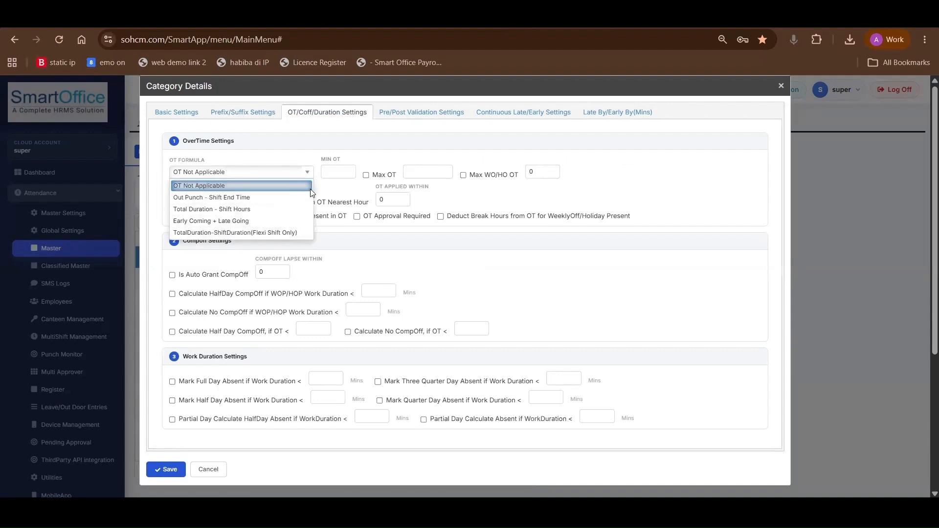
left_click(335, 172)
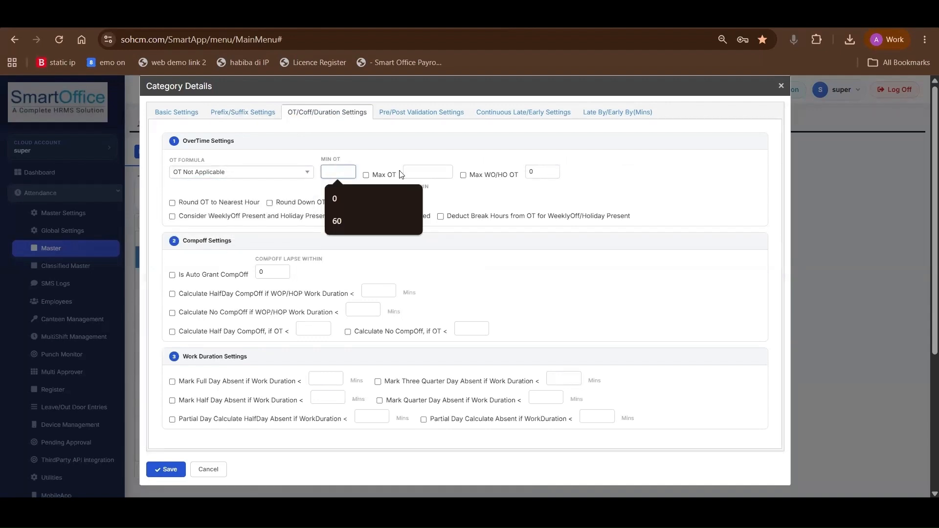
key("Tab")
left_click(328, 172)
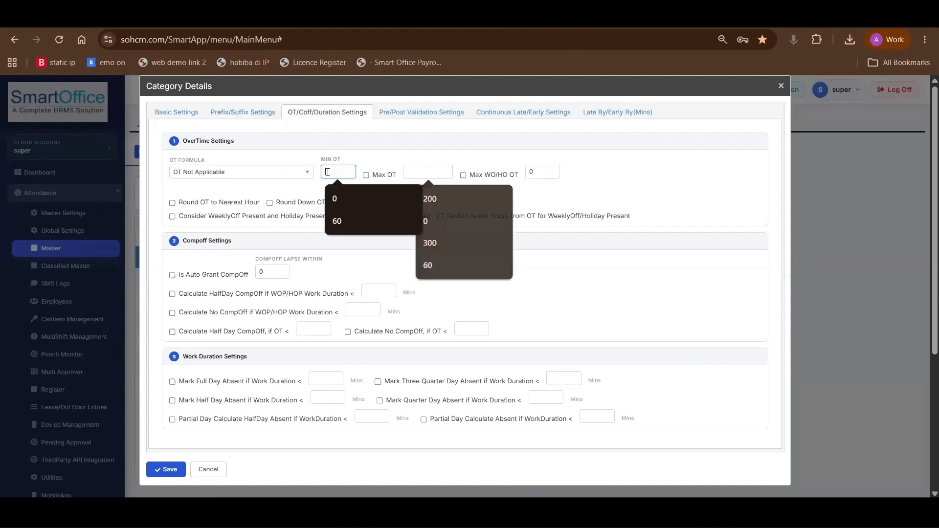
type("0")
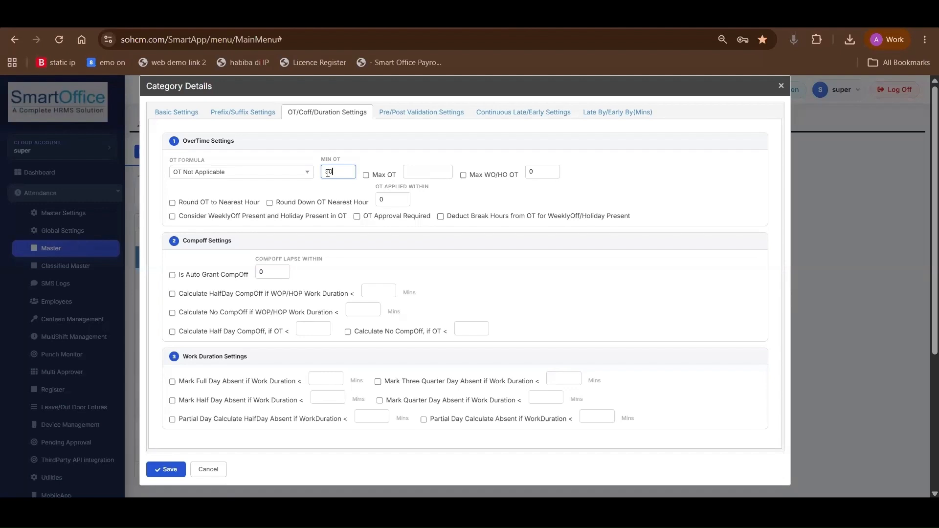
left_click(366, 175)
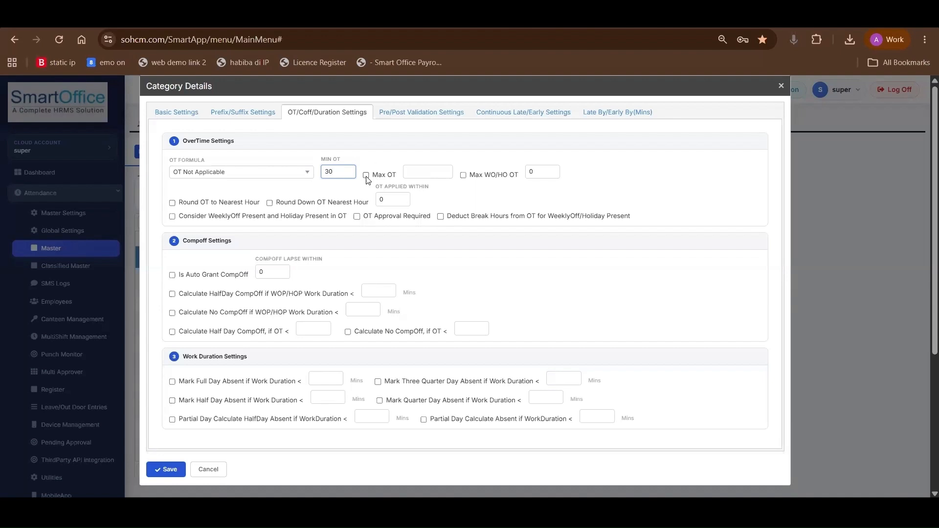
left_click(423, 173)
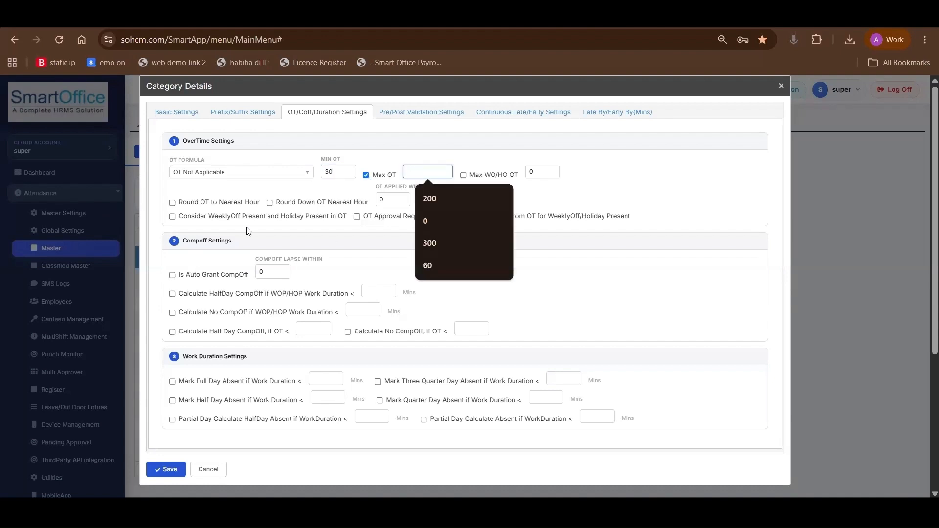
Step: Examine the category's Compoff Settings, including the Is Auto Grant CompOff option
scroll(247, 231, "down", 2)
triple_click(221, 149)
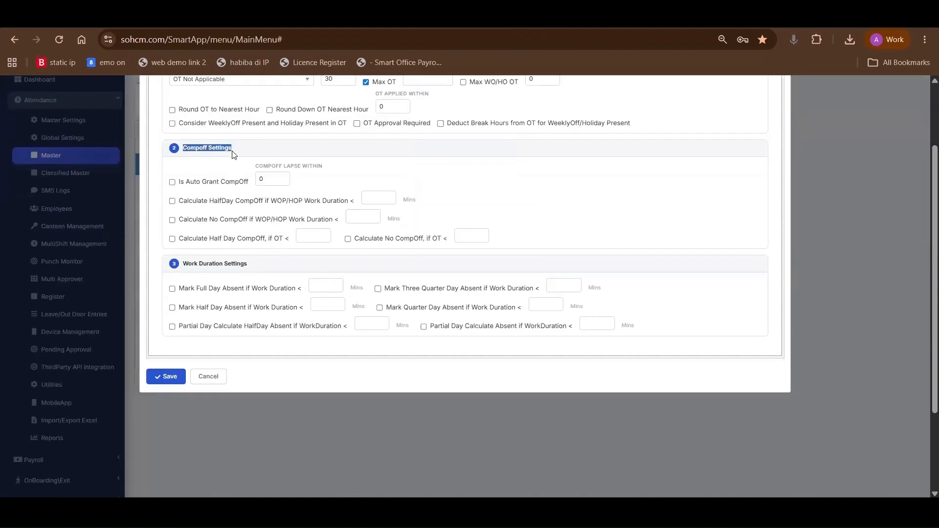
scroll(233, 155, "up", 2)
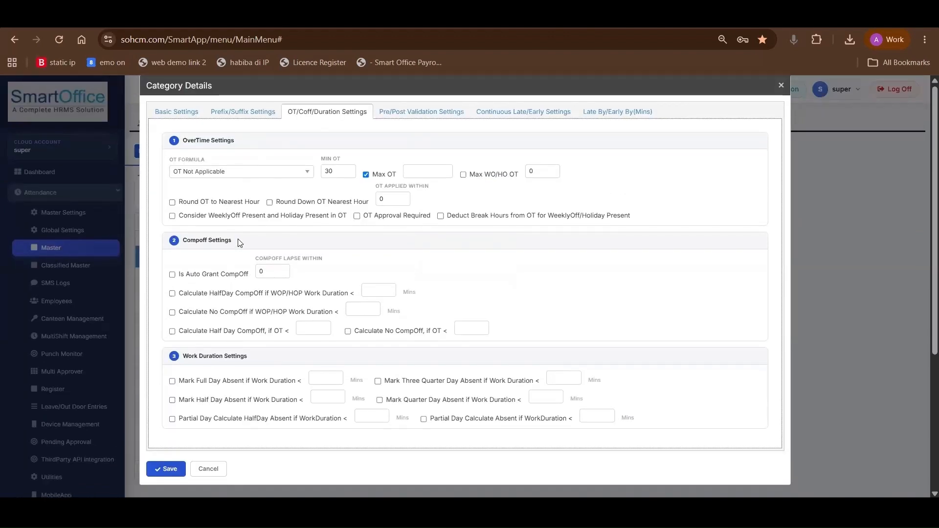
left_click_drag(236, 240, 186, 249)
left_click(188, 248)
triple_click(234, 241)
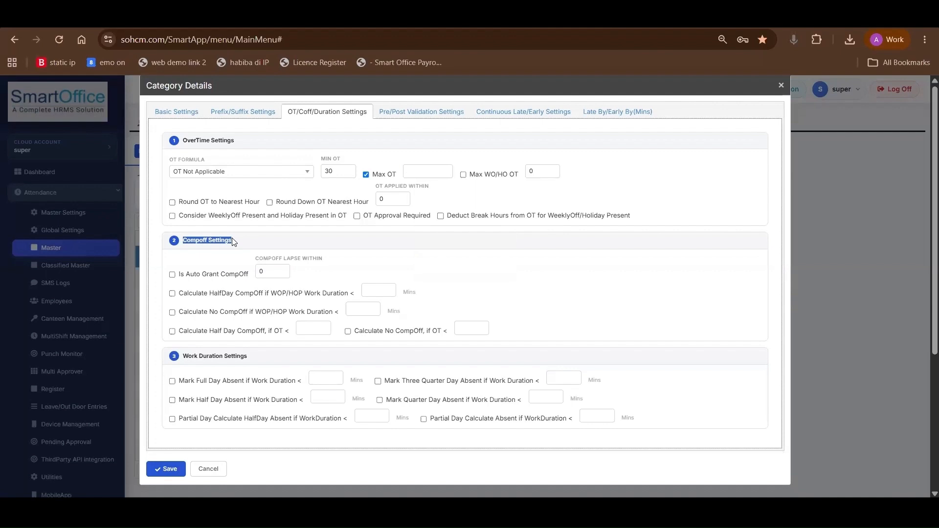
left_click(173, 275)
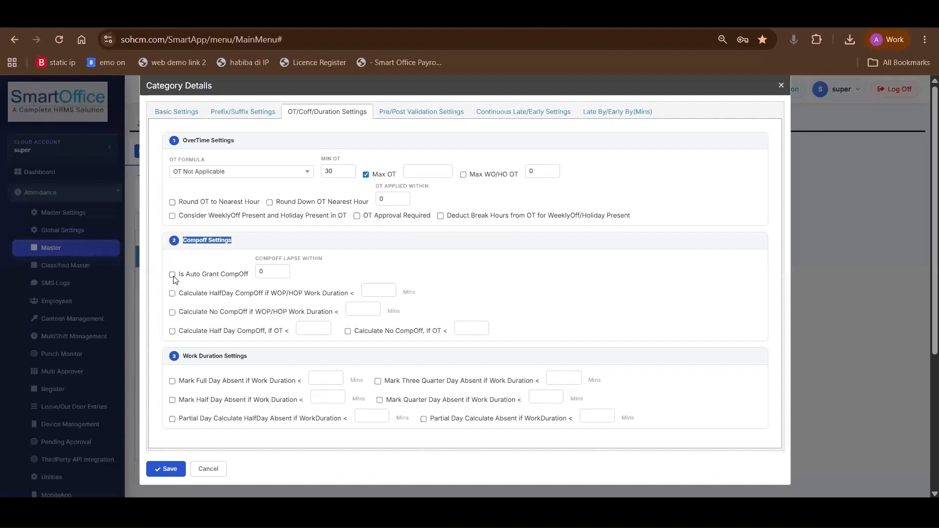
left_click(173, 276)
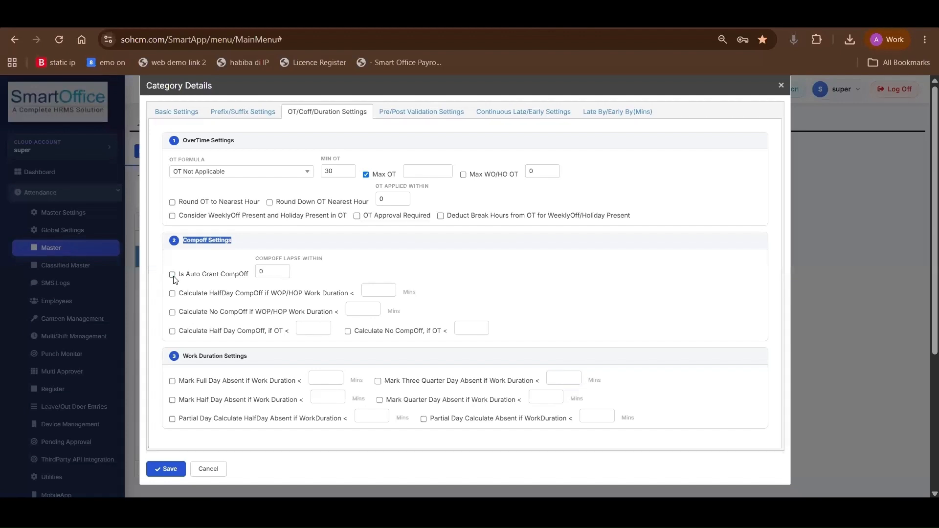
left_click_drag(178, 275, 253, 277)
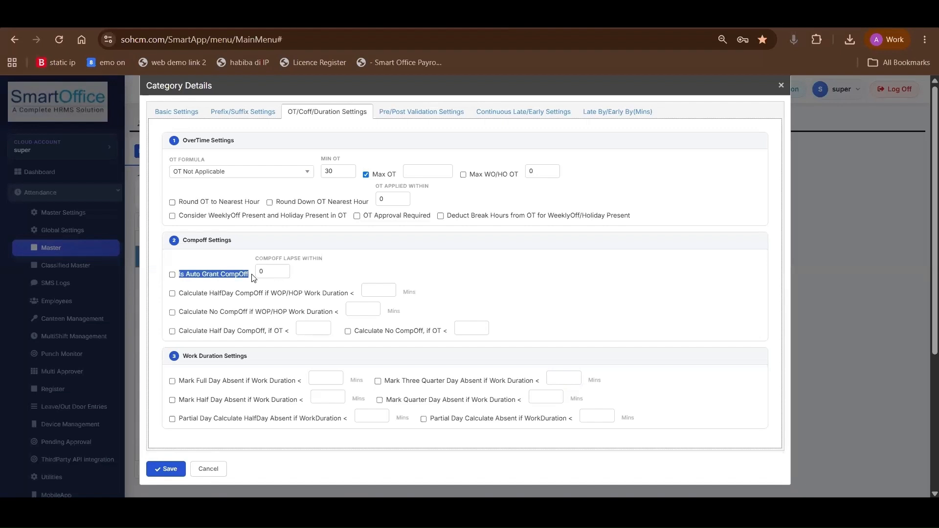
Step: Enable Calculate HalfDay CompOff for WOP/HOP work duration below 200 minutes
scroll(267, 278, "down", 2)
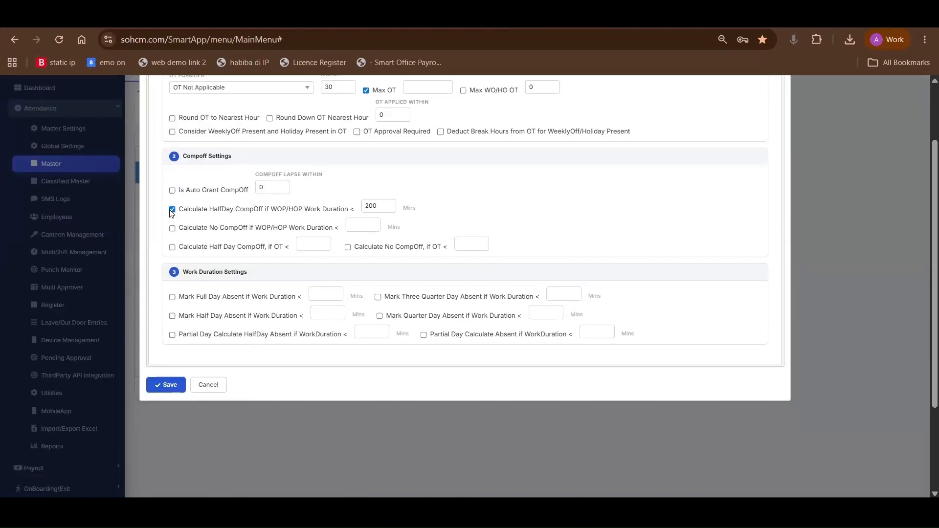
left_click(172, 209)
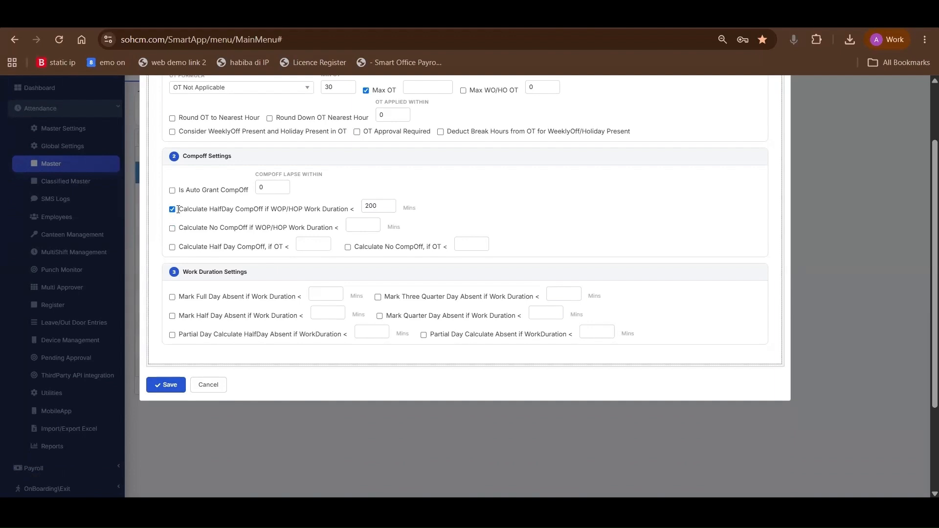
left_click_drag(179, 205, 370, 212)
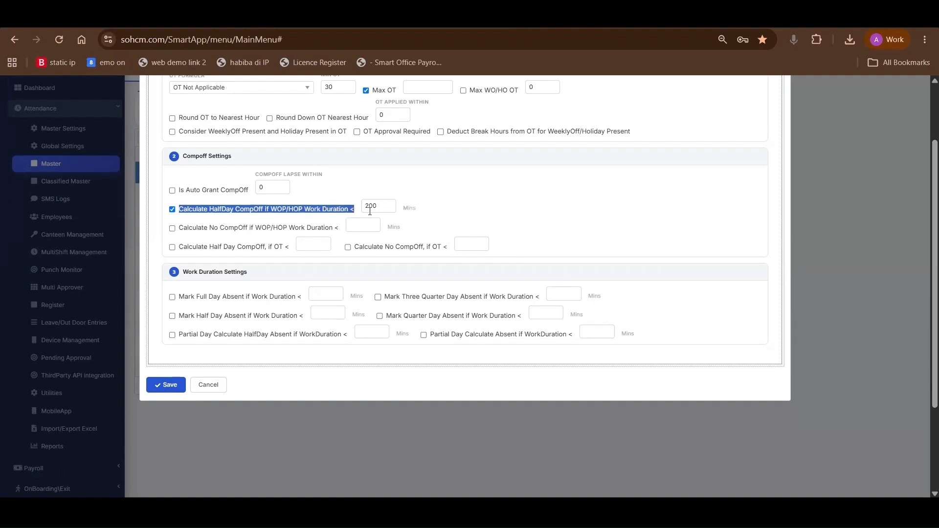
left_click(365, 211)
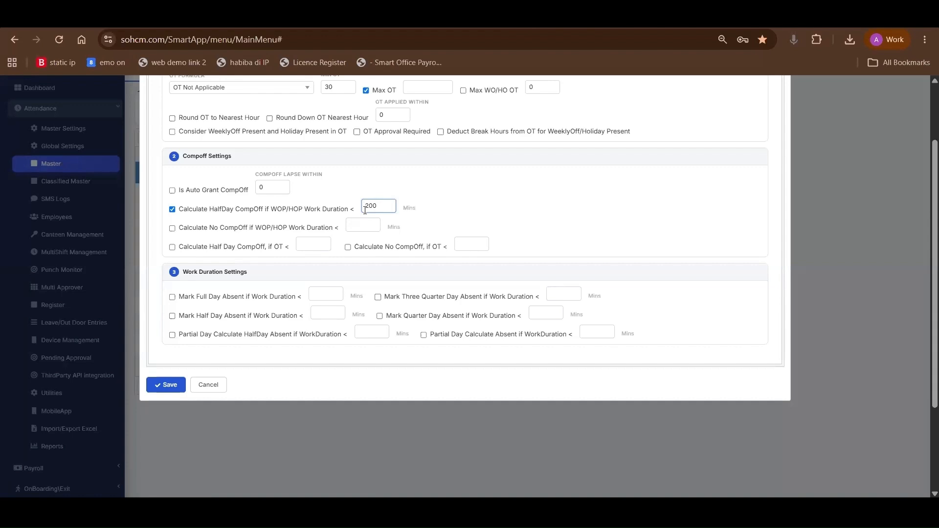
left_click(169, 231)
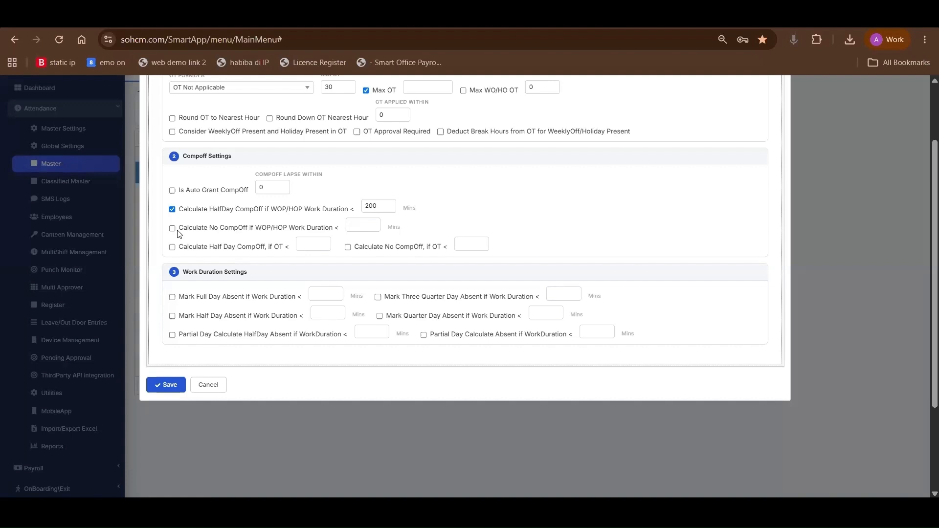
Step: In Work Duration Settings, enable Mark Full Day Absent for work duration below 100 minutes
left_click_drag(184, 275, 281, 274)
scroll(176, 259, "down", 1)
left_click(172, 245)
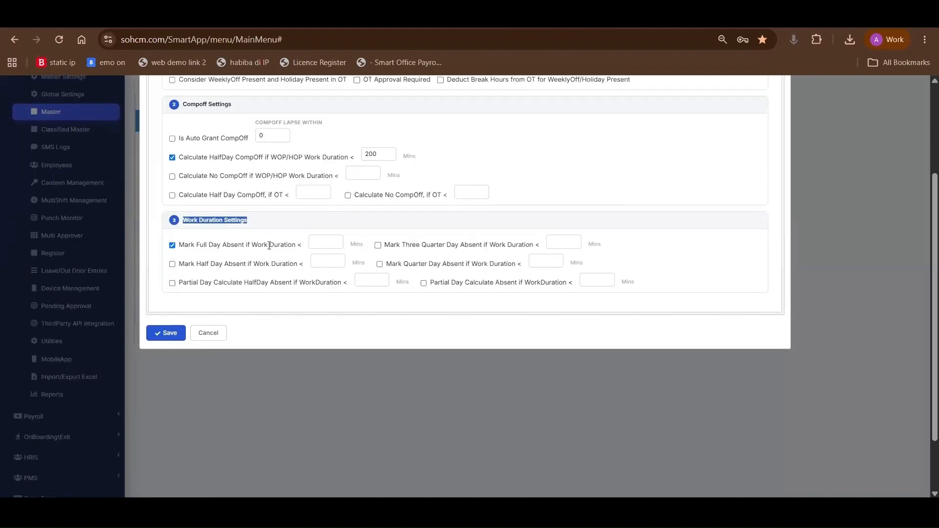
left_click(326, 243)
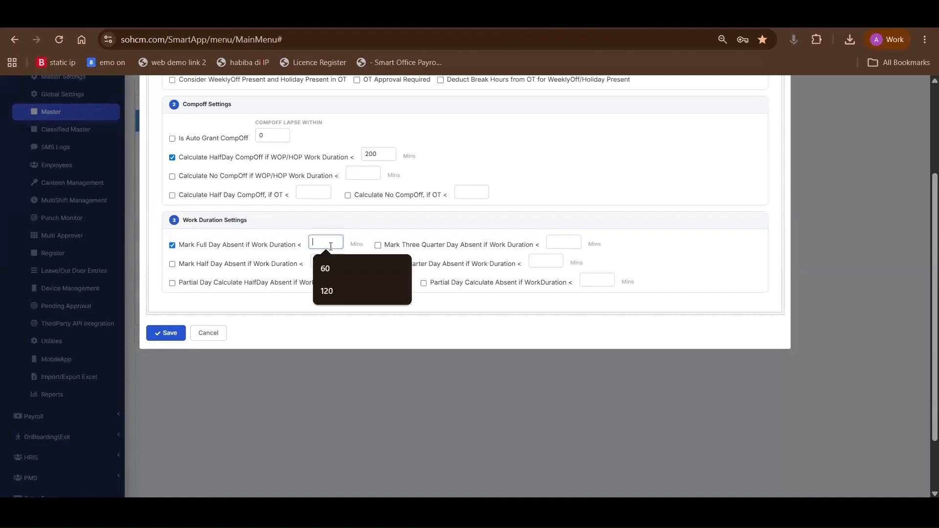
type("100")
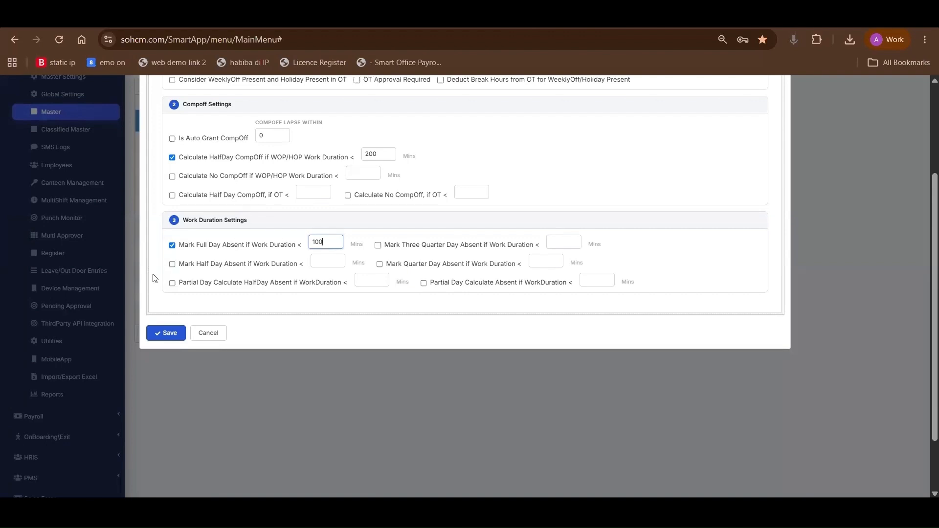
Step: Enable Mark Half Day Absent for work duration below 200 minutes
left_click(172, 264)
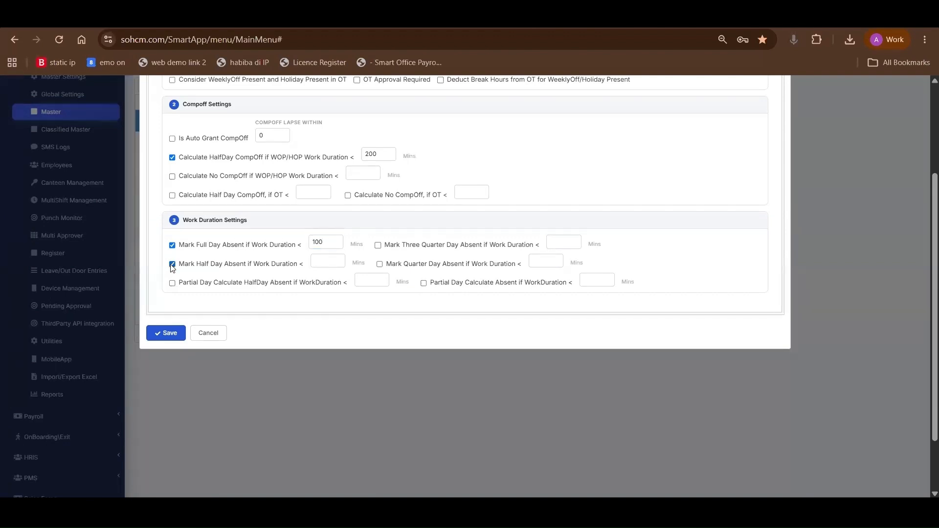
left_click(320, 263)
type("100")
left_click(289, 271)
Step: Enable Mark Three Quarter Day Absent, Mark Quarter Day Absent and Partial Day Calculate Absent in the Work Duration Settings
left_click(378, 246)
left_click(380, 264)
scroll(384, 271, "up", 3)
scroll(346, 310, "down", 2)
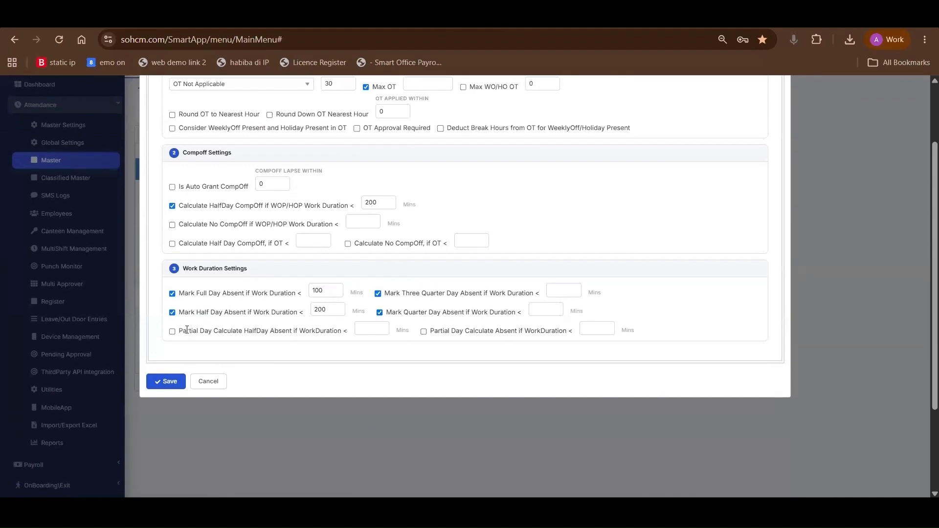
left_click_drag(180, 330, 289, 330)
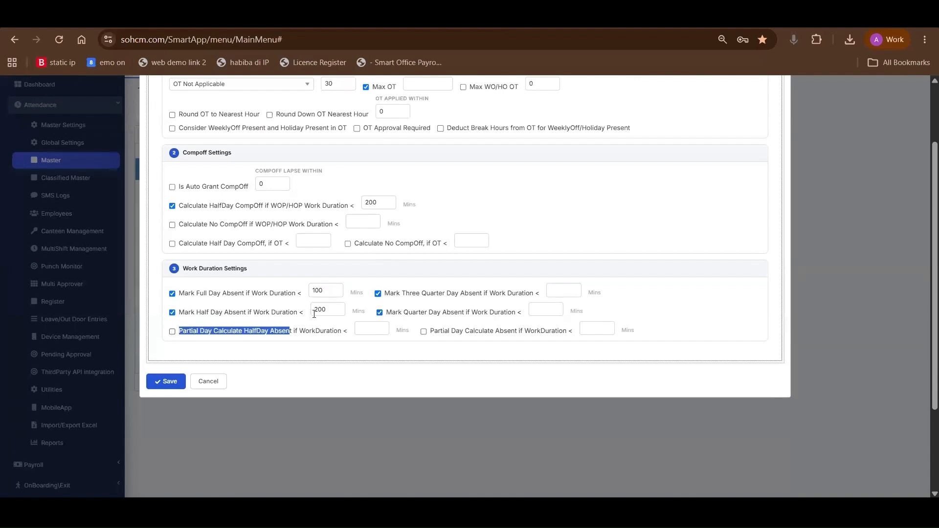
left_click(424, 332)
scroll(356, 130, "up", 3)
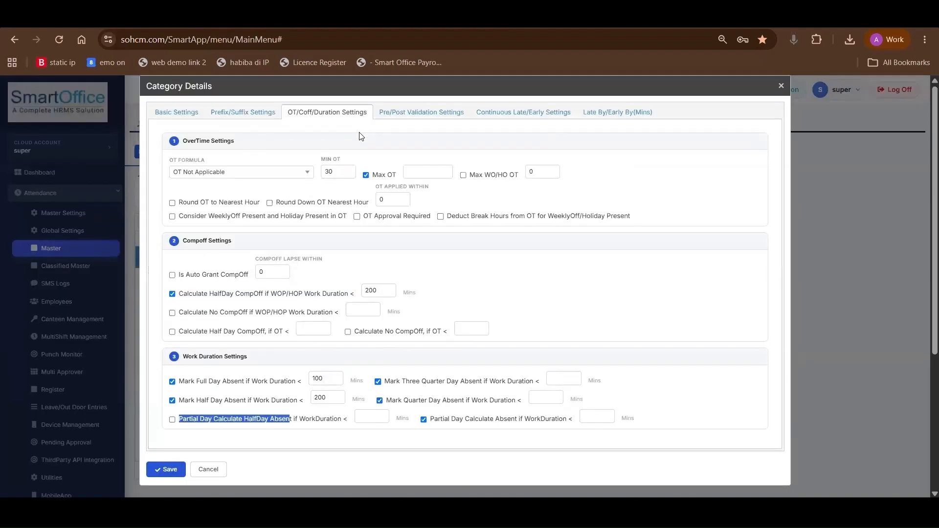
Step: In the category's Pre/Post Validation Settings, choose Post Leave Applied Within and set it to 2 days
left_click(414, 113)
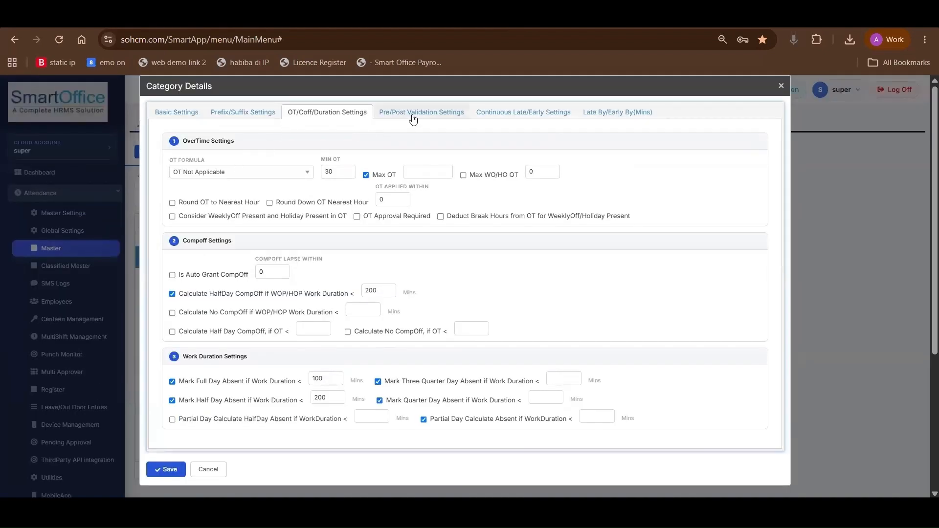
left_click(269, 168)
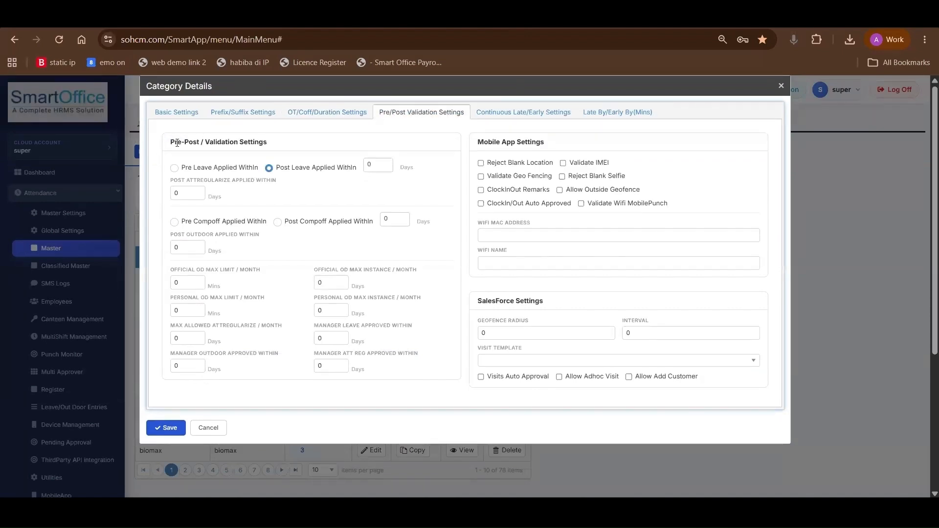
left_click_drag(170, 143, 296, 145)
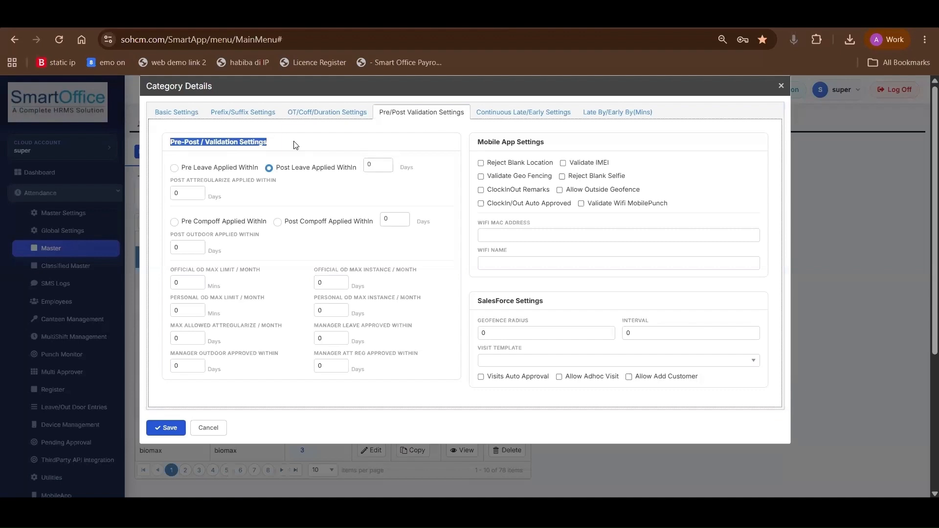
left_click_drag(378, 169, 348, 175)
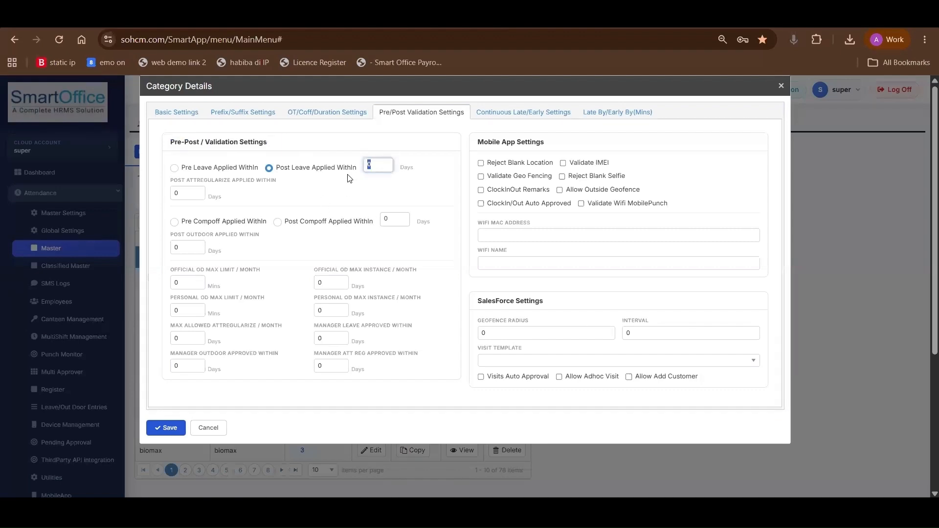
type("2")
left_click_drag(277, 168, 368, 169)
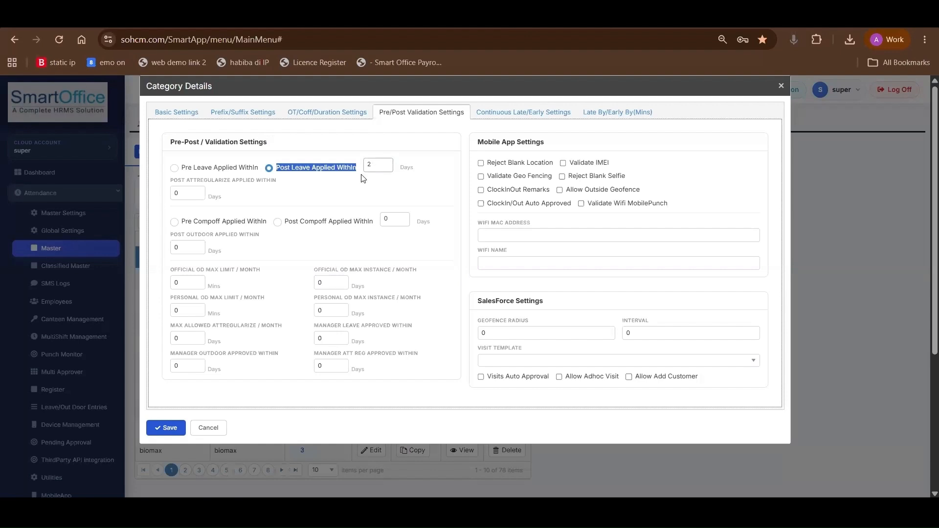
double_click(373, 167)
left_click(373, 167)
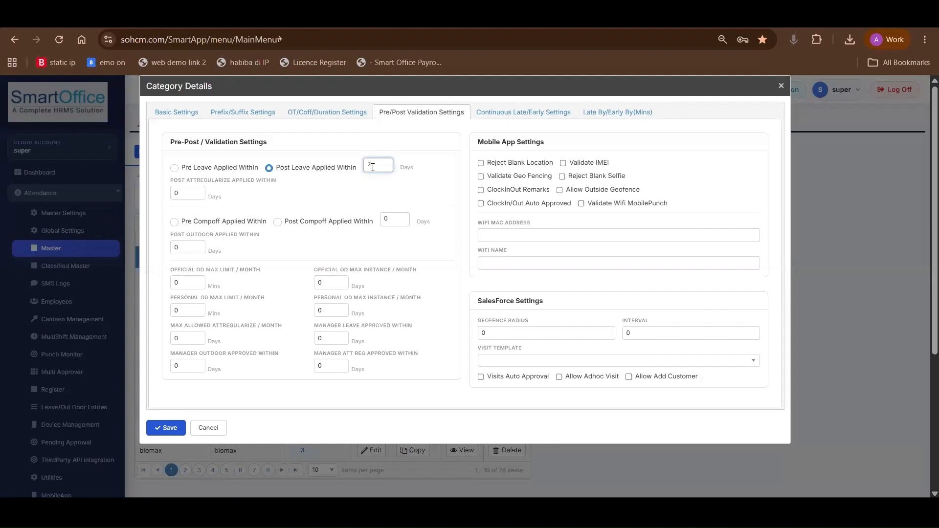
Step: Choose Post Compoff Applied Within for the category's compoff validation
scroll(235, 225, "down", 2)
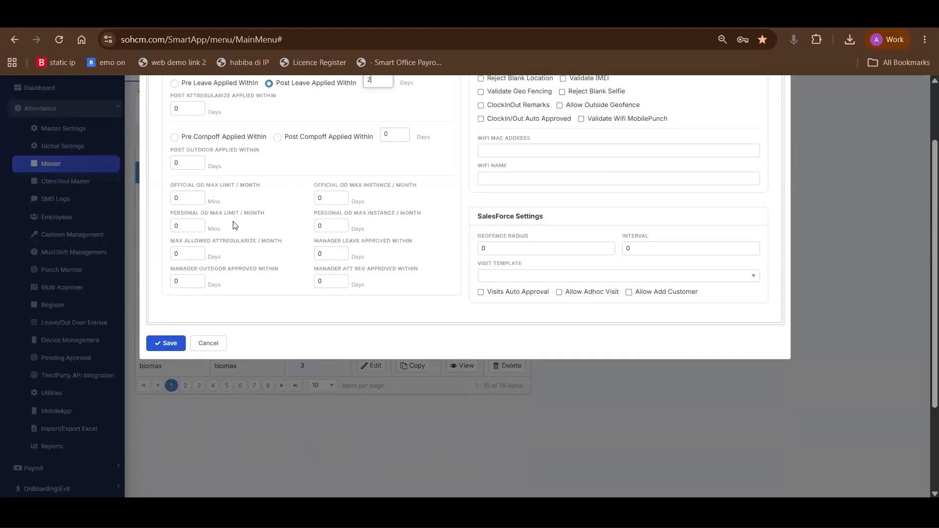
scroll(219, 162, "up", 1)
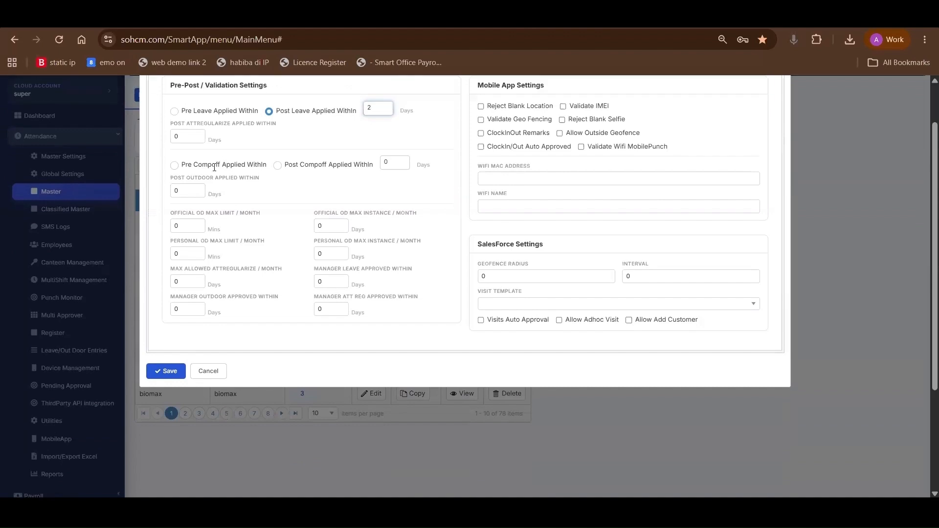
left_click(174, 165)
left_click(277, 165)
Step: Set Official OD Max Limit / Month to 2 minutes and review the personal OD and Max Allowed AttRegularize limits
scroll(181, 201, "down", 1)
left_click_drag(178, 202, 168, 207)
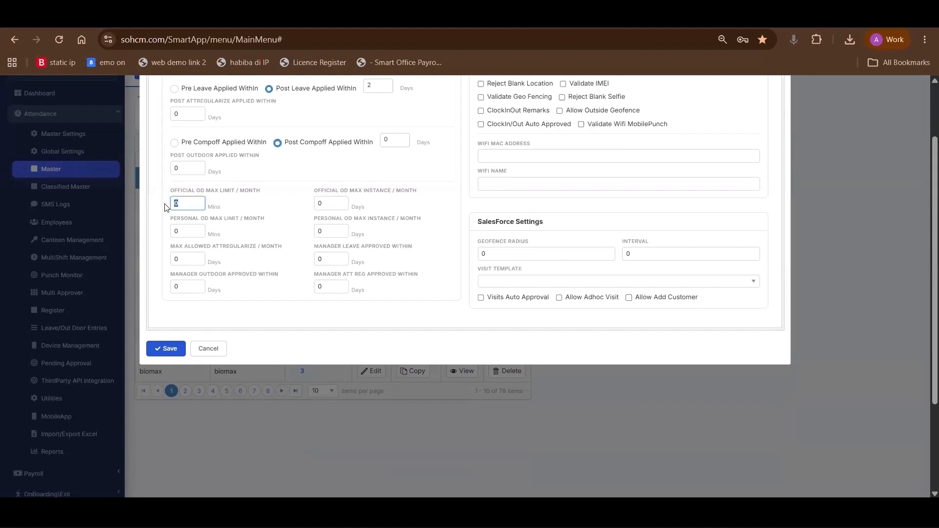
type("2")
left_click(316, 203)
key("Tab")
key("Tab")
double_click(172, 229)
left_click(186, 263)
double_click(177, 260)
scroll(315, 238, "up", 2)
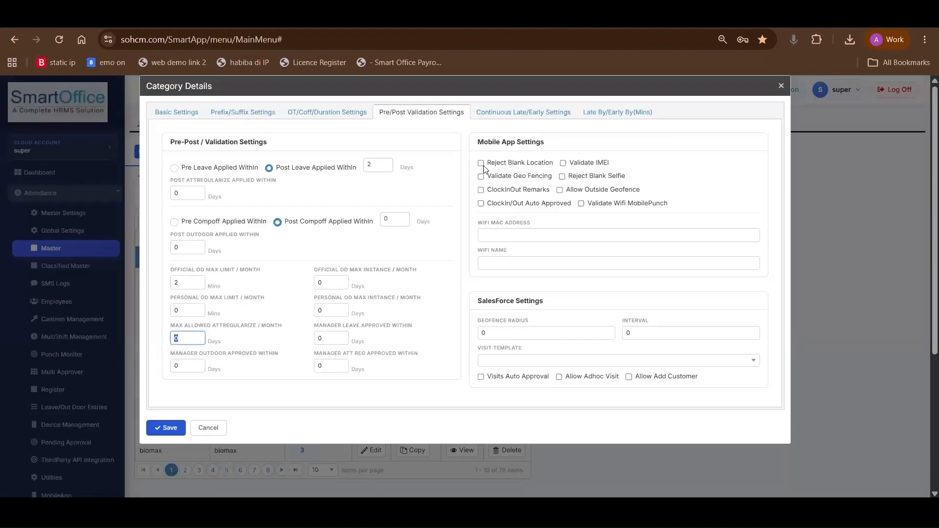
Step: Try the Reject Blank Location option in the Mobile App Settings and switch it back off
left_click_drag(487, 163, 557, 167)
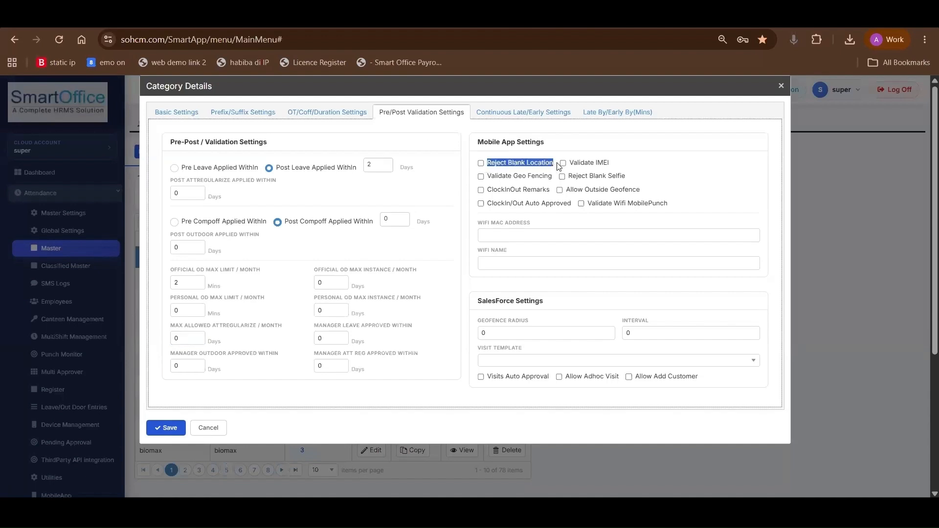
left_click(481, 163)
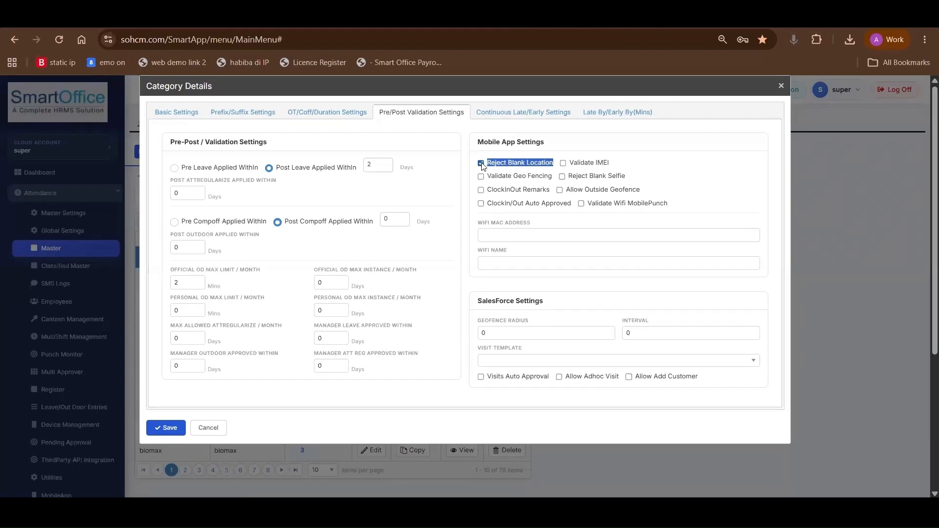
left_click(482, 163)
left_click_drag(478, 142, 552, 146)
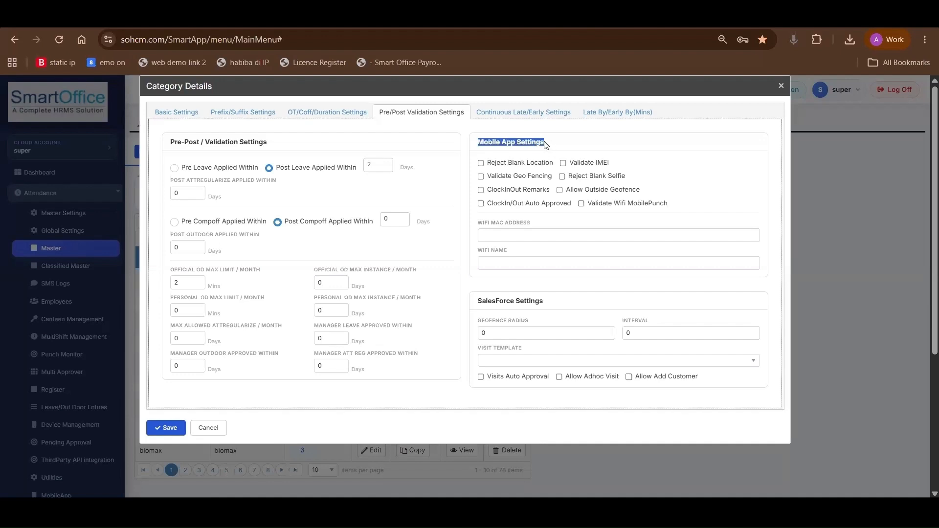
left_click(547, 145)
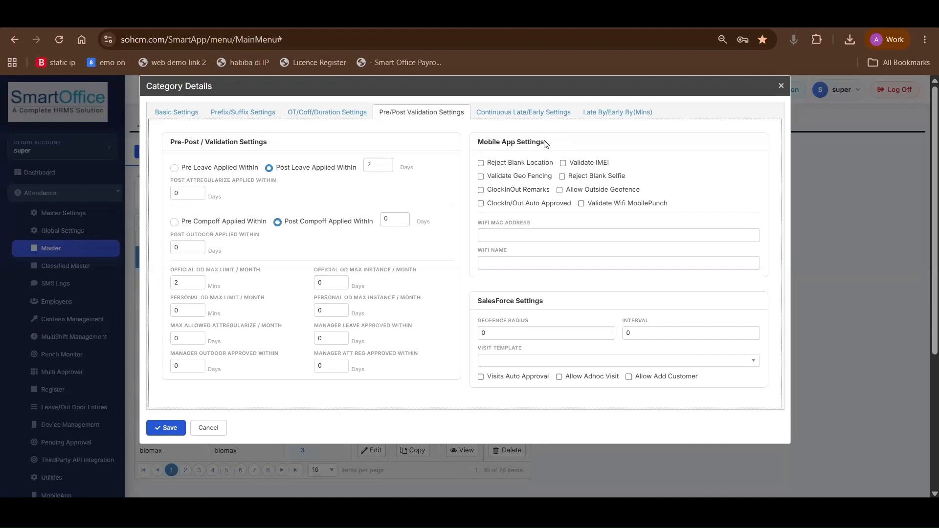
Step: Enable Validate IMEI and Validate Geo Fencing in the Mobile App Settings, leaving Allow Outside Geofence off
left_click(564, 163)
left_click_drag(570, 162, 611, 166)
left_click(481, 177)
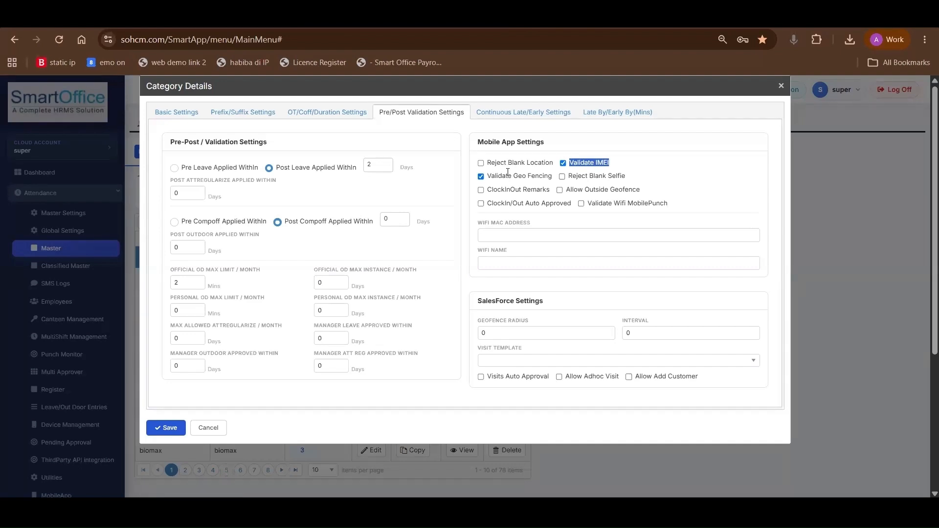
left_click(560, 191)
left_click(561, 191)
Step: Enable Reject Blank Selfie and ClockIn/Out Auto Approved in the Mobile App Settings
left_click(562, 176)
left_click_drag(572, 177, 626, 179)
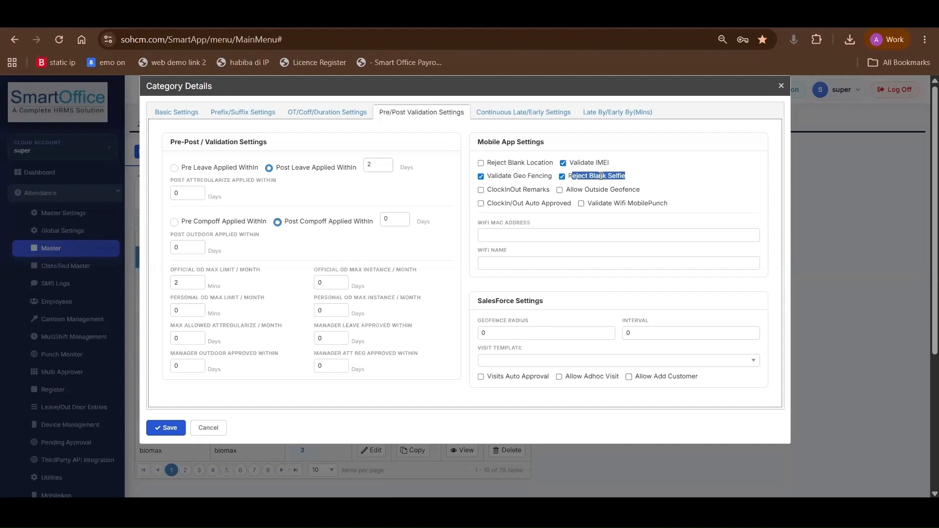
left_click(497, 205)
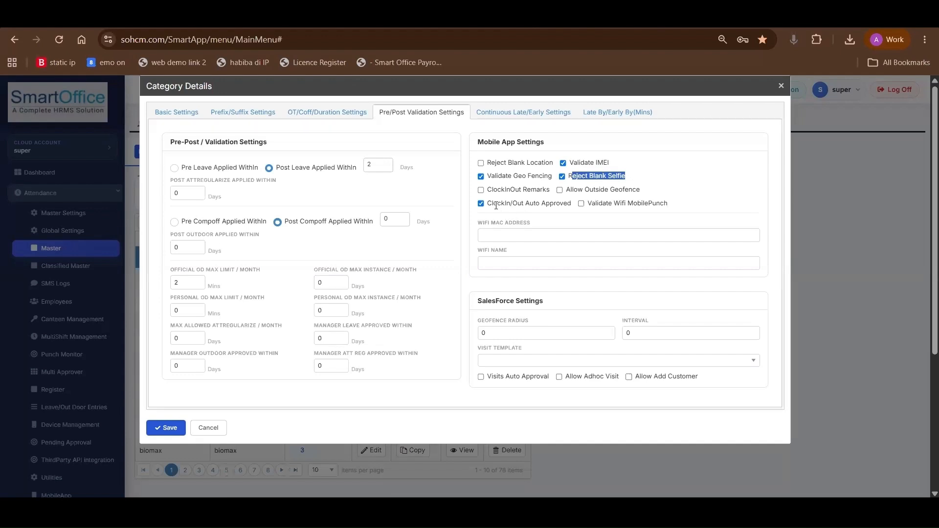
Step: Turn off ClockIn/Out Auto Approved in the category's mobile app settings
left_click_drag(487, 203, 571, 206)
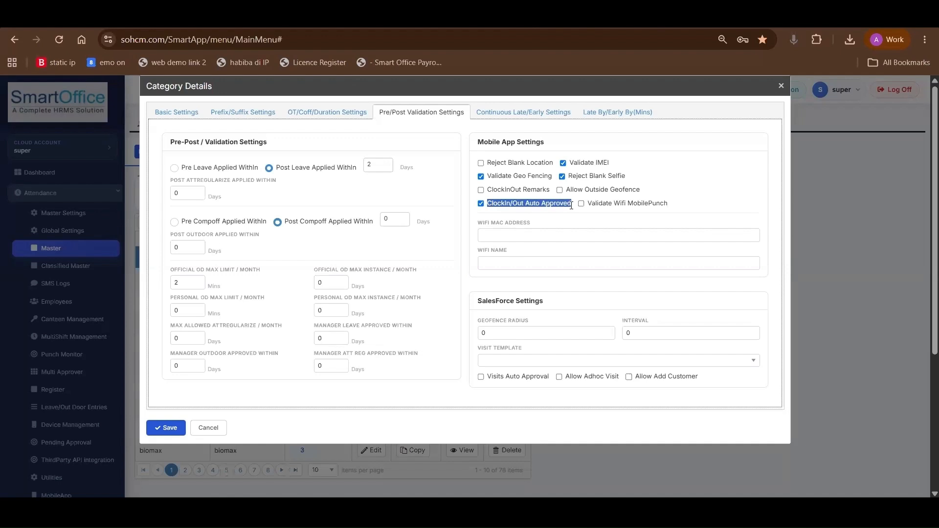
left_click(481, 205)
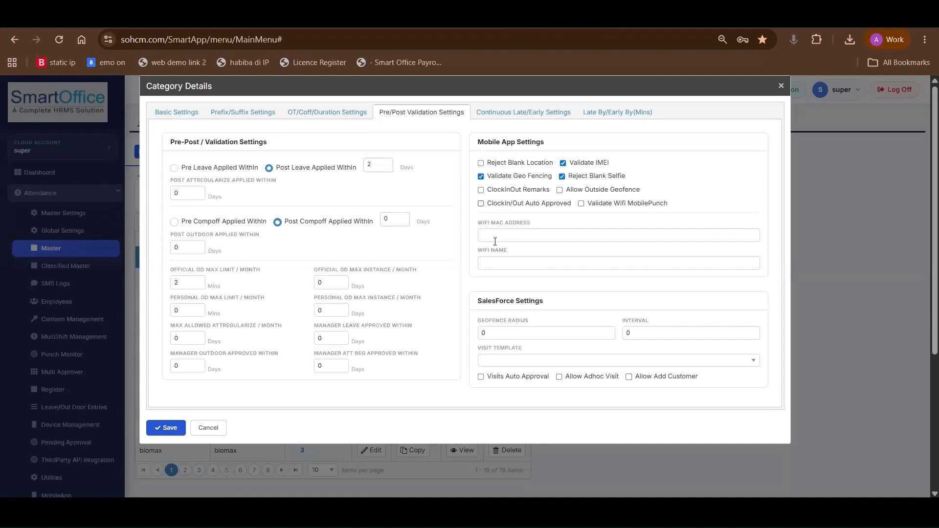
scroll(505, 311, "down", 1)
scroll(480, 308, "up", 1)
Step: Review the category's continuous late/early rules and try the Is Mark Continuous Early option, leaving it off
left_click(519, 116)
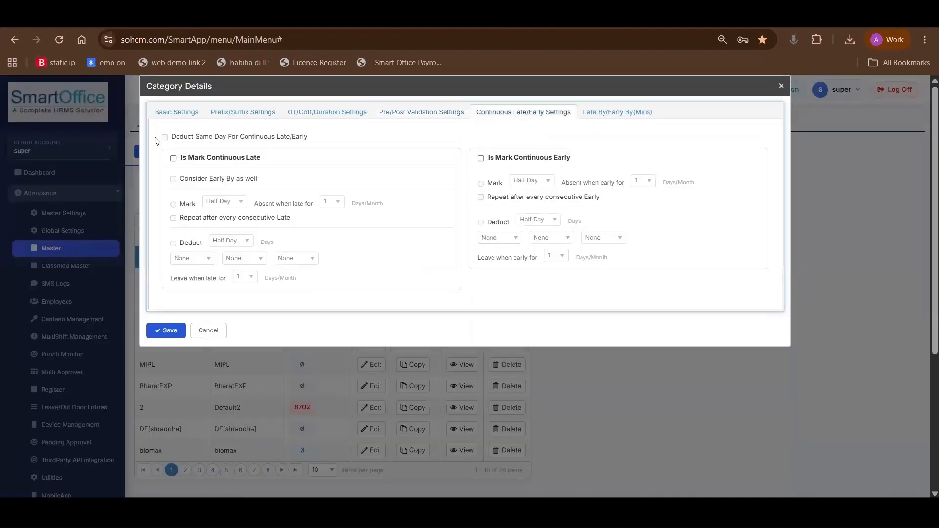
left_click_drag(190, 155, 259, 163)
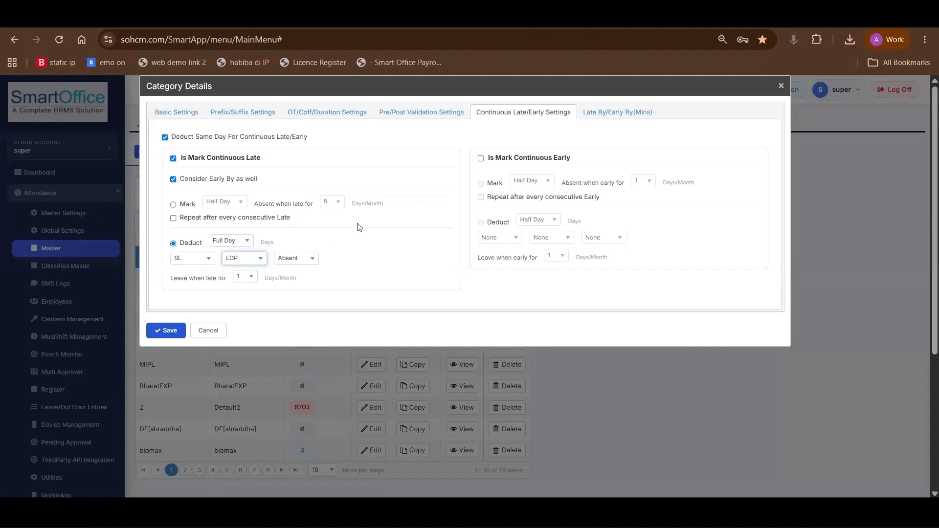
left_click(481, 159)
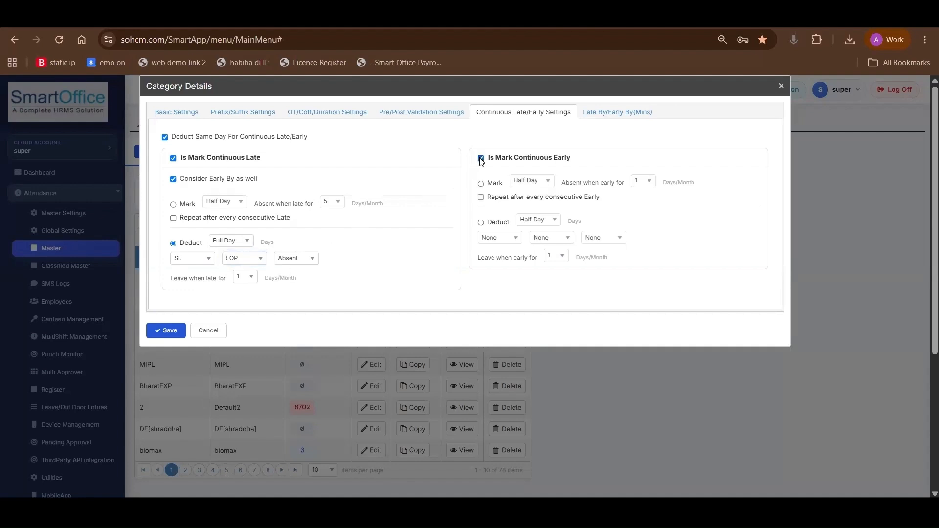
left_click(481, 159)
Step: For the daily-basis late-by rule, enter 10 minutes for marking a half day, and switch the rule to Deduct
left_click(618, 113)
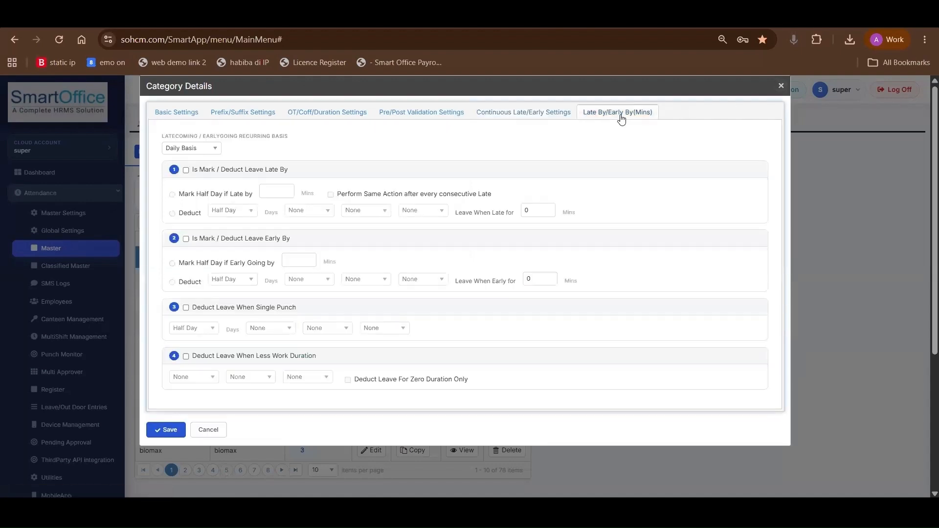
left_click(523, 113)
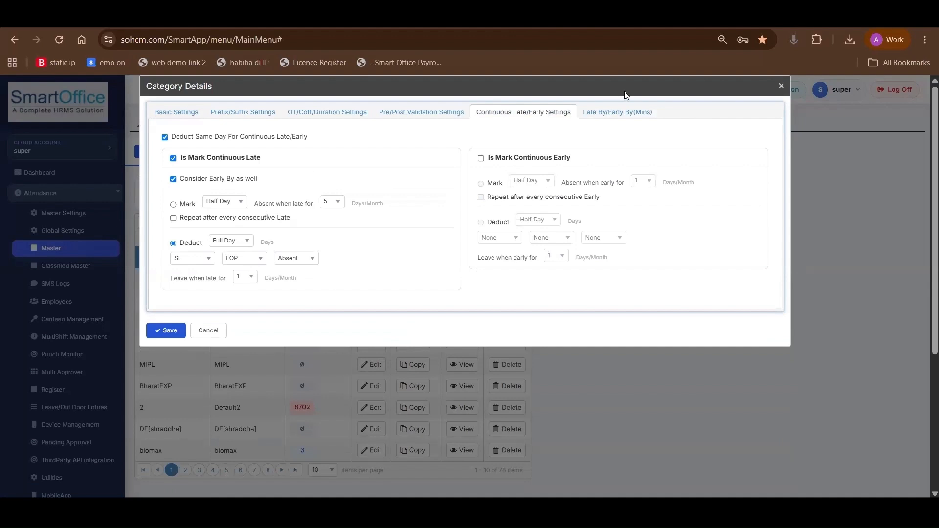
left_click(617, 113)
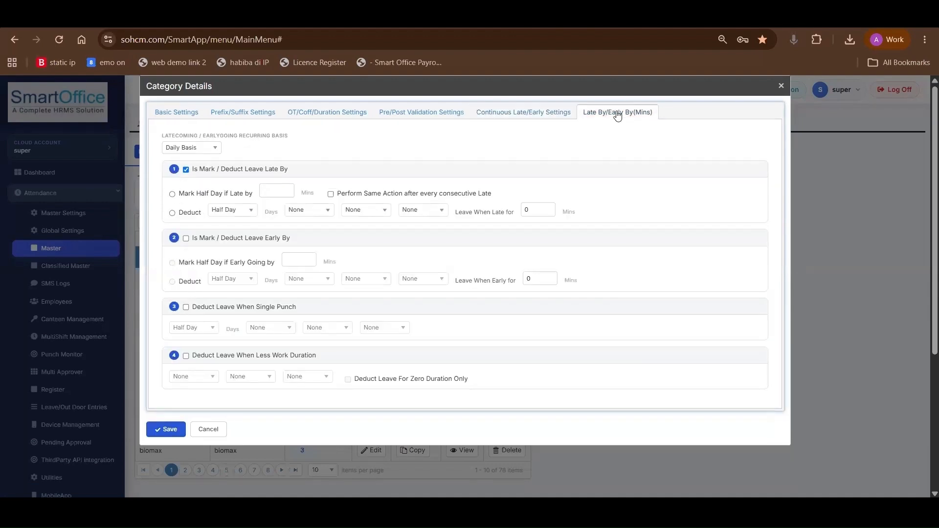
left_click(173, 194)
left_click(189, 149)
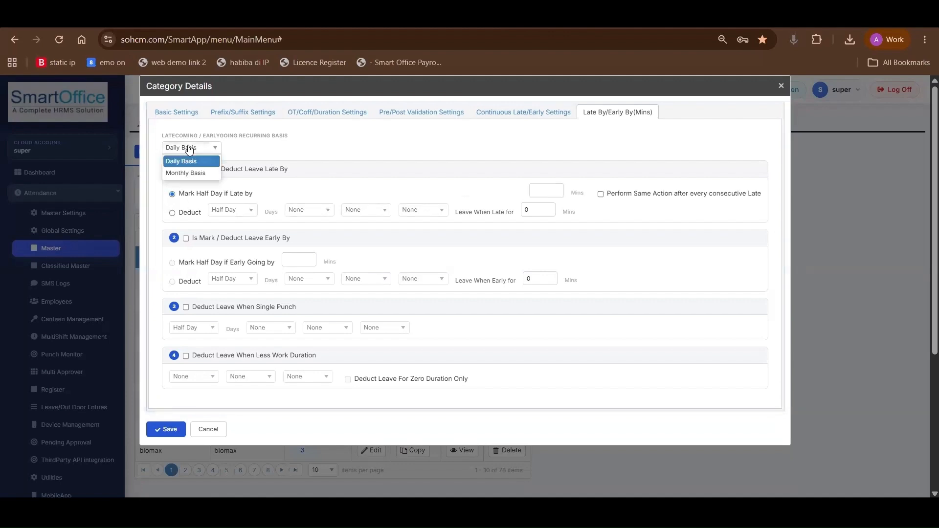
left_click(186, 159)
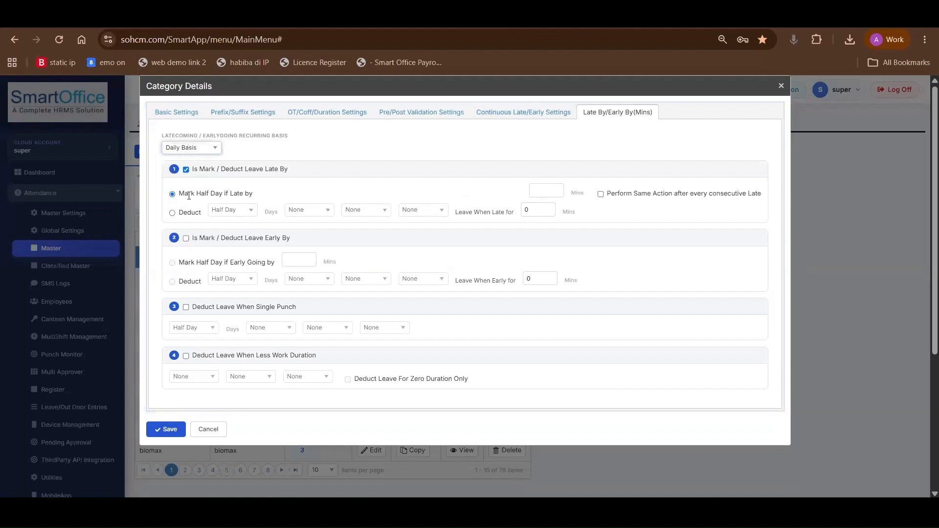
left_click_drag(189, 194, 235, 194)
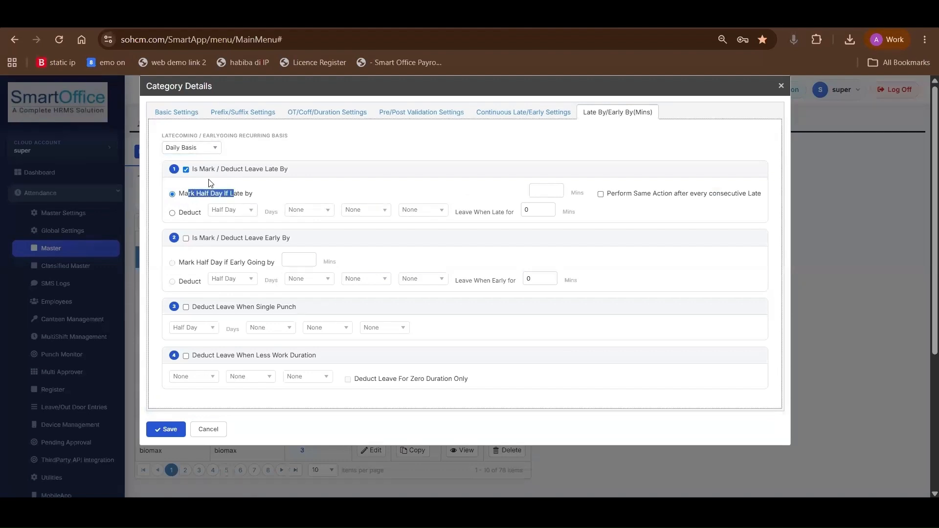
left_click(551, 189)
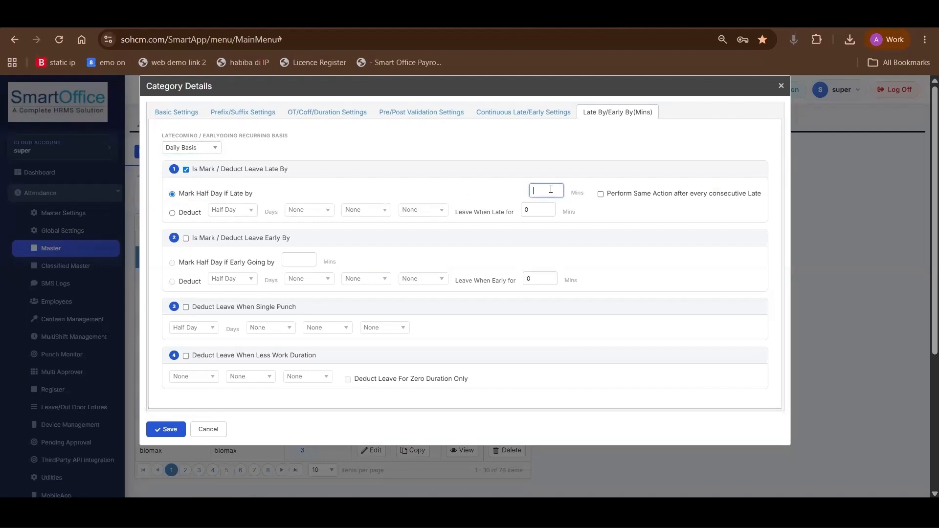
type("10")
left_click(172, 213)
Step: Enable the early-by rule and set it to deduct a half day of leave when early for 10 minutes
left_click(185, 238)
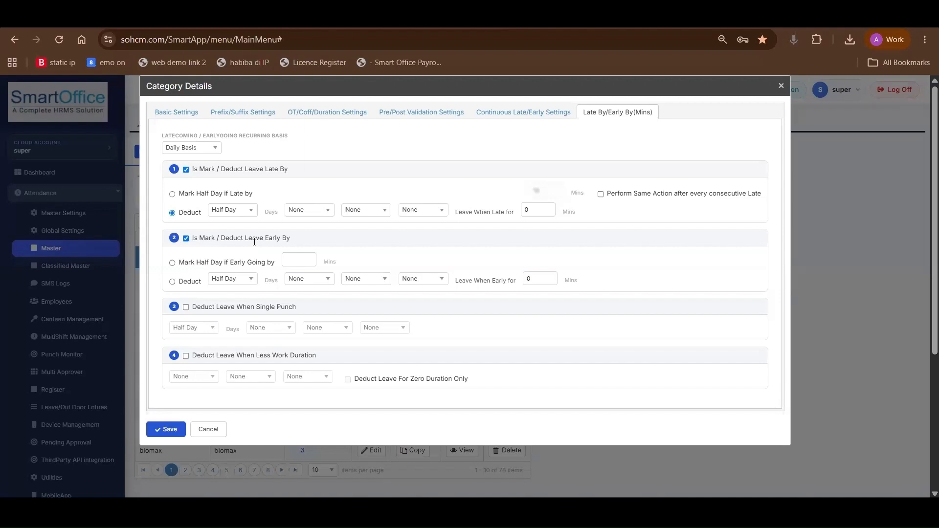
left_click(173, 263)
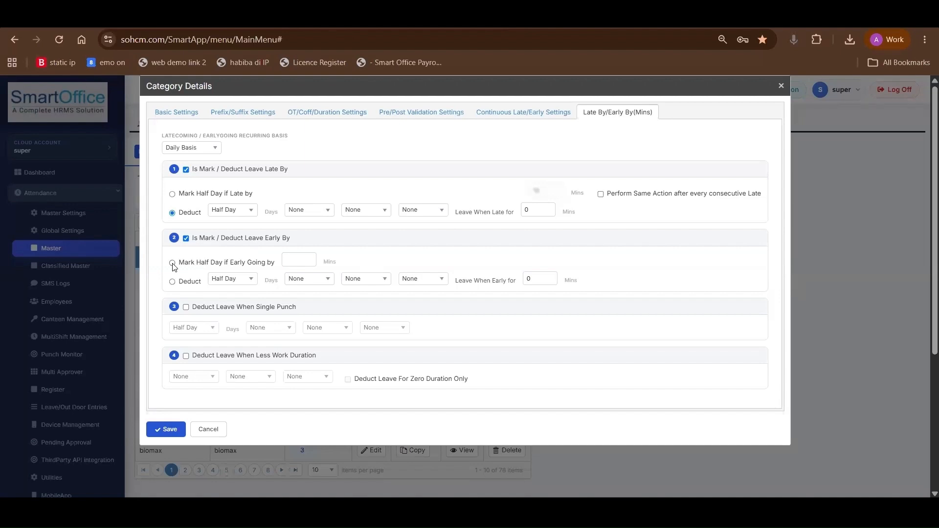
left_click(533, 279)
type("10")
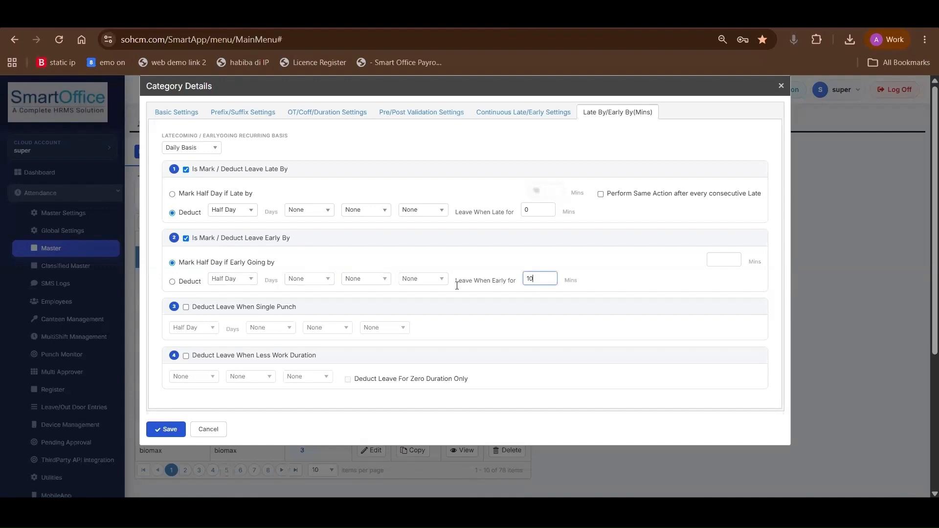
left_click_drag(197, 262, 223, 263)
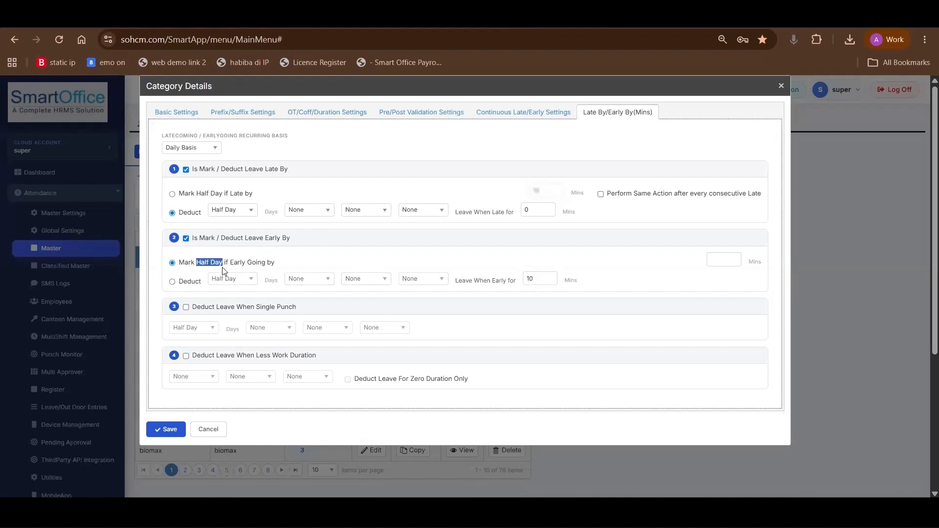
left_click(172, 282)
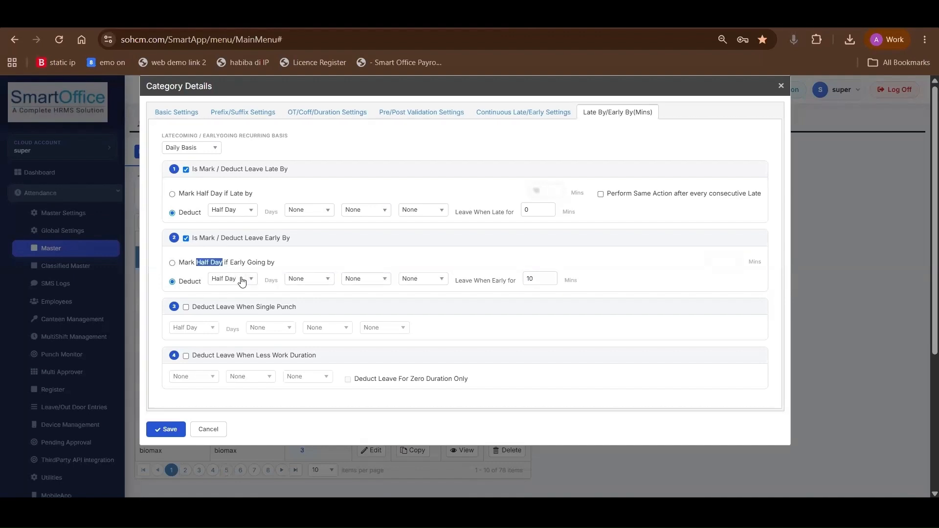
left_click(247, 279)
left_click(265, 297)
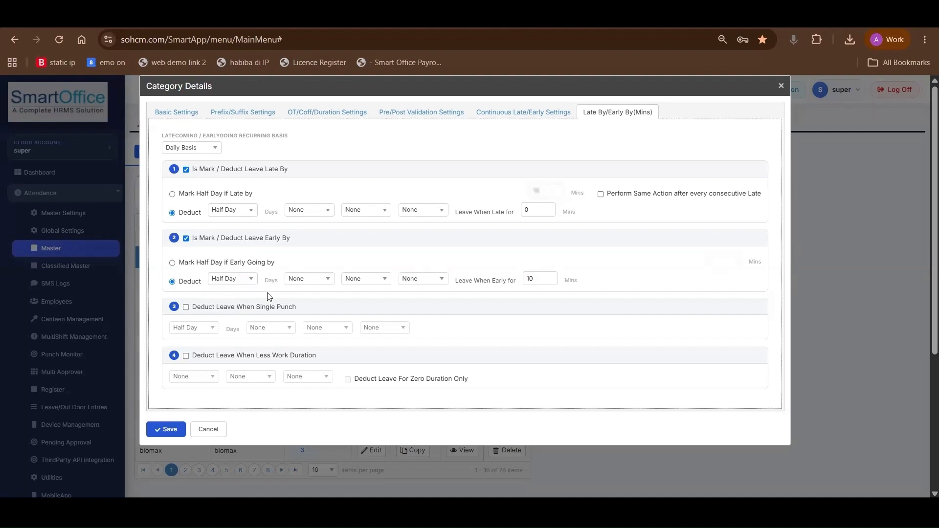
Step: Enable leave deduction for a single punch, set to Full Day with Absent as the third leave choice
scroll(188, 239, "down", 2)
left_click(186, 237)
left_click_drag(197, 236, 309, 243)
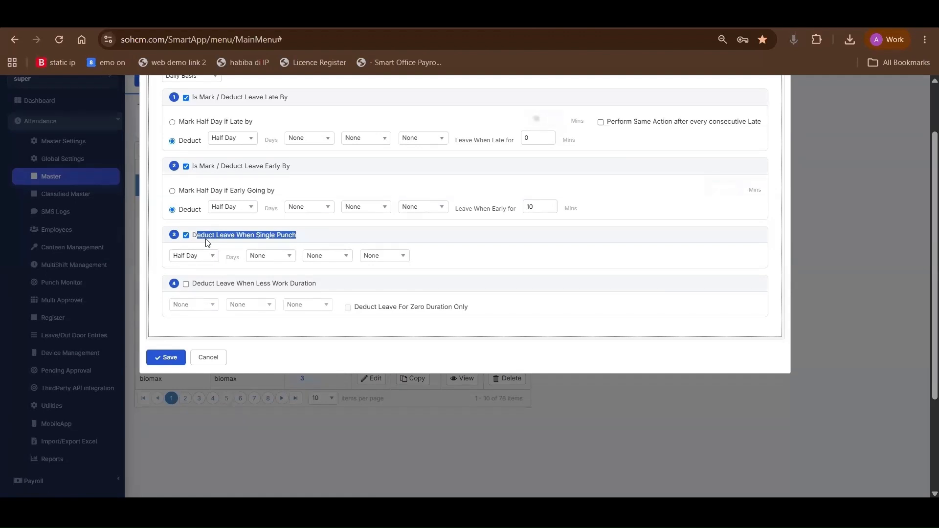
left_click(202, 257)
left_click(200, 281)
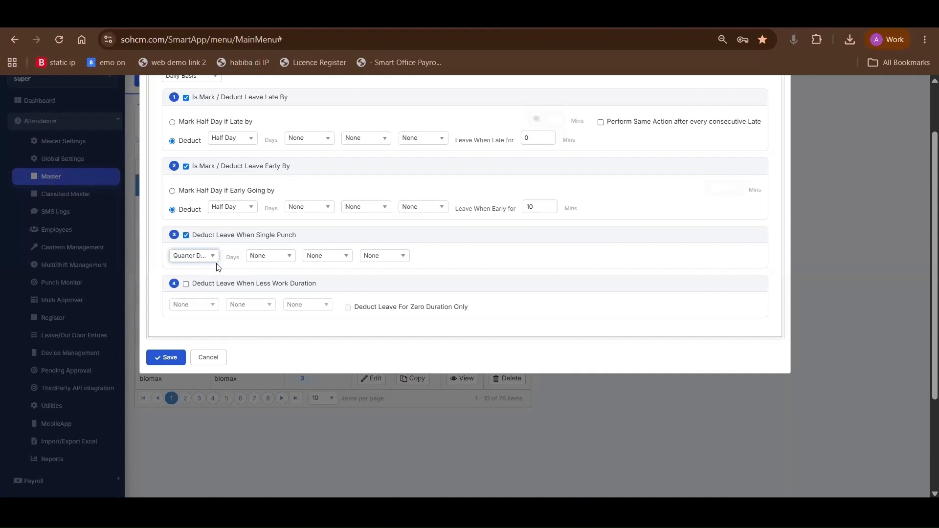
left_click(193, 255)
left_click(196, 292)
left_click(270, 256)
left_click(344, 257)
left_click(391, 257)
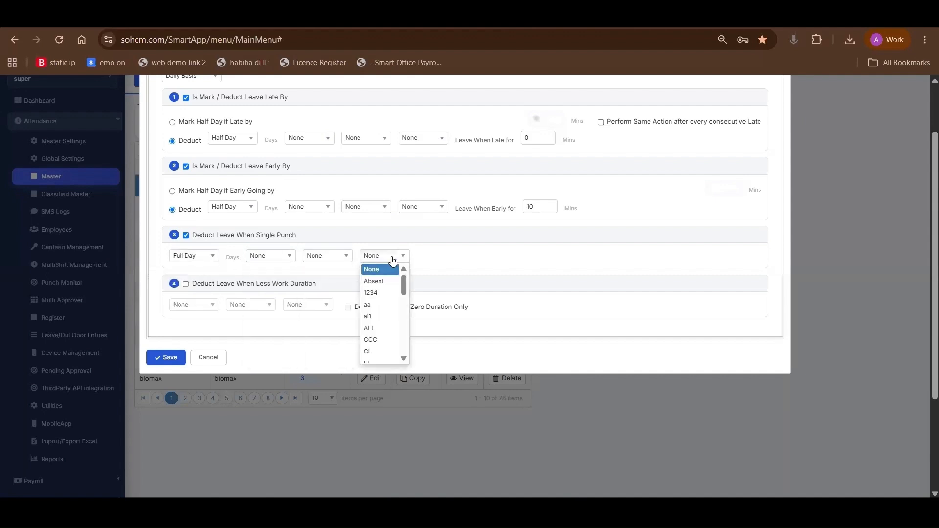
left_click(375, 282)
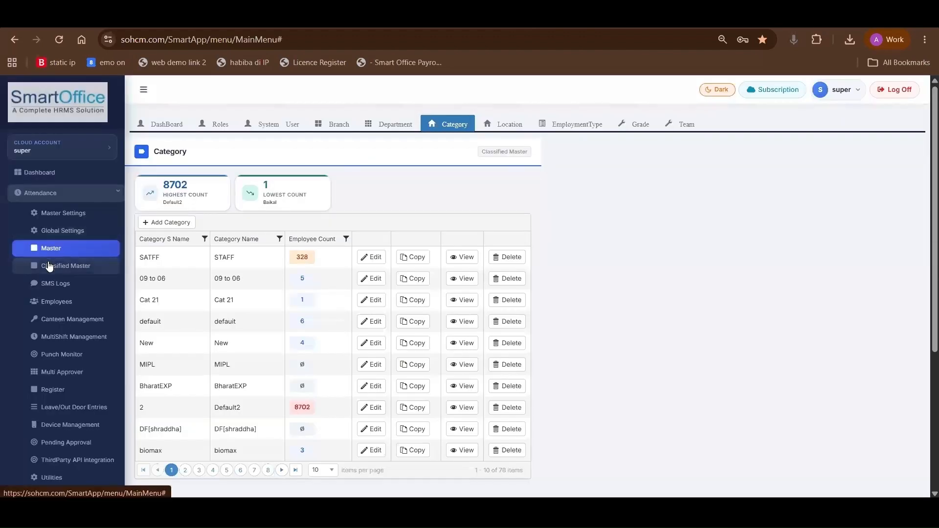
Step: View the Designation list in Classified Master and its blank new-designation form, closing the form without saving
left_click(66, 272)
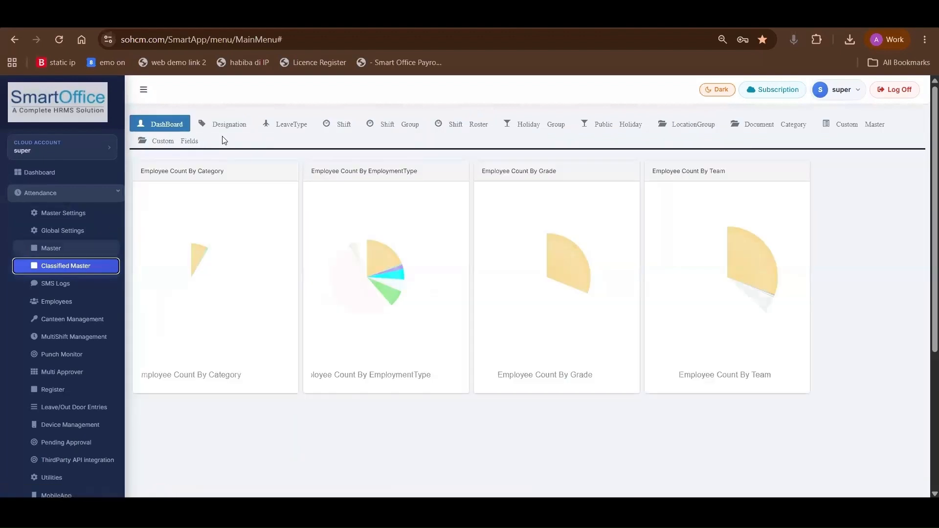
left_click(228, 131)
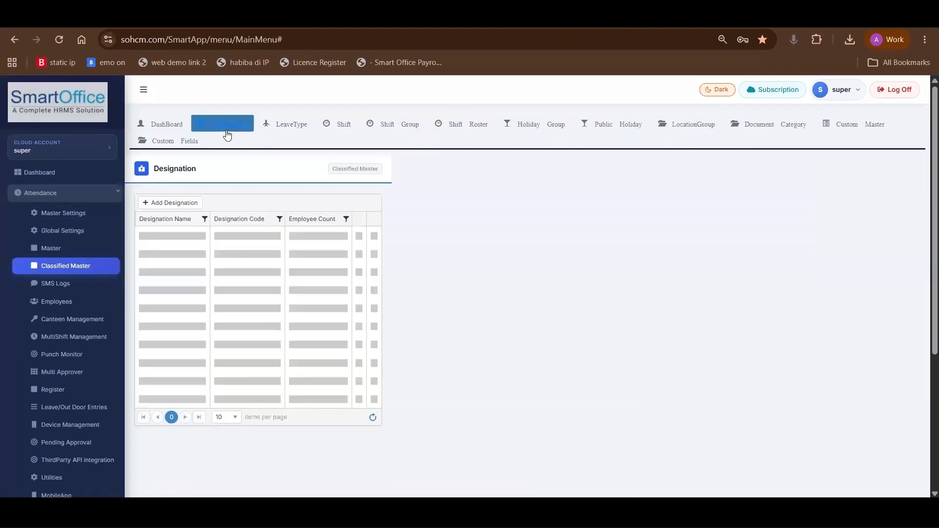
left_click(170, 203)
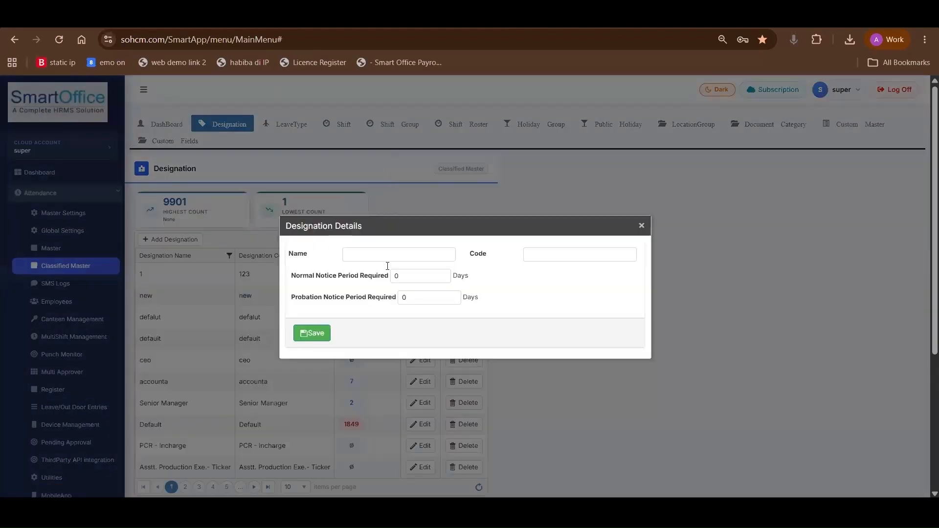
left_click(387, 256)
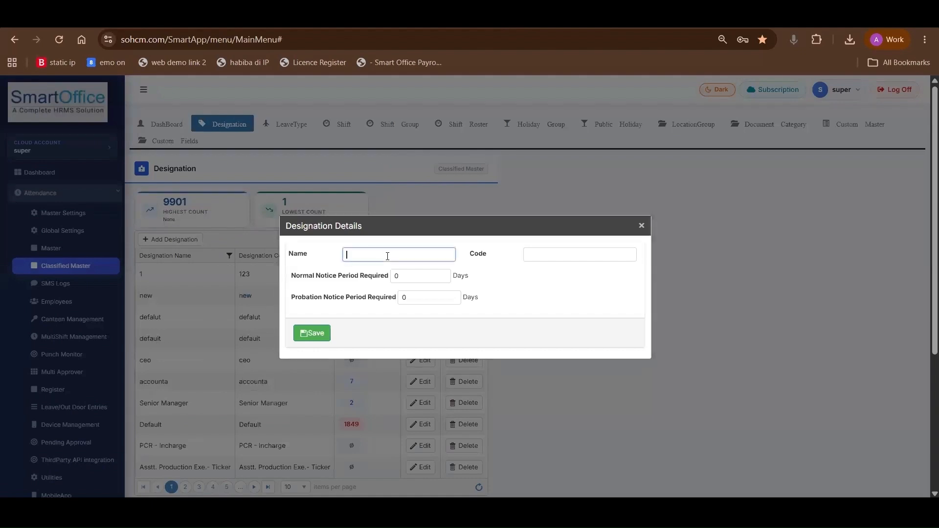
left_click(632, 237)
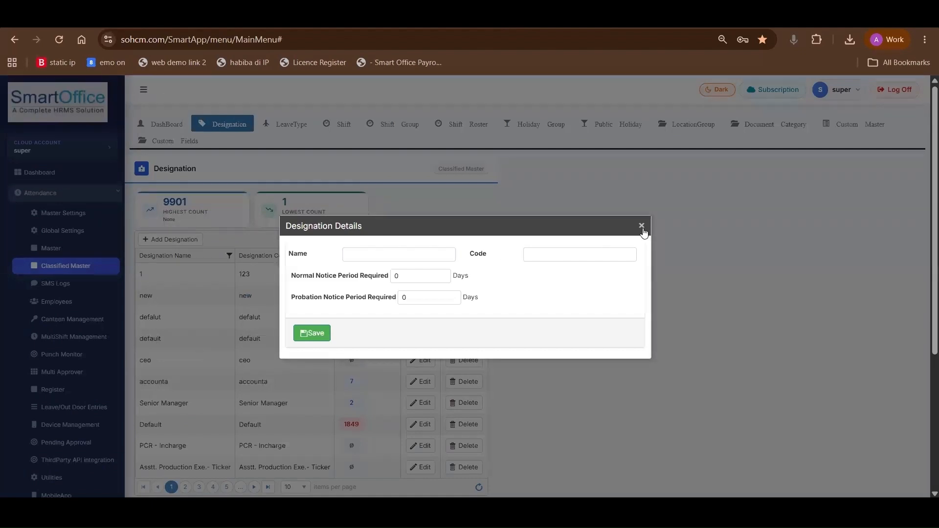
left_click(642, 230)
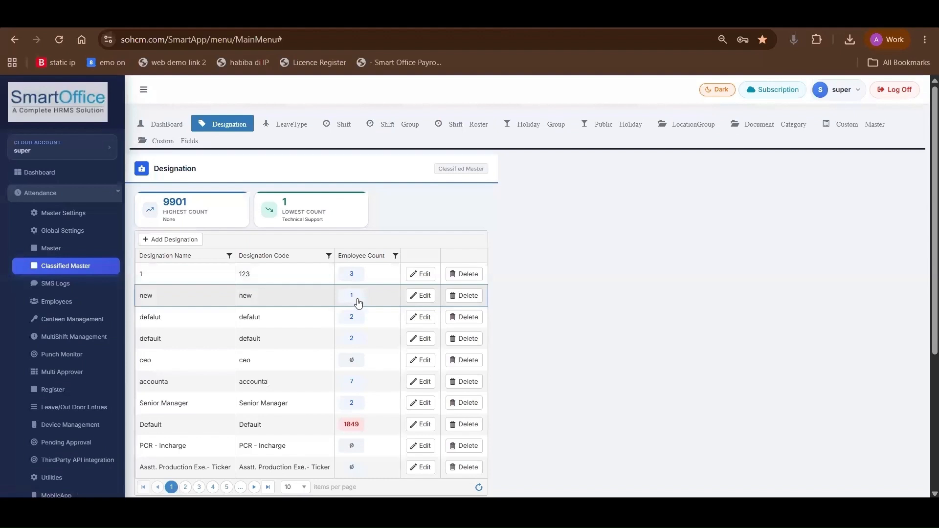
scroll(357, 302, "down", 2)
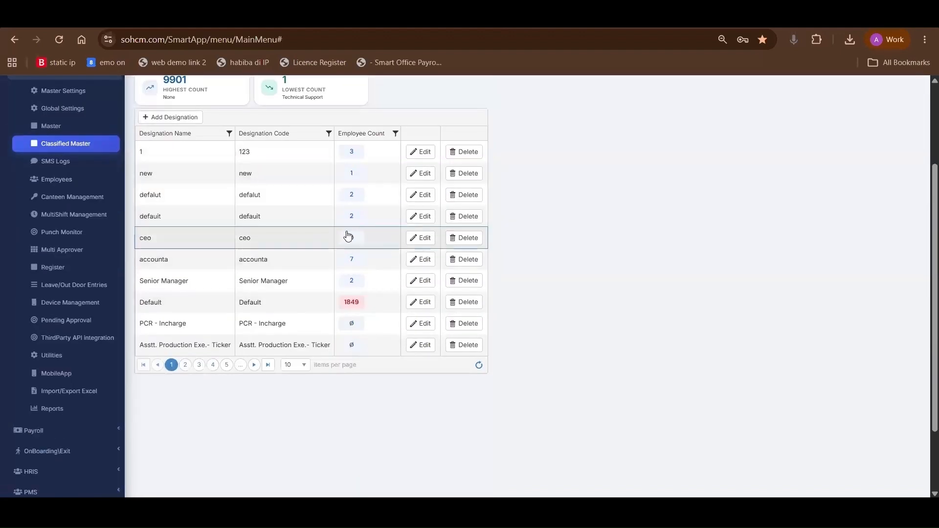
scroll(346, 233, "up", 2)
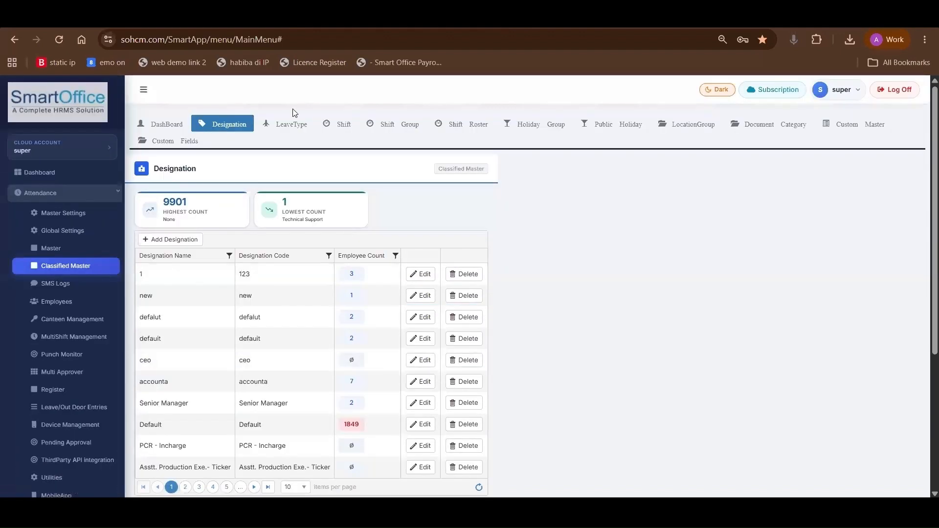
Step: Start a new shift in the Shift master and go through its name, code and company fields
left_click(325, 126)
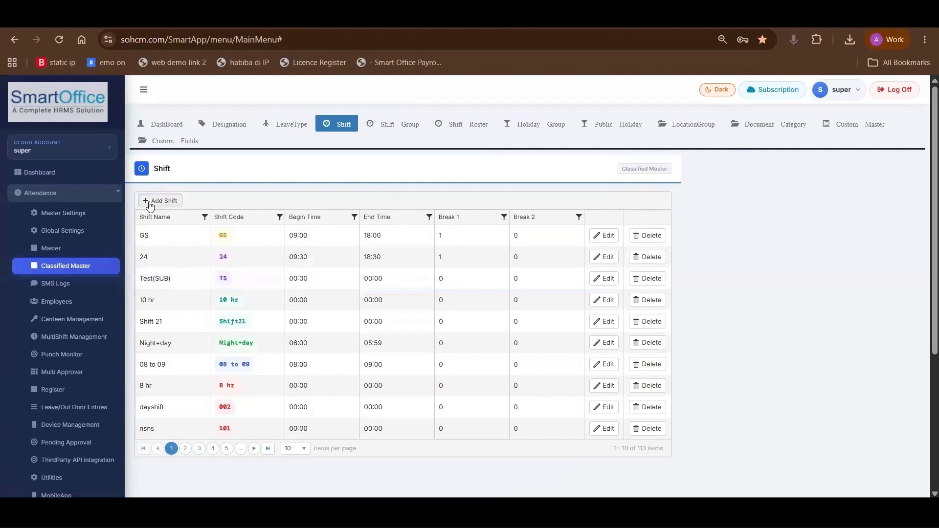
left_click(150, 203)
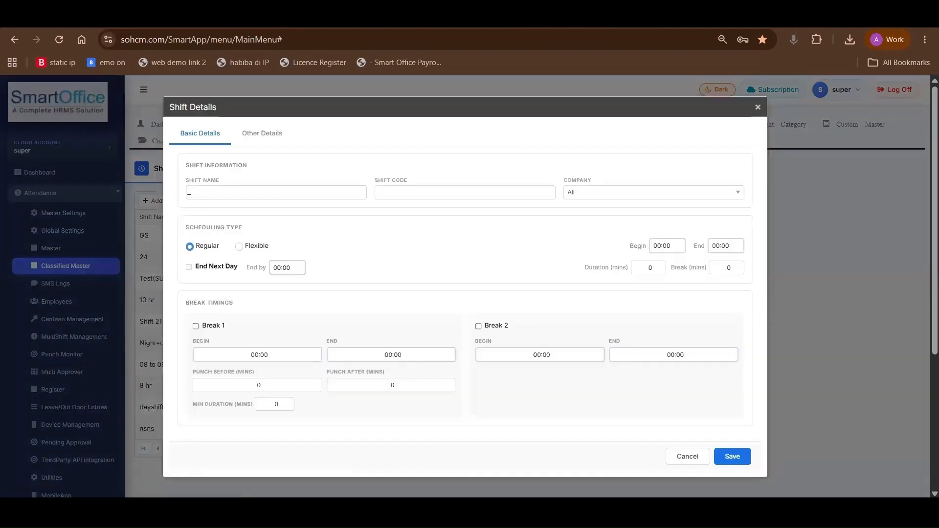
left_click(188, 191)
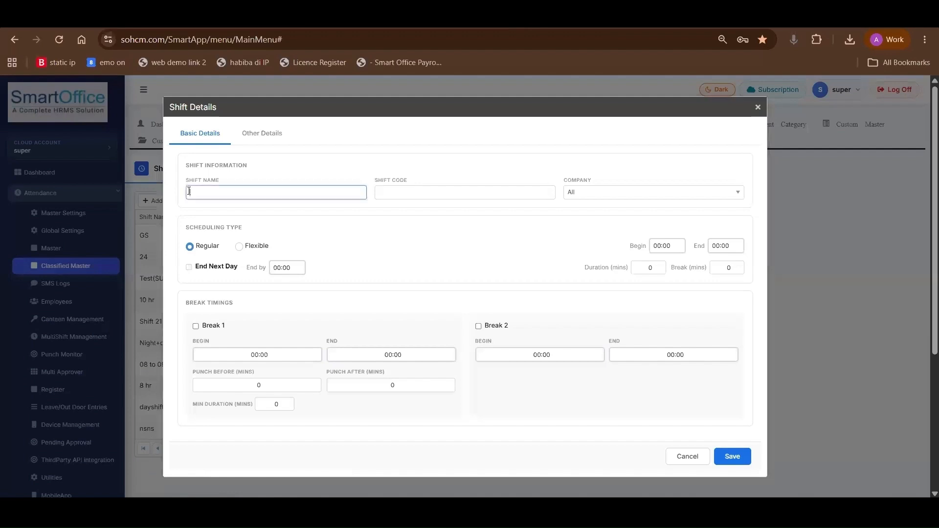
left_click(441, 190)
key("Tab")
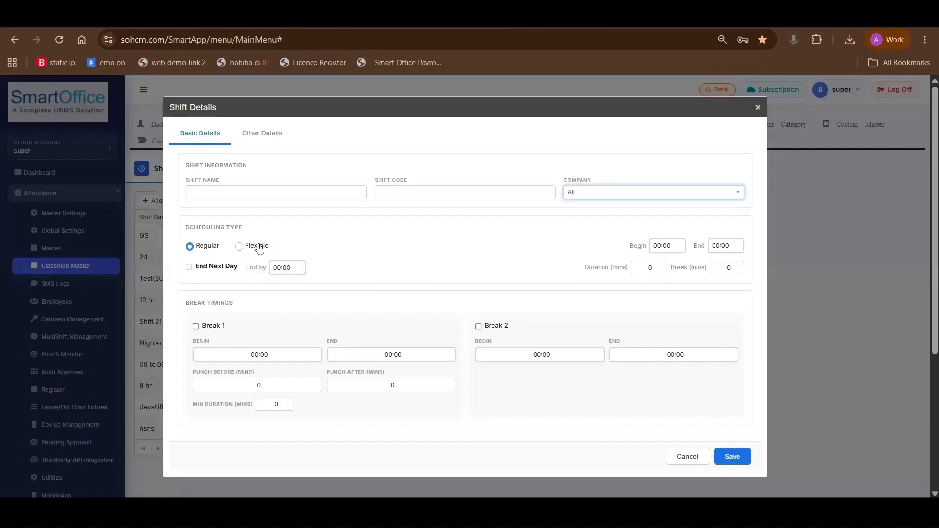
scroll(255, 245, "down", 2)
scroll(254, 183, "up", 1)
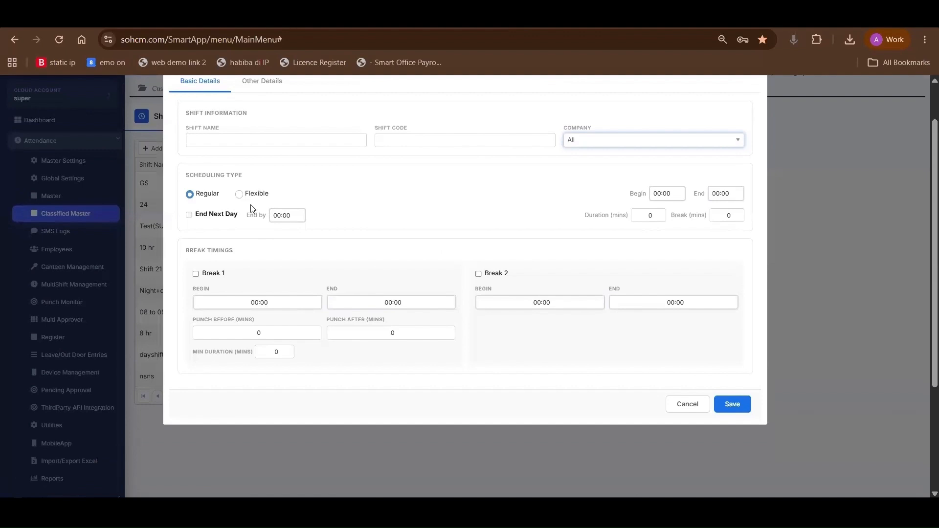
Step: Try the Flexible scheduling type with End Next Day enabled, and set the scheduling type back to Regular
left_click(239, 195)
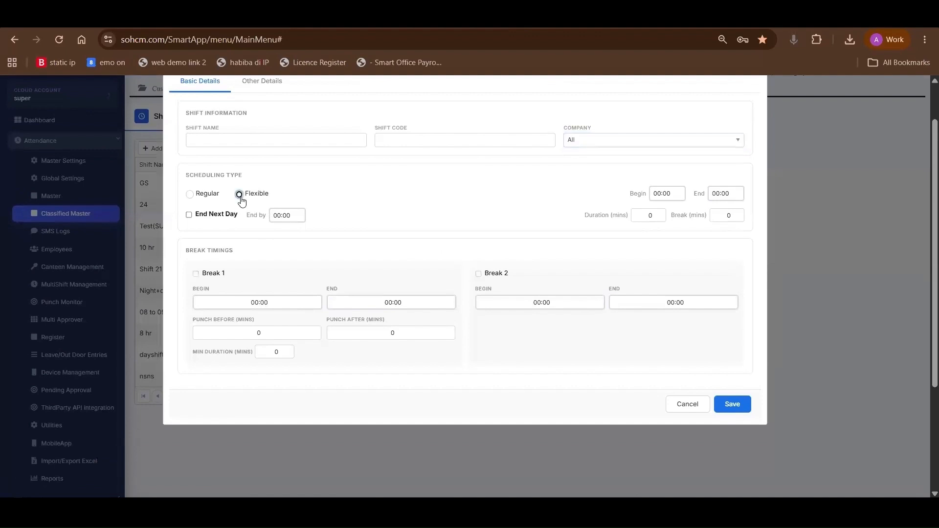
left_click(190, 195)
left_click(239, 195)
left_click(189, 215)
left_click(281, 213)
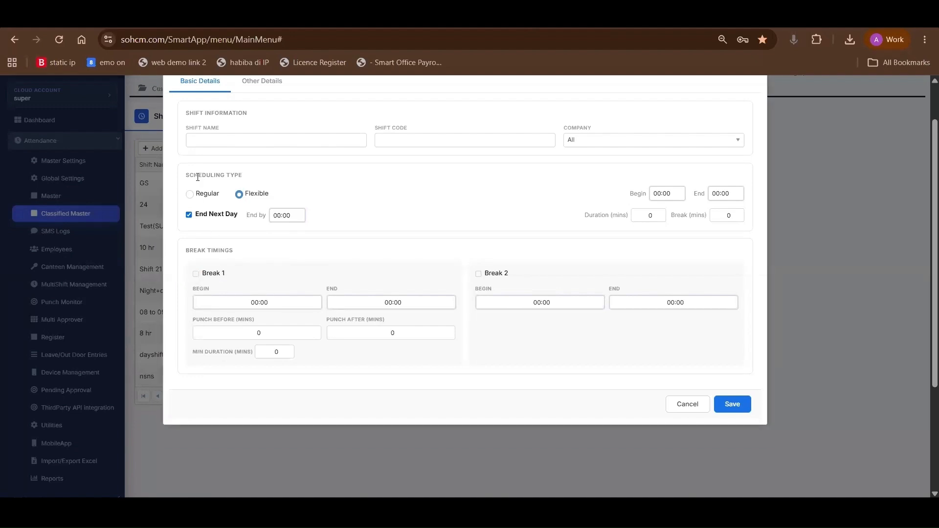
left_click(190, 194)
Step: Enable Break 1 and Break 2 for the shift and go through their begin and end time fields
left_click(204, 273)
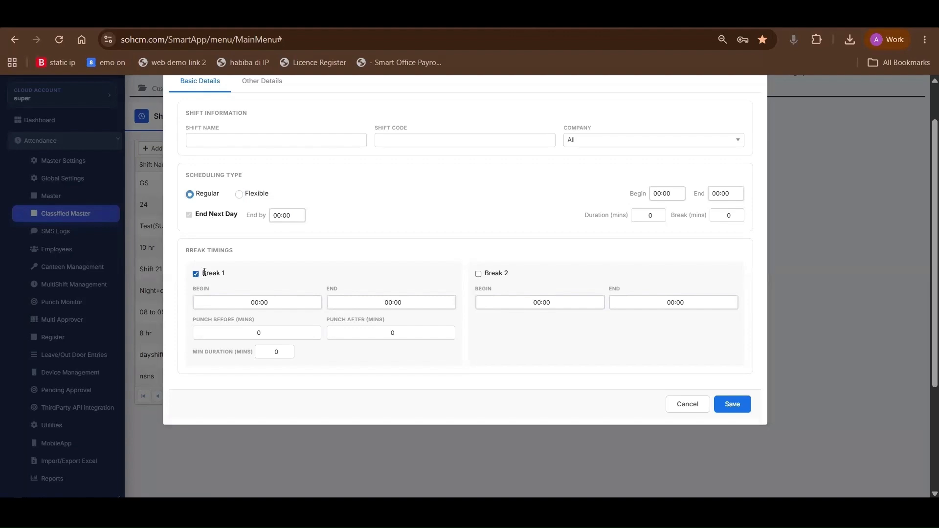
left_click_drag(204, 273, 305, 289)
left_click(284, 293)
left_click(479, 275)
left_click(295, 302)
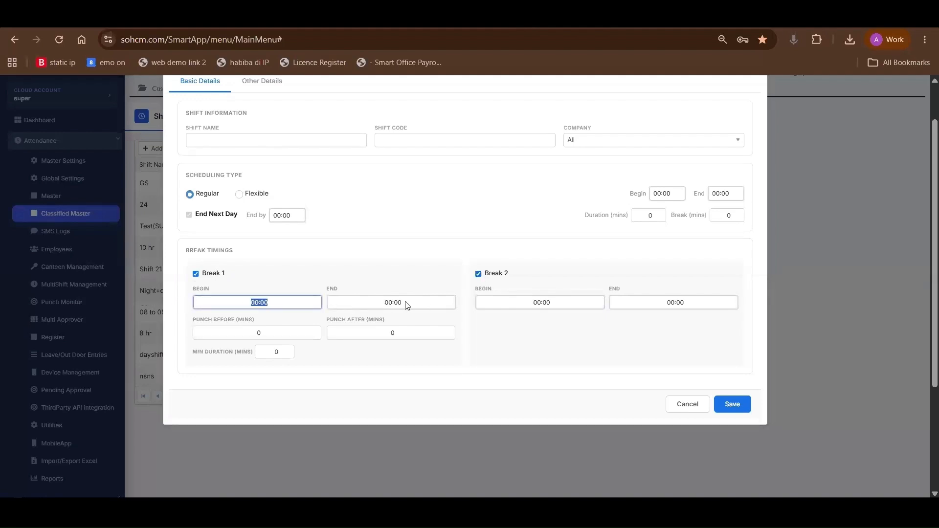
left_click(378, 302)
left_click(550, 304)
left_click(668, 306)
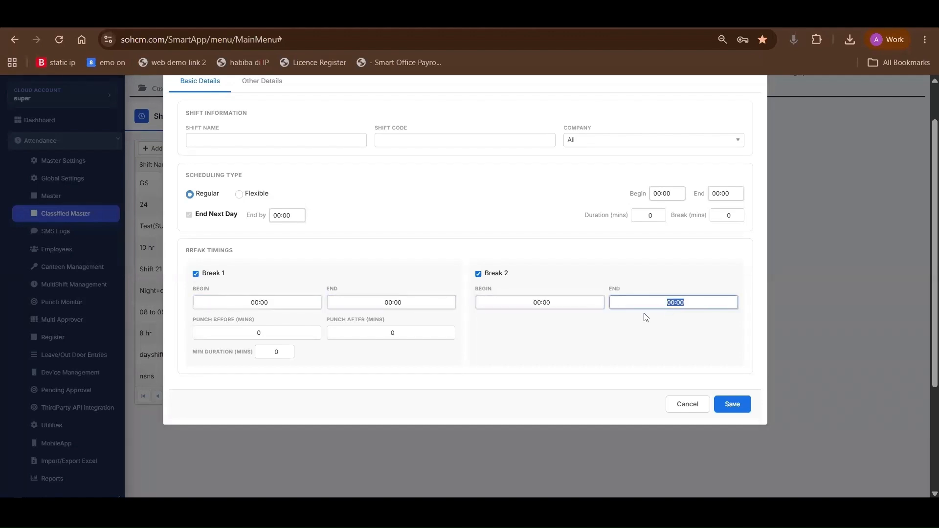
scroll(279, 304, "up", 2)
left_click(279, 304)
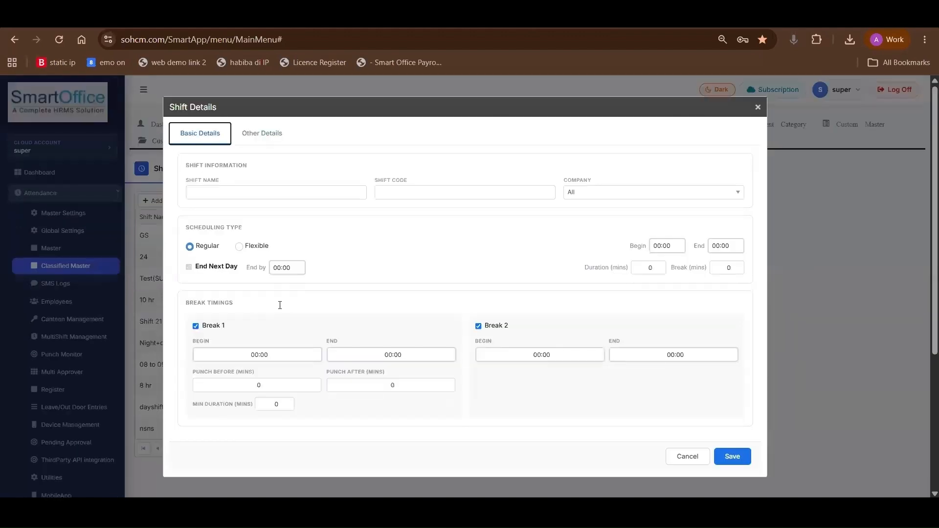
Step: In the shift's other details, enable both punch window options and set the punch begin duration to 60 minutes
left_click(273, 140)
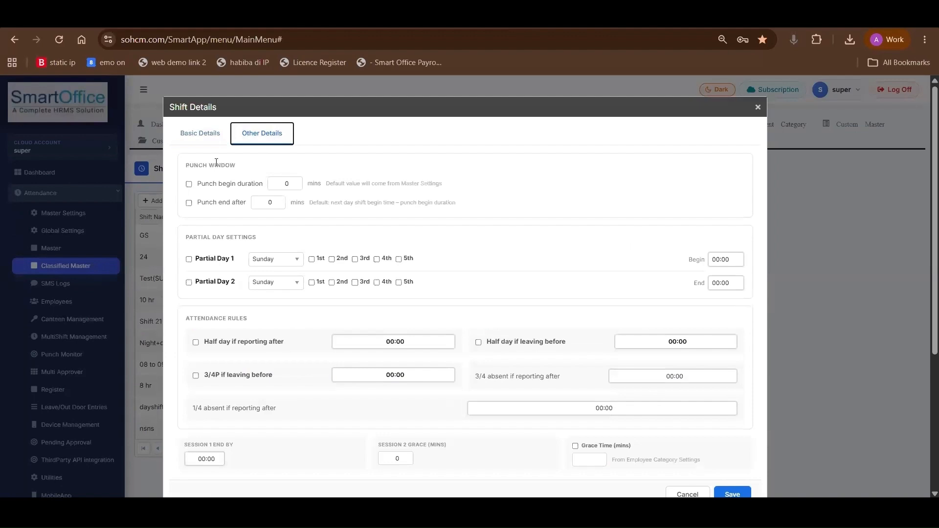
left_click(189, 185)
left_click(189, 203)
double_click(285, 185)
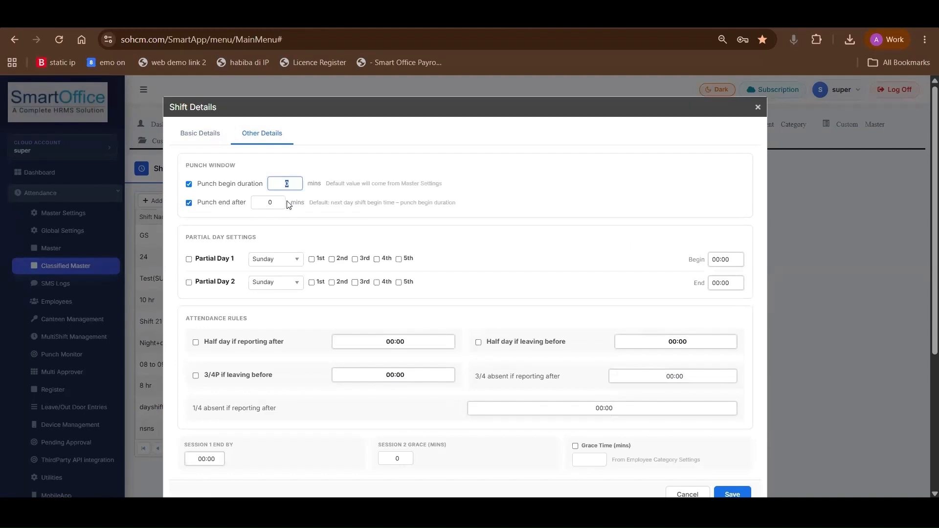
type("60")
key("Tab")
Step: Enable both partial days on Saturday, with the 2nd and 4th weeks for Partial Day 1 and the 2nd for Partial Day 2
left_click(189, 260)
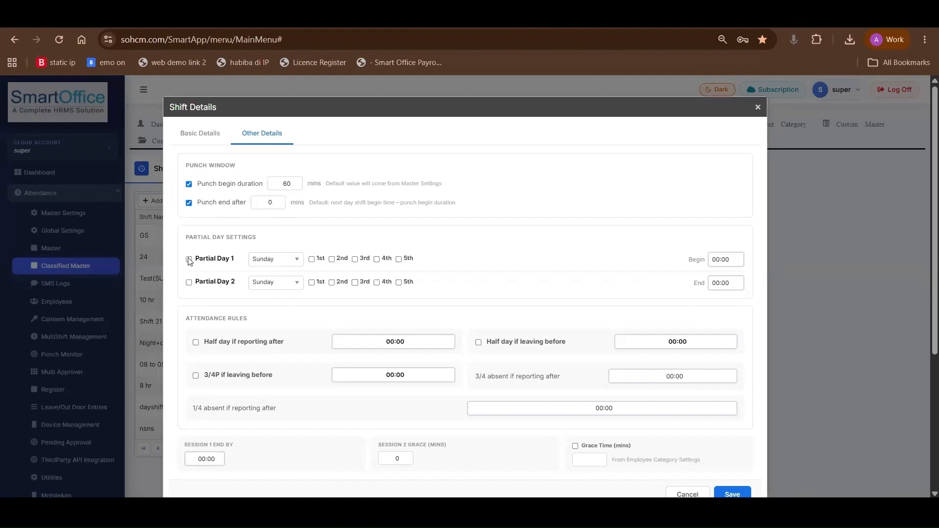
left_click(189, 282)
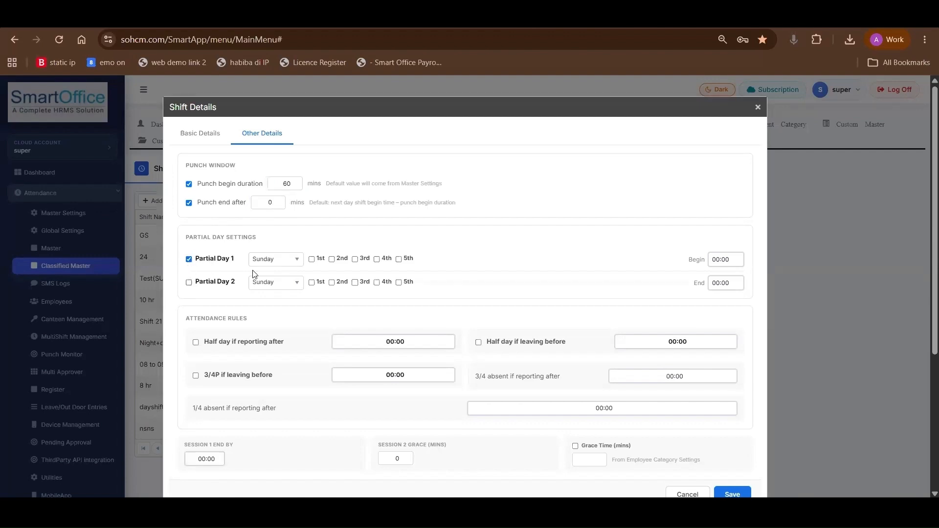
left_click(296, 260)
left_click(288, 344)
left_click(276, 284)
left_click(266, 367)
left_click(333, 260)
left_click(376, 260)
left_click(332, 282)
left_click(738, 262)
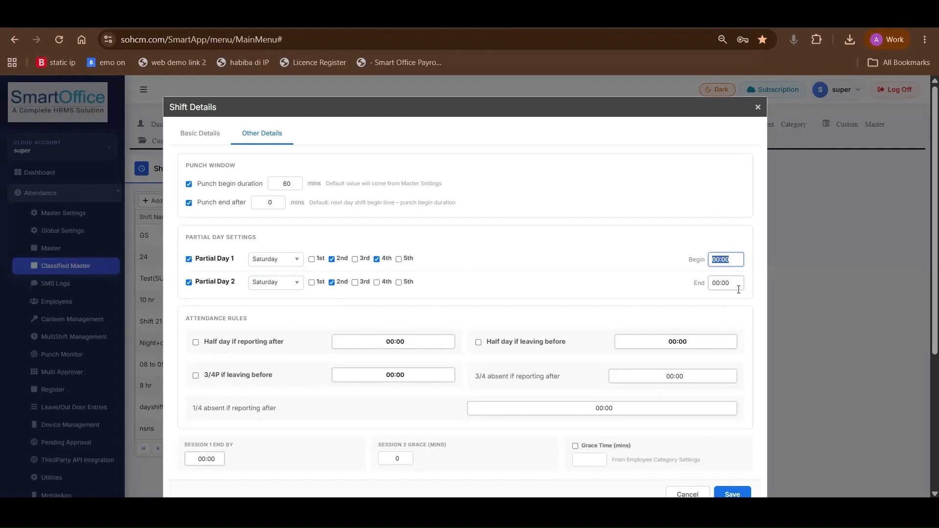
key("Tab")
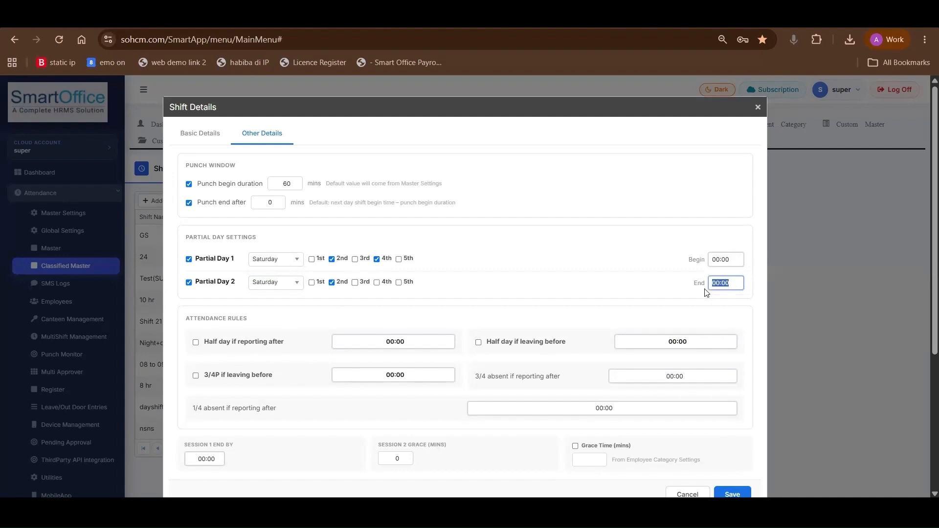
Step: Enable the attendance rule for a half day if reporting after, with the time set to 11:00
scroll(706, 293, "down", 1)
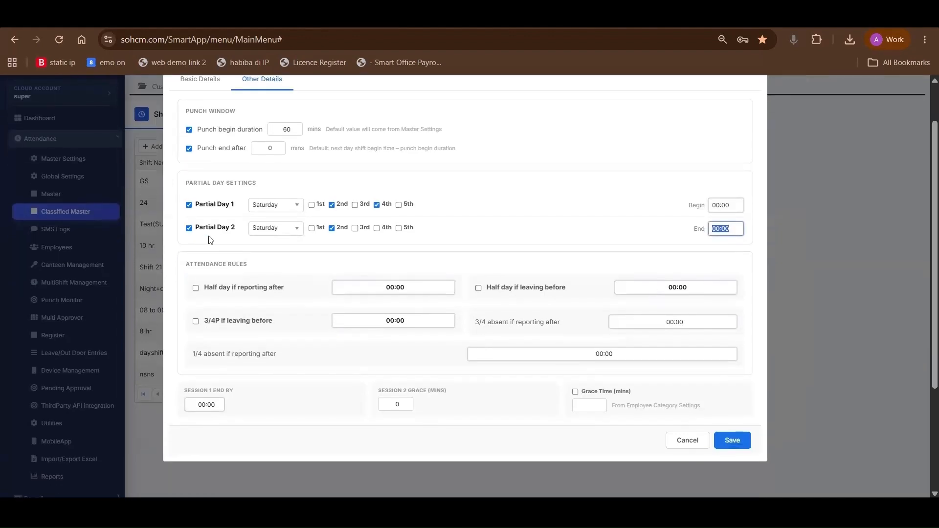
left_click_drag(183, 267, 259, 268)
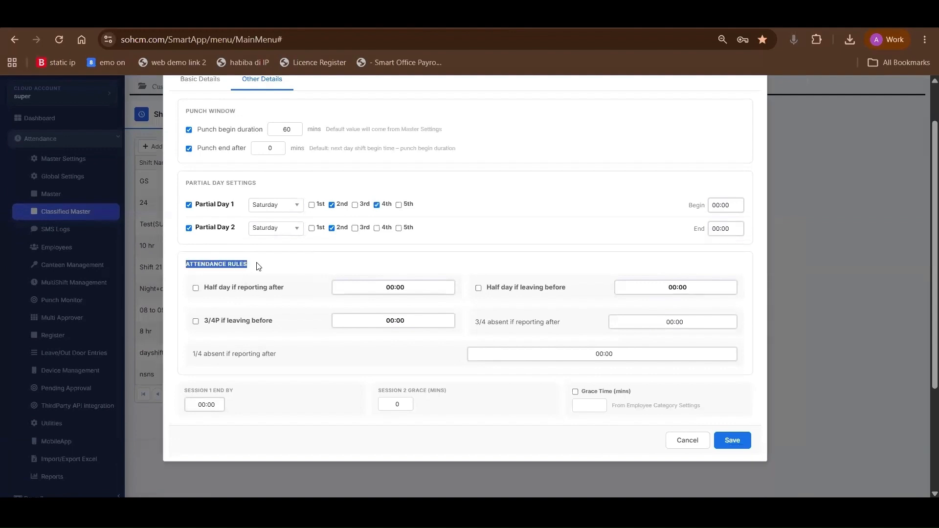
left_click(196, 288)
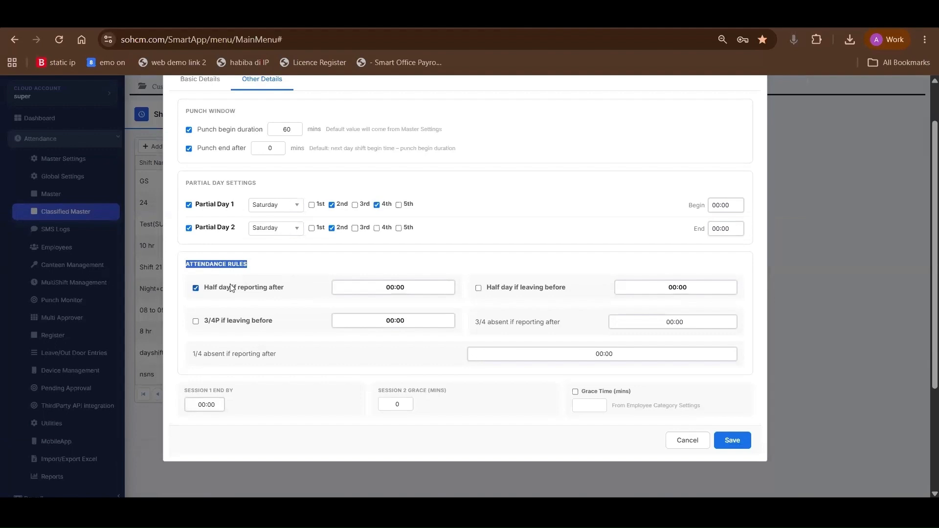
left_click_drag(205, 288, 272, 292)
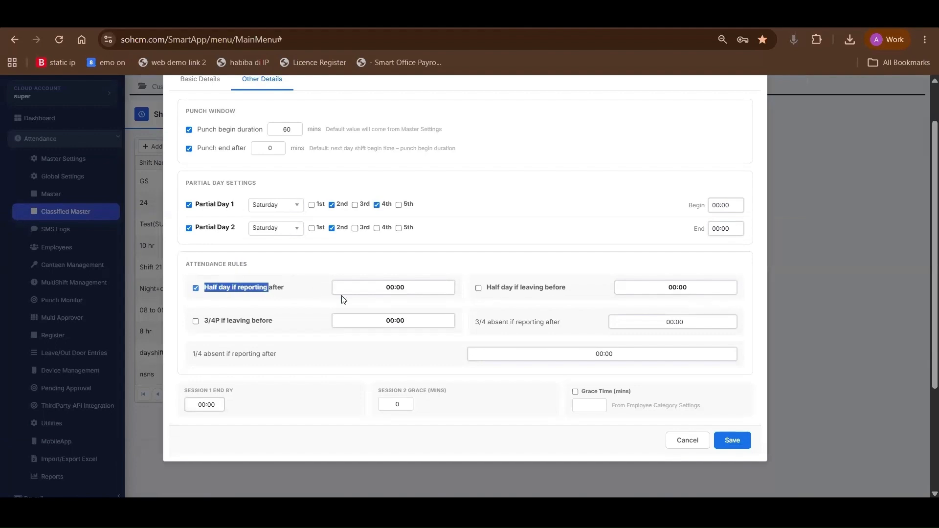
left_click(390, 288)
type("11:00")
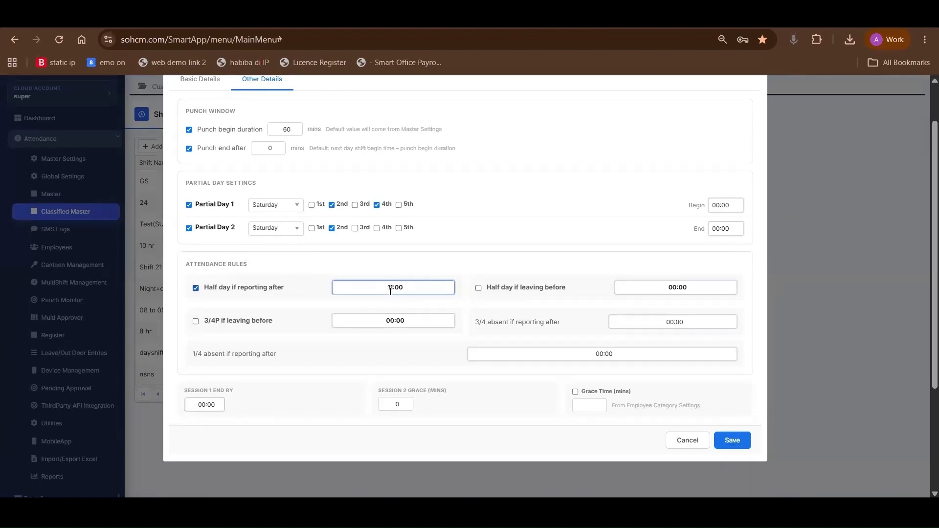
left_click(472, 312)
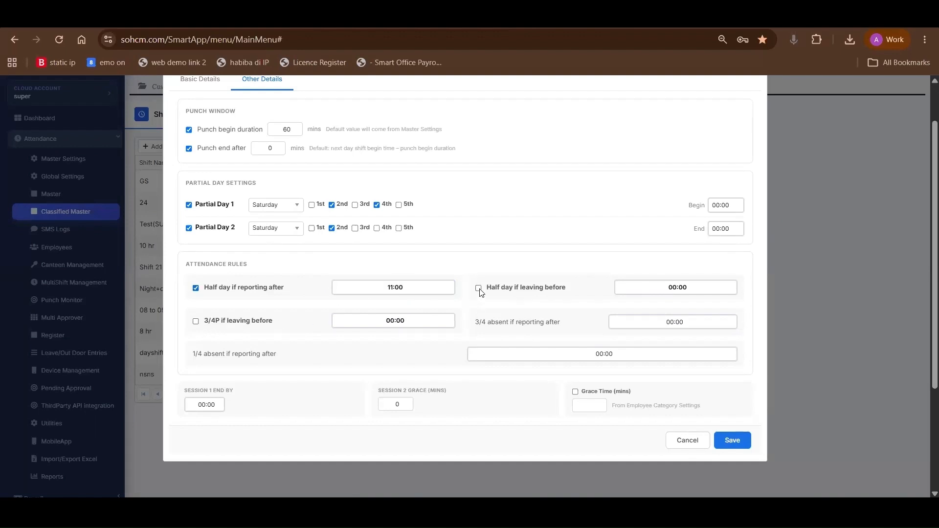
Step: Enable the half day if leaving before rule and set its time to 16:00
left_click(479, 289)
left_click(678, 287)
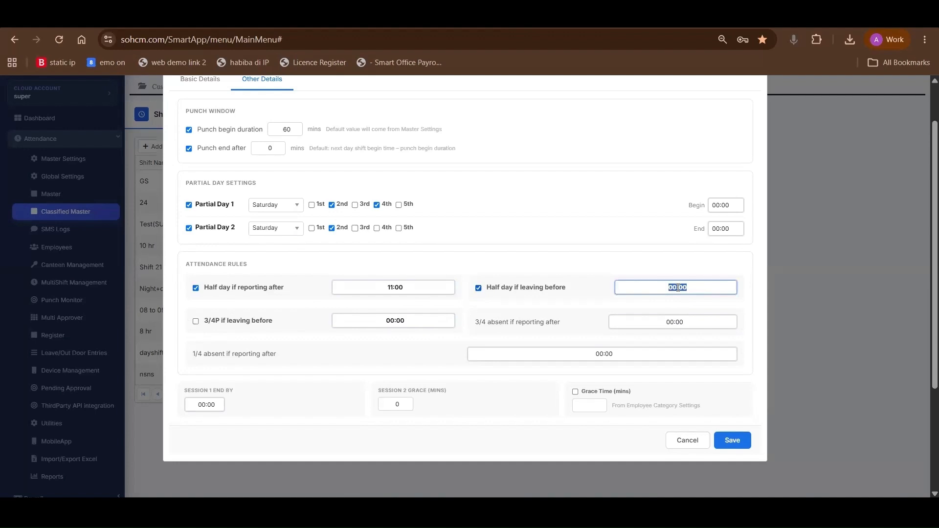
type("16:00")
Step: Enable the 3/4P if leaving before rule and point out the neighbouring 3/4 absent if reporting after rule
scroll(292, 323, "down", 1)
left_click(299, 317)
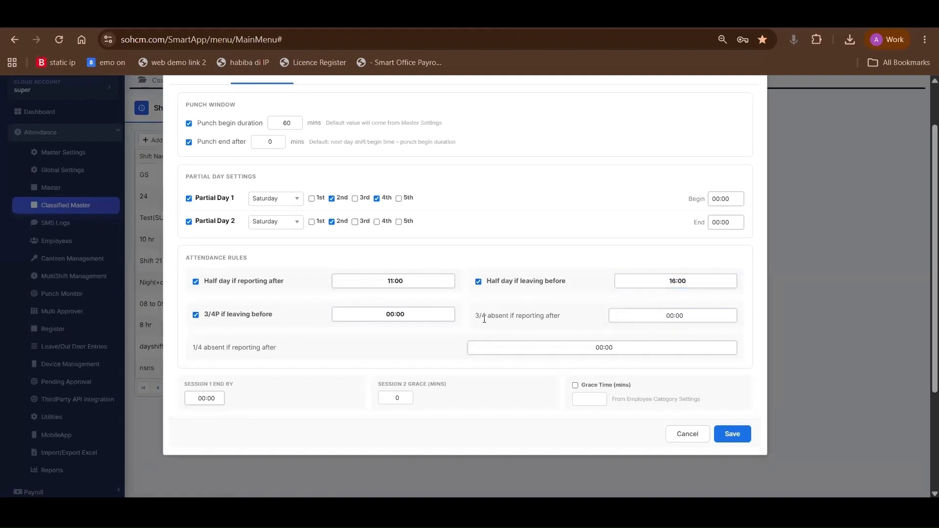
double_click(484, 318)
left_click(208, 317)
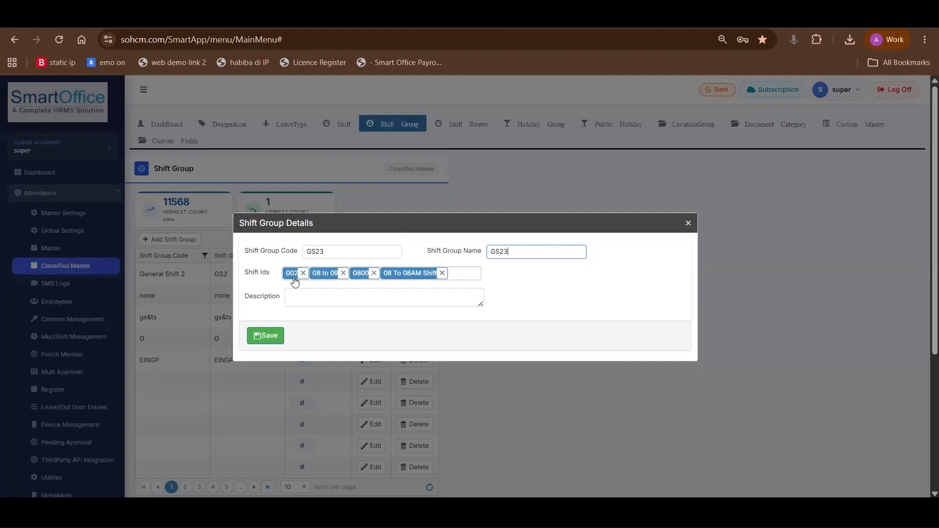
Step: Close the shift group form without saving and start a new shift roster with weekly occurrence
left_click(688, 224)
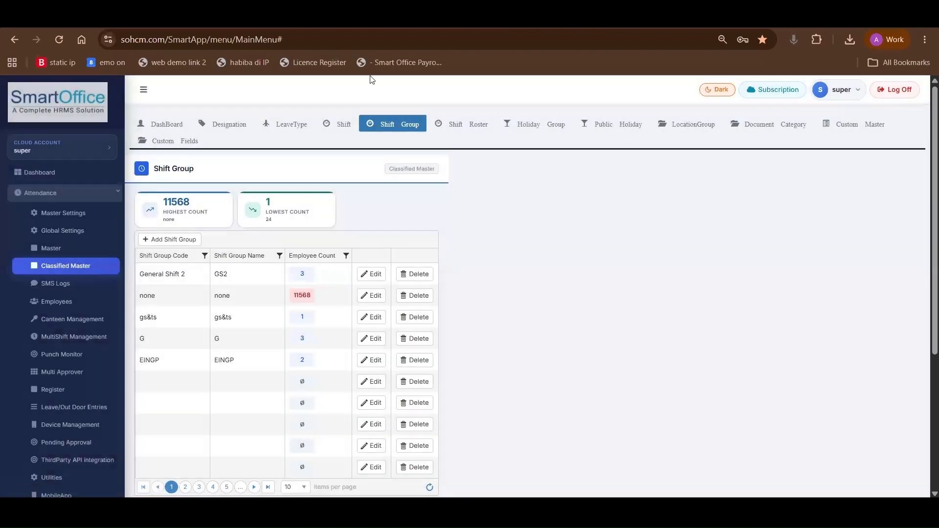
left_click(441, 125)
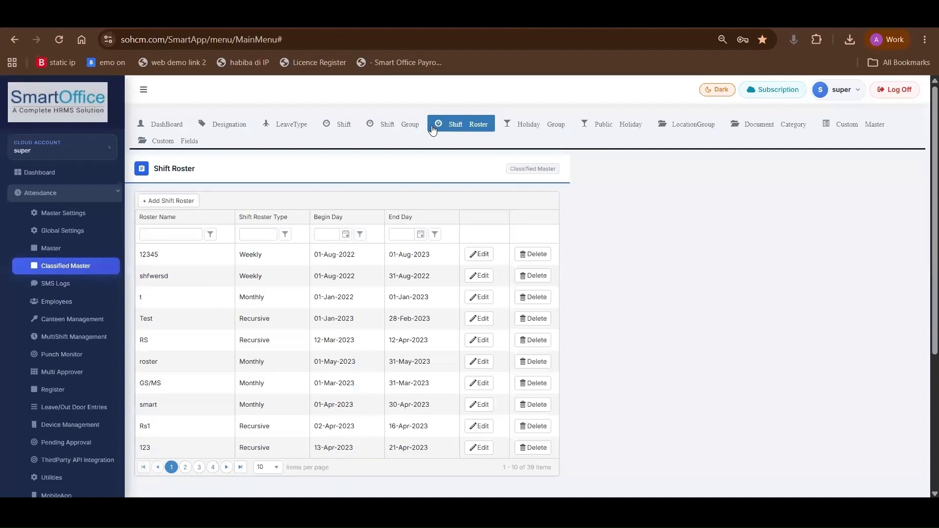
left_click(150, 200)
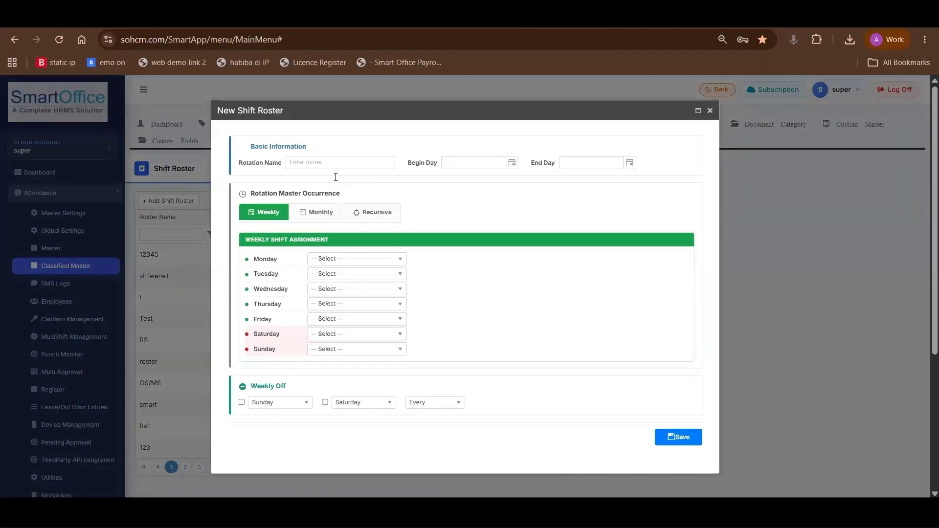
left_click(320, 211)
left_click(268, 213)
Step: Assign weekly roster shifts: 0800 for Monday, 09:30 to 06:00 for Tuesday and 10 hr for Wednesday
left_click(321, 259)
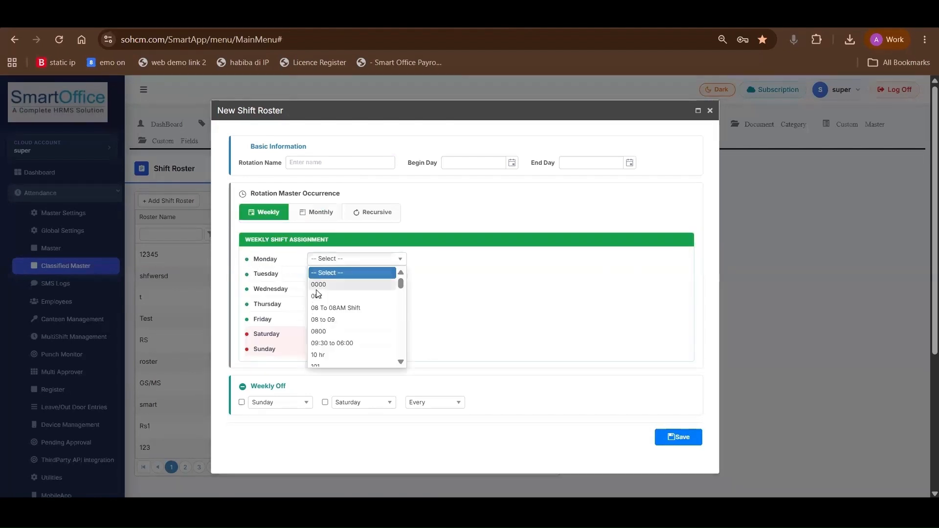
left_click(330, 332)
left_click(333, 275)
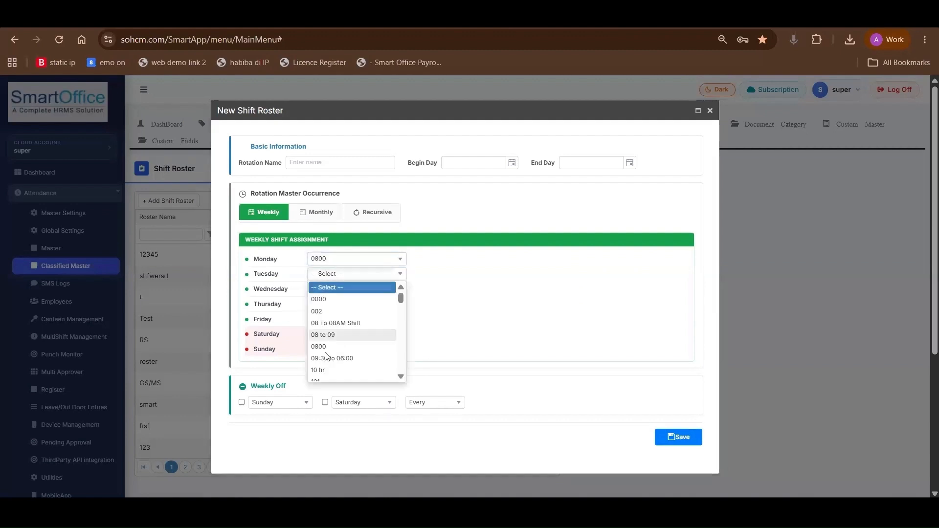
left_click(332, 359)
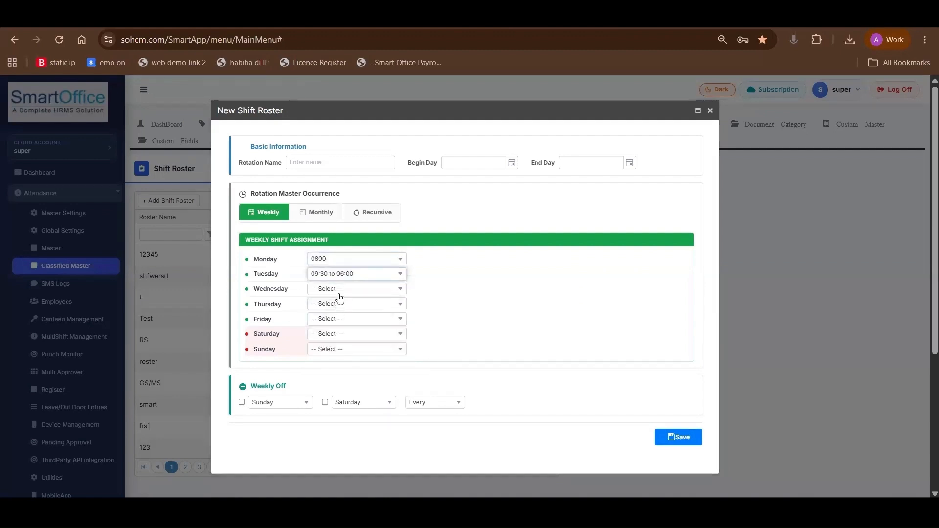
left_click(336, 291)
scroll(338, 366, "down", 1)
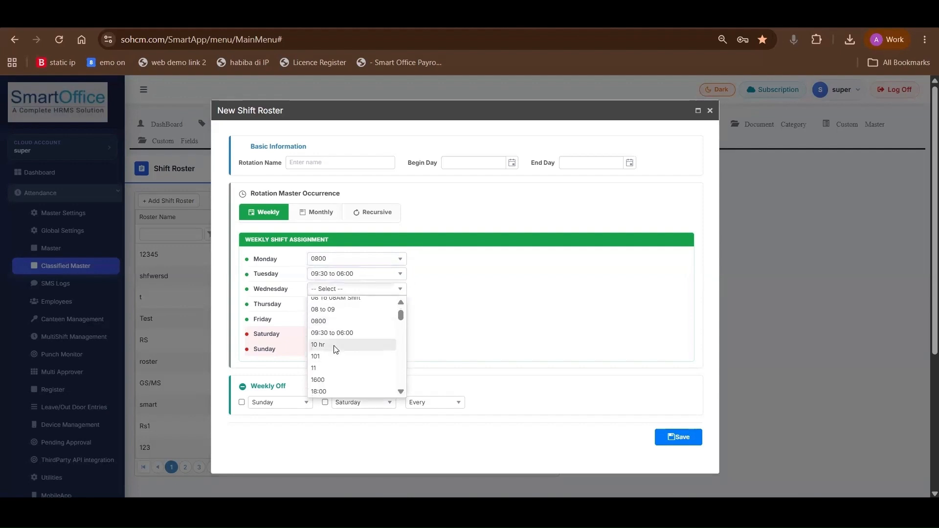
left_click(333, 348)
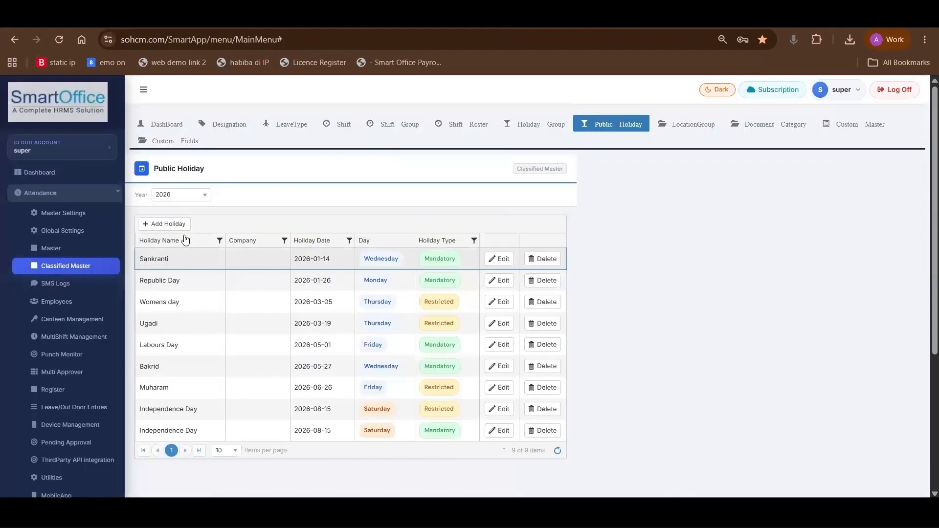
Step: Try a new public holiday for company 114488 with the Restricted holiday type and close the form without saving
left_click(177, 227)
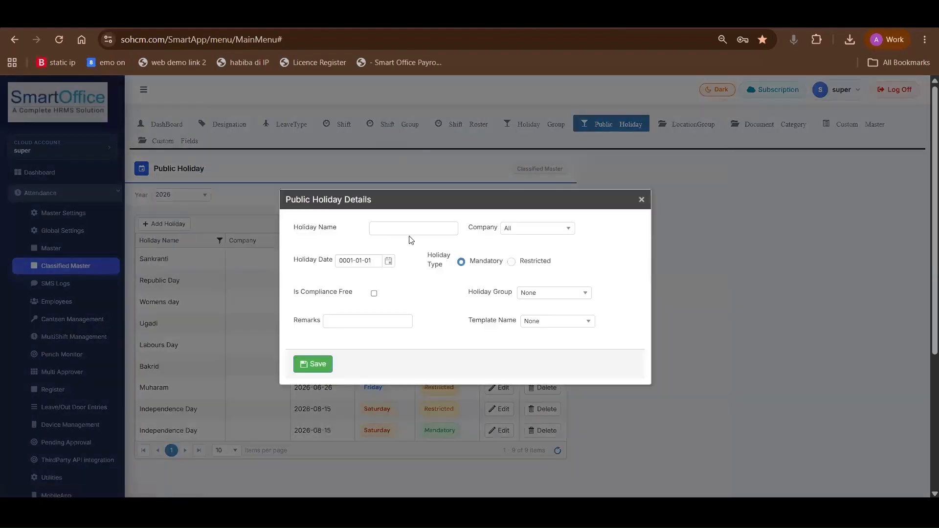
left_click(430, 228)
left_click(535, 234)
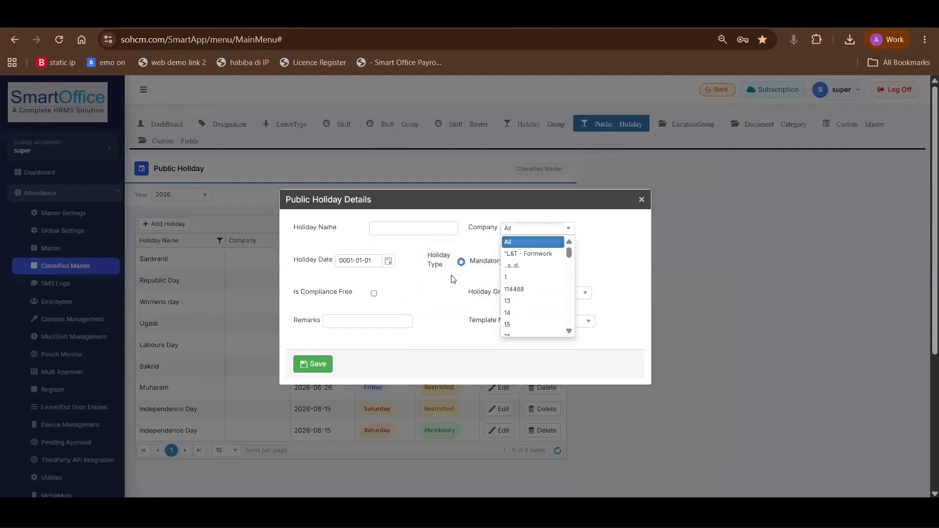
left_click(472, 264)
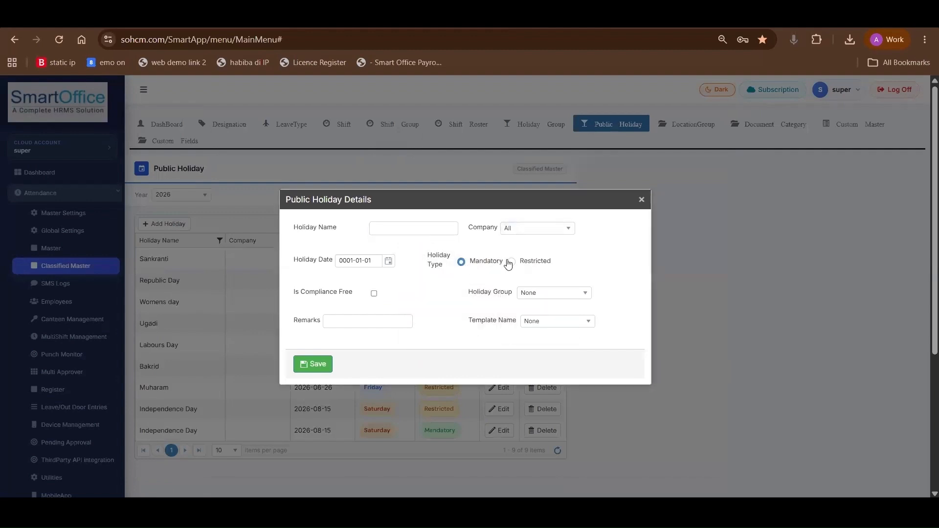
left_click(511, 261)
left_click(462, 263)
left_click(517, 229)
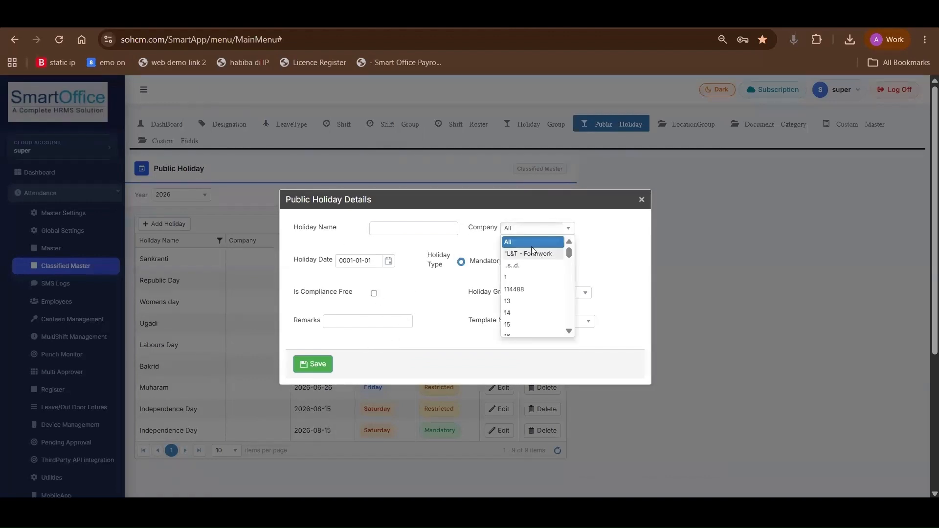
left_click(528, 290)
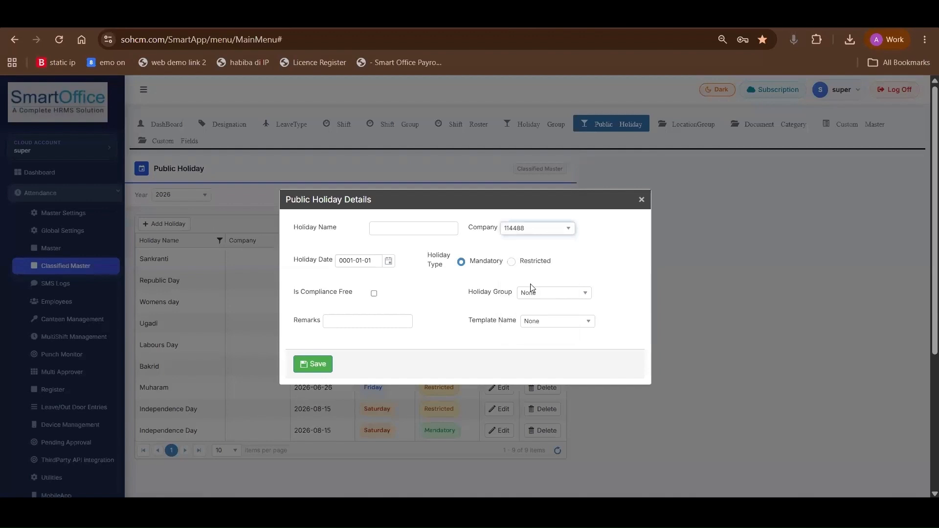
left_click(512, 263)
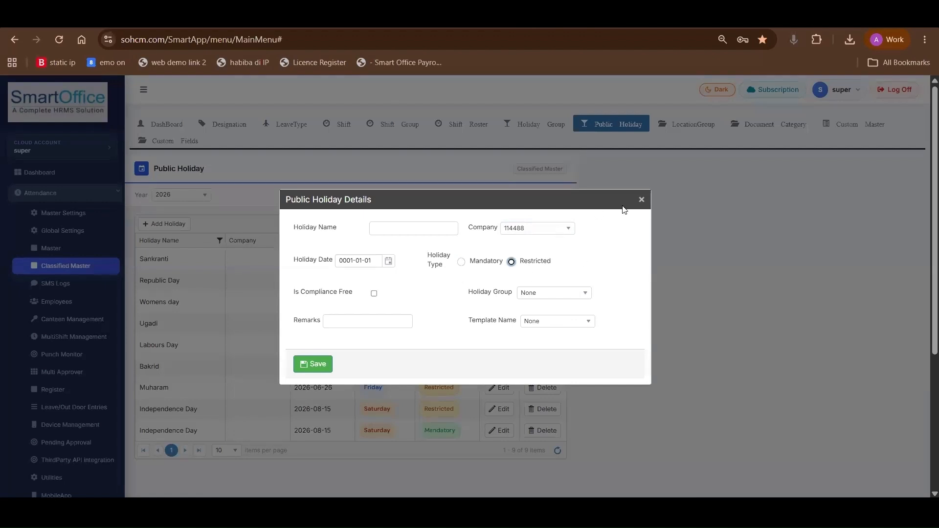
left_click(641, 200)
Step: Start a new leave type and go through its name, code and gender fields, leaving gender at All
left_click(269, 128)
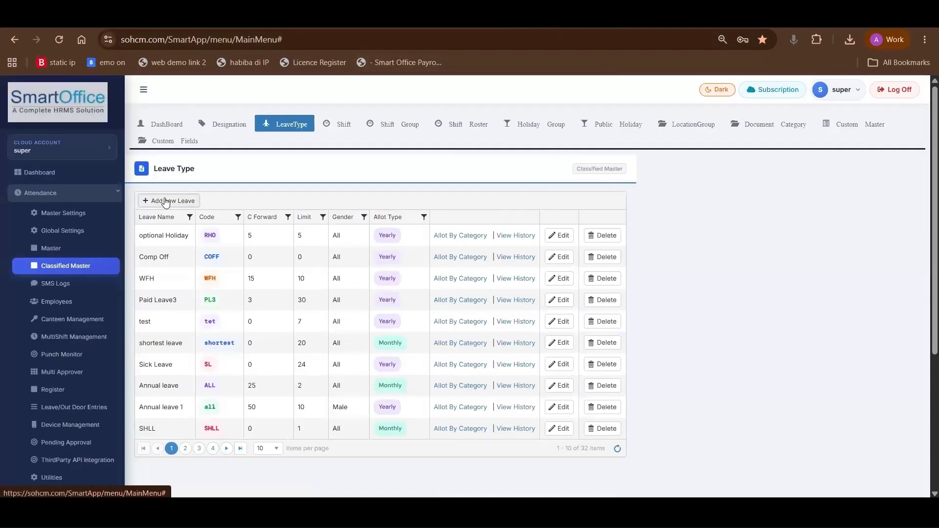
scroll(216, 318, "down", 1)
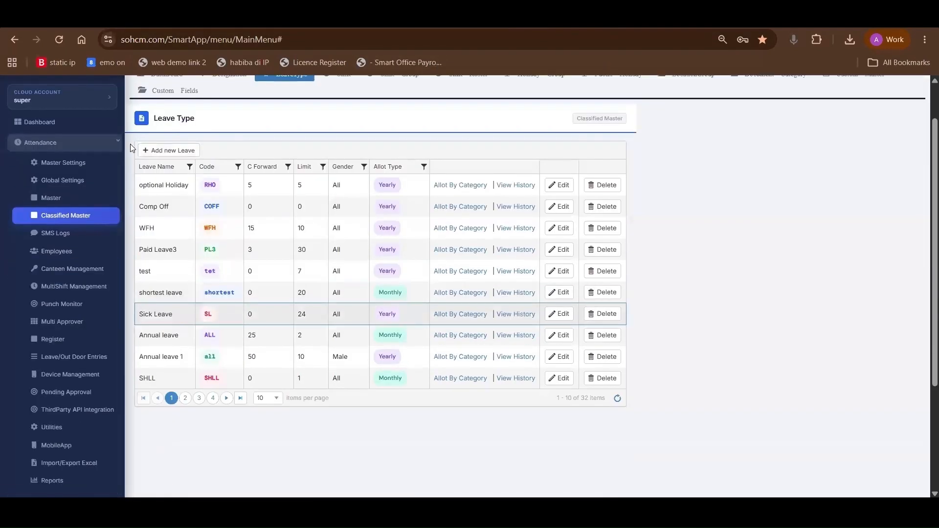
left_click(160, 156)
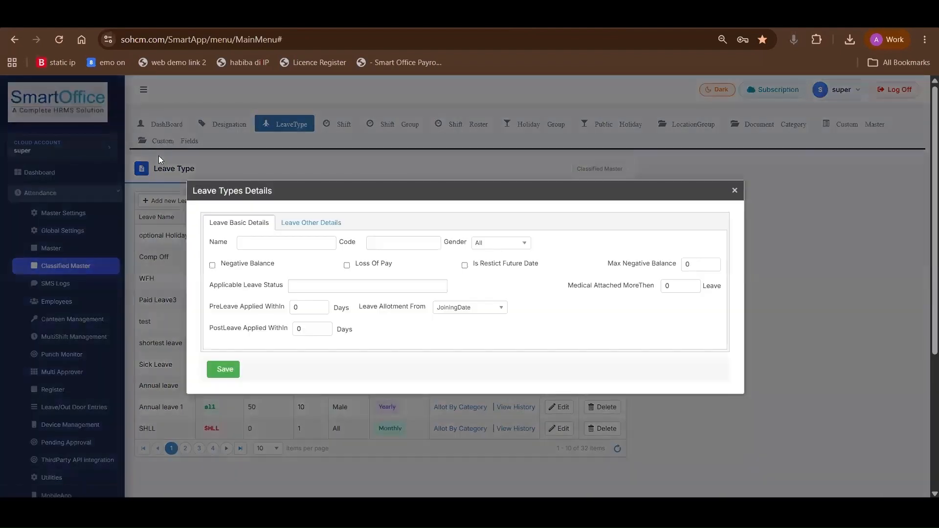
left_click(253, 244)
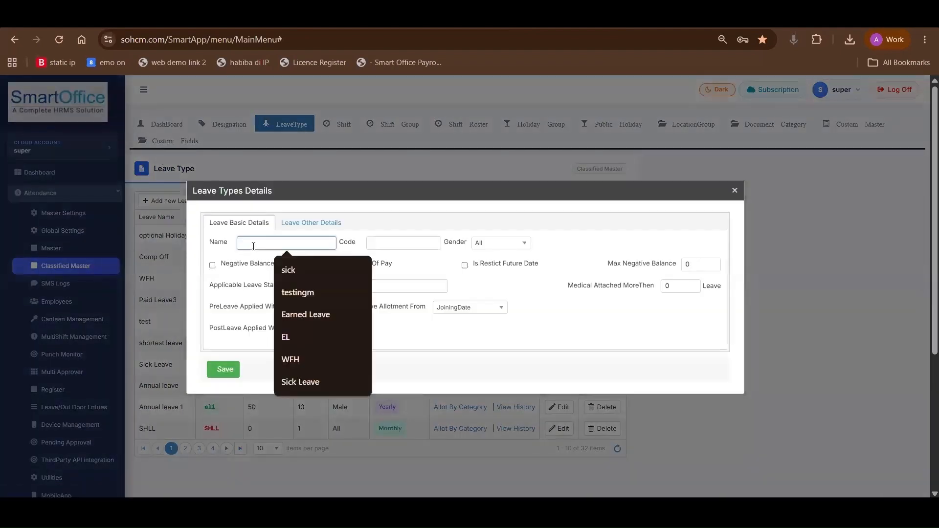
left_click(369, 243)
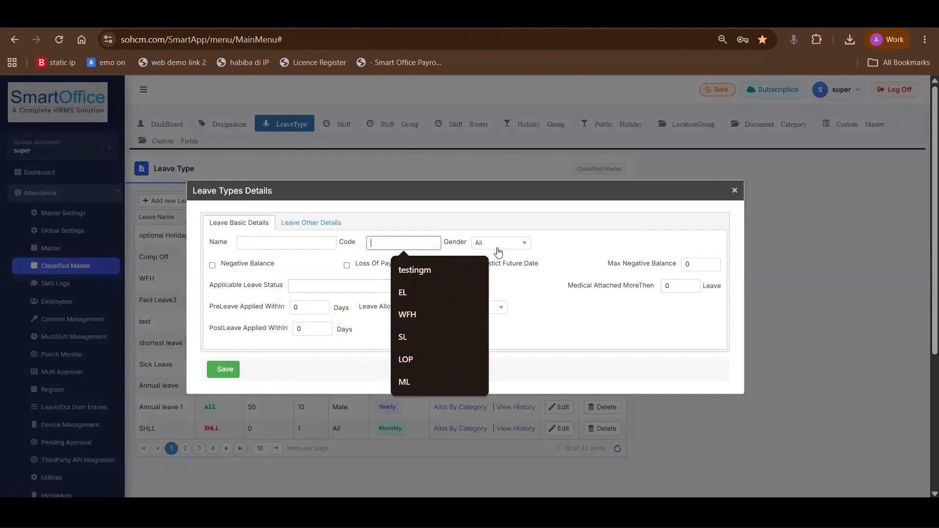
left_click(499, 244)
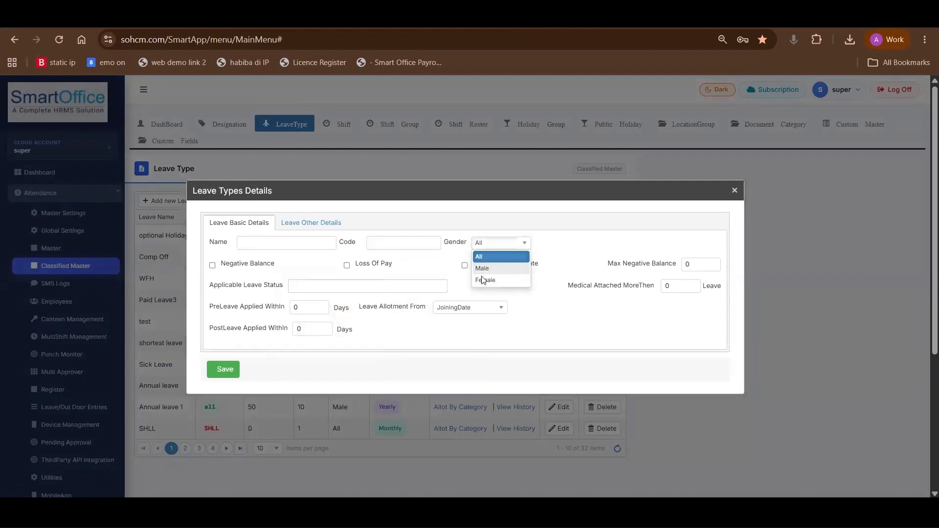
left_click(498, 249)
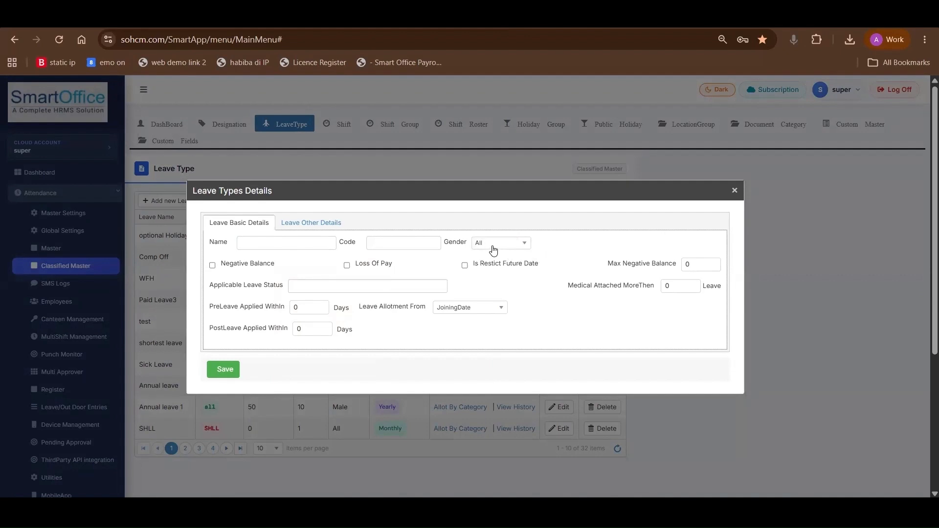
Step: Try the Loss Of Pay option, switch it back off and name the new leave type SL
left_click(326, 245)
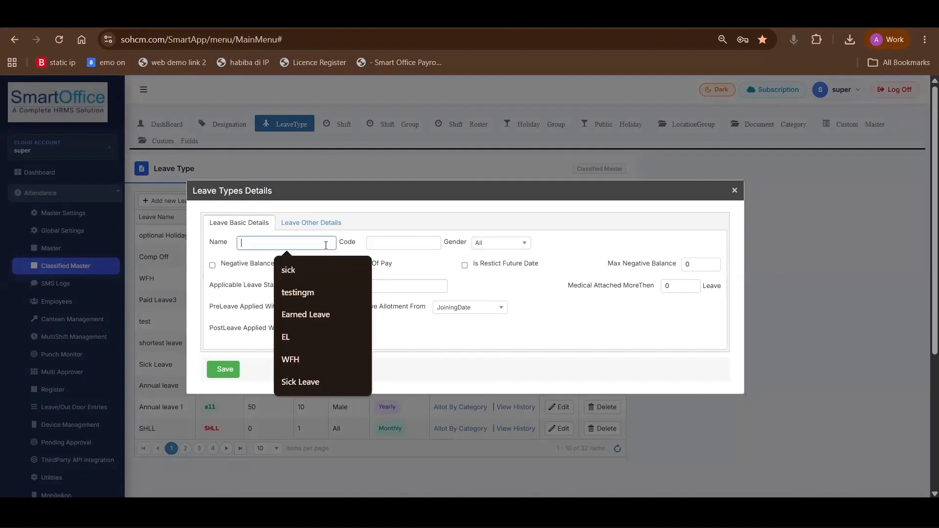
left_click(346, 266)
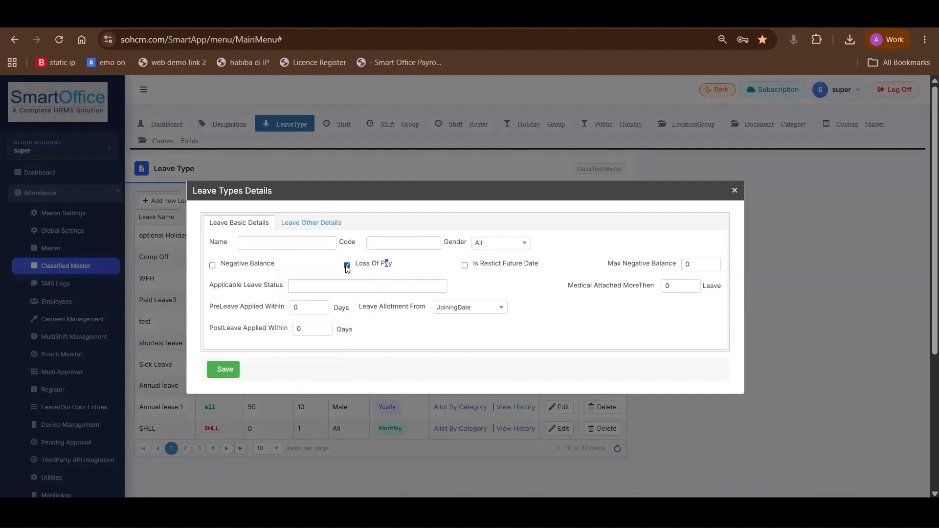
left_click(347, 267)
left_click(292, 240)
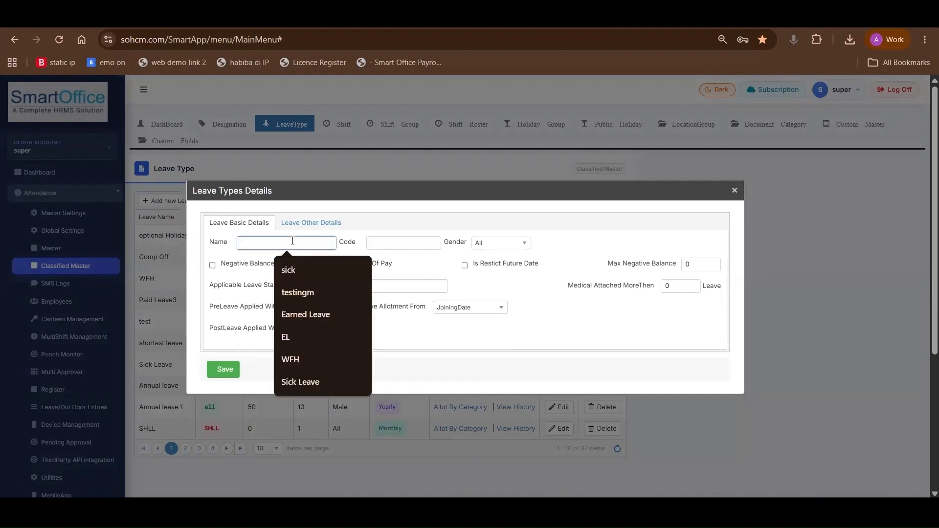
type("SL")
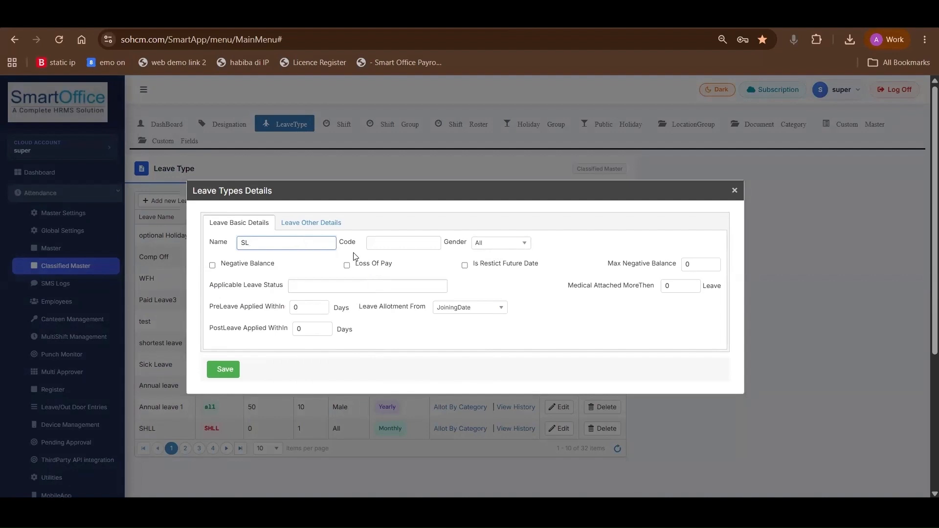
Step: Restrict future dates for the SL leave and allow a negative balance with a maximum of 2
left_click(465, 267)
left_click_drag(476, 266, 541, 267)
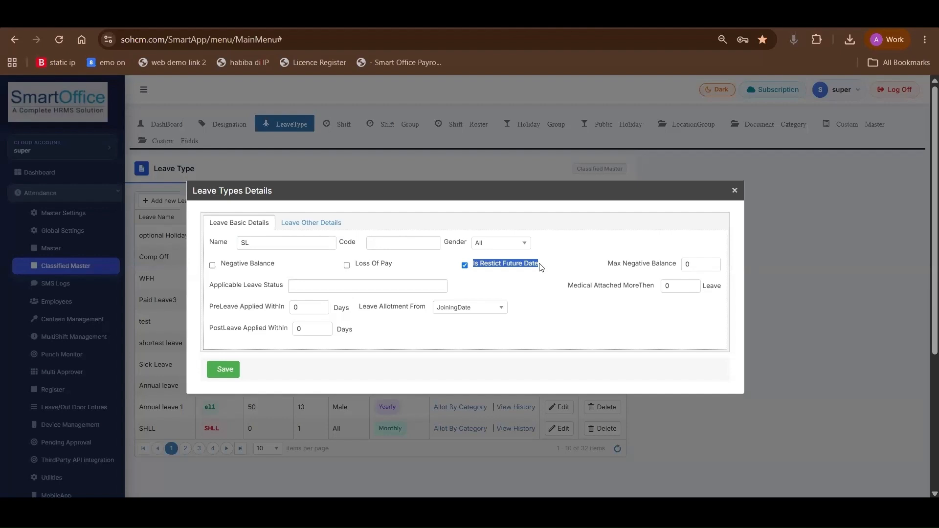
left_click(212, 265)
left_click_drag(221, 265, 276, 265)
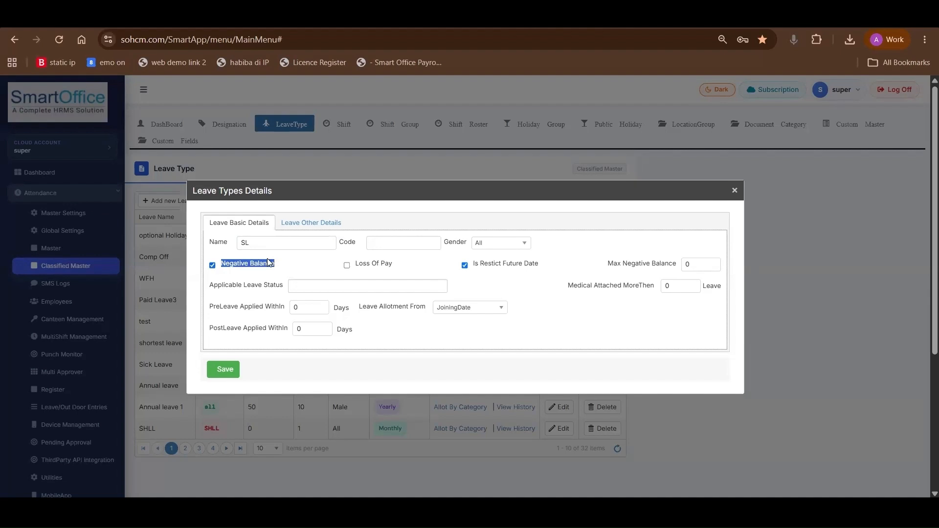
left_click(686, 264)
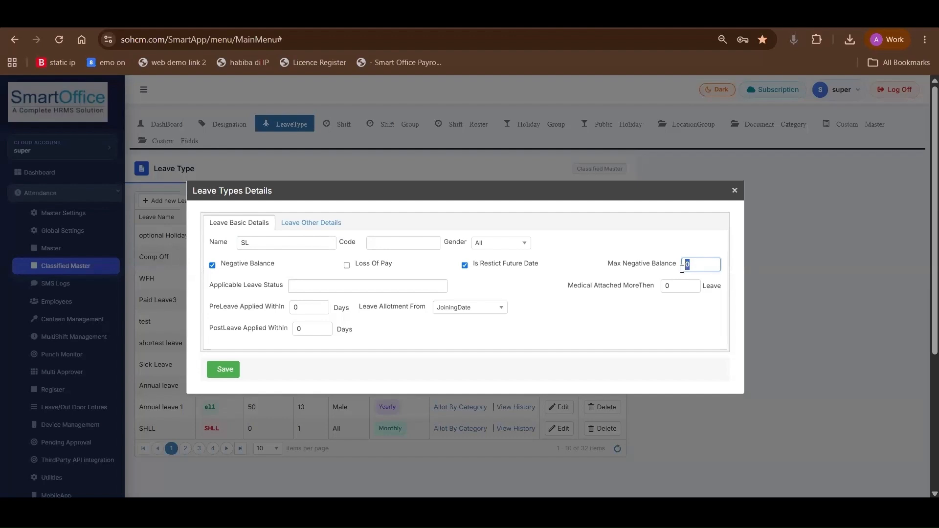
type("2")
Step: Set the applicable leave status of the SL leave to Full Day
left_click(315, 288)
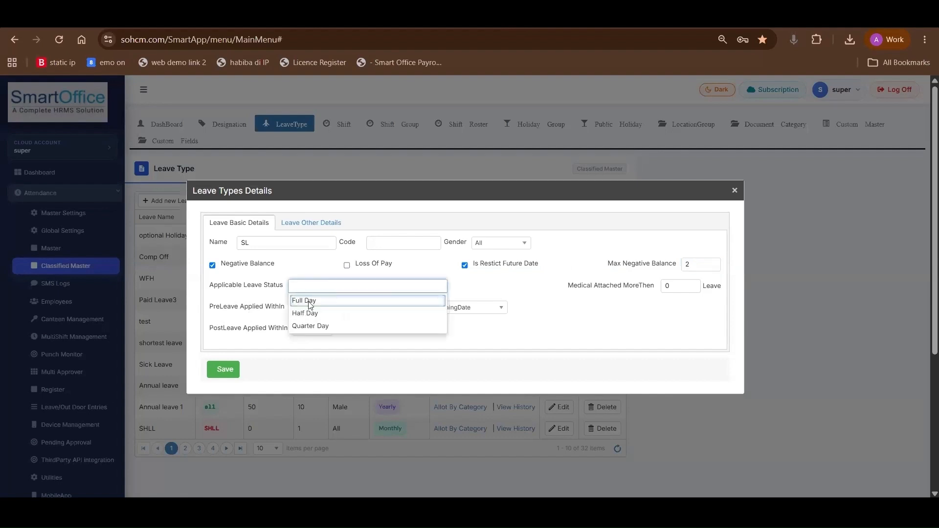
double_click(240, 243)
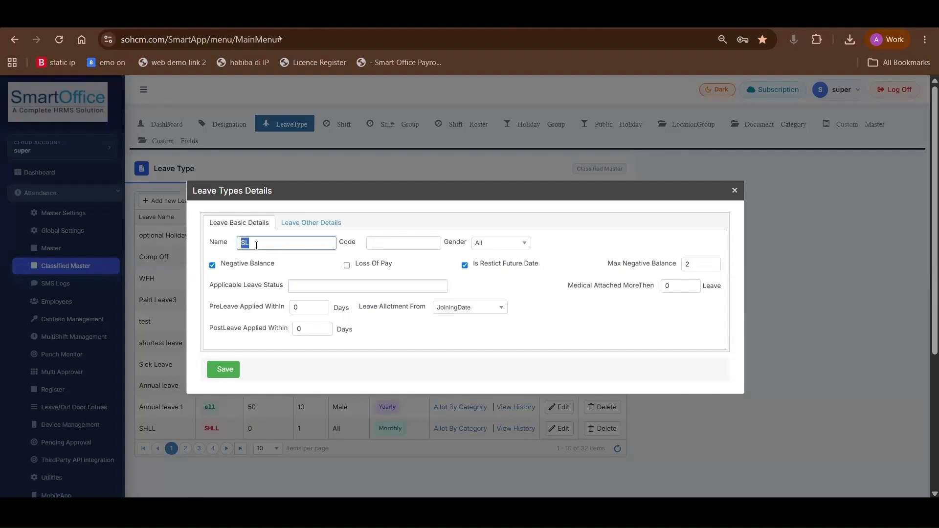
left_click(304, 287)
left_click(312, 300)
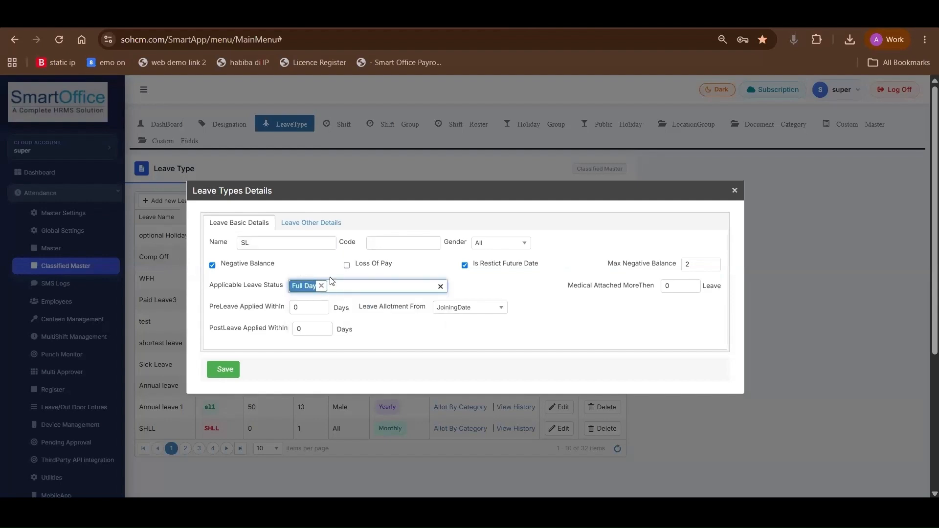
Step: Set both PreLeave Applied Within and PostLeave Applied Within to 2 days
left_click_drag(211, 307, 302, 307)
left_click(264, 313)
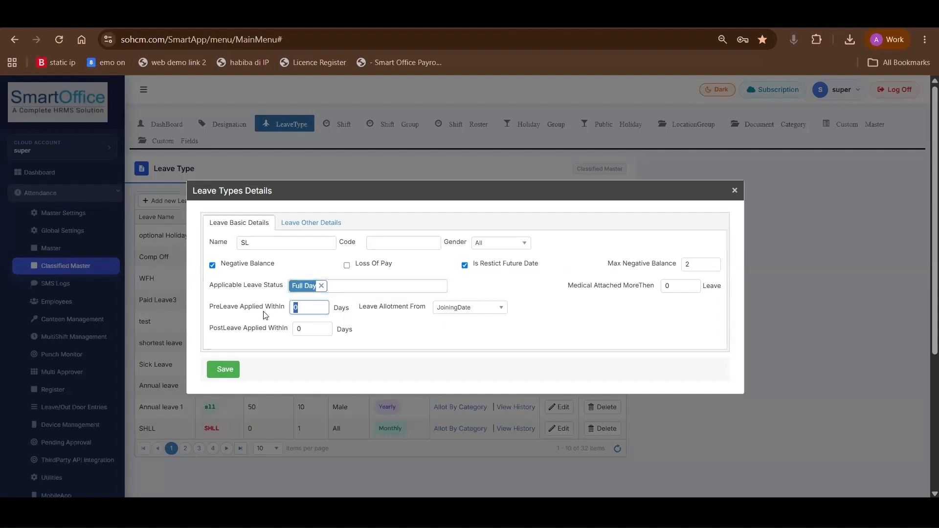
type("2")
left_click(296, 328)
type("2")
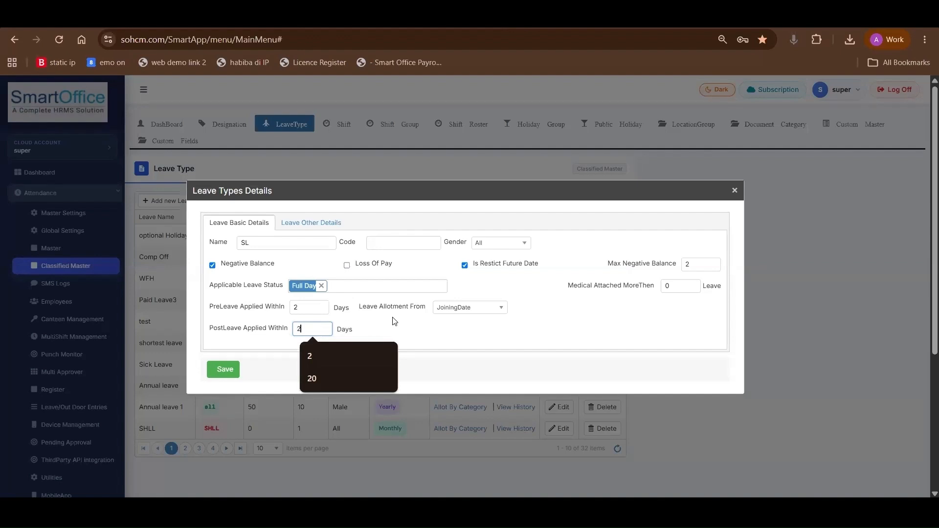
Step: Set the leave allotment of the SL leave to start from ConfirmationDate
left_click_drag(370, 308, 416, 308)
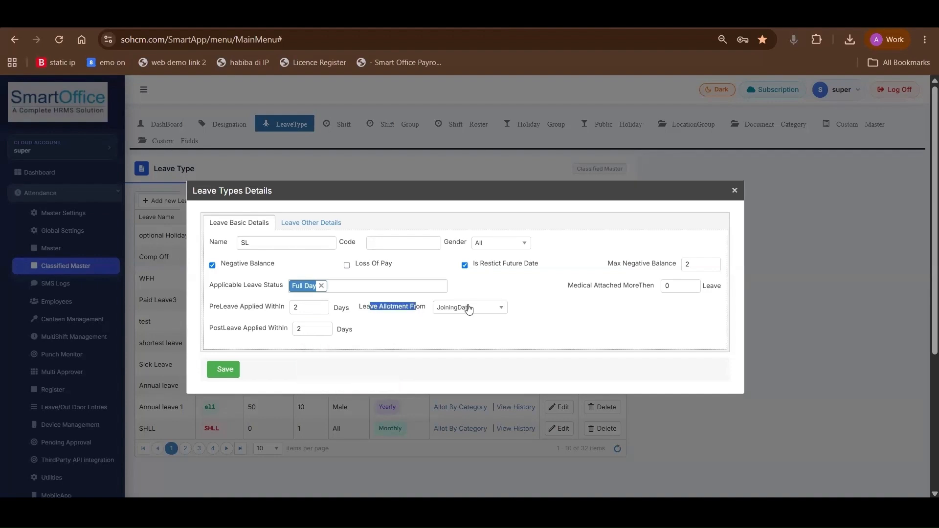
left_click(469, 308)
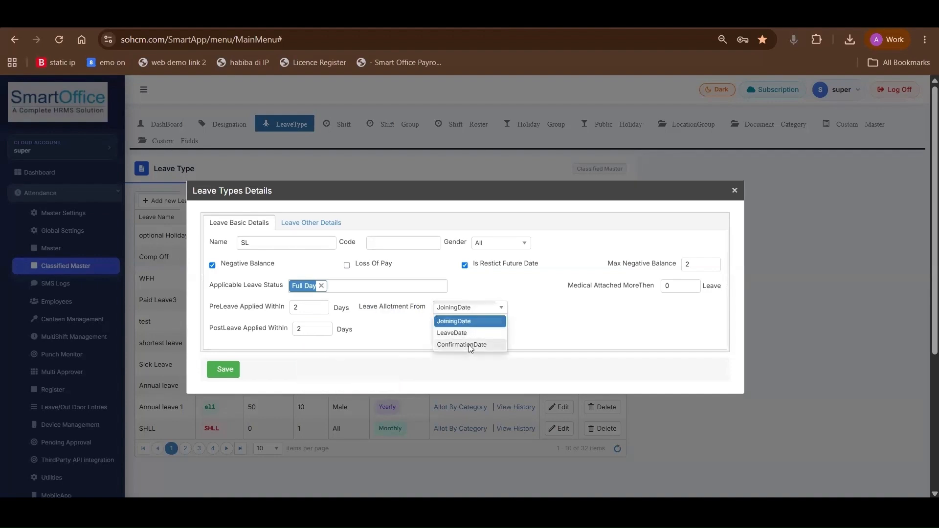
left_click_drag(387, 307, 467, 311)
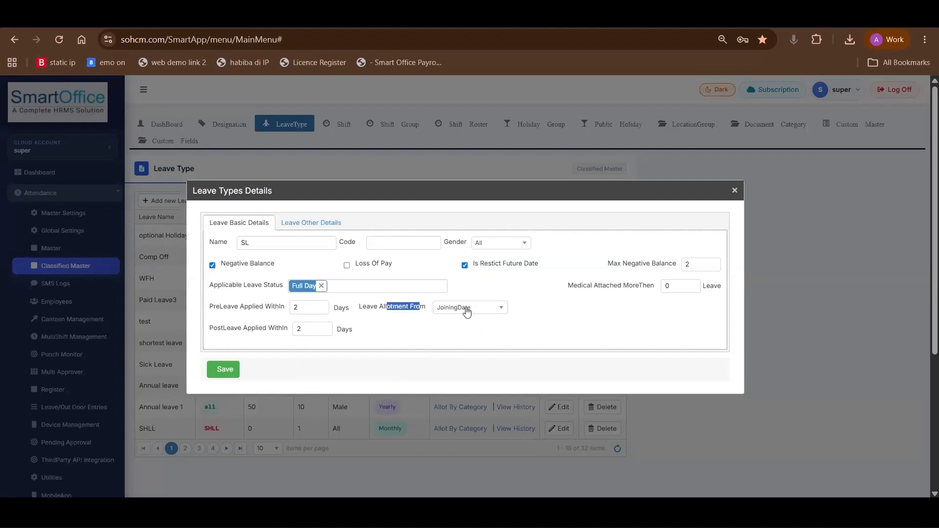
left_click(467, 312)
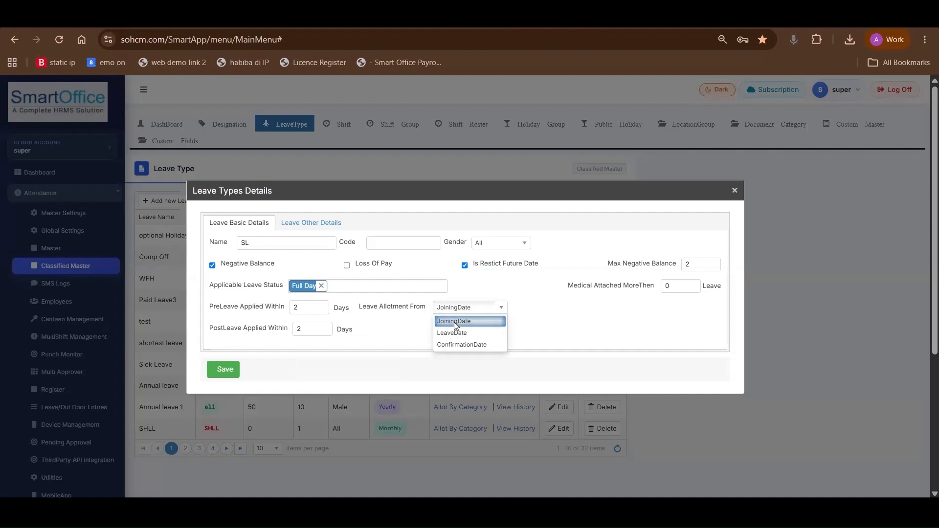
left_click(440, 344)
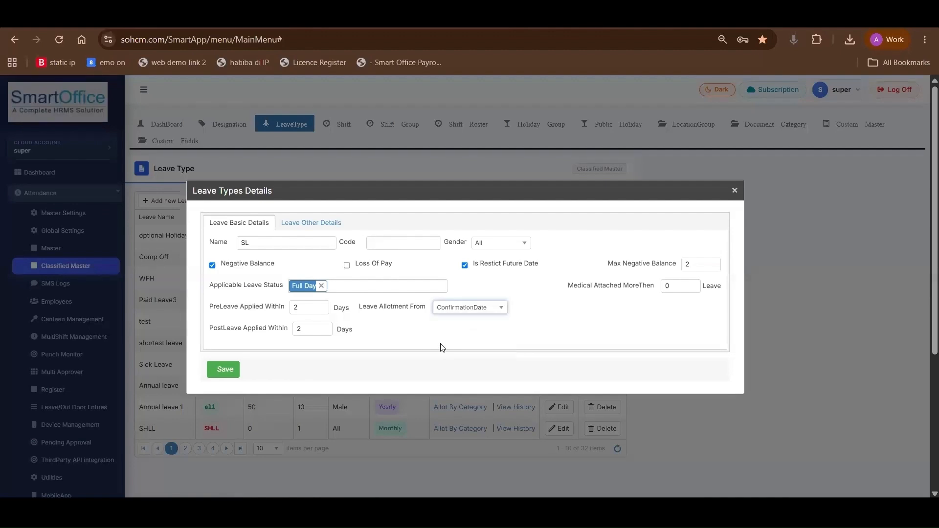
Step: In the leave's other details, set the allotment type to Yearly and the yearly limit to 1
left_click(320, 225)
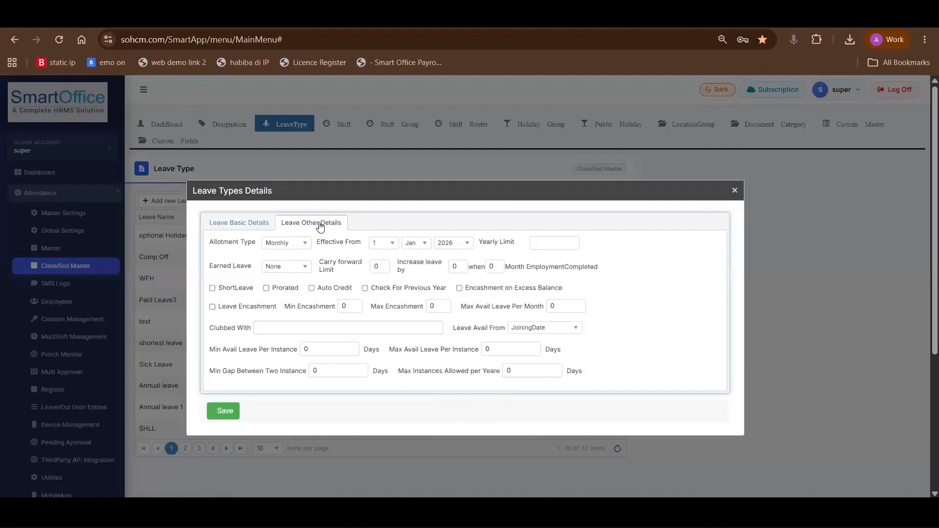
left_click(281, 244)
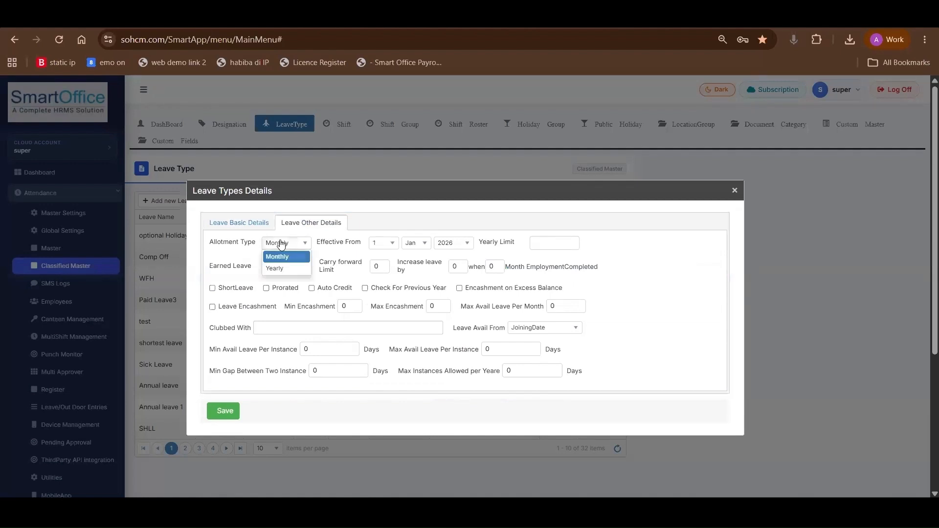
left_click(278, 272)
left_click(410, 243)
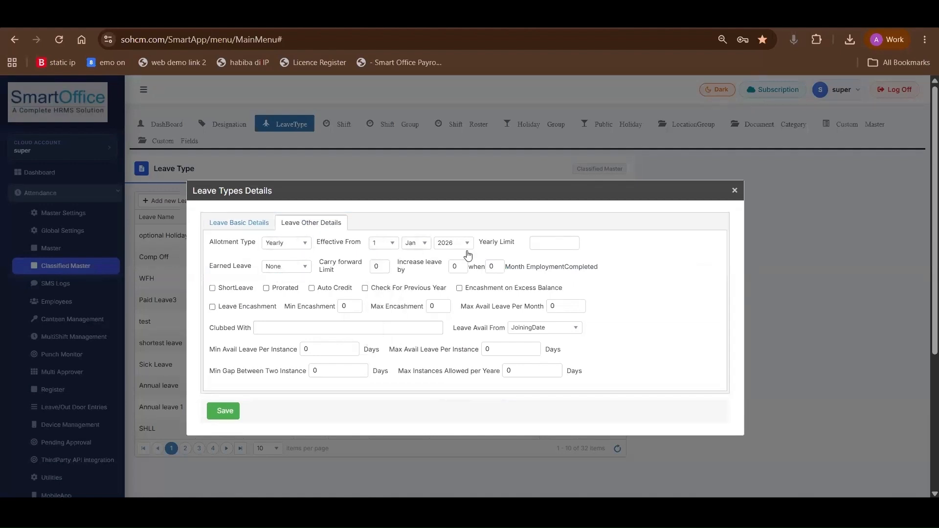
left_click(537, 244)
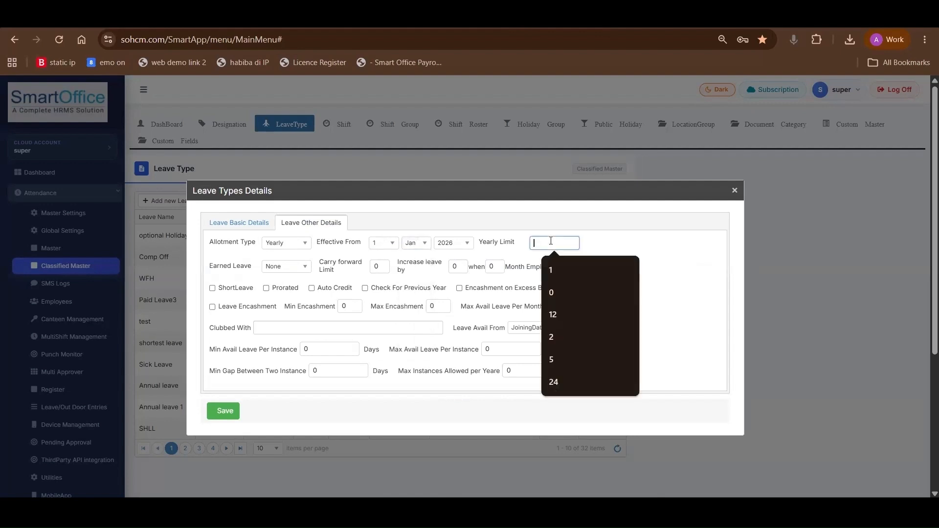
left_click(551, 242)
type("1")
left_click(299, 243)
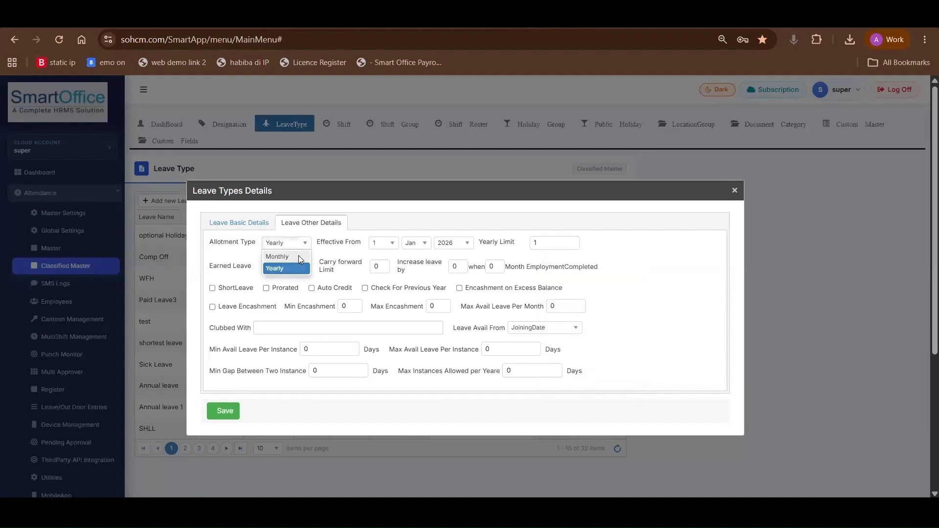
left_click(300, 260)
left_click_drag(550, 243, 487, 253)
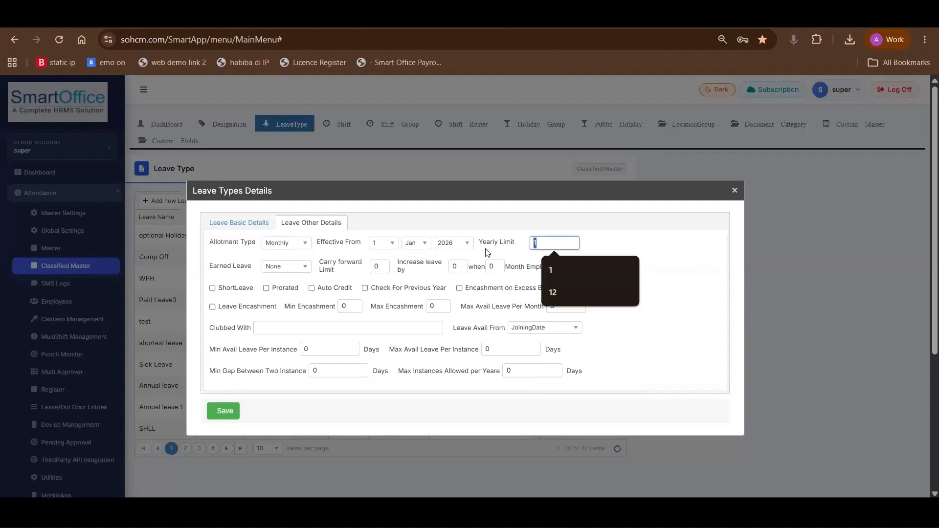
left_click(272, 246)
left_click(272, 268)
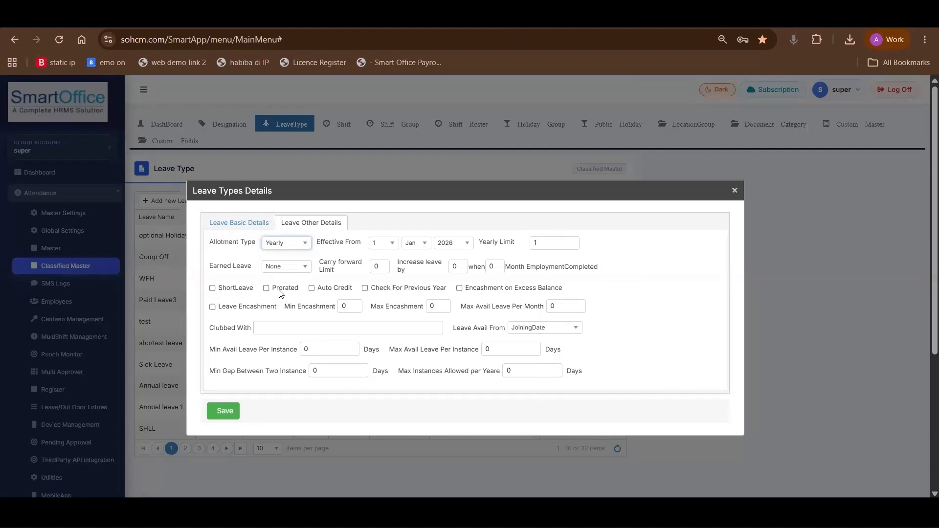
Step: Enable Auto Credit and Prorated for the SL leave and set its yearly limit to 12
left_click(318, 290)
left_click_drag(318, 290, 356, 289)
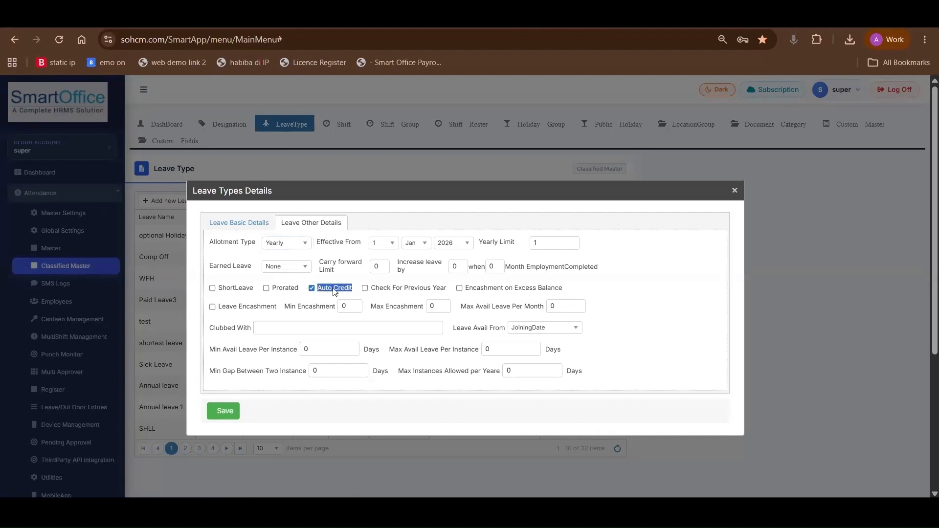
left_click(335, 292)
left_click_drag(274, 288, 298, 288)
double_click(535, 243)
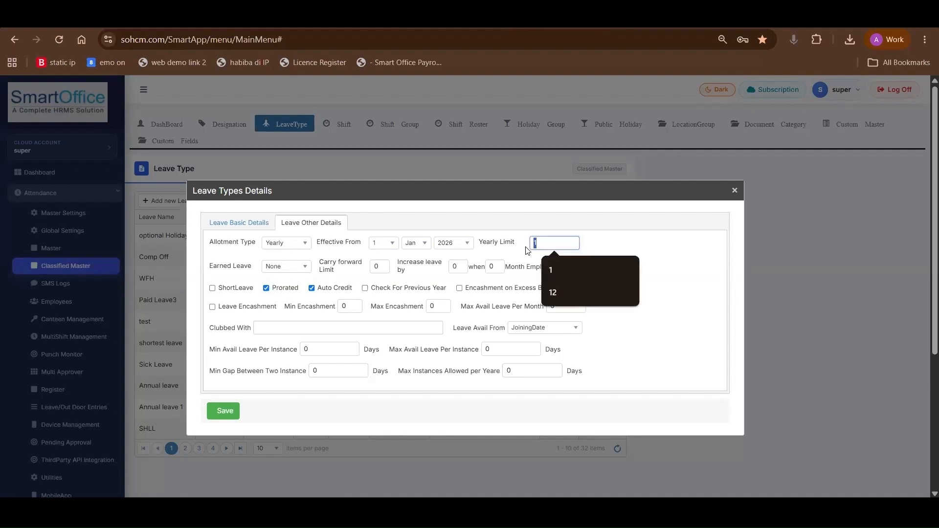
type("12")
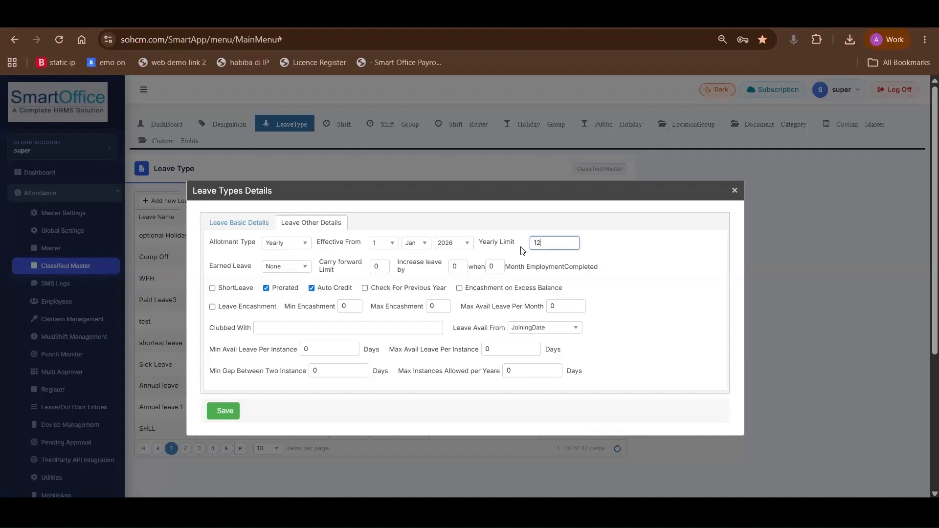
Step: Turn off Prorated for the SL leave and set Leave Avail From to ConfirmationDate
left_click(278, 290)
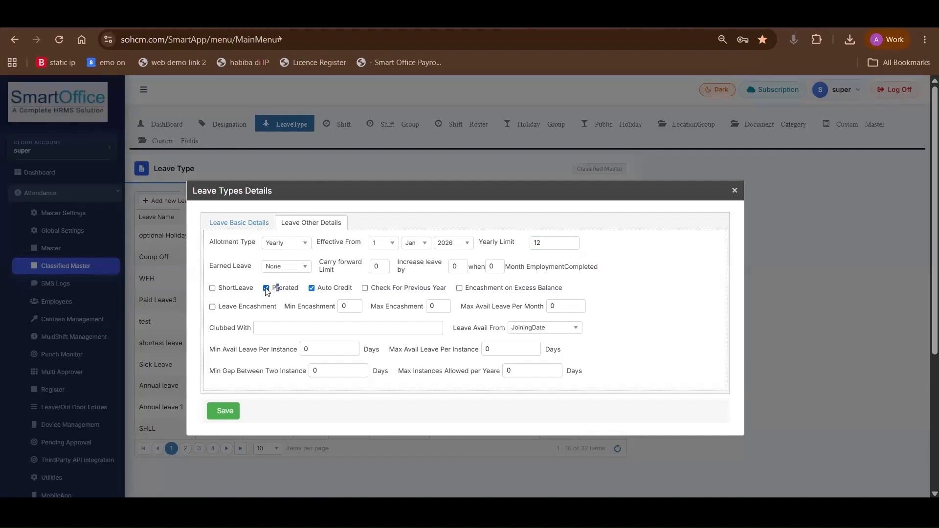
left_click_drag(273, 290, 301, 291)
left_click_drag(500, 328, 461, 328)
left_click(246, 229)
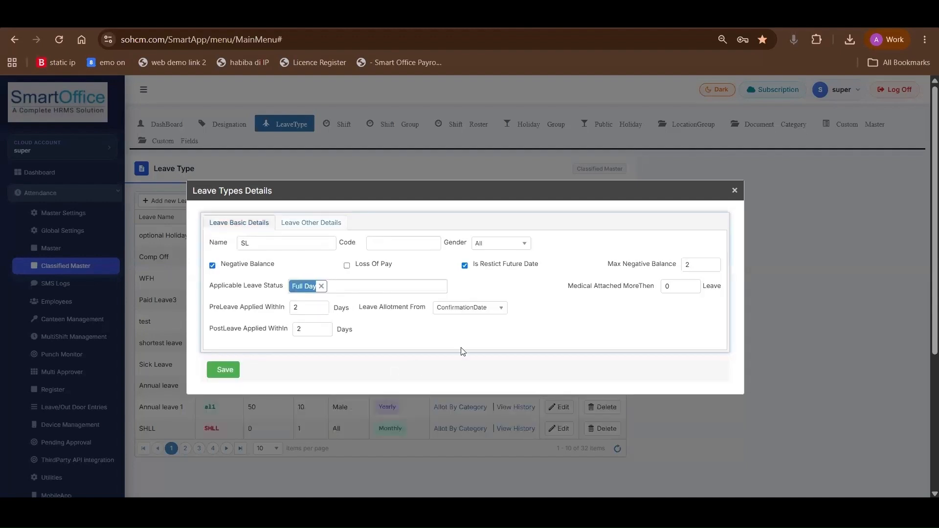
left_click(463, 310)
left_click(323, 225)
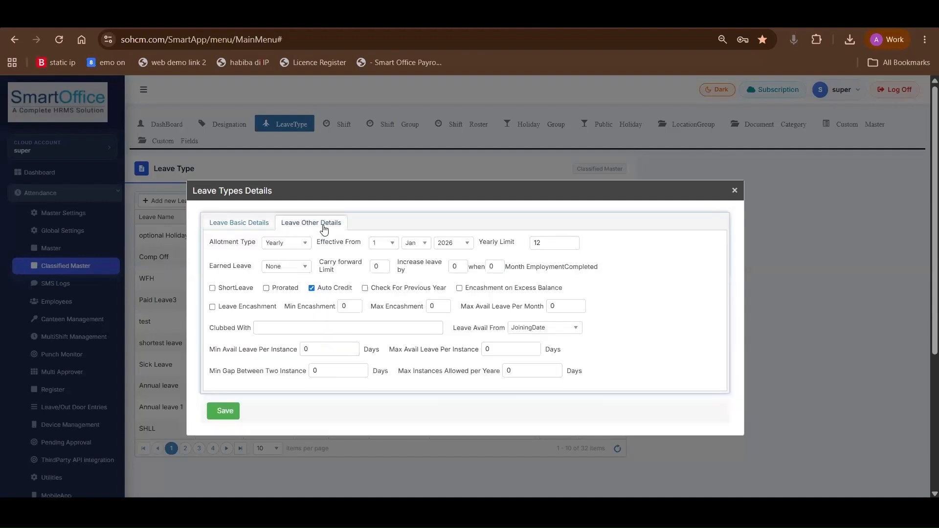
left_click(555, 333)
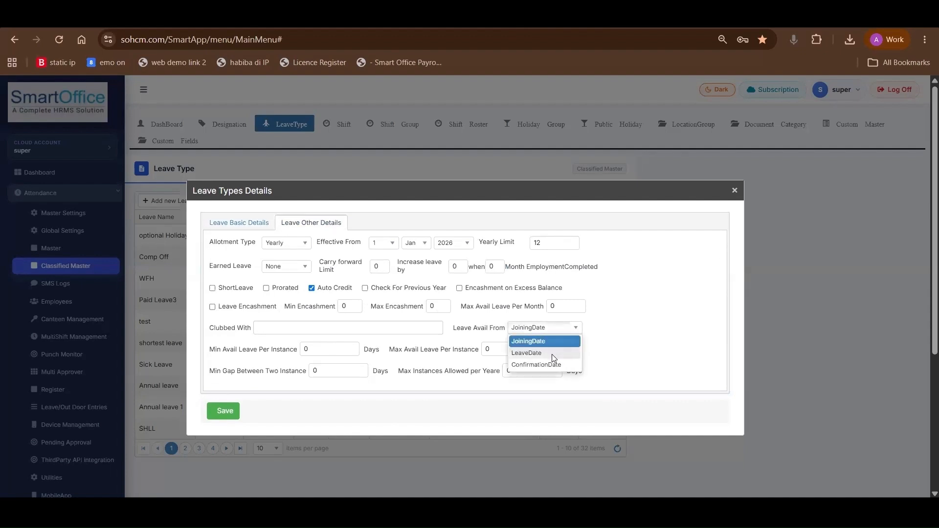
left_click(552, 355)
left_click(557, 332)
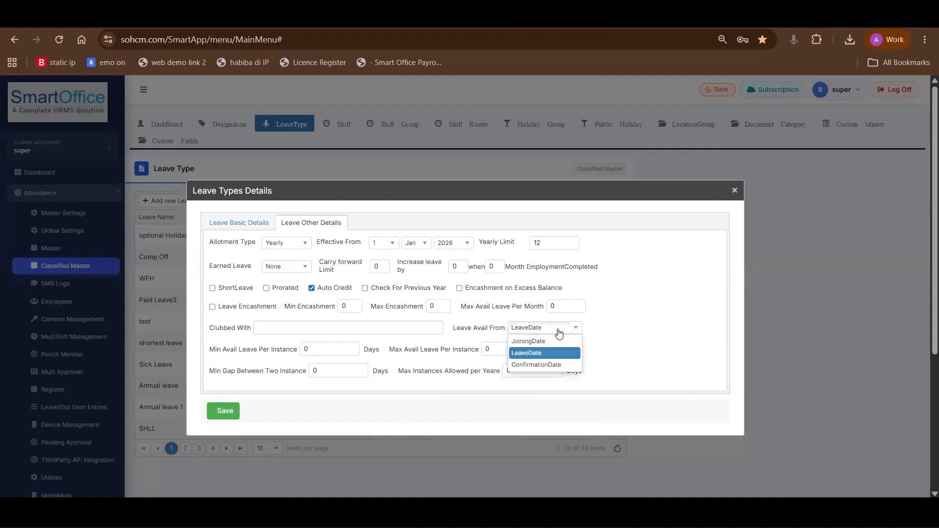
left_click(553, 366)
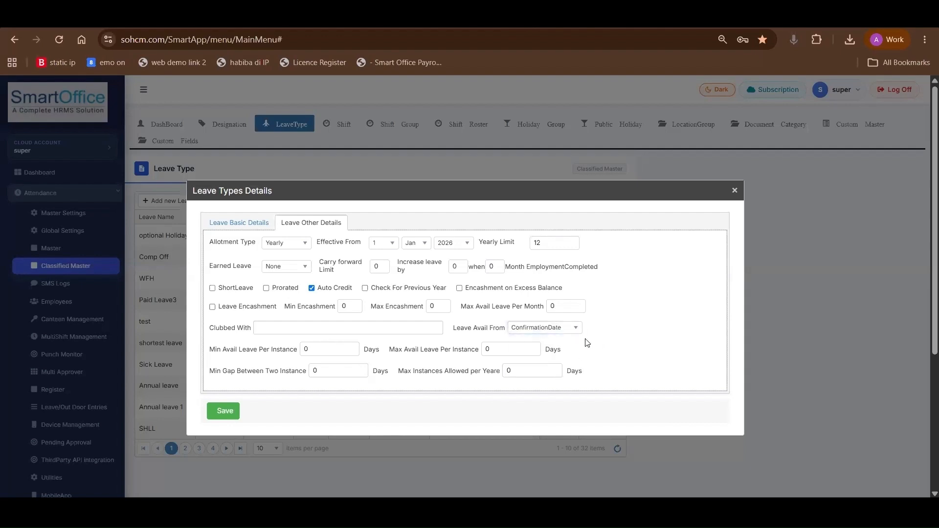
Step: Set the minimum avail leave per instance to 1 day and the maximum to 5 days
left_click_drag(215, 351, 279, 355)
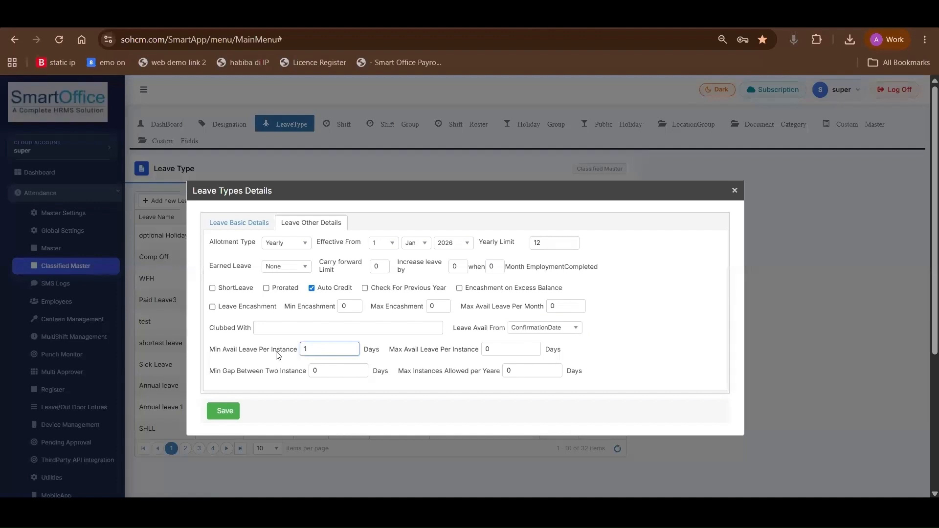
left_click_drag(394, 351, 480, 351)
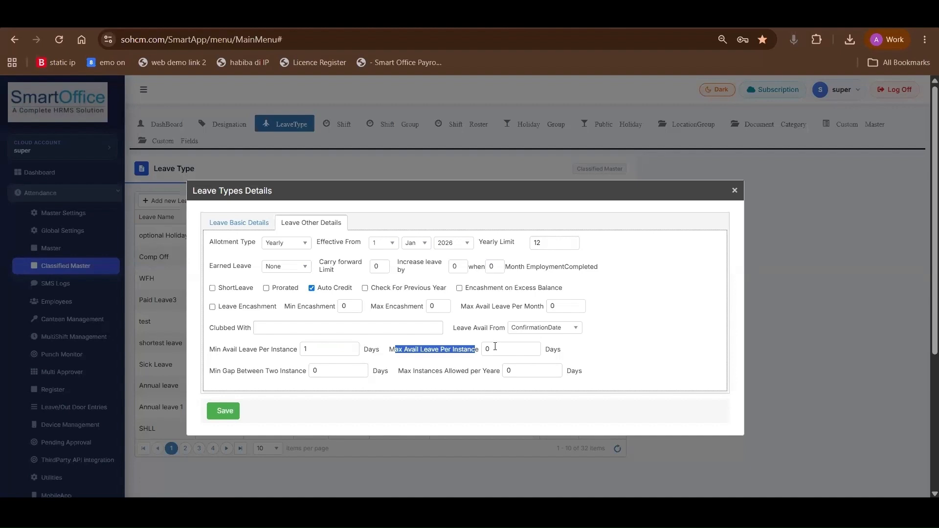
left_click(453, 359)
type("5")
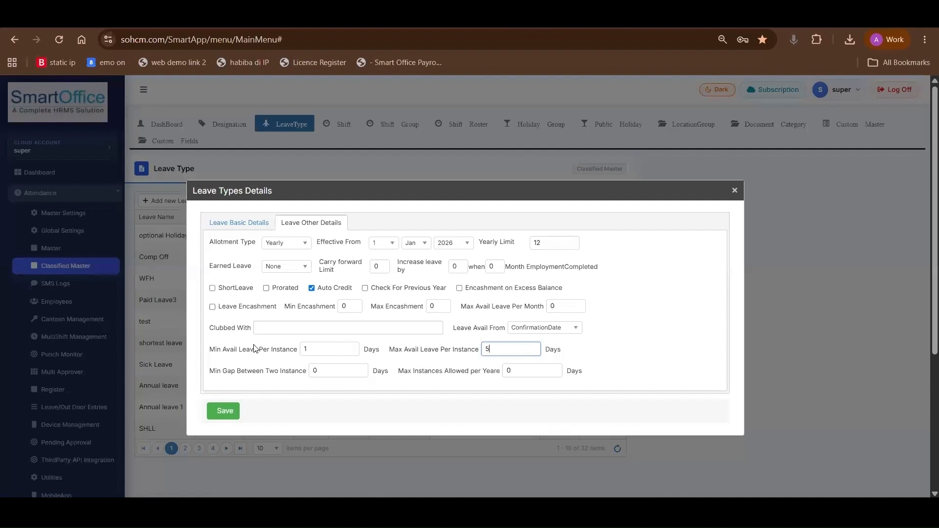
Step: Set the minimum gap between two leave instances to 5 days and close the leave type details without saving
left_click_drag(210, 371, 296, 370)
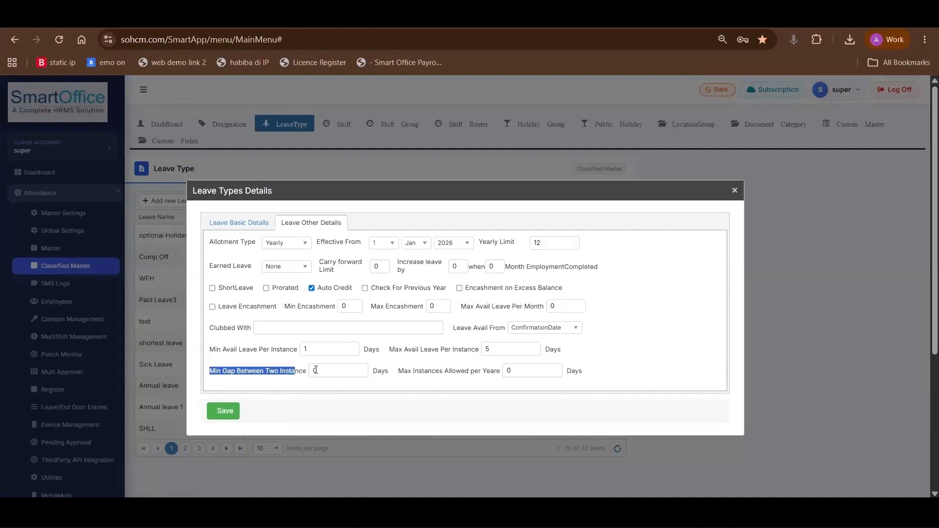
left_click(307, 374)
type("5")
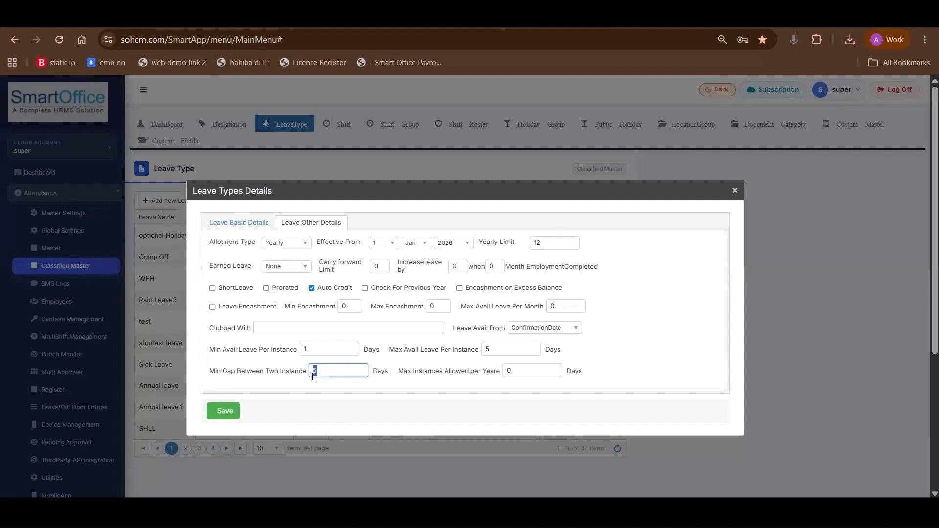
left_click_drag(398, 373, 413, 372)
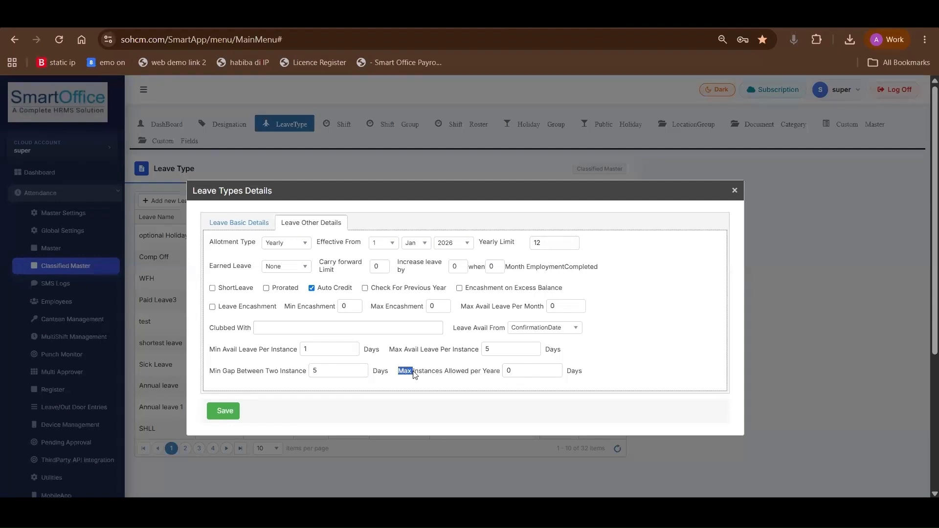
left_click(737, 189)
Step: Open the Attendance Register for July 2026 and examine the employees' daily absent and weekly-off statuses
left_click(52, 389)
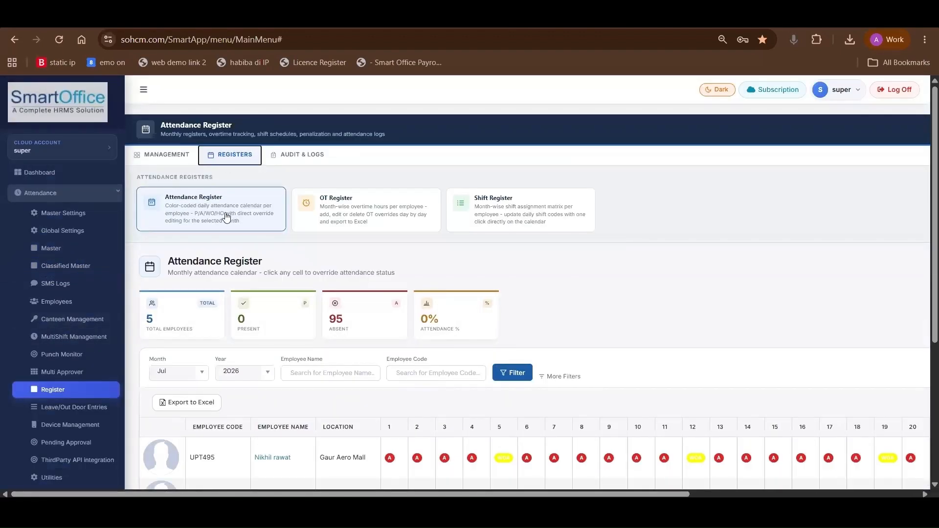
left_click(356, 204)
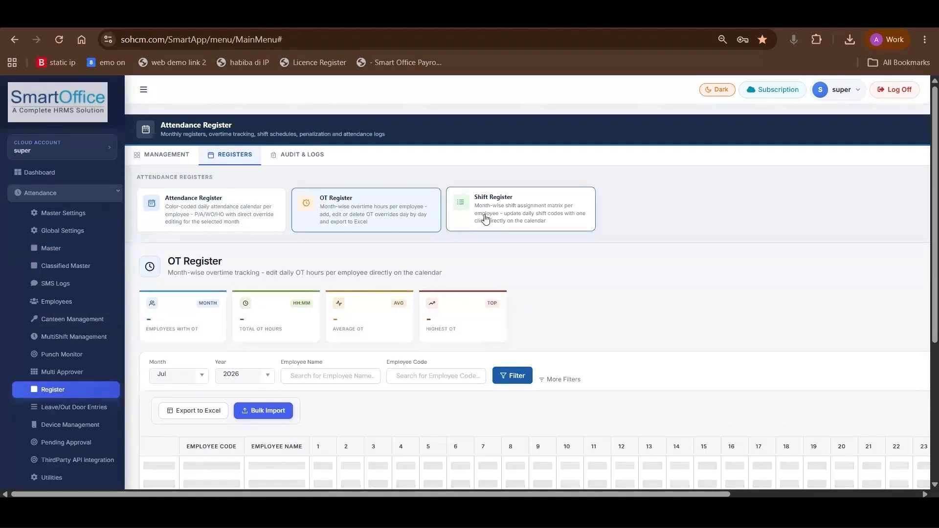
left_click(223, 208)
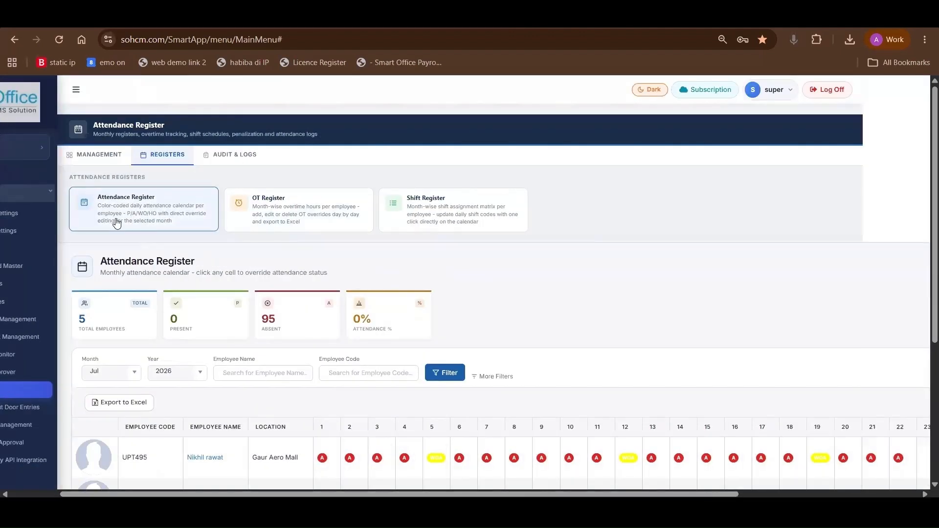
scroll(195, 396, "down", 3)
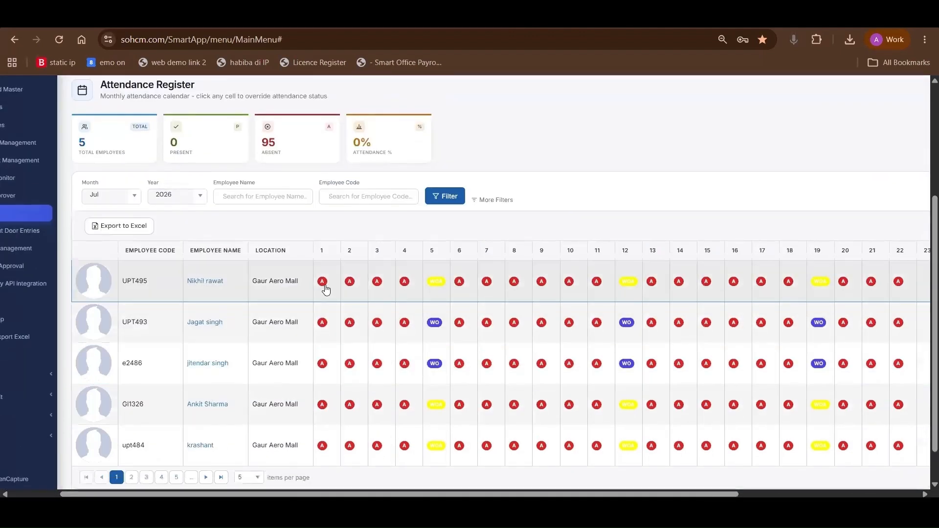
left_click(323, 288)
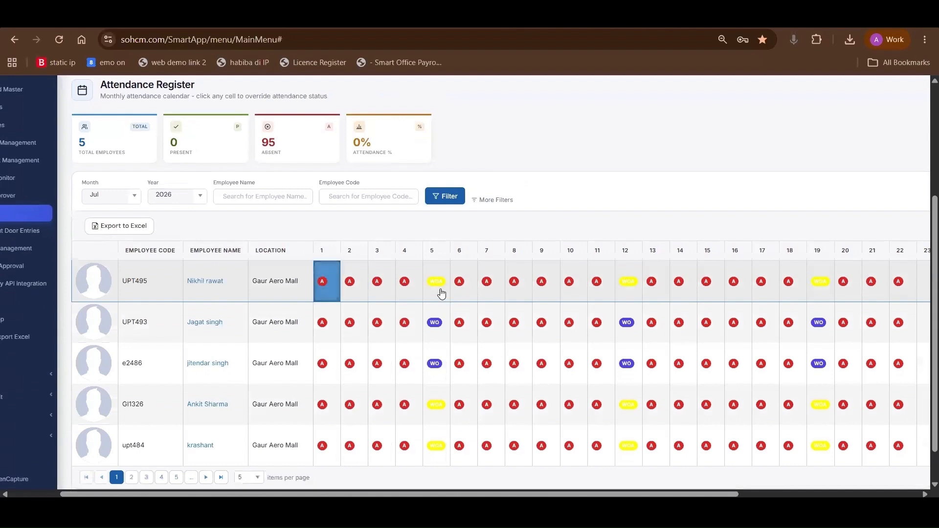
left_click(441, 292)
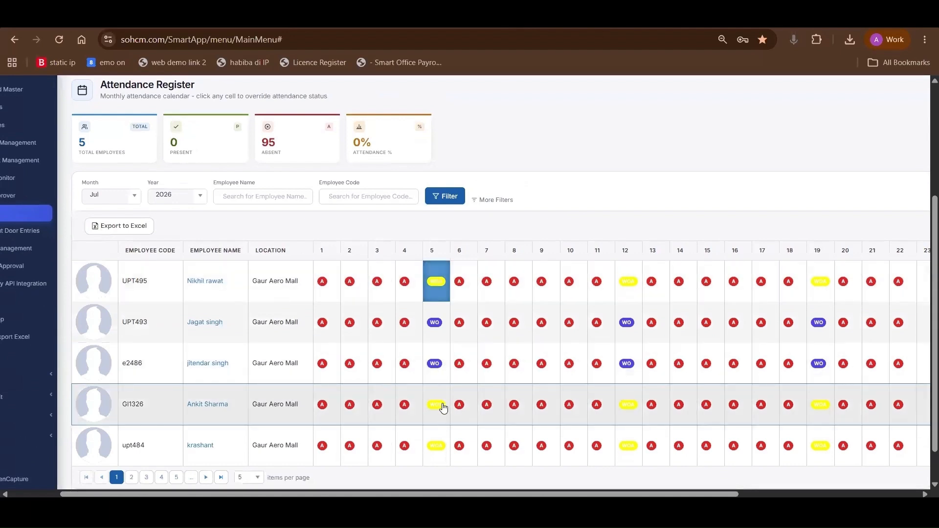
left_click(442, 409)
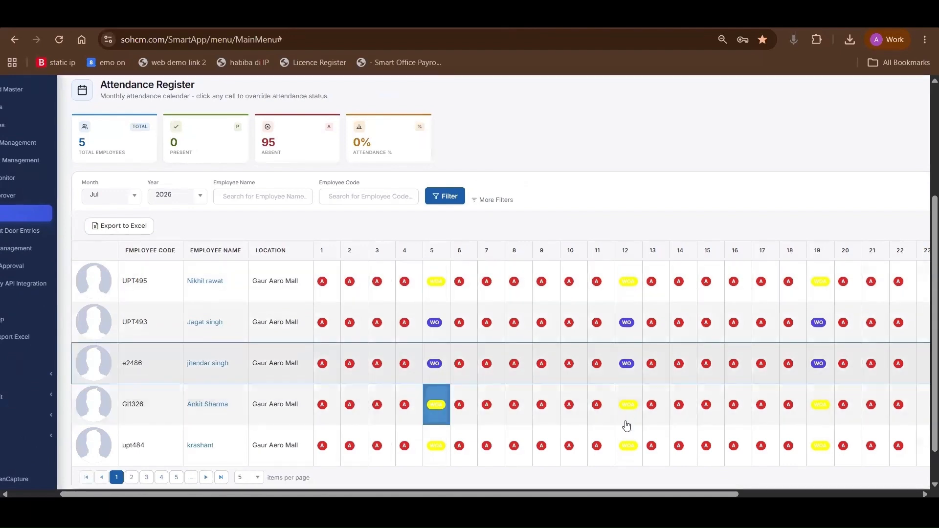
Step: Filter the Attendance Register by the employee's name and look through the month's attendance of the matching employees
scroll(628, 424, "down", 1)
left_click(336, 233)
type("a")
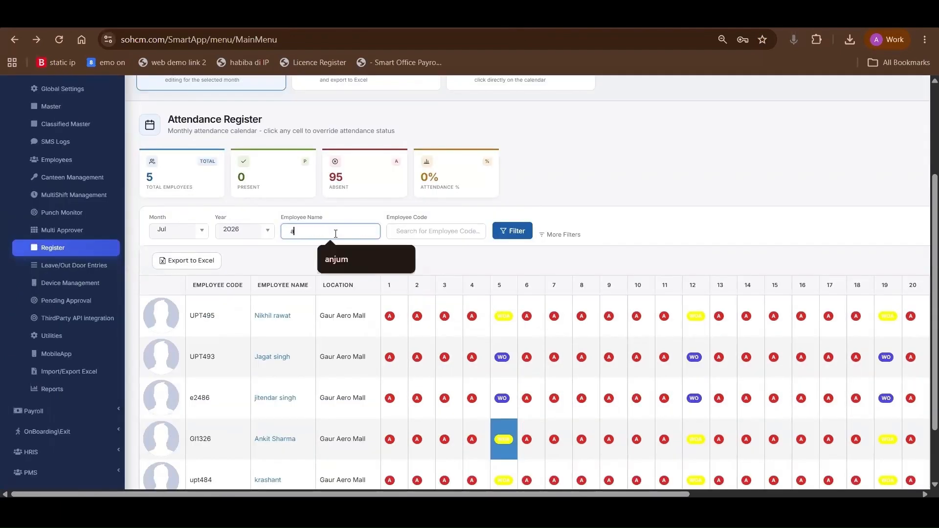
type("njal")
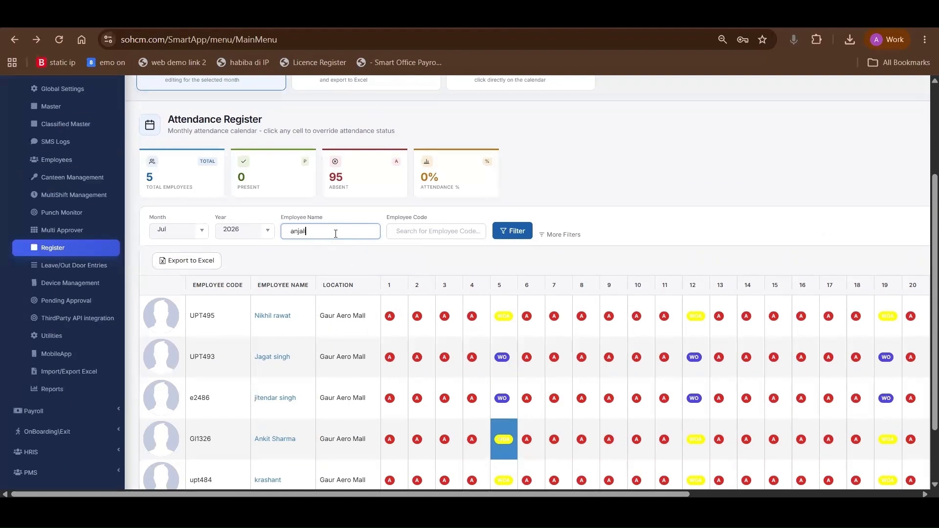
type("i")
left_click(512, 231)
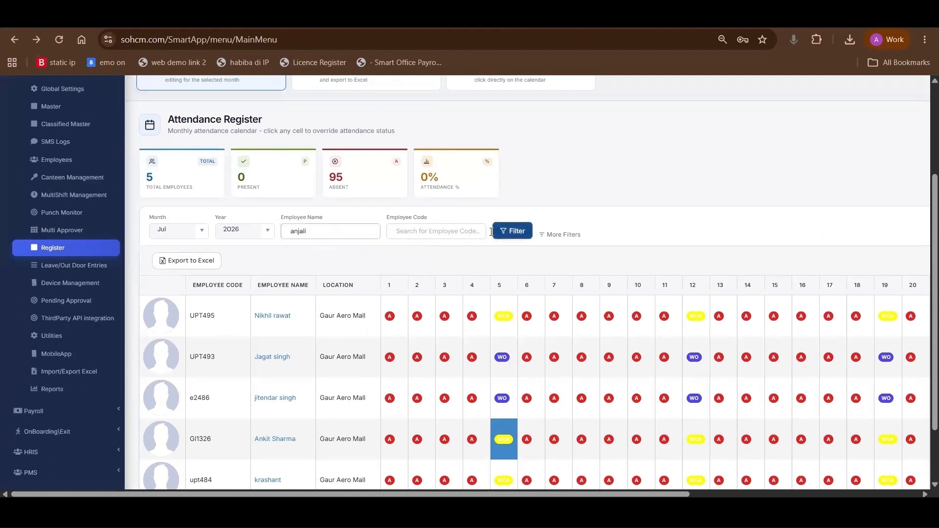
left_click(413, 236)
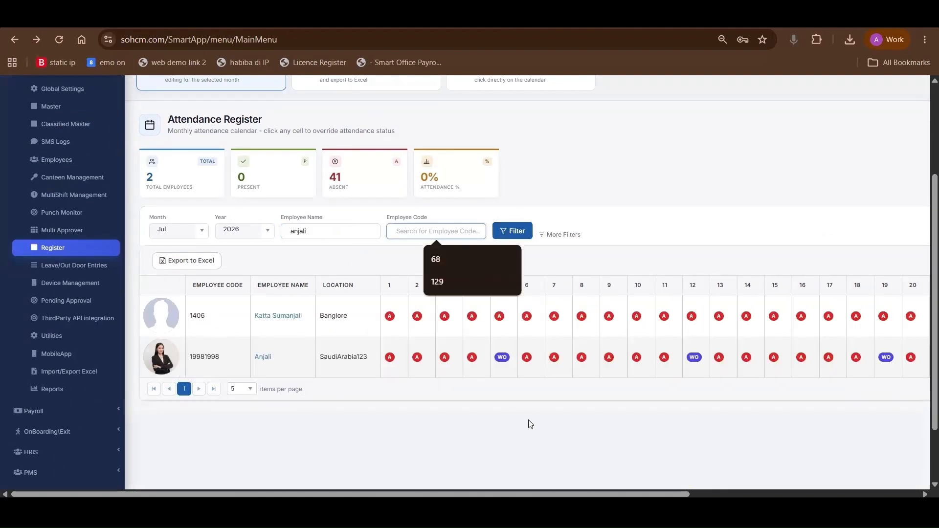
scroll(626, 416, "right", 3)
scroll(625, 405, "left", 3)
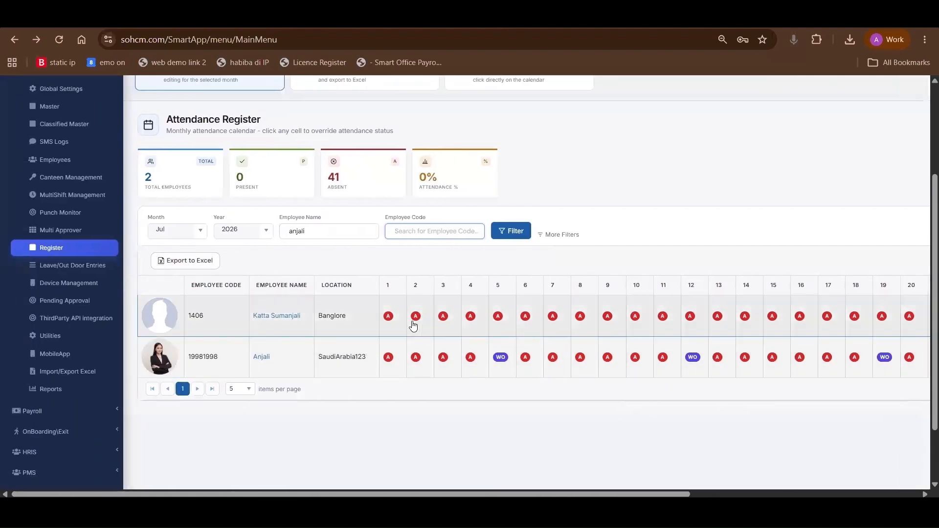
scroll(328, 262, "up", 4)
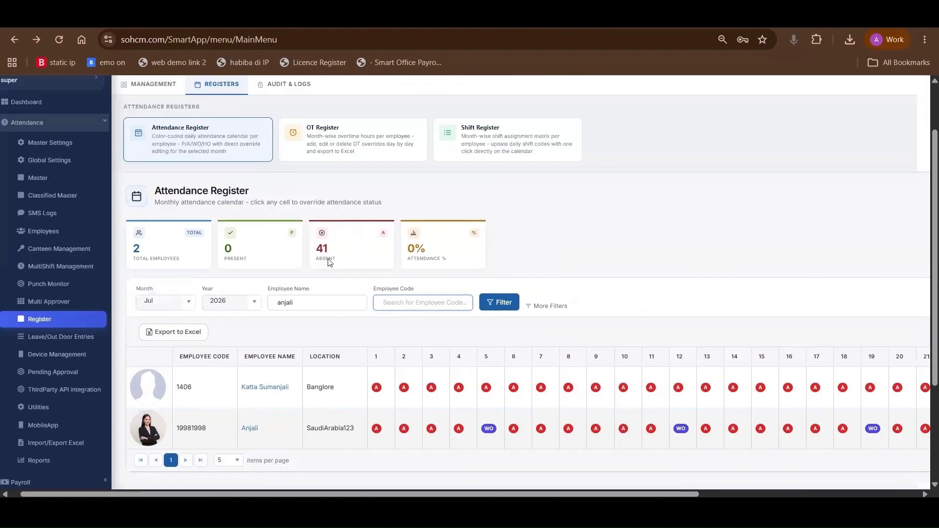
Step: Open the OT Register and look through the employees' daily overtime hours for July 2026
left_click(360, 218)
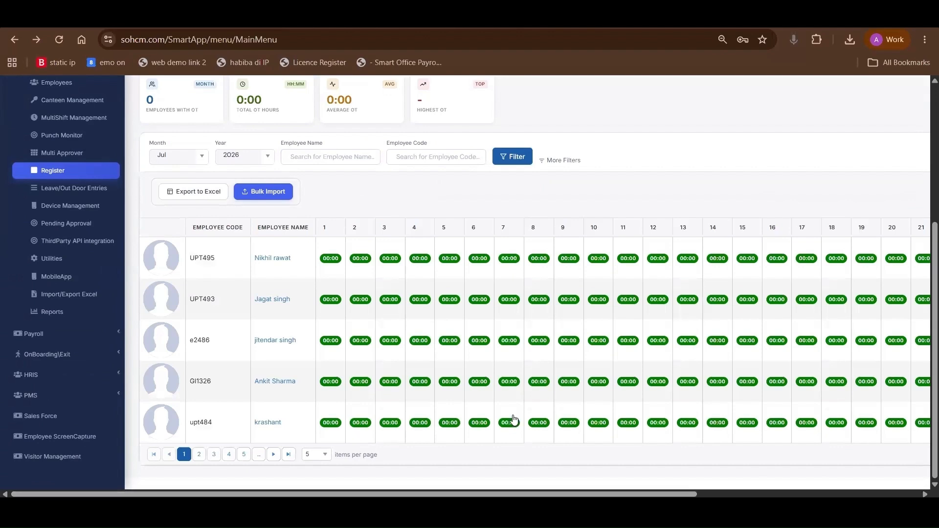
scroll(513, 421, "right", 4)
scroll(532, 407, "left", 4)
scroll(363, 190, "up", 5)
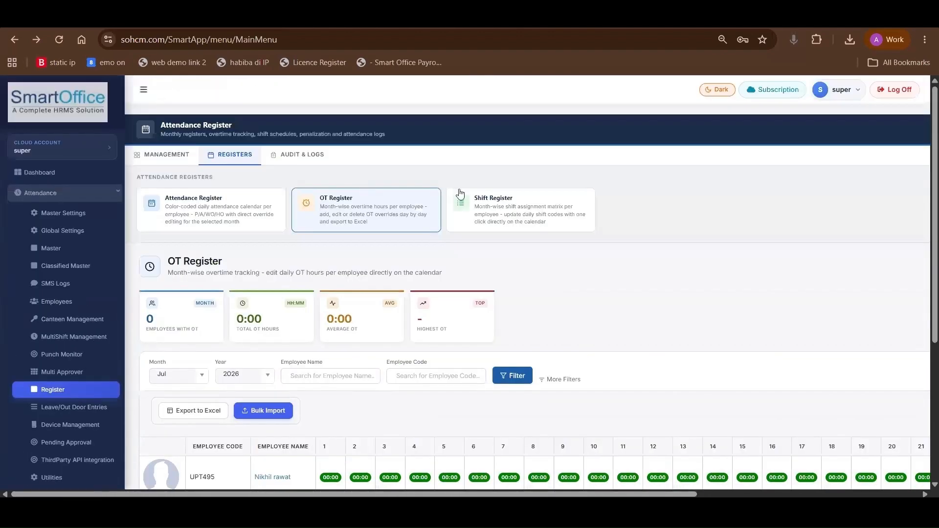
Step: Open the Shift Register and look through the employees' daily shift assignments for July 2026, examining the first employee's day 1 and 2 shifts
left_click(500, 208)
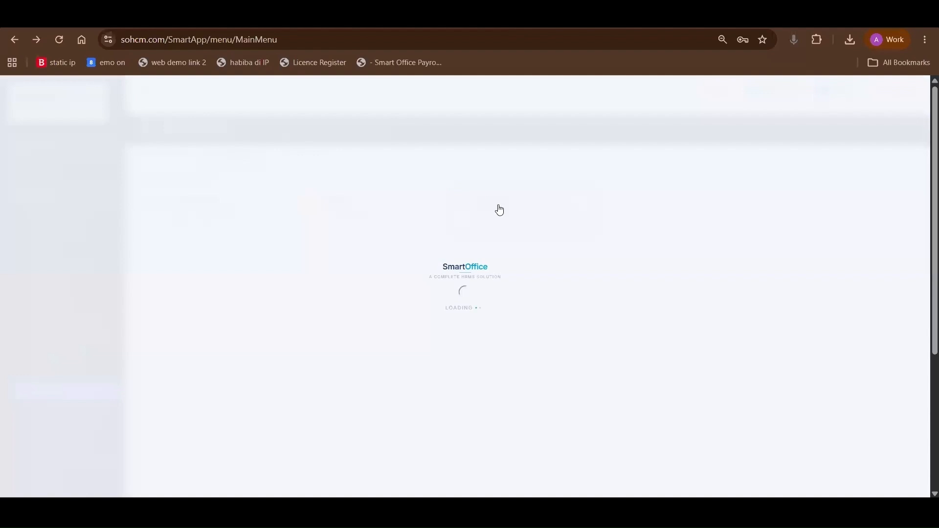
scroll(494, 229, "down", 5)
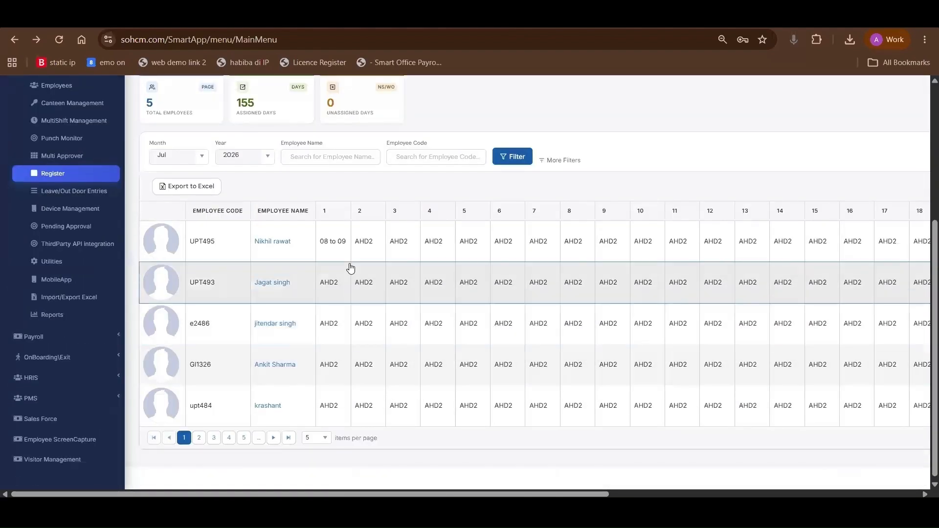
scroll(350, 267, "right", 4)
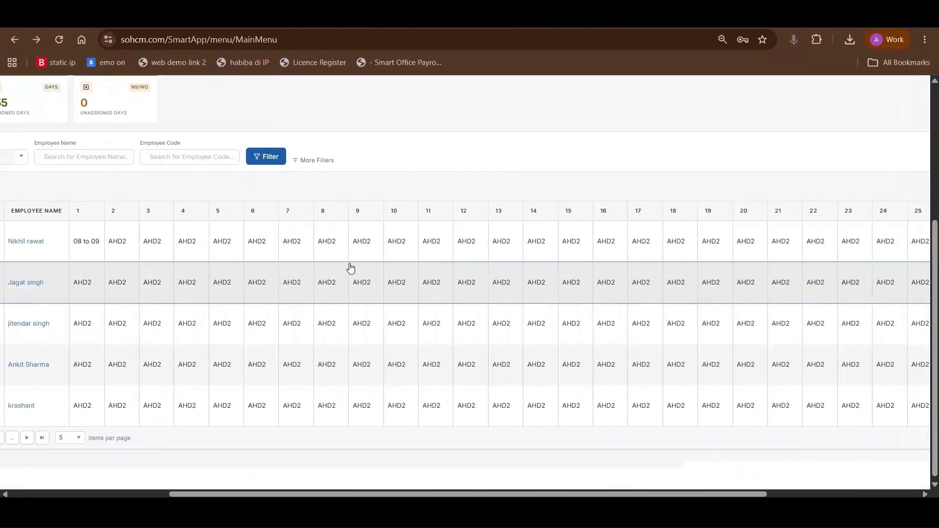
scroll(371, 271, "left", 3)
scroll(371, 269, "right", 2)
scroll(371, 270, "left", 1)
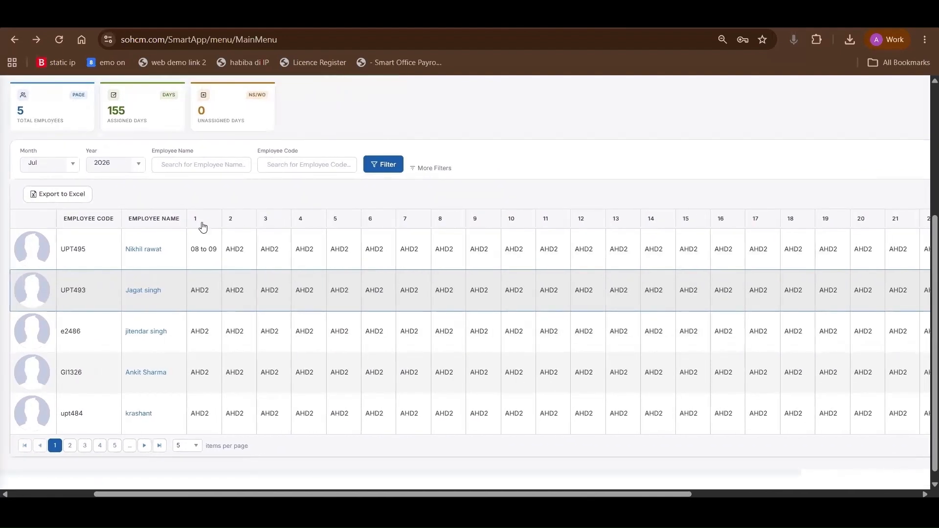
double_click(195, 221)
left_click_drag(196, 250, 236, 259)
scroll(236, 257, "up", 4)
scroll(235, 256, "left", 3)
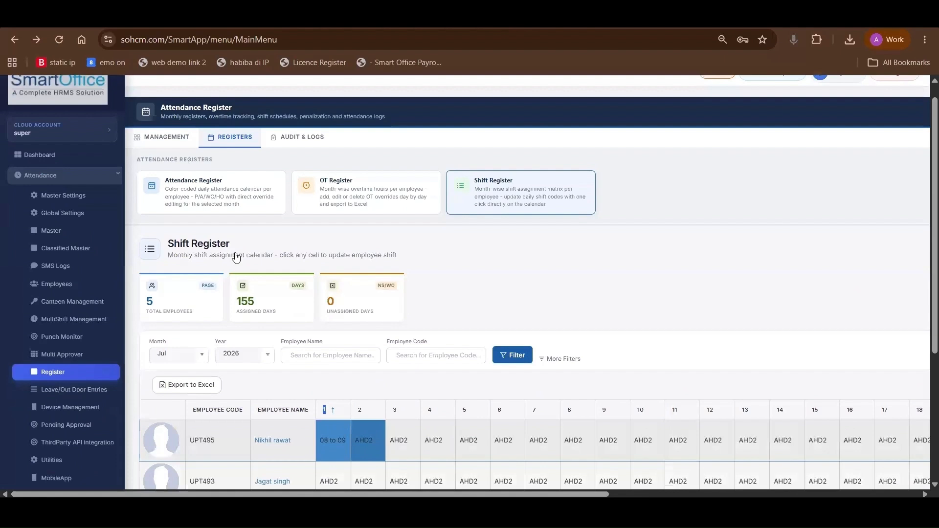
scroll(268, 402, "down", 3)
scroll(268, 402, "down", 2)
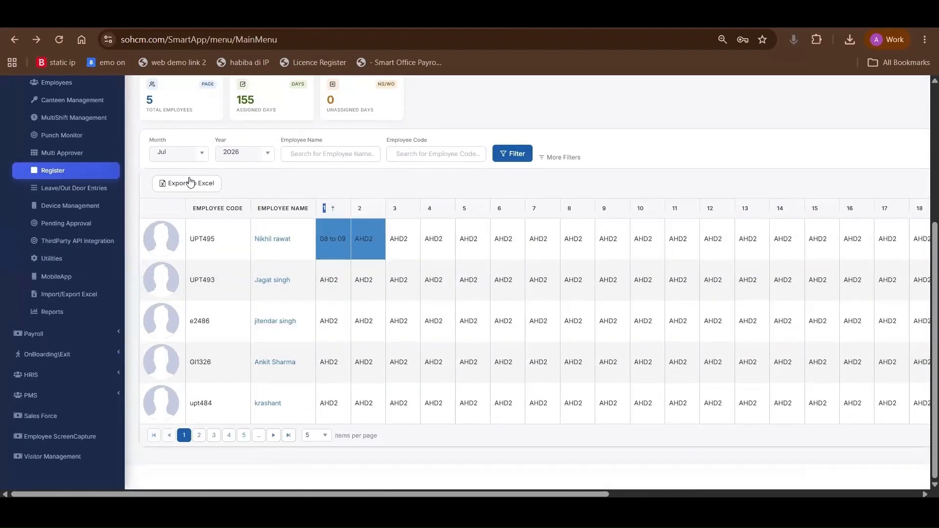
scroll(190, 200, "up", 2)
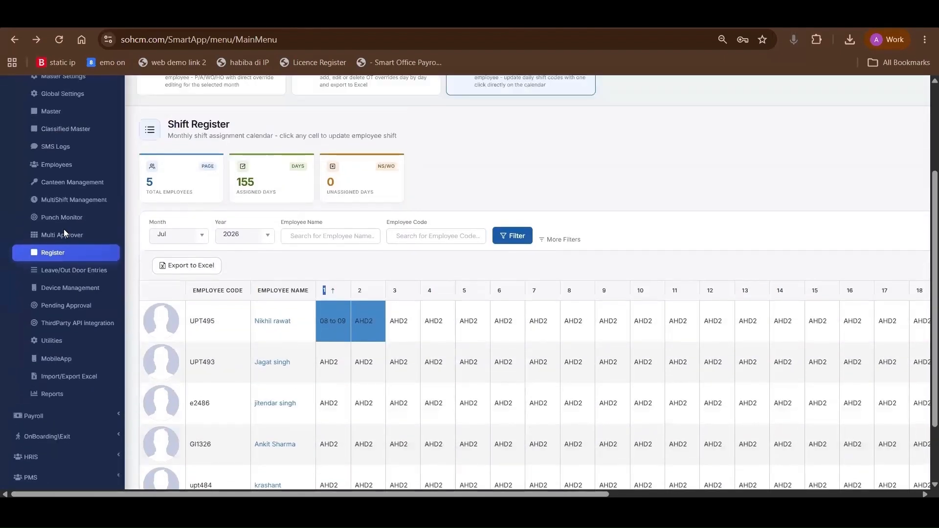
Step: Start a new Multi Approver leave workflow with primary manager, secondary manager, department head, company head and Level Based Work Flow enabled
left_click(63, 230)
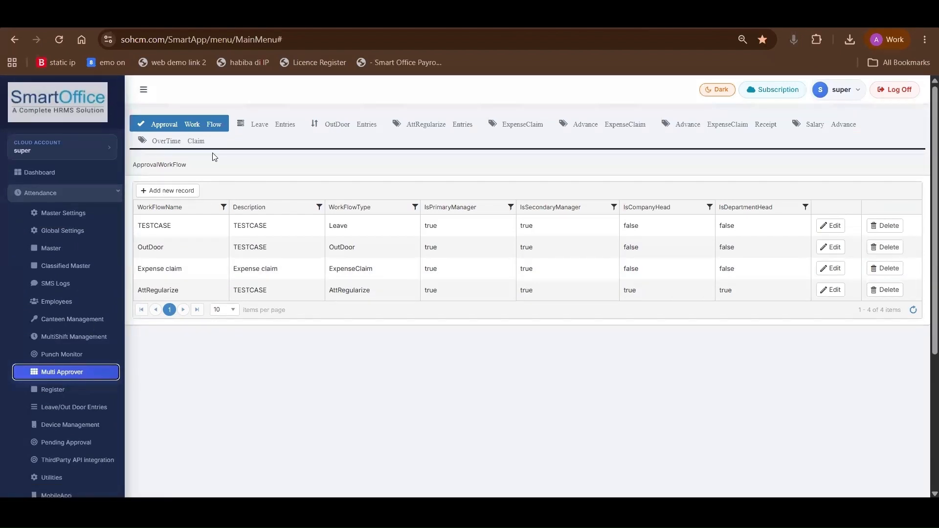
left_click(177, 194)
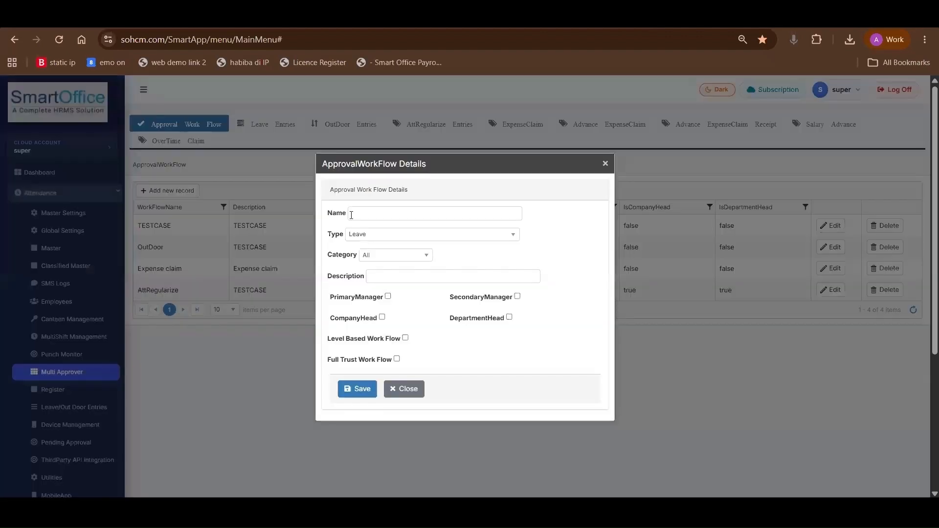
left_click(350, 213)
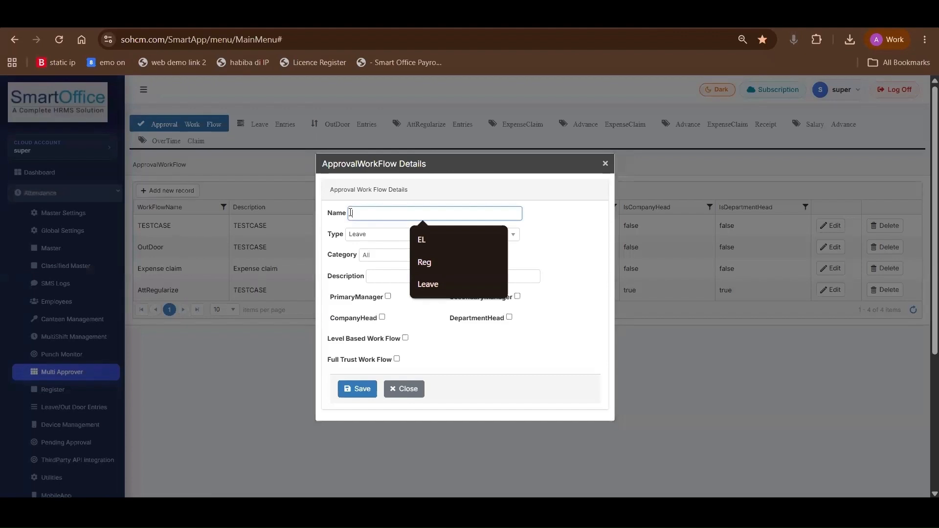
left_click(390, 302)
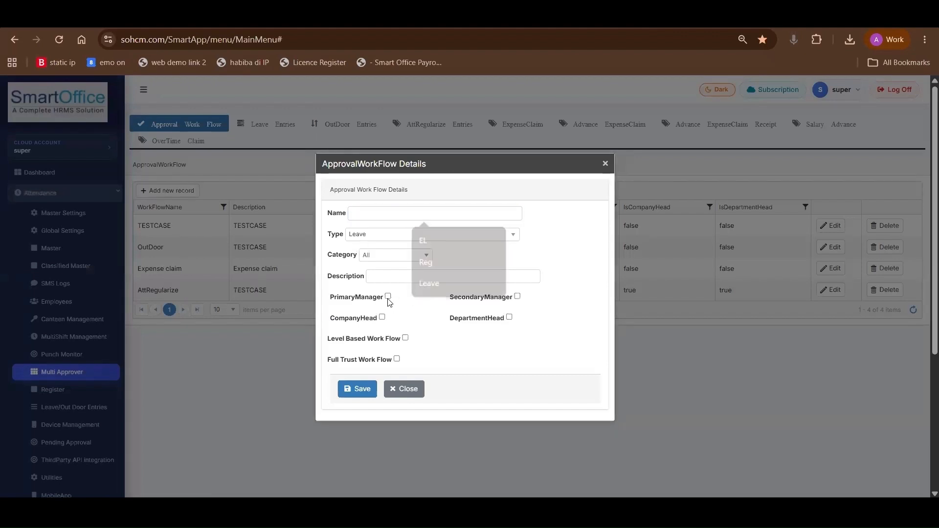
left_click(389, 297)
left_click(517, 296)
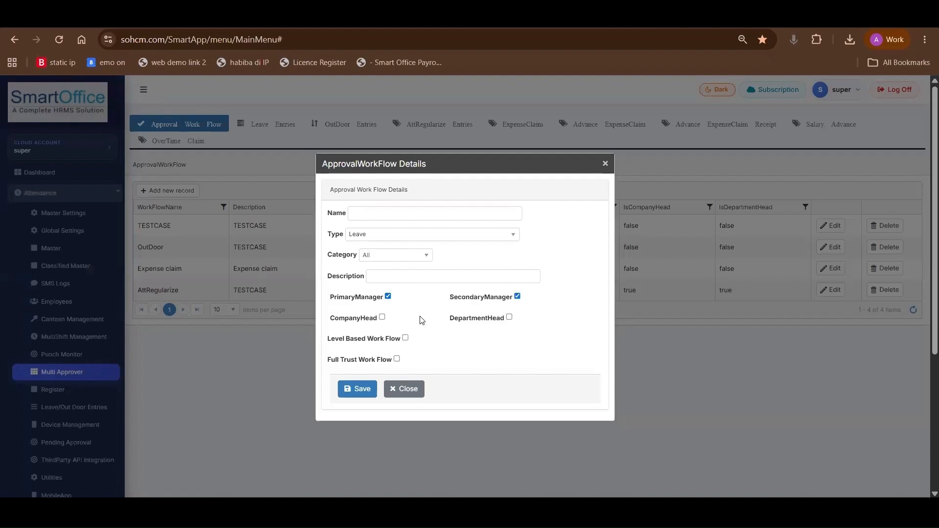
left_click(509, 317)
left_click(382, 317)
left_click(405, 338)
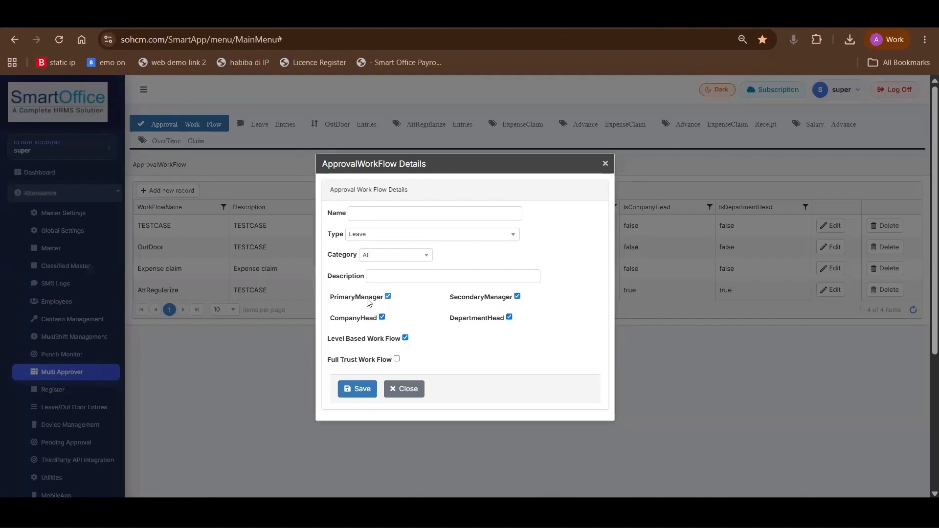
Step: Switch the workflow from level based to Full Trust Work Flow, look through the workflow types and close the details without saving
left_click_drag(335, 301, 380, 300)
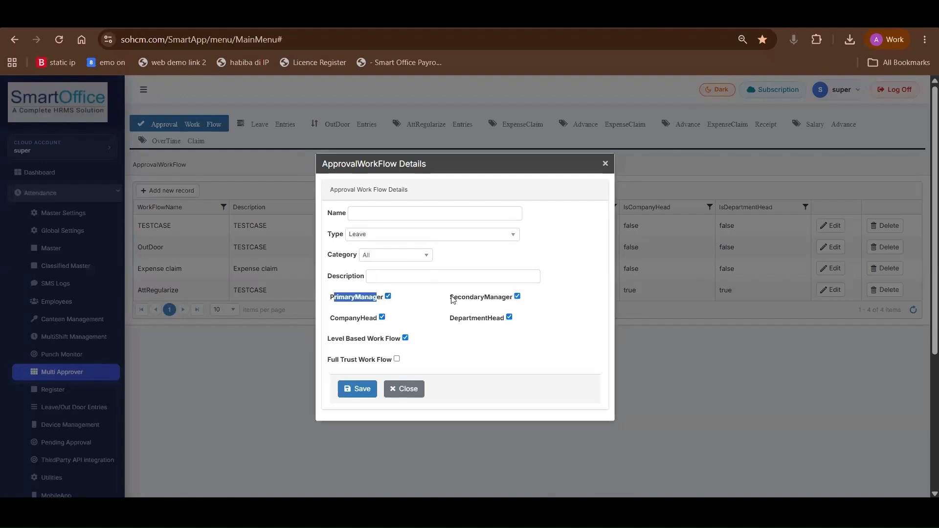
left_click_drag(454, 299, 512, 306)
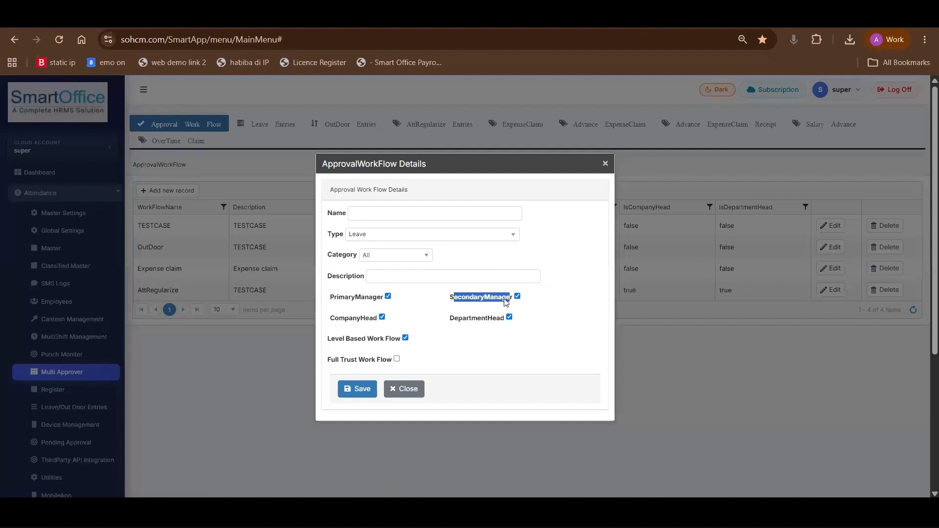
left_click_drag(450, 319, 500, 319)
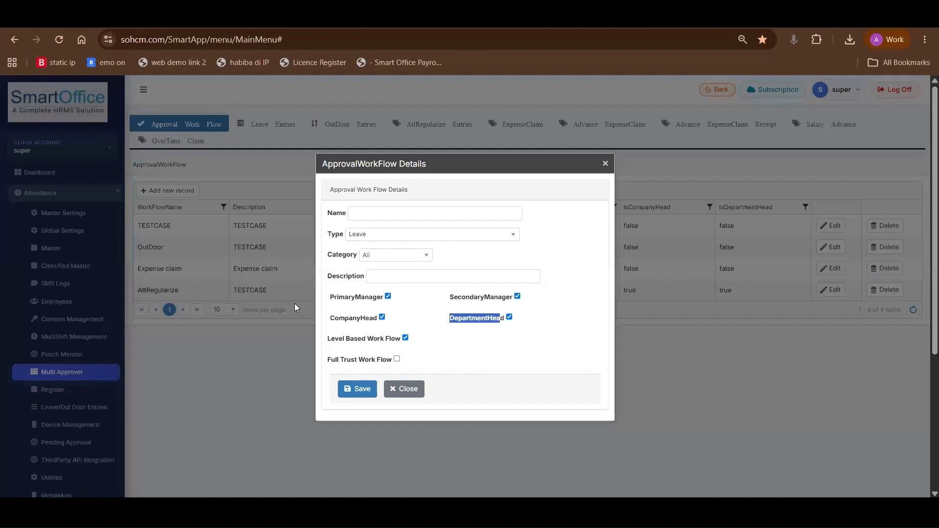
left_click_drag(339, 319, 374, 320)
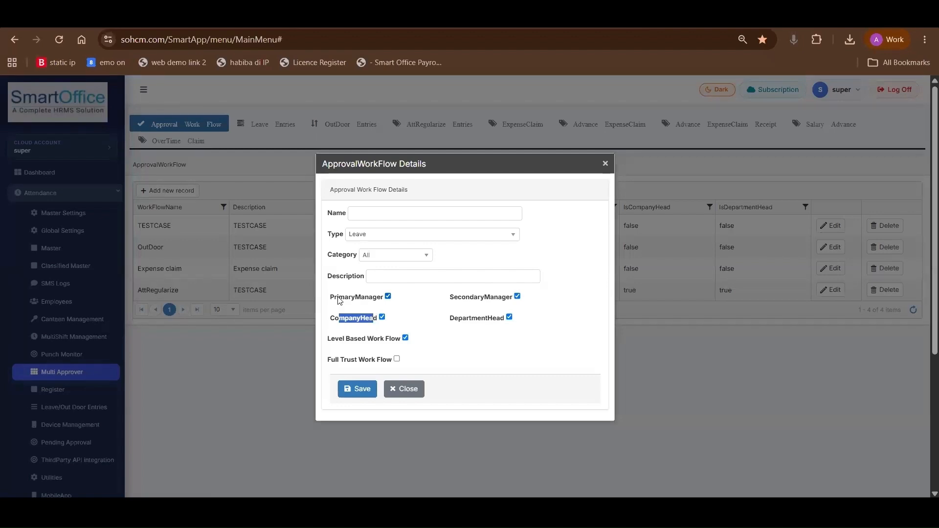
left_click_drag(335, 298, 376, 298)
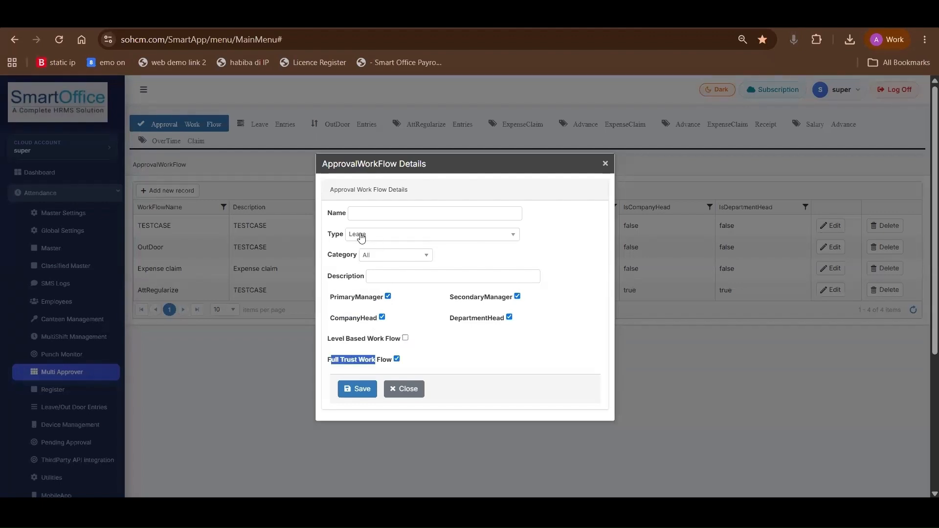
left_click(360, 235)
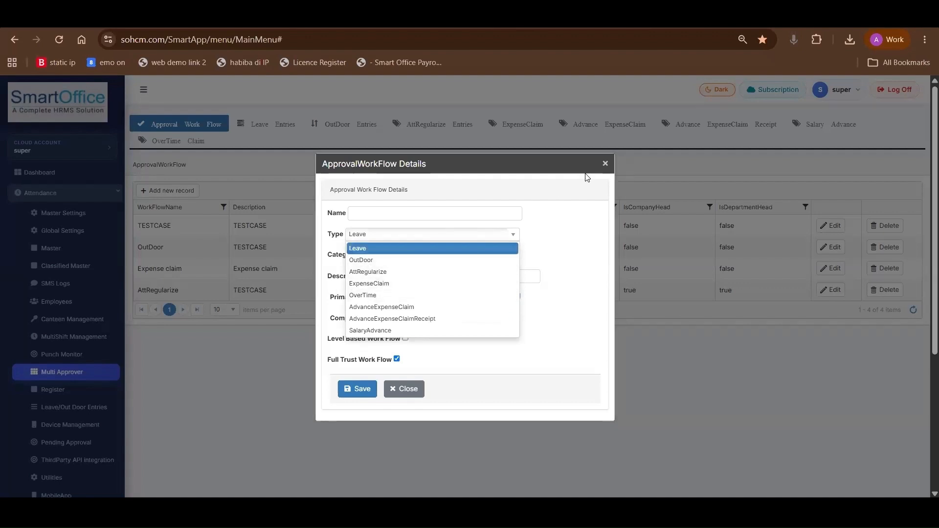
left_click(605, 165)
Step: Open the Multi Approver leave entries and filter them by April 2026 to examine each approver's status
left_click(272, 128)
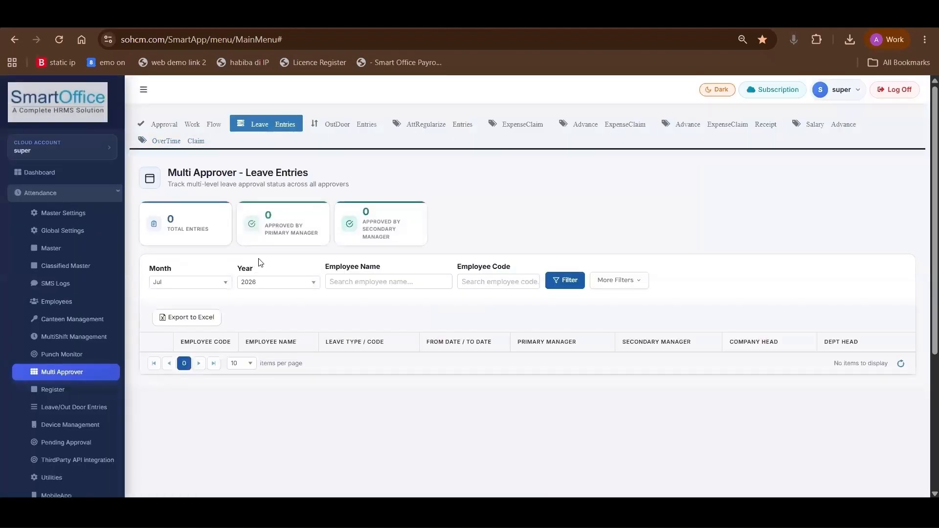
scroll(267, 271, "down", 1)
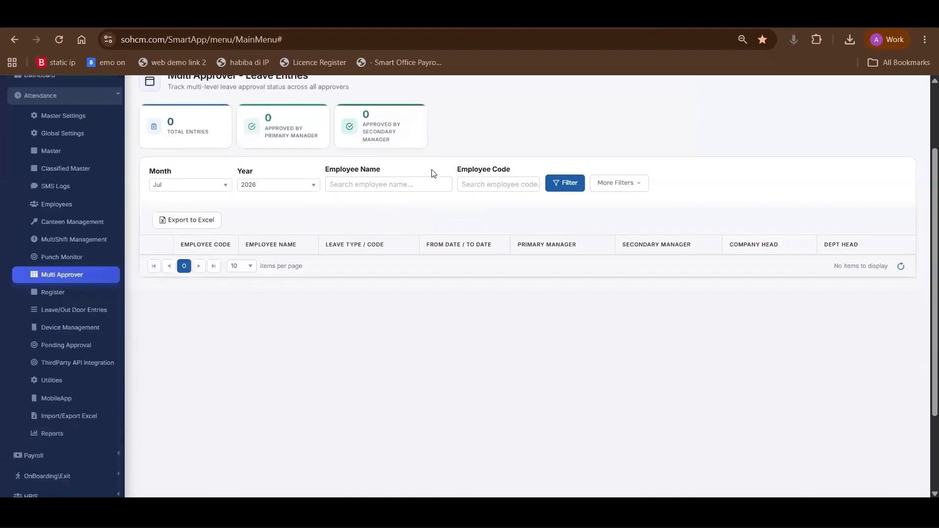
scroll(254, 224, "up", 1)
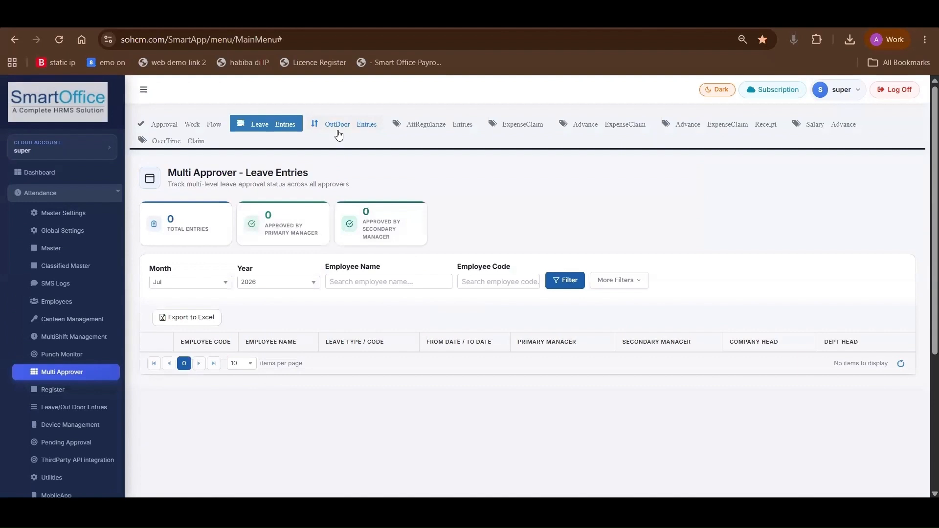
left_click(192, 283)
left_click(182, 335)
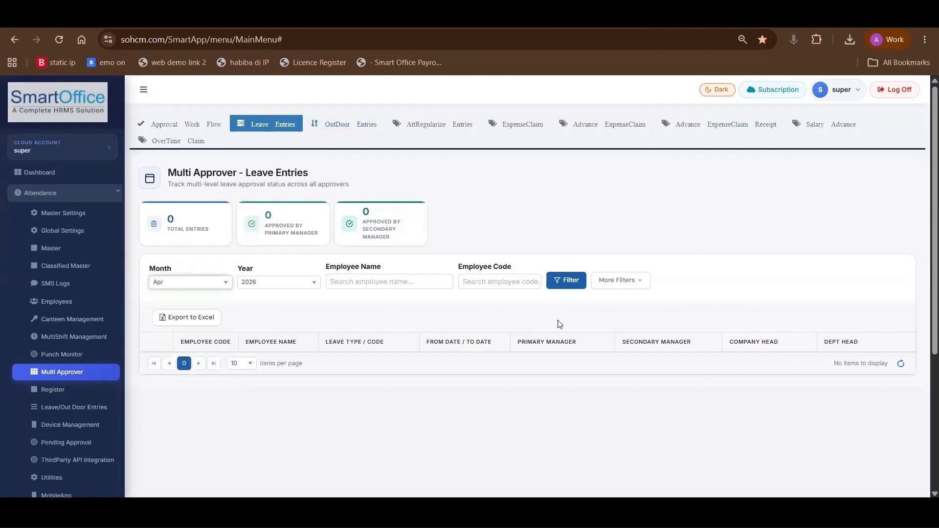
left_click(566, 281)
scroll(494, 365, "down", 2)
scroll(443, 337, "up", 2)
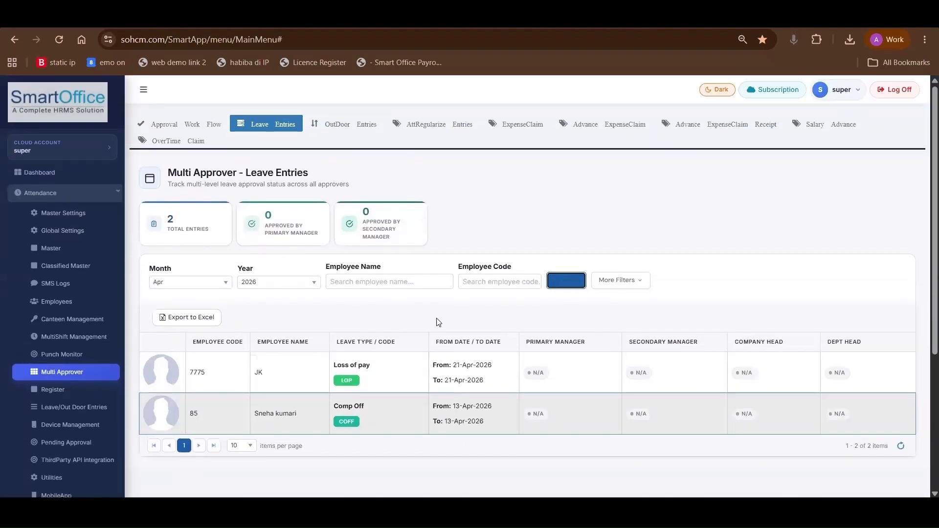
Step: Filter the Multi Approver outdoor entries by April 2026 and open the attendance regularization entries
left_click(332, 126)
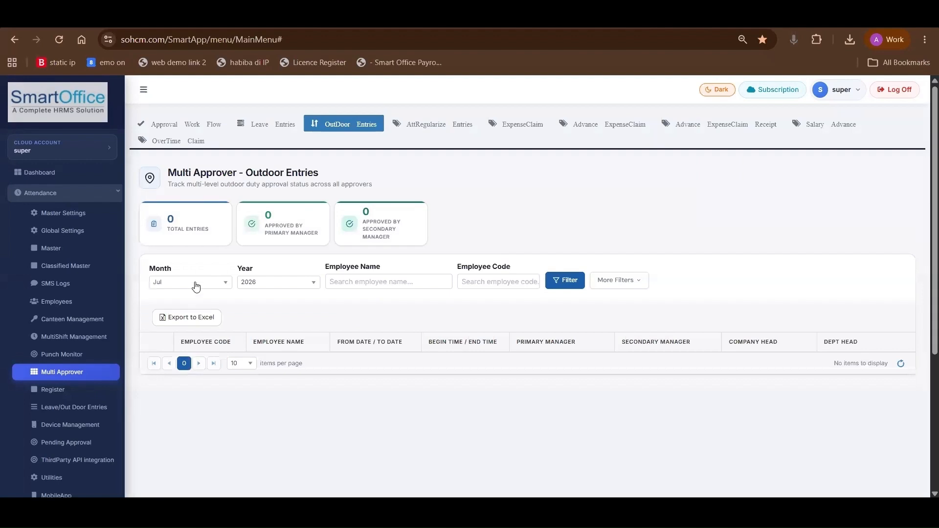
left_click(194, 283)
left_click(158, 331)
left_click(566, 280)
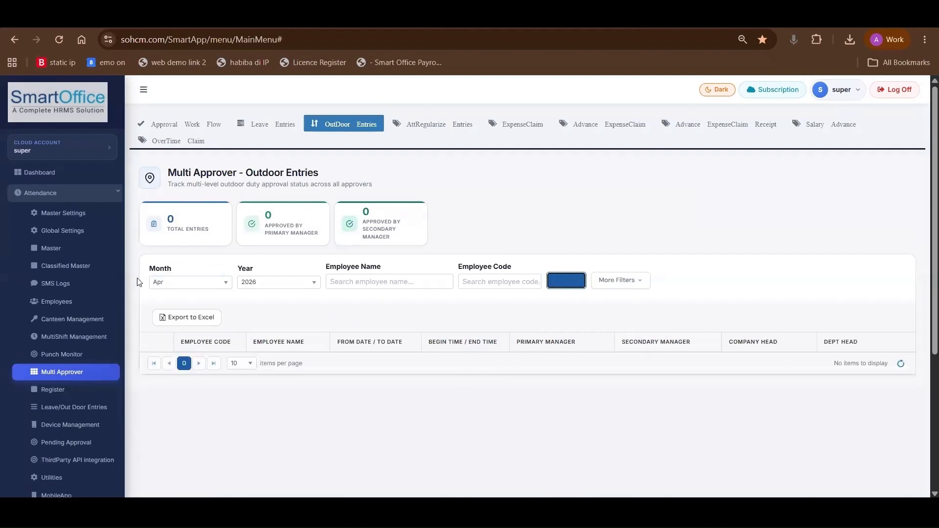
left_click(445, 127)
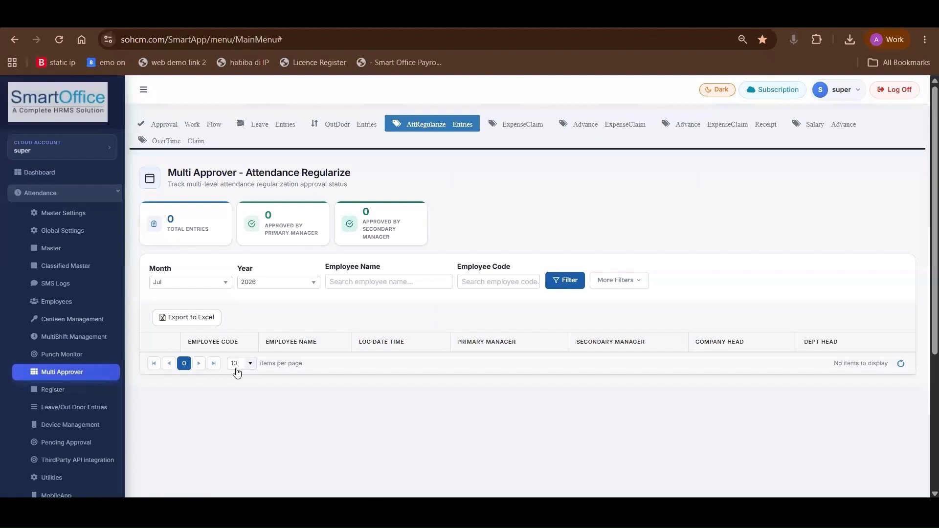
Step: Open the Leave Entry requests under Leave/Out Door Entries and look over the July leave records
left_click(103, 416)
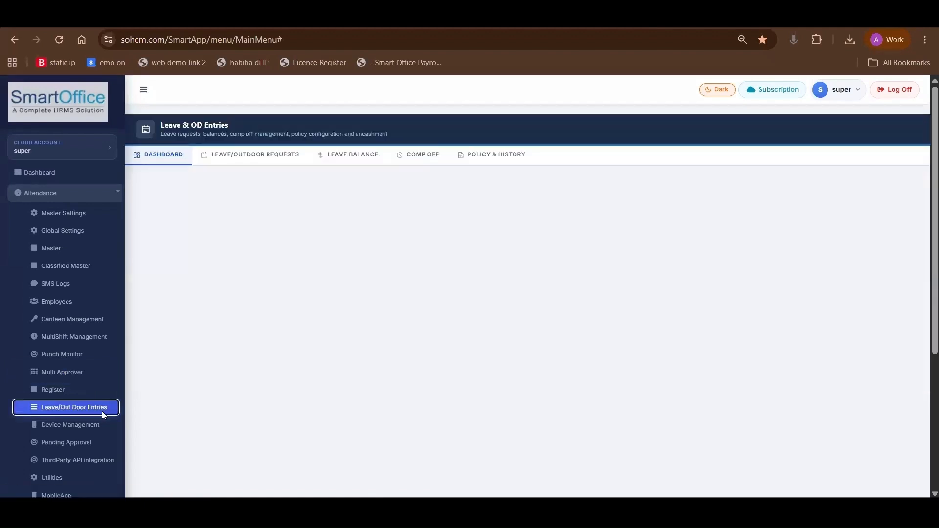
left_click(215, 154)
left_click(283, 217)
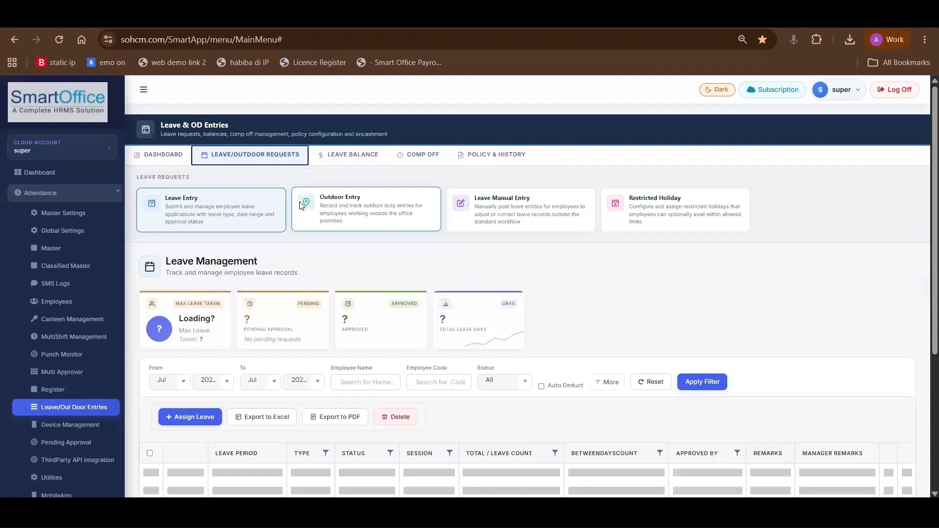
scroll(263, 293, "down", 3)
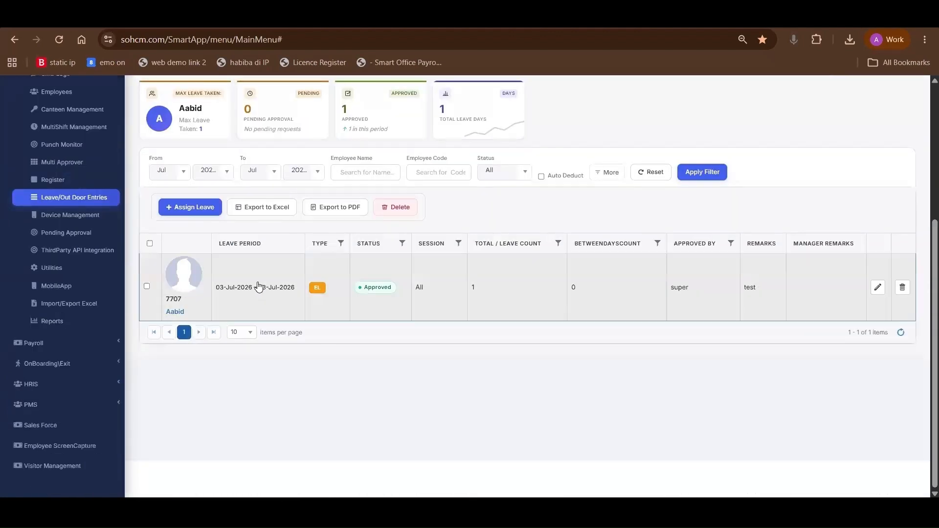
Step: Filter the leave entries from May to July and examine the leave types and approval statuses of the listed requests
left_click(183, 219)
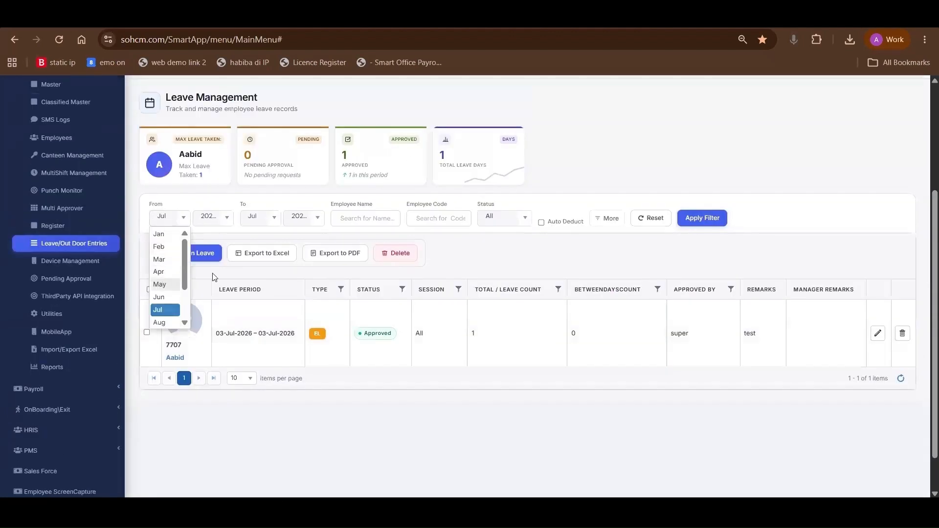
left_click(159, 285)
left_click(715, 223)
scroll(442, 395, "down", 5)
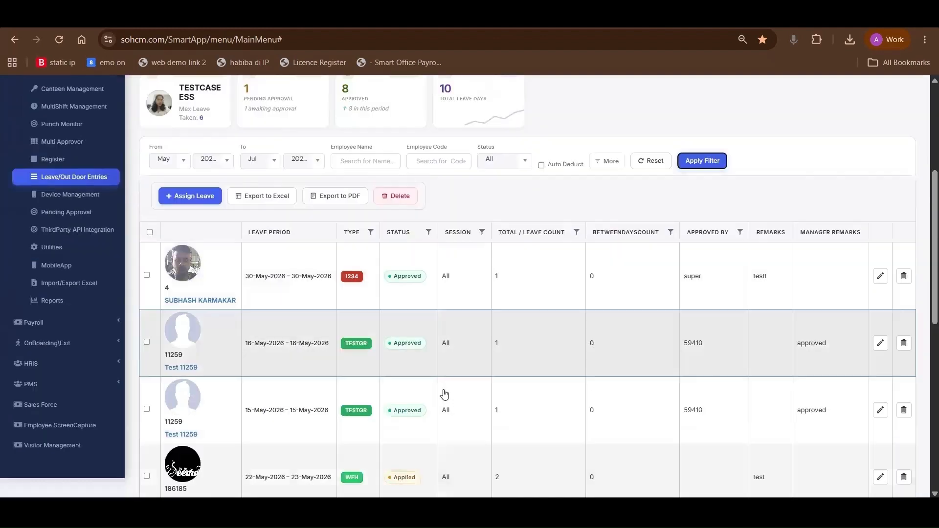
scroll(444, 393, "down", 2)
scroll(444, 394, "up", 6)
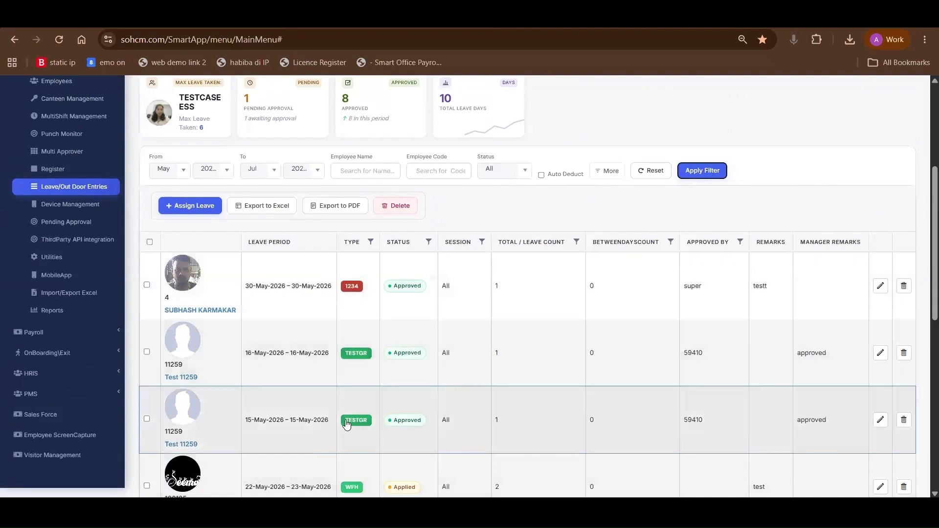
left_click(389, 425)
left_click_drag(389, 425, 414, 424)
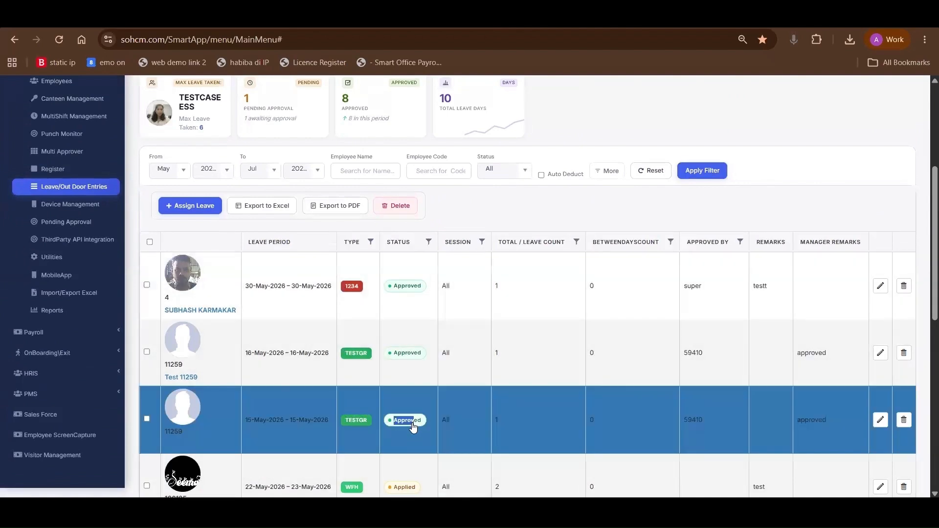
scroll(395, 242, "down", 6)
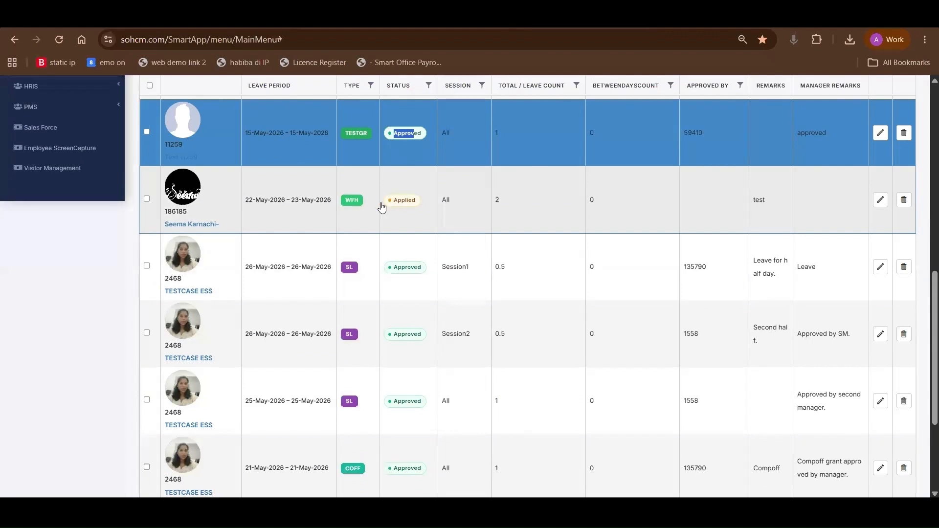
Step: Examine the approval status and total leave count of the May 2026 leave requests
left_click_drag(392, 204, 433, 213)
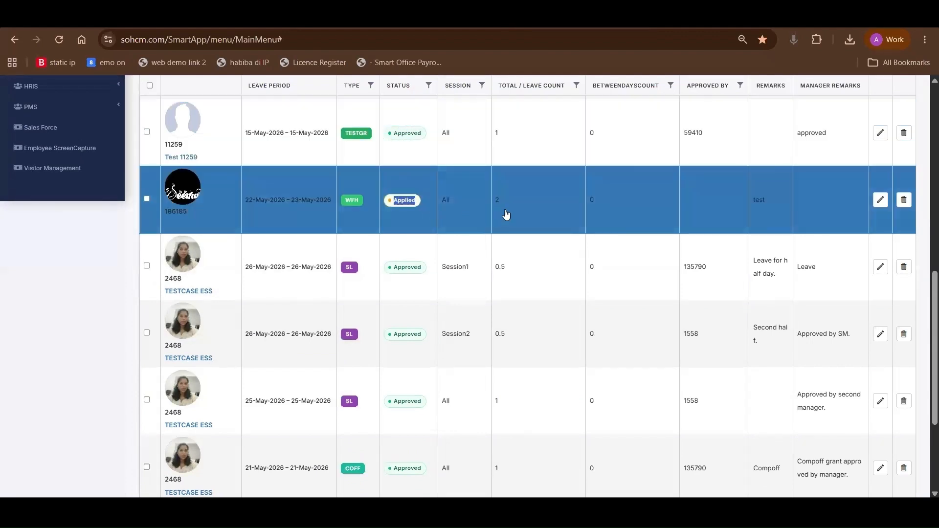
double_click(499, 201)
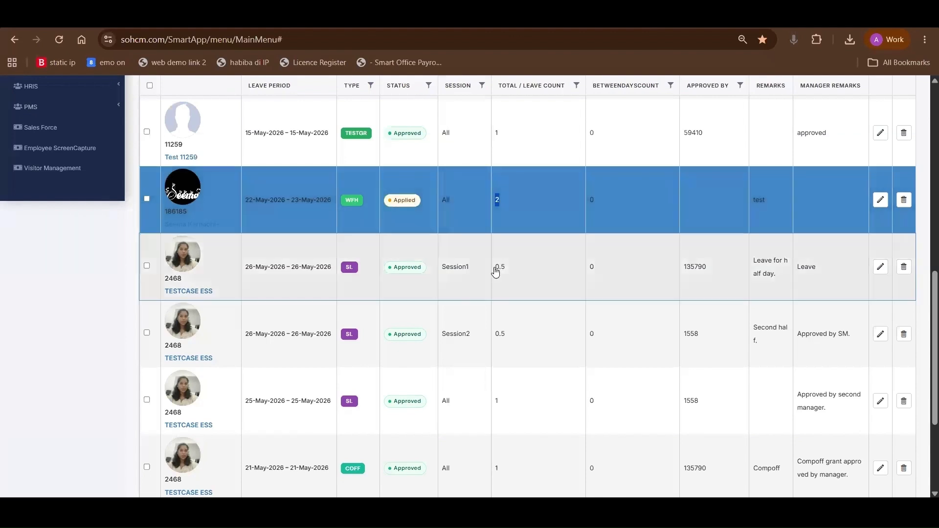
left_click_drag(495, 270, 506, 269)
left_click_drag(495, 205, 506, 205)
left_click_drag(494, 134, 504, 139)
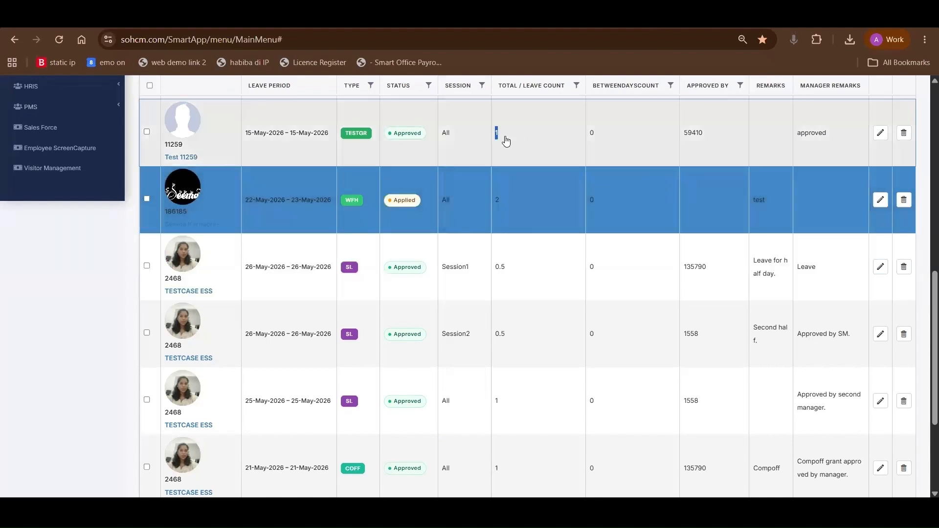
Step: Open the Outdoor Entry requests, filter them from April to July 2026 and look over the records
scroll(679, 247, "up", 5)
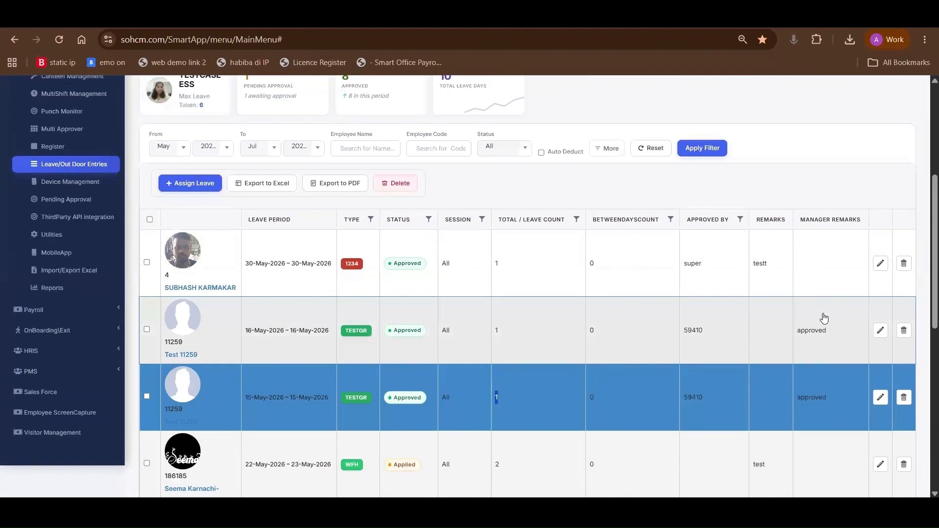
scroll(376, 278, "up", 2)
scroll(376, 277, "up", 3)
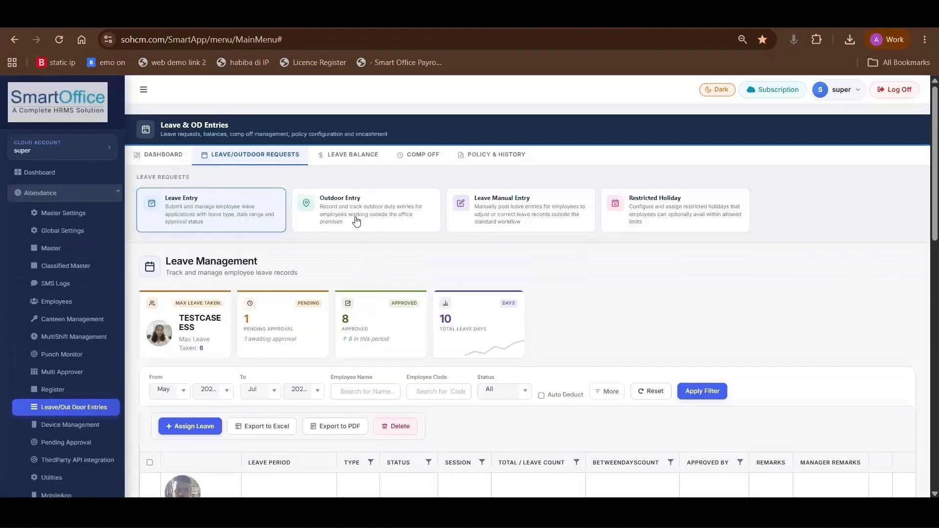
left_click(357, 218)
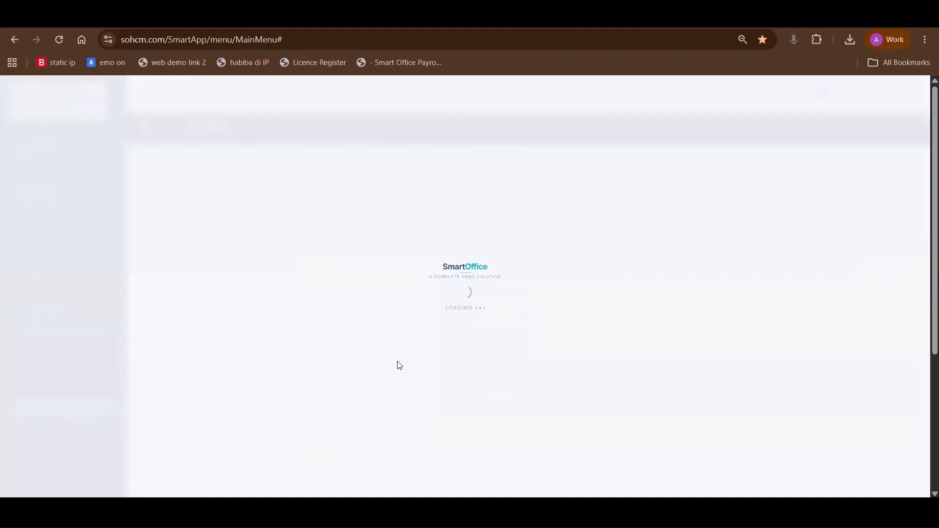
scroll(398, 365, "down", 5)
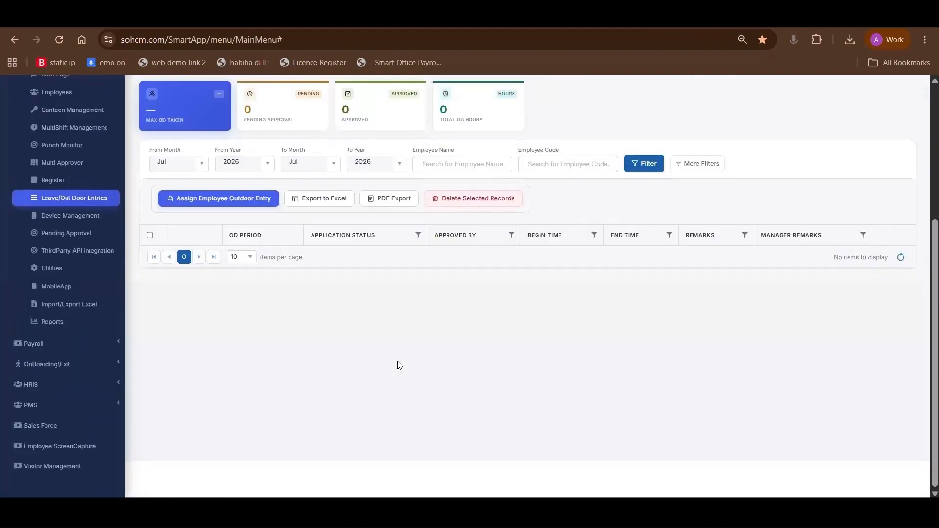
left_click(201, 163)
left_click(643, 163)
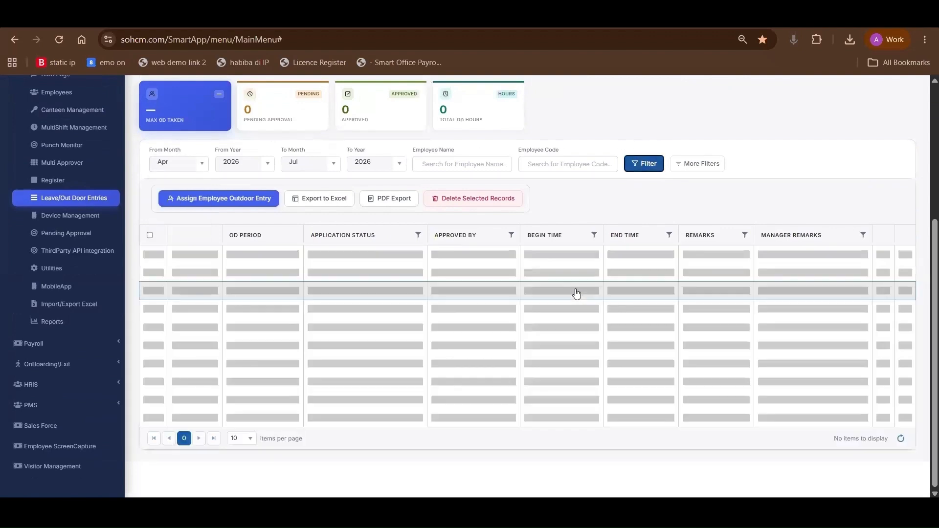
scroll(576, 293, "down", 3)
scroll(361, 350, "down", 4)
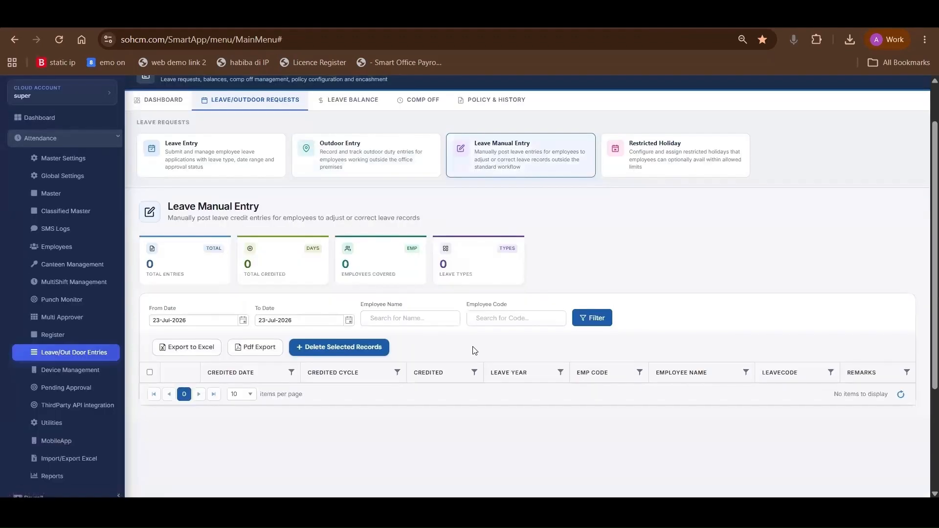
Step: Return to Leave Entry, start assigning a leave and select the first listed employee
left_click(210, 166)
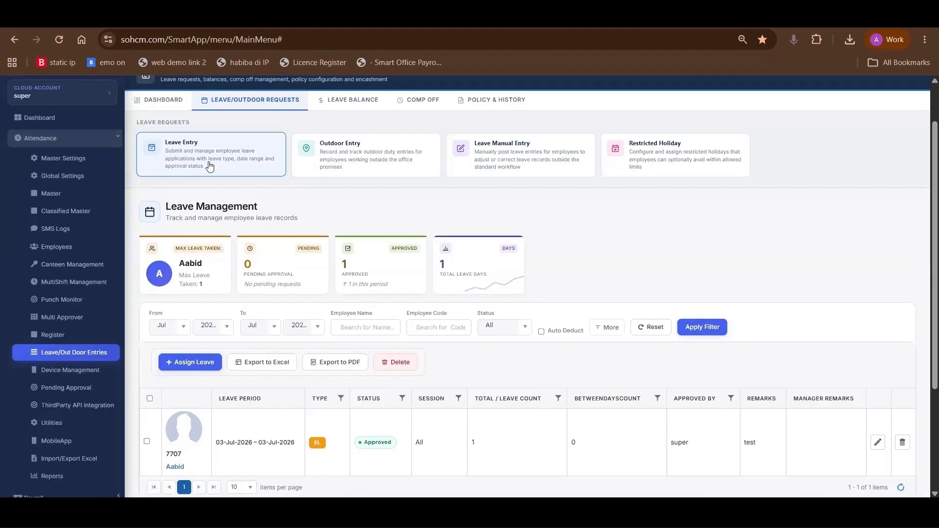
left_click(184, 363)
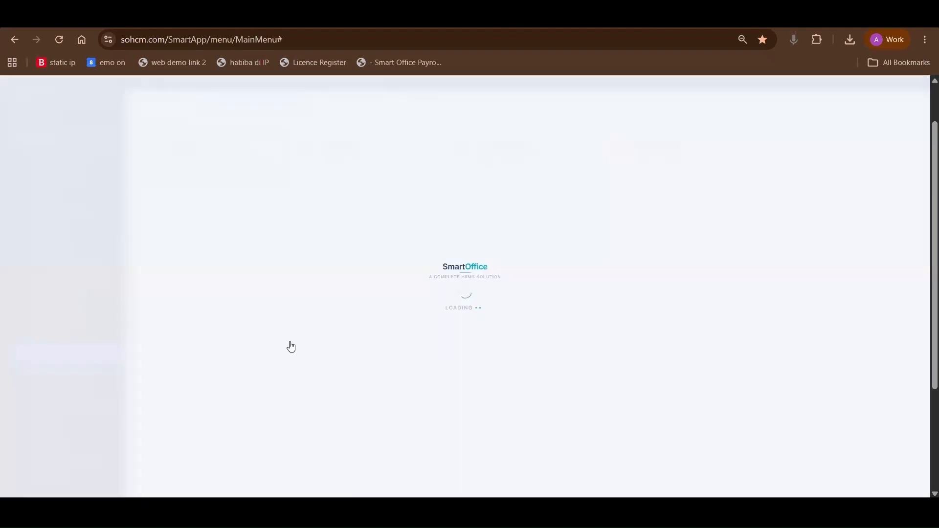
left_click(138, 296)
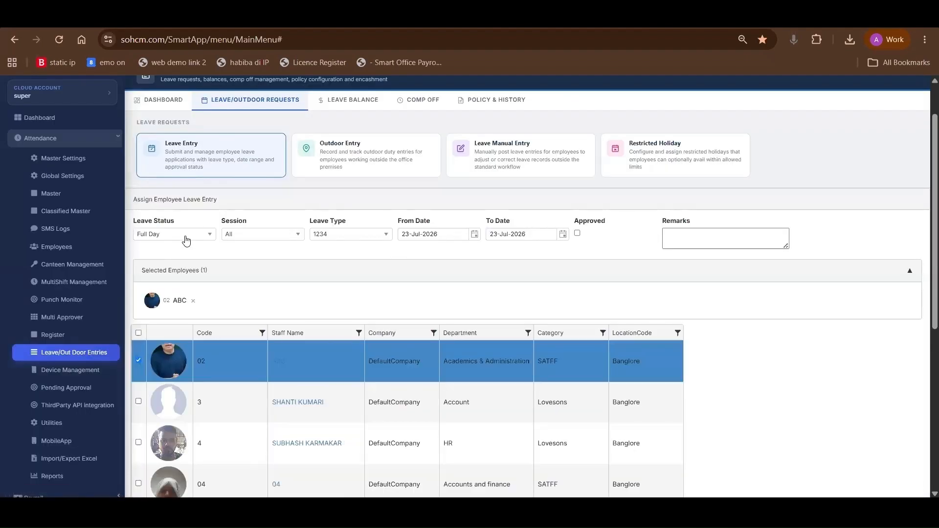
Step: Set the leave to Half Day in Session 1, choose its leave type, mark it approved and allot the employee leave entry
left_click(186, 237)
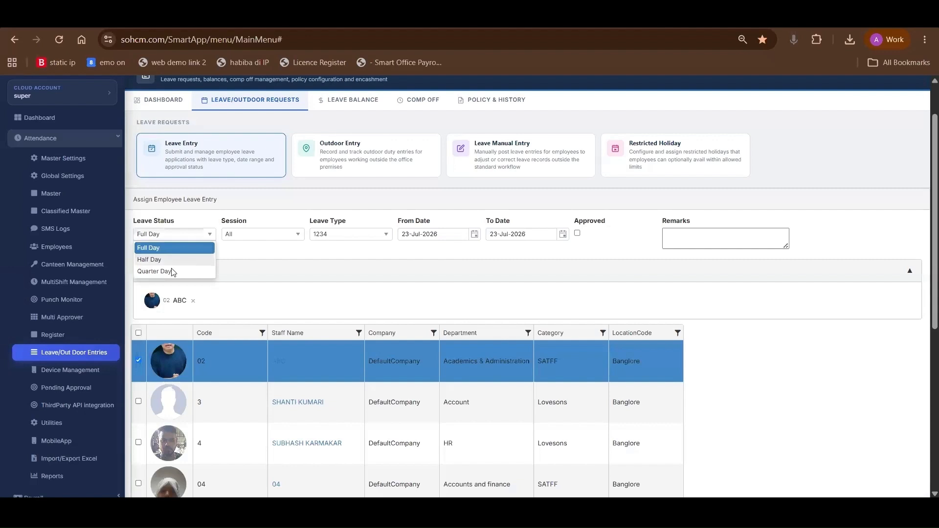
left_click(176, 260)
left_click(239, 236)
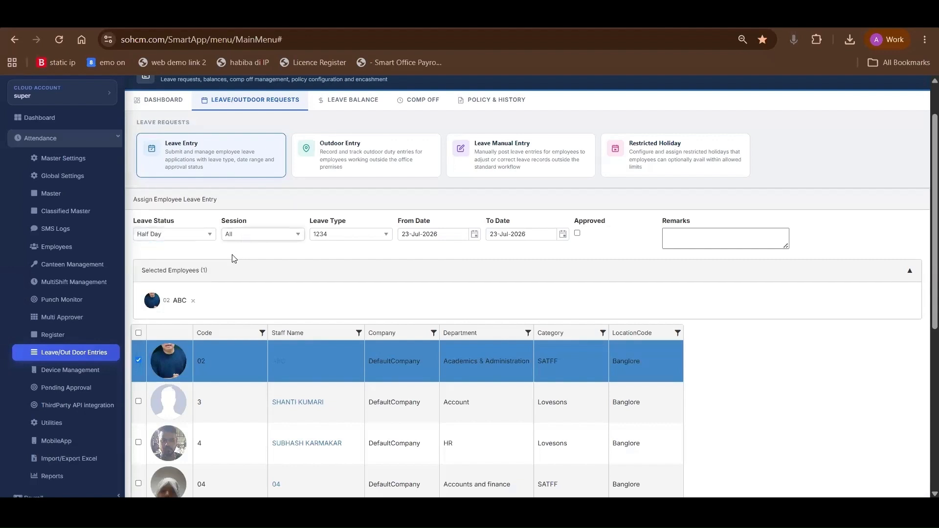
left_click(239, 259)
left_click(337, 235)
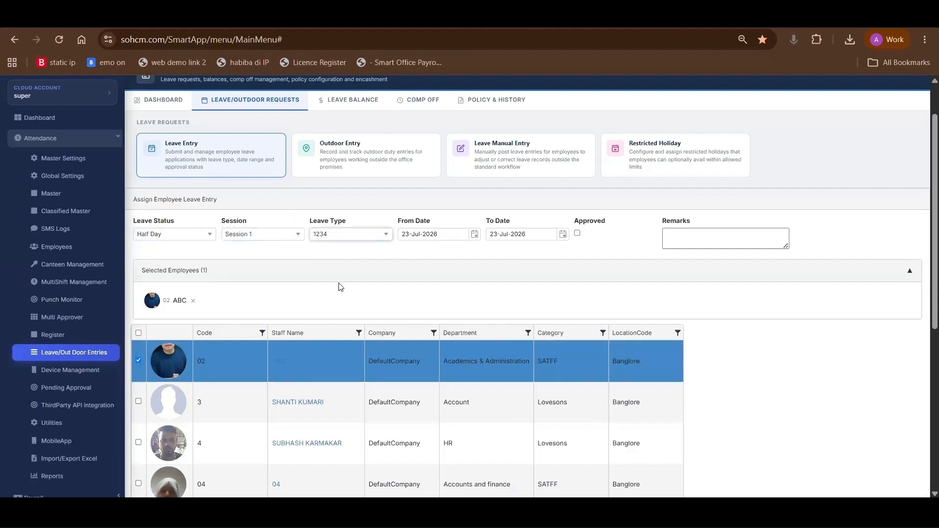
left_click(324, 307)
left_click(577, 235)
scroll(235, 497, "down", 6)
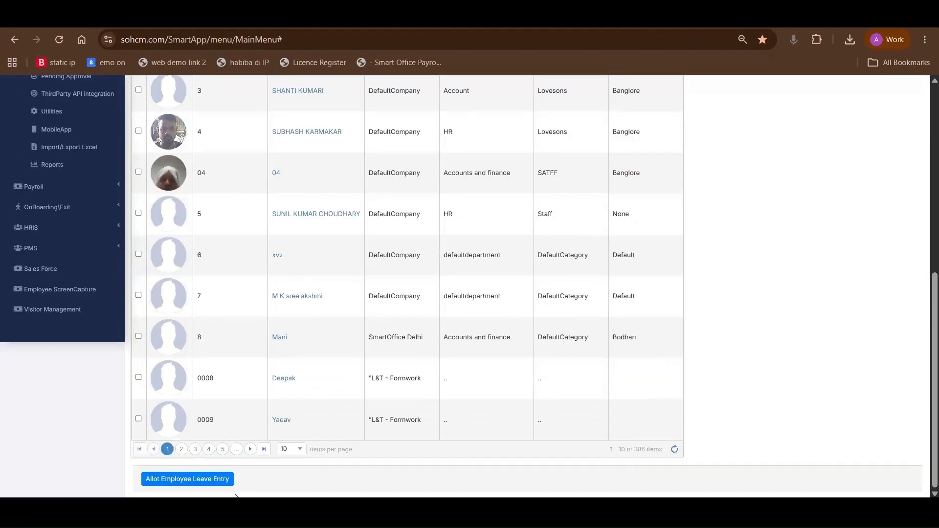
left_click(204, 480)
Step: Open the Leave Summary under Leave Balance and show all leave figures for 2026
left_click(370, 163)
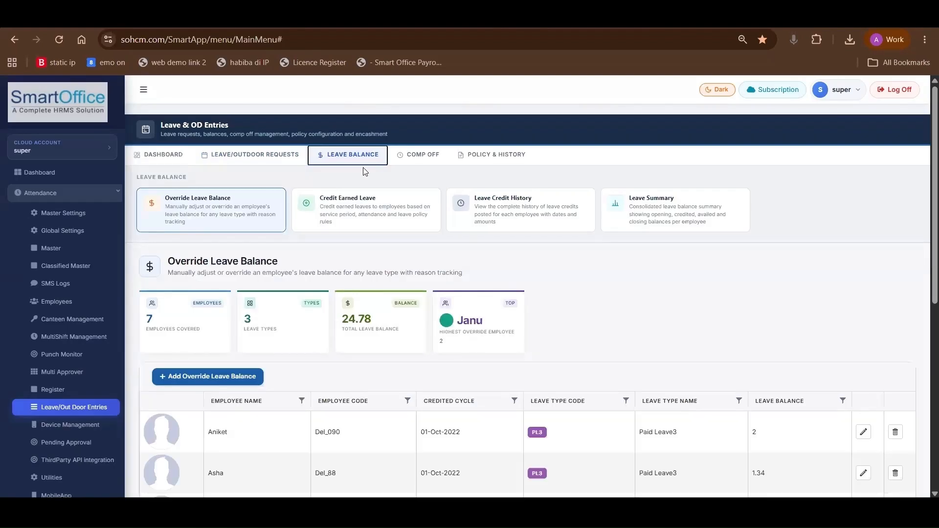
scroll(363, 167, "down", 1)
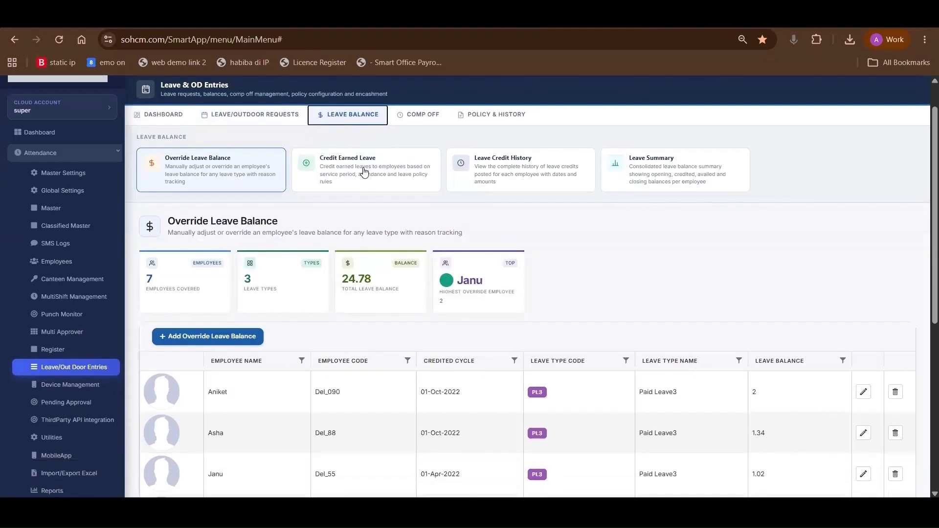
left_click(635, 181)
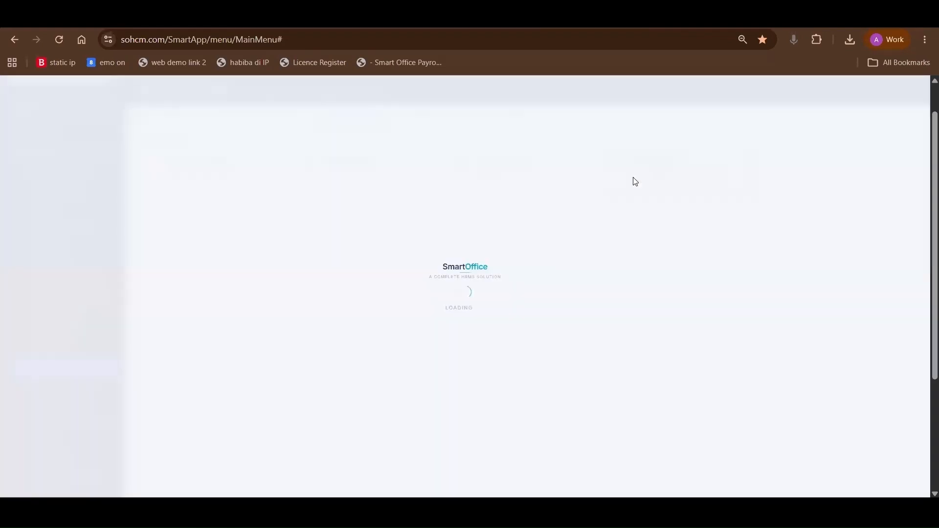
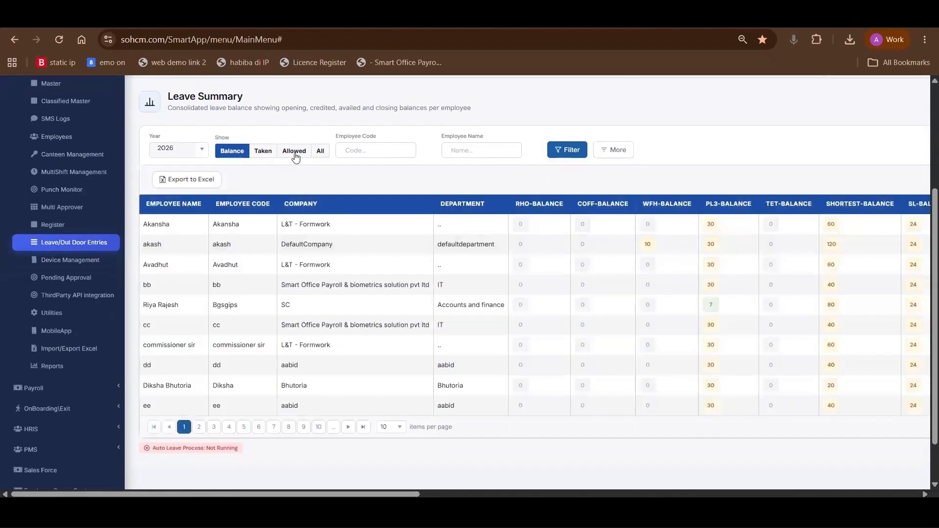
left_click(321, 154)
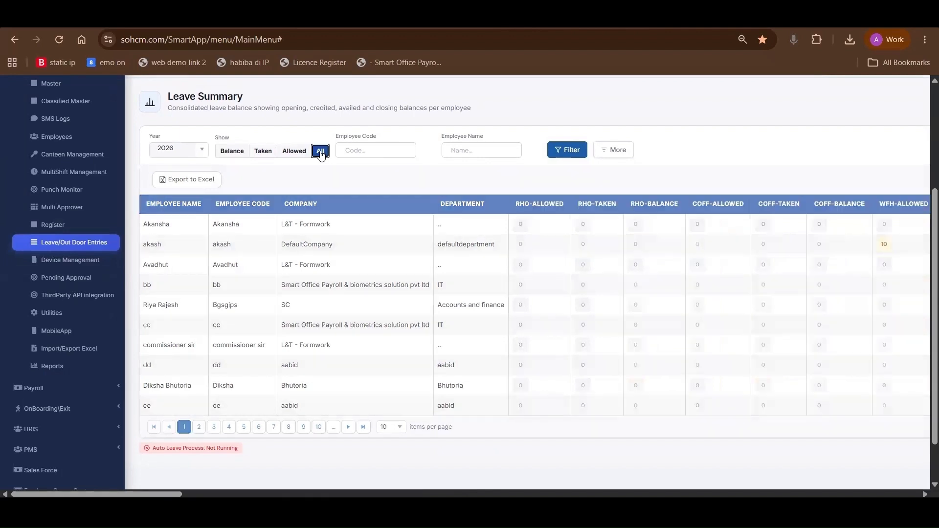
Step: Examine the allowed, taken and balance columns for each leave type in the Leave Summary
scroll(525, 196, "right", 5)
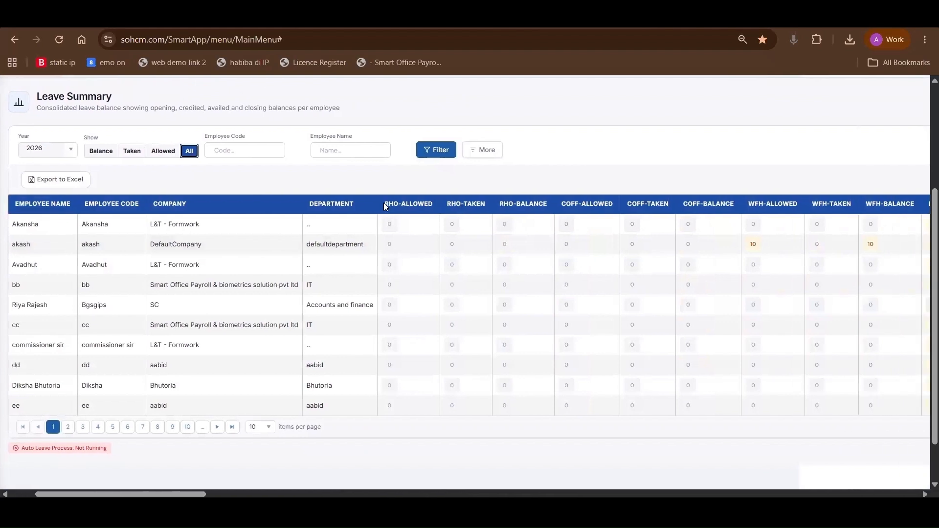
left_click_drag(441, 205, 470, 203)
left_click(507, 205)
scroll(507, 204, "right", 3)
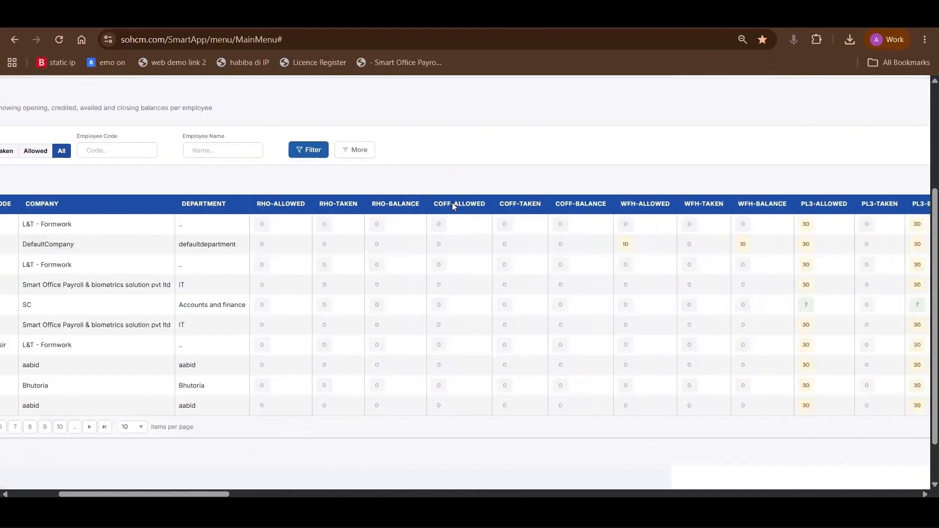
scroll(503, 207, "right", 1)
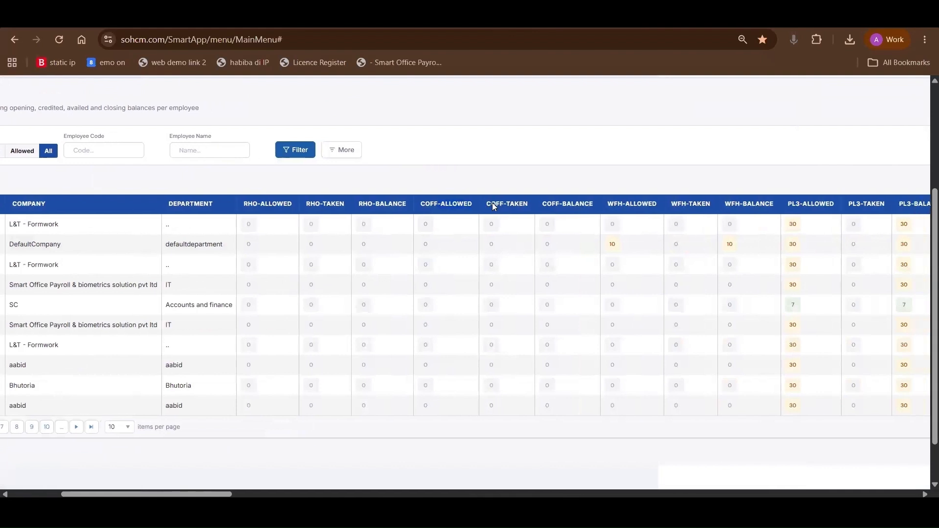
scroll(540, 203, "right", 1)
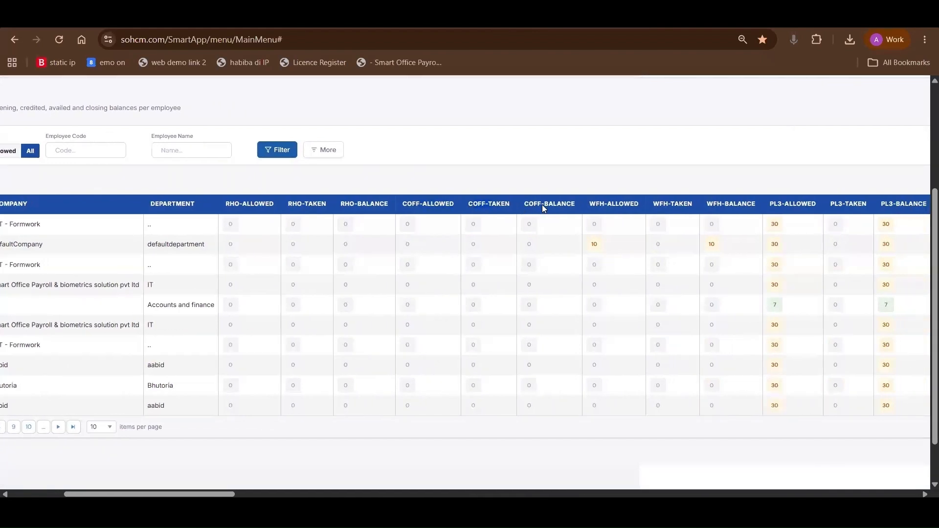
left_click(531, 228)
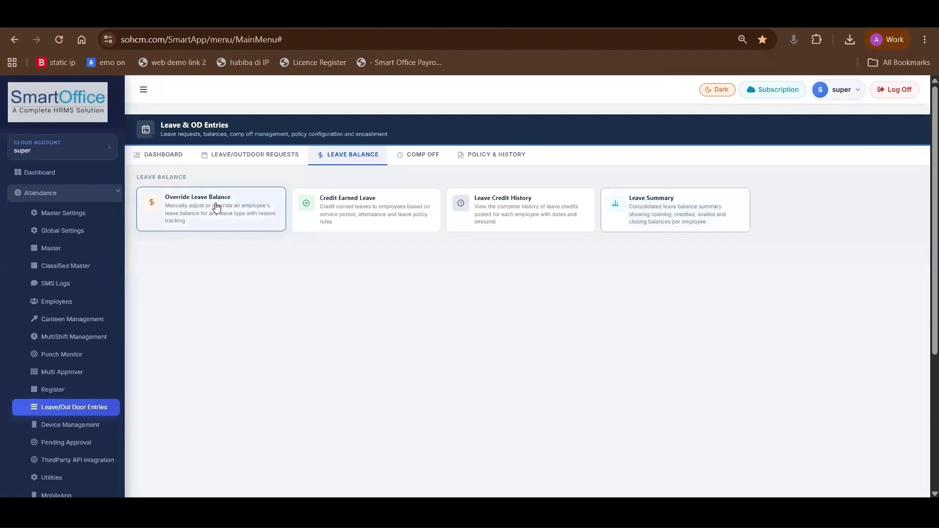
Step: Open Override Leave Balance and look over the employees' overridden leave balances
left_click(216, 206)
scroll(263, 294, "down", 1)
scroll(262, 294, "down", 1)
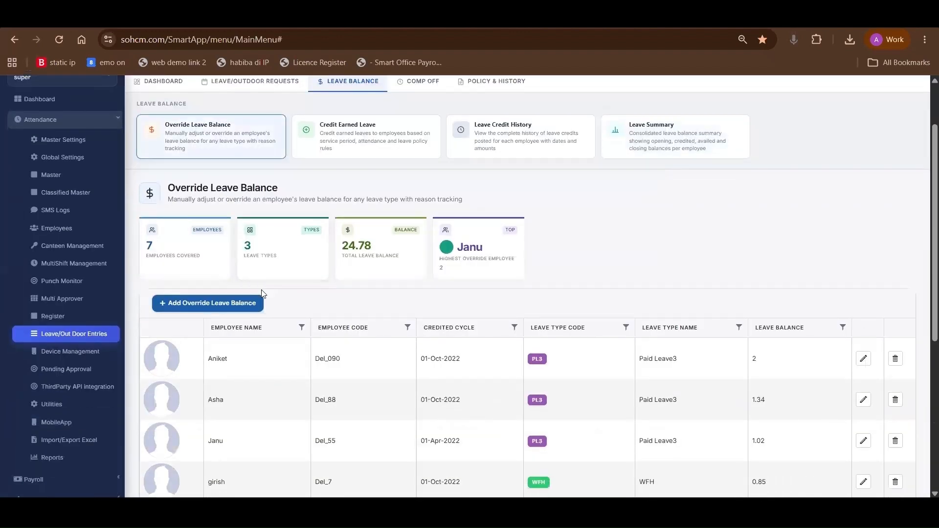
scroll(451, 336, "down", 2)
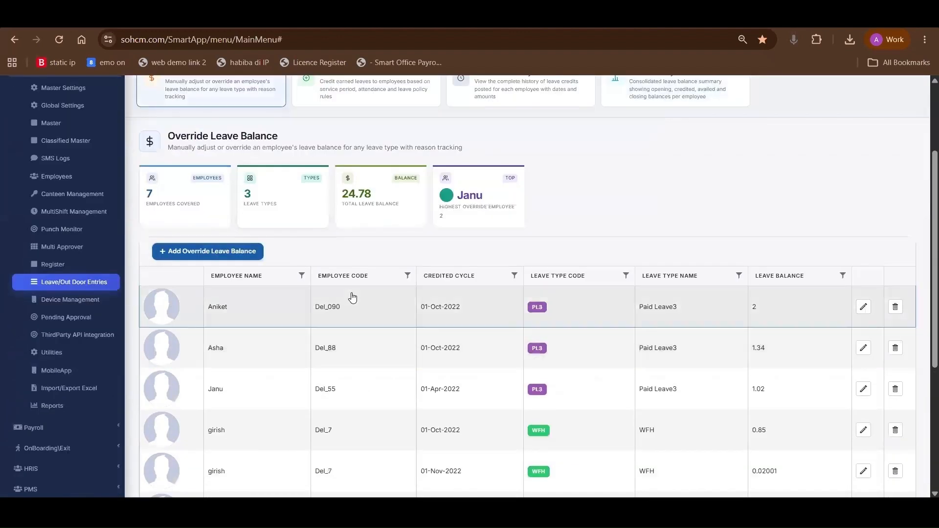
scroll(478, 267, "down", 3)
scroll(368, 300, "up", 5)
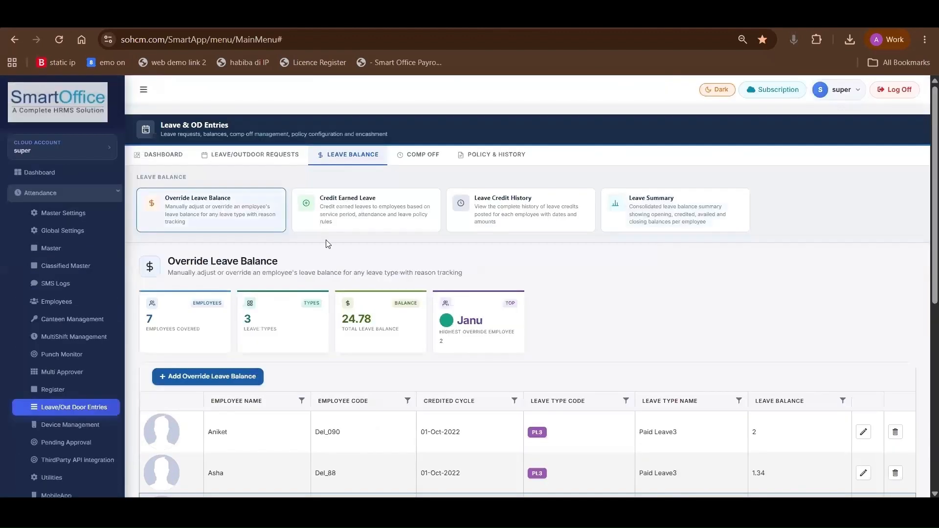
Step: Open Credit Earned Leave and examine its month range, leave type and credit limit settings
left_click(334, 214)
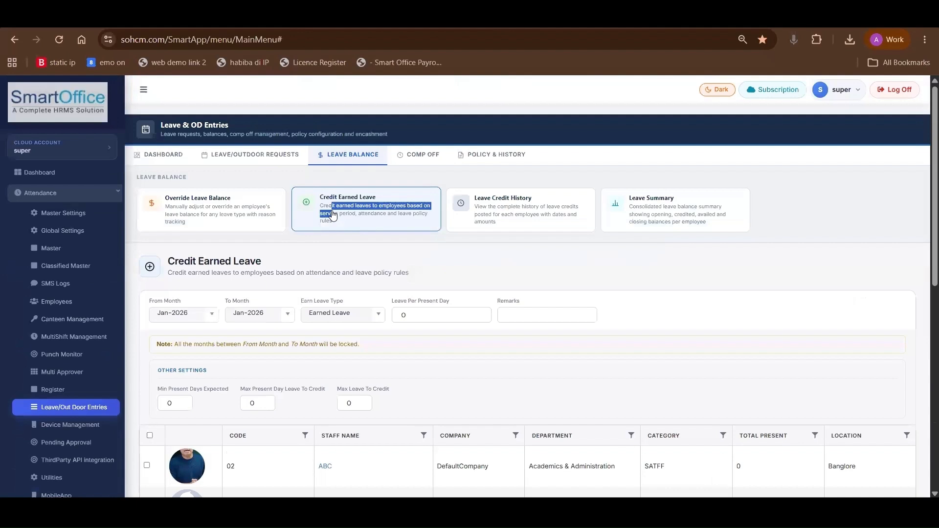
scroll(159, 236, "down", 1)
left_click_drag(172, 227, 265, 231)
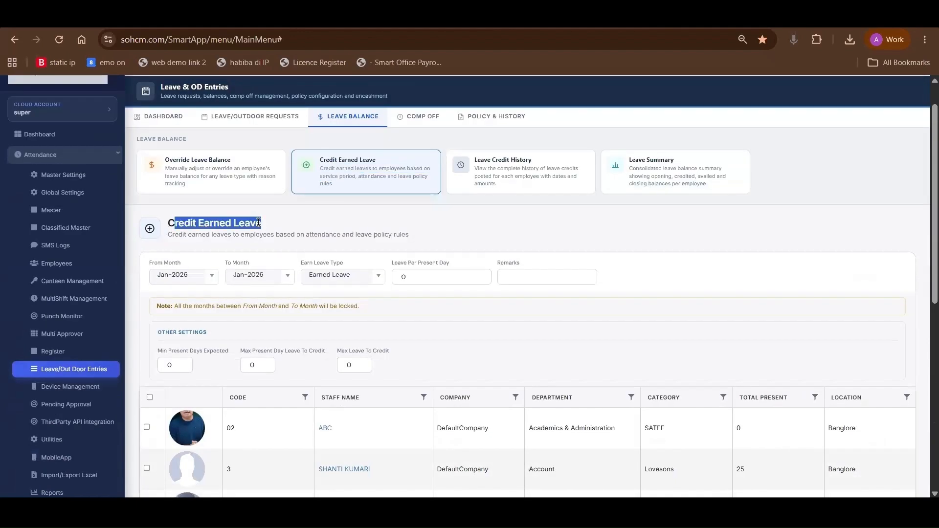
scroll(259, 222, "down", 2)
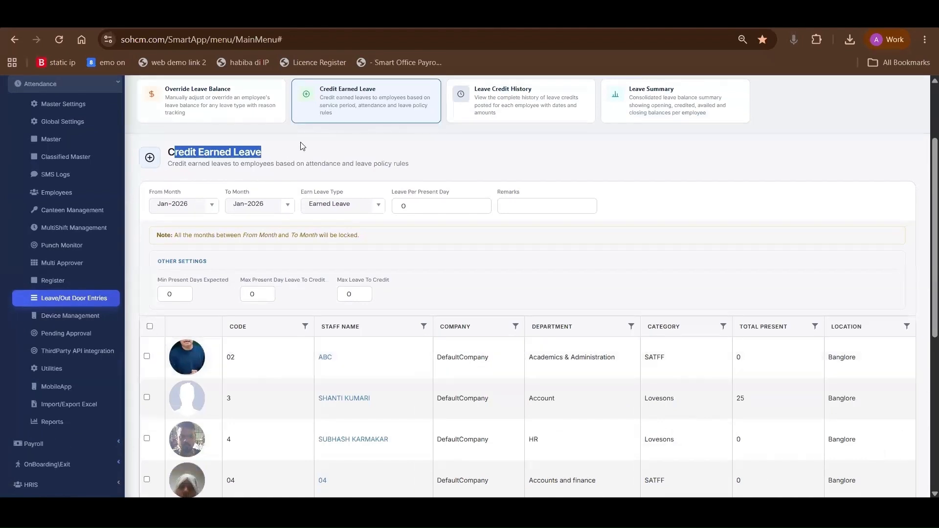
scroll(260, 159, "up", 1)
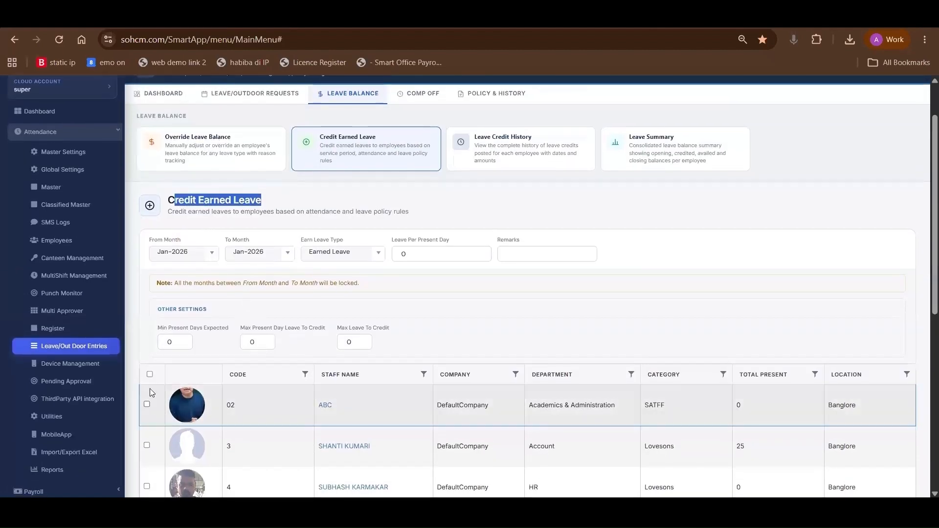
Step: Select the employee with code 02 for earned leave crediting and examine the minimum present days, credit limit and leave per present day fields
left_click(149, 395)
left_click(159, 348)
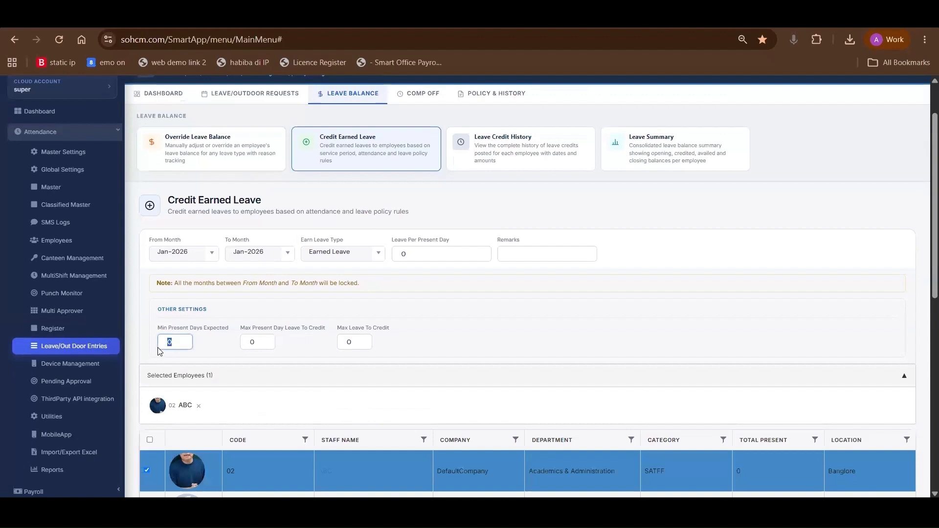
key("Tab")
left_click(340, 348)
left_click(412, 255)
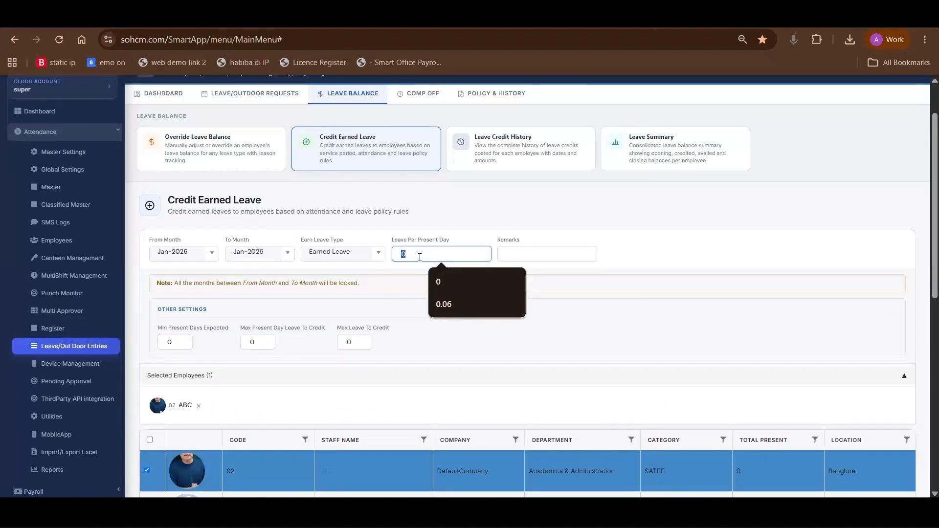
Step: Open Leave Credit History and examine the credited date, credited cycle, year and employee code of the first entry
scroll(462, 235, "up", 2)
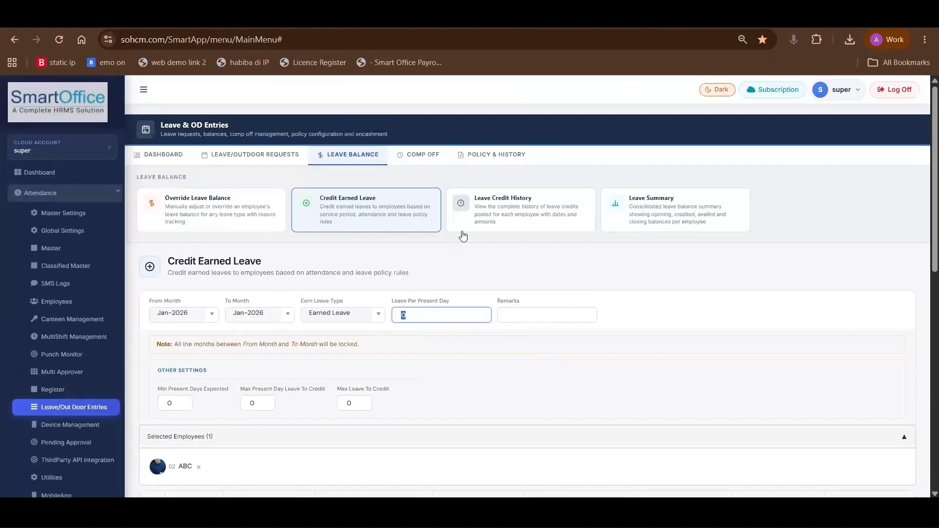
left_click(493, 210)
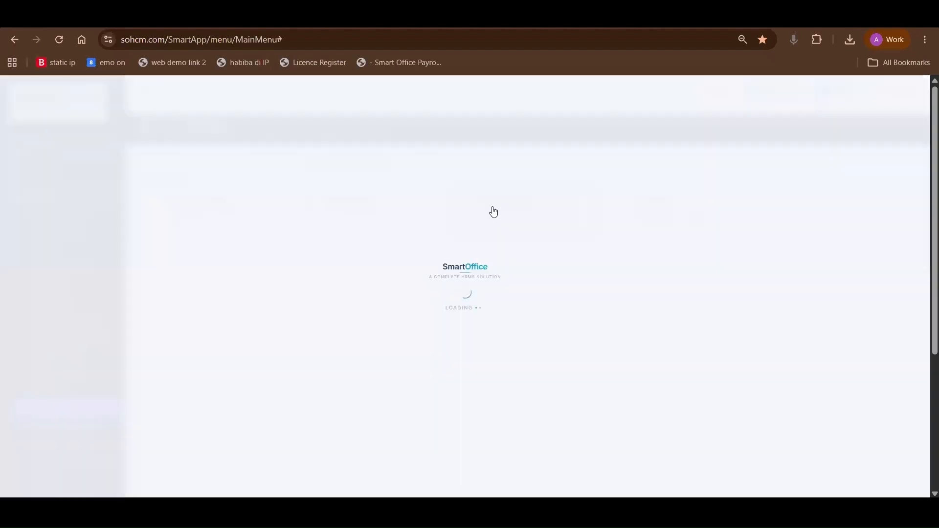
scroll(479, 297, "down", 4)
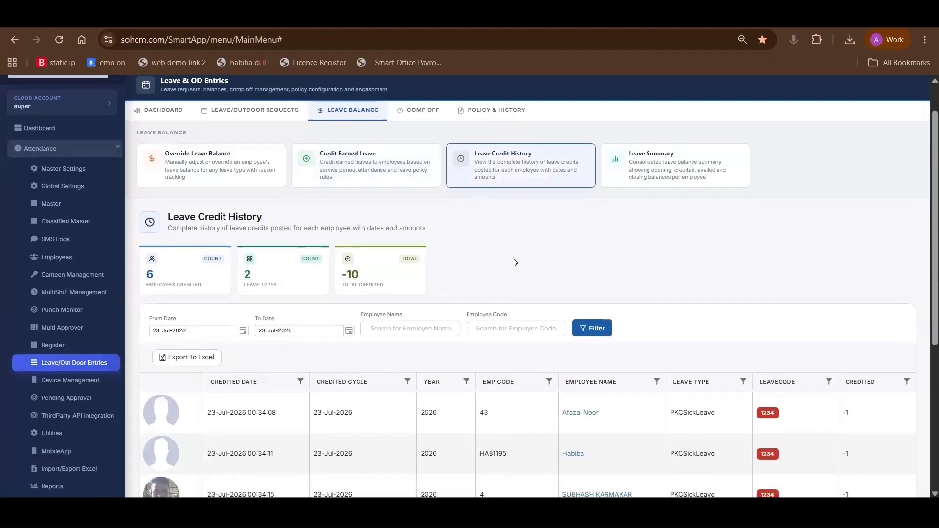
scroll(483, 391, "down", 1)
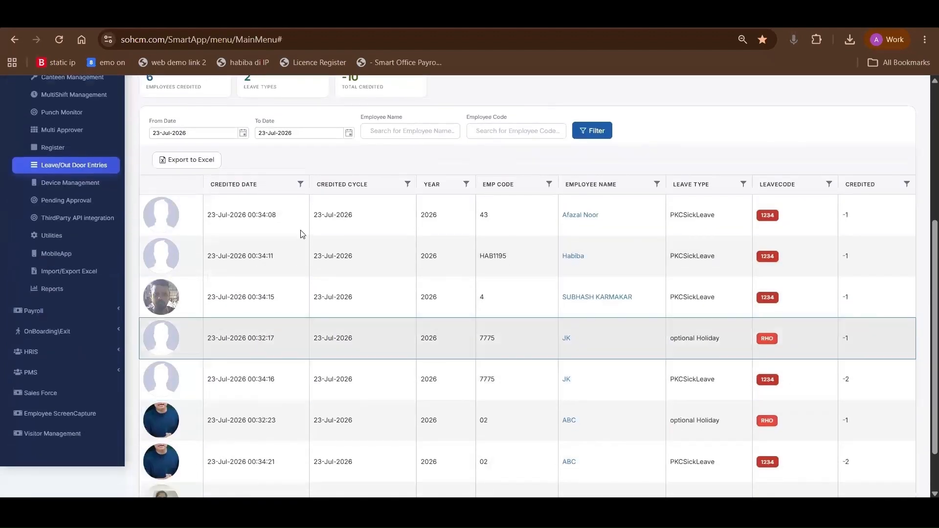
left_click(204, 227)
left_click_drag(207, 227, 245, 227)
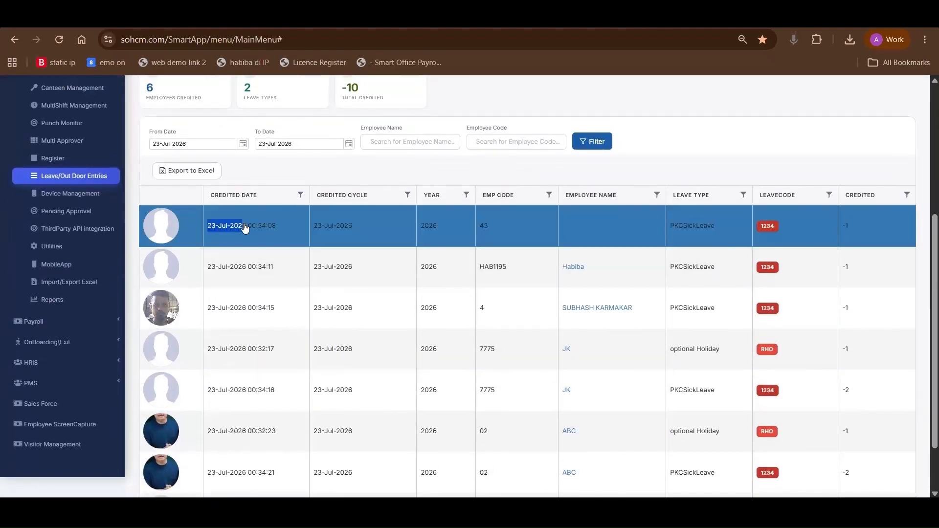
scroll(362, 237, "up", 1)
left_click_drag(318, 233, 342, 235)
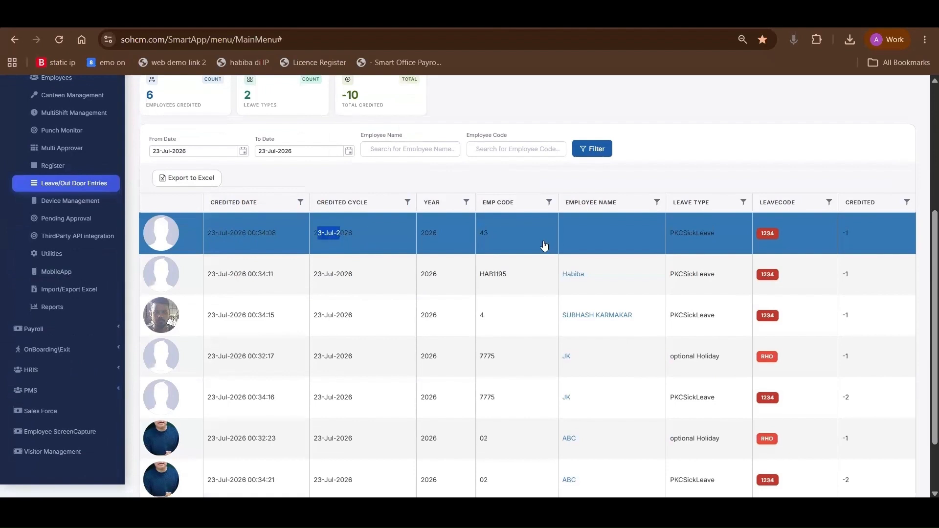
double_click(429, 233)
left_click_drag(480, 234, 488, 235)
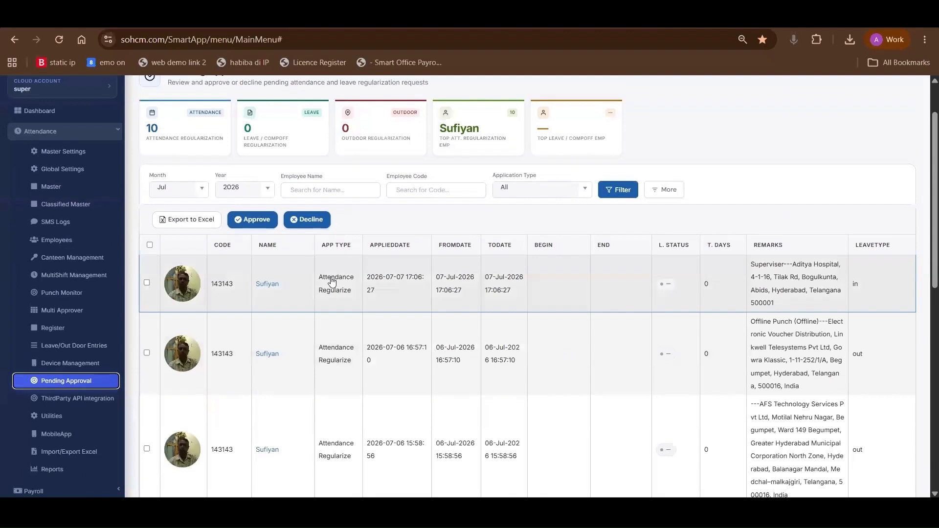
Step: Look over the July 2026 requests in Pending Approval and filter them by an employee's name
scroll(313, 294, "up", 2)
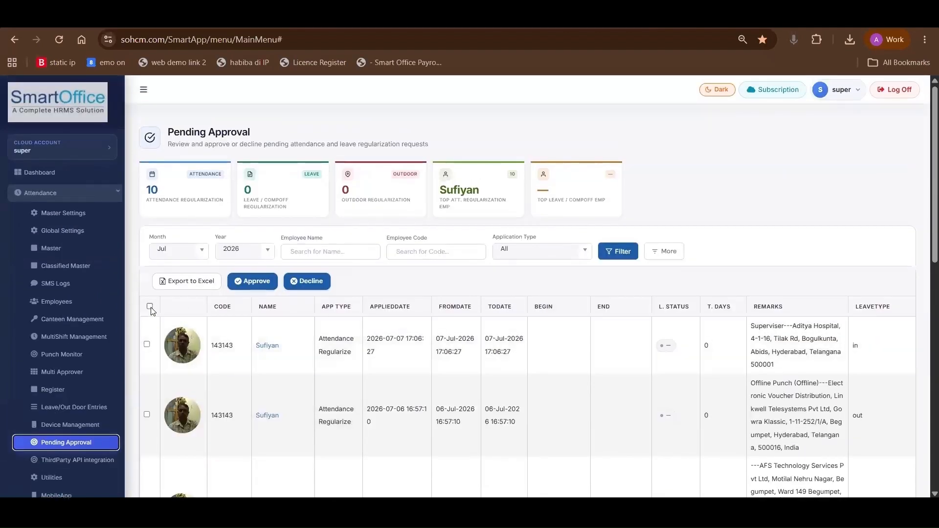
left_click(150, 307)
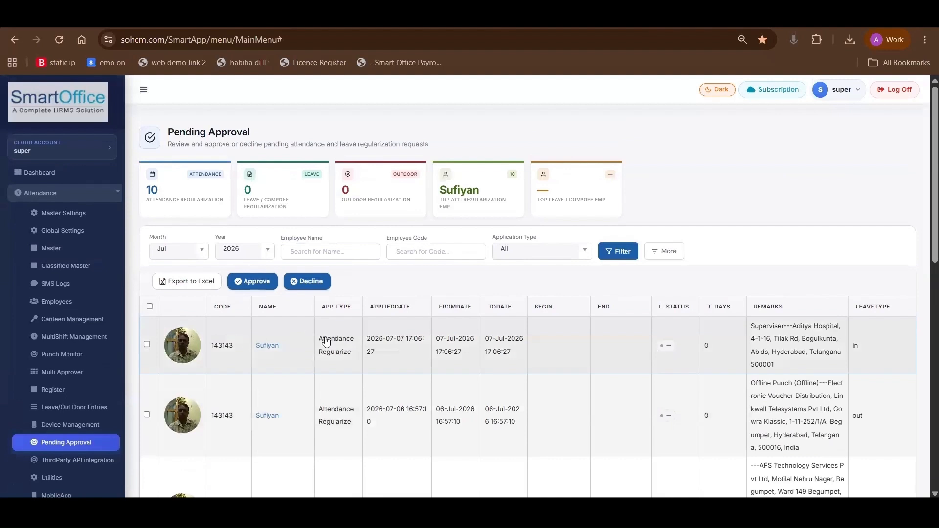
left_click(335, 252)
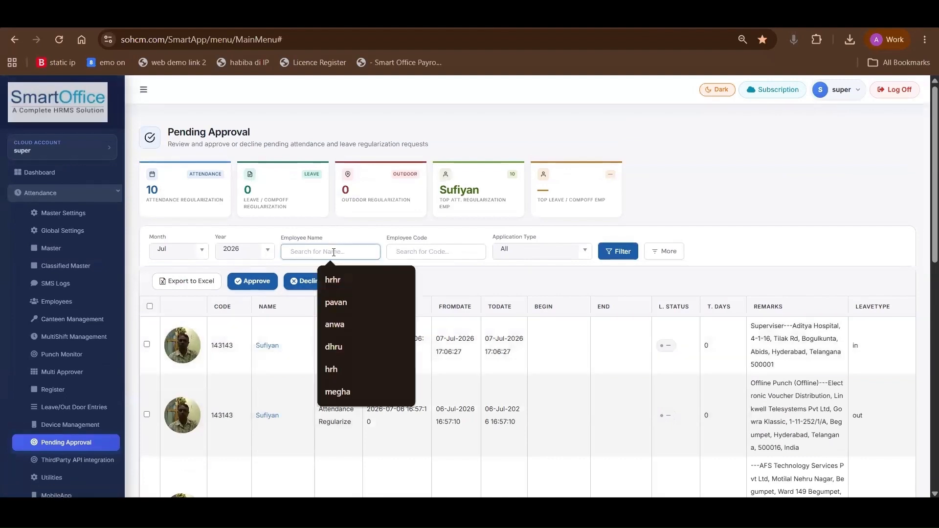
type("anjali")
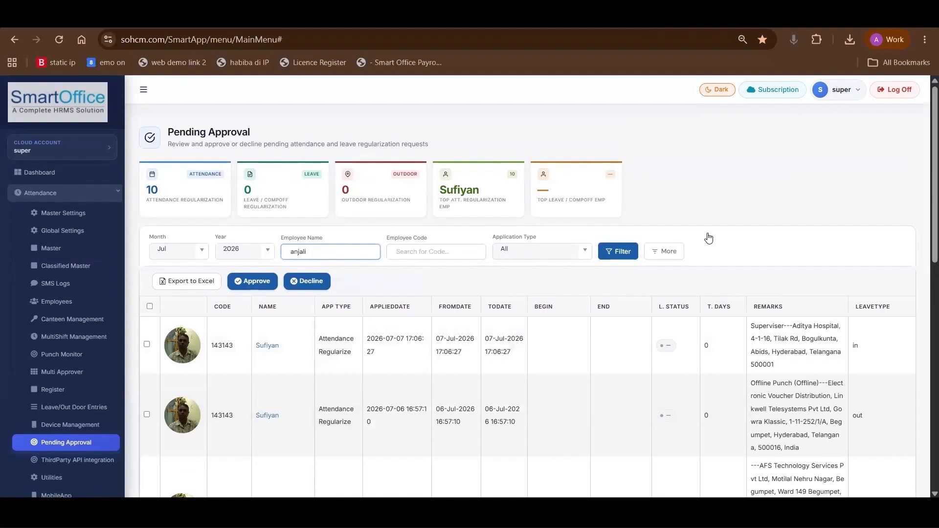
left_click(613, 255)
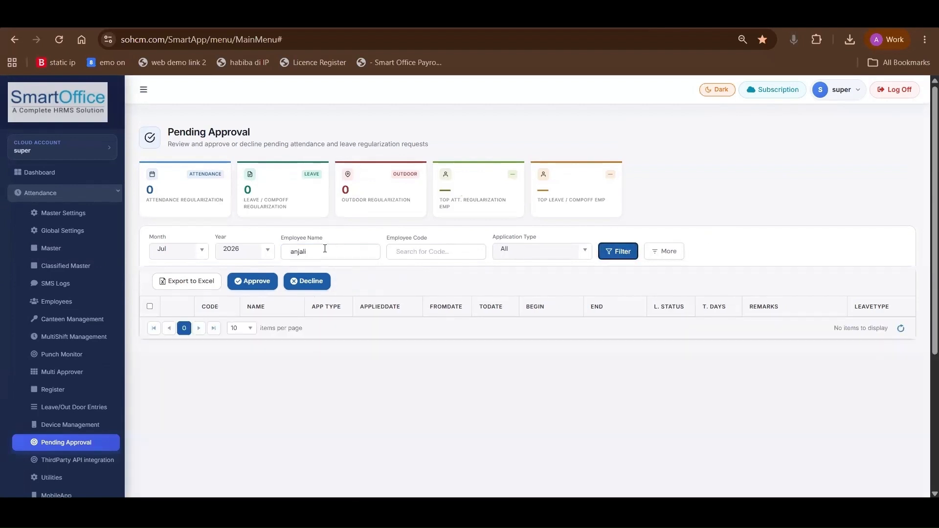
Step: Replace the name filter in Pending Approval with the name of the employee who submitted the attendance regularization requests
left_click_drag(325, 250, 277, 267)
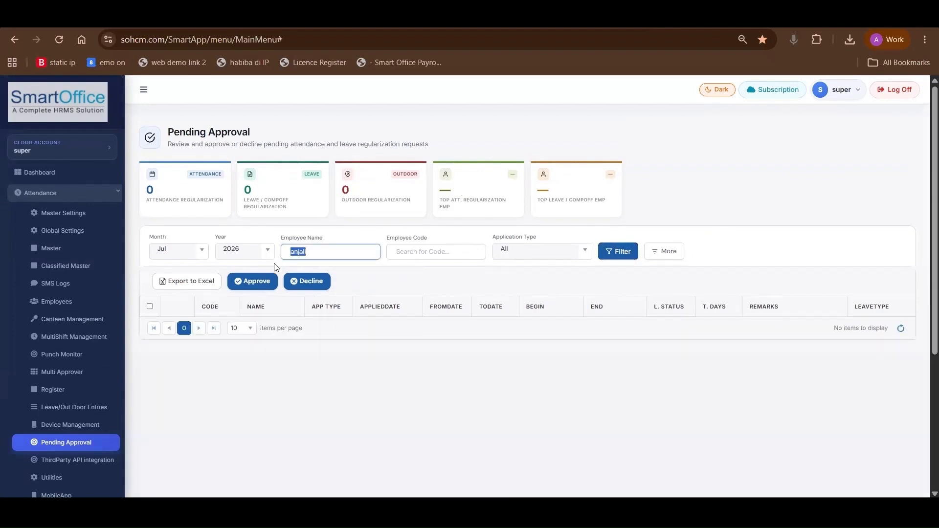
left_click(397, 255)
double_click(310, 257)
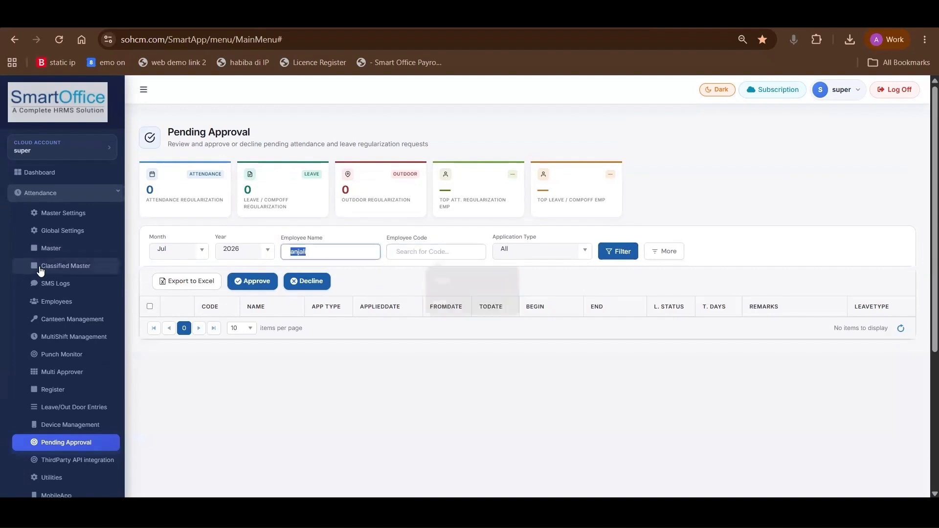
key("BackSpace")
type("sufiyan")
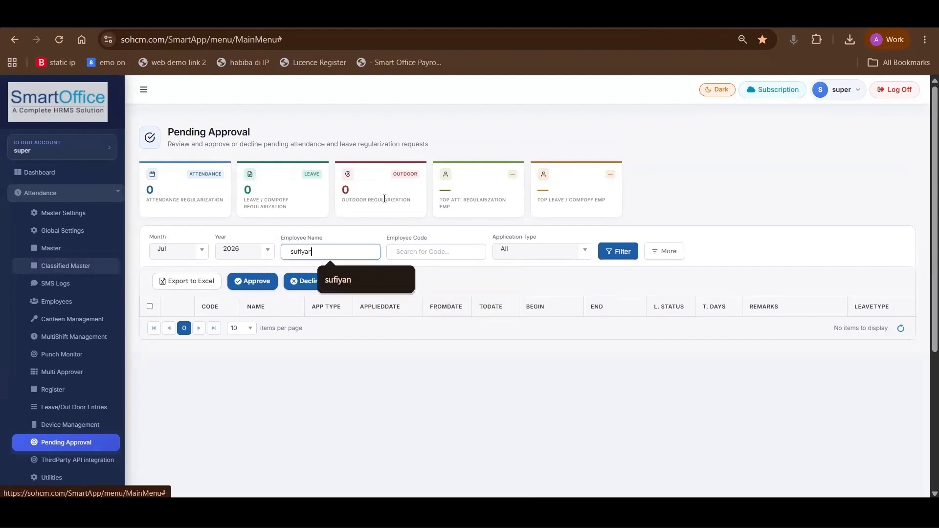
left_click(620, 253)
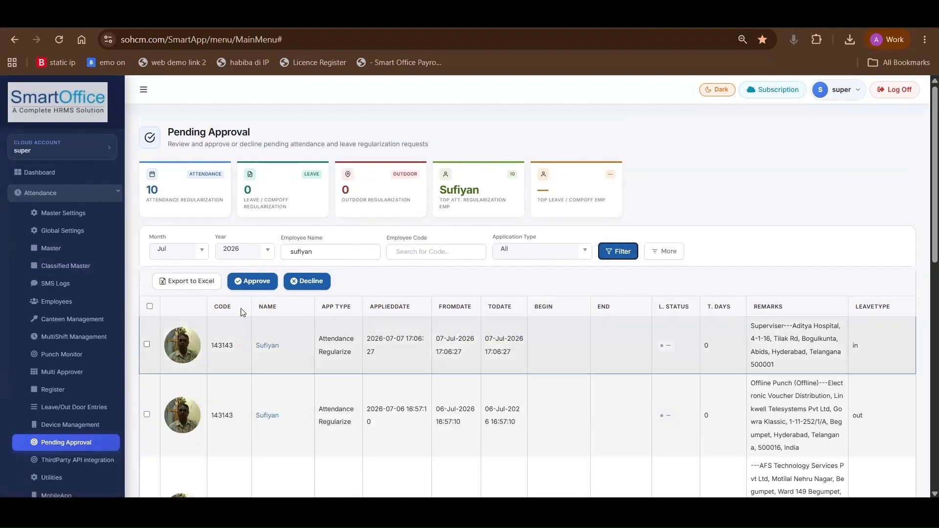
left_click(249, 355)
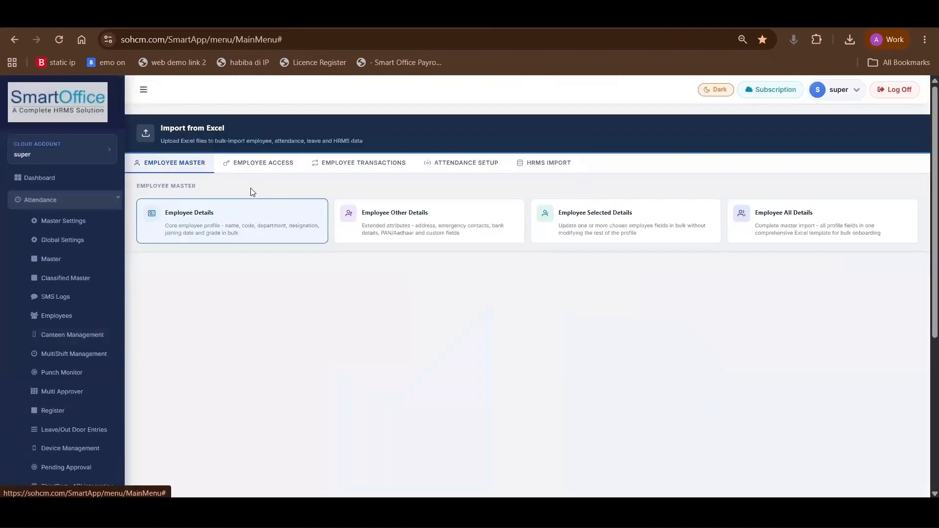
Step: Export the Employee Details for status Working from Import/Export Excel and open the downloaded CSV file
scroll(93, 374, "down", 4)
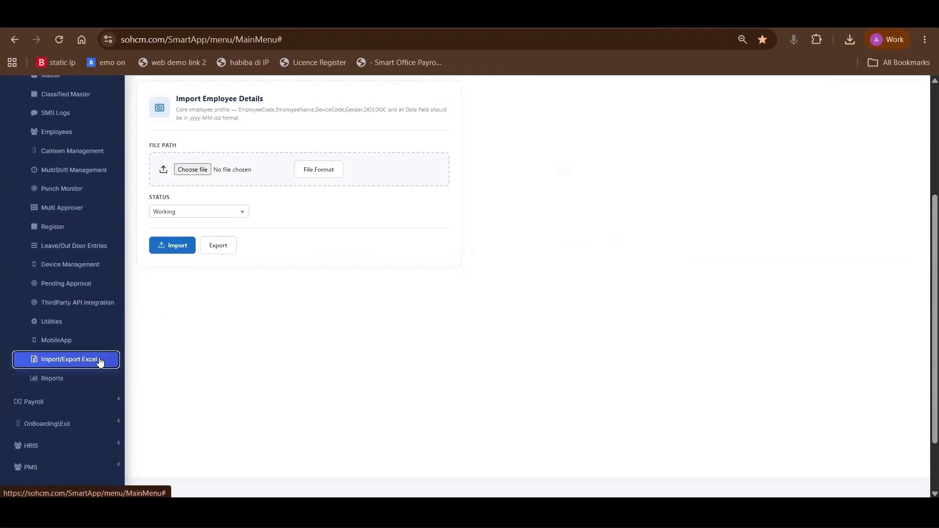
scroll(101, 361, "up", 4)
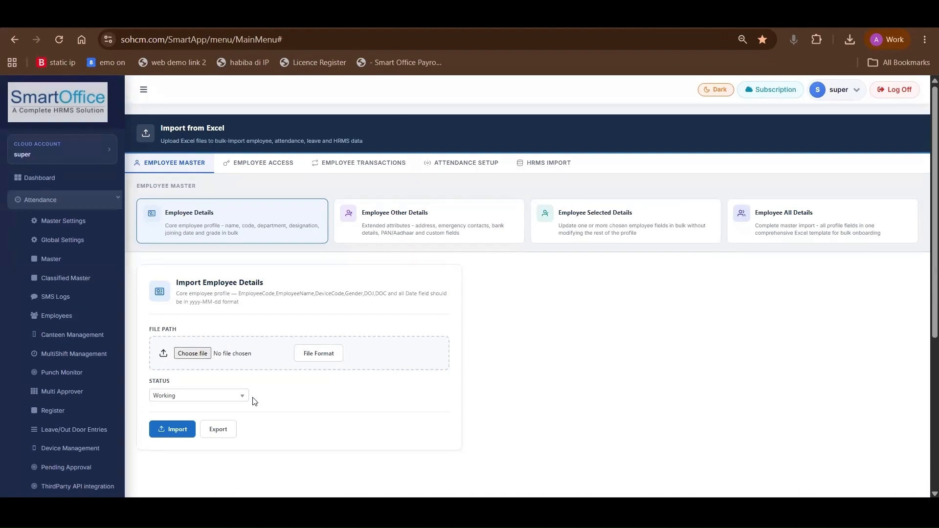
left_click(209, 431)
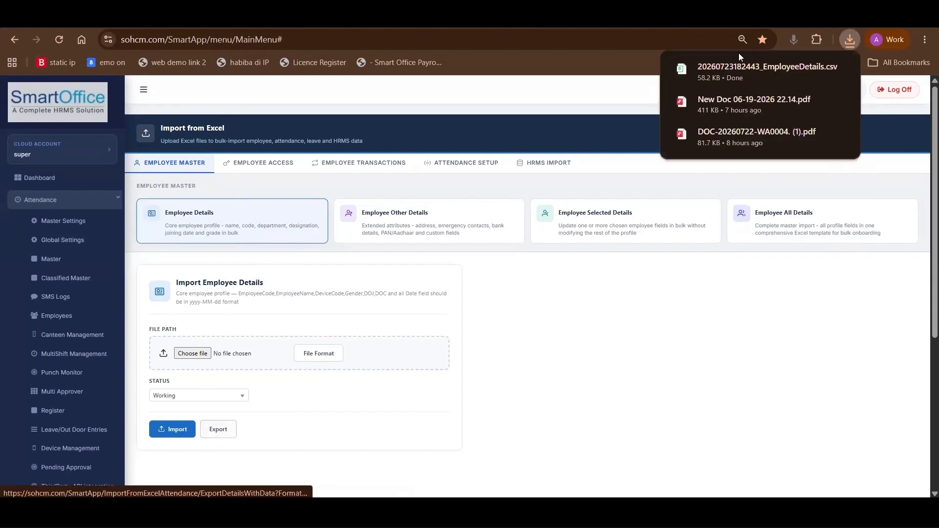
left_click(723, 67)
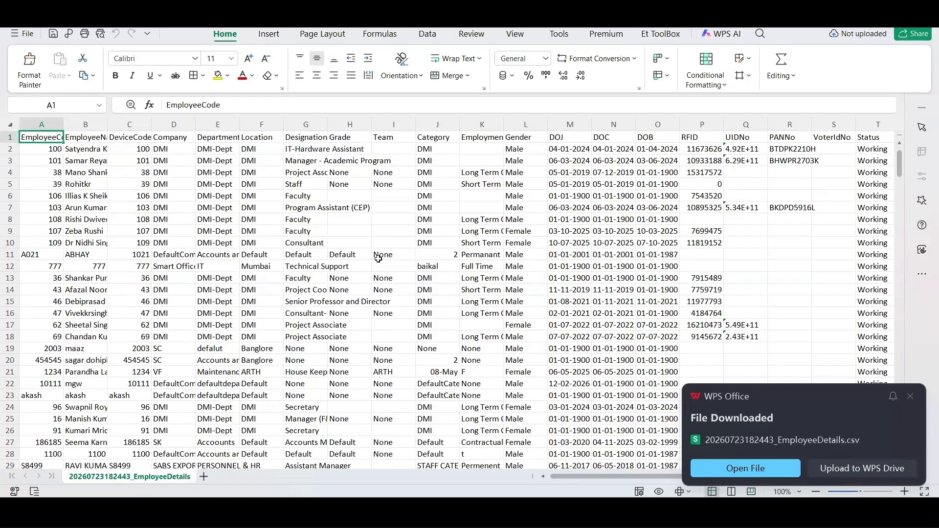
Step: Compare the Import Employee Details page with the exported spreadsheet and examine the employee columns such as Company, Department and Designation
key("alt+Tab")
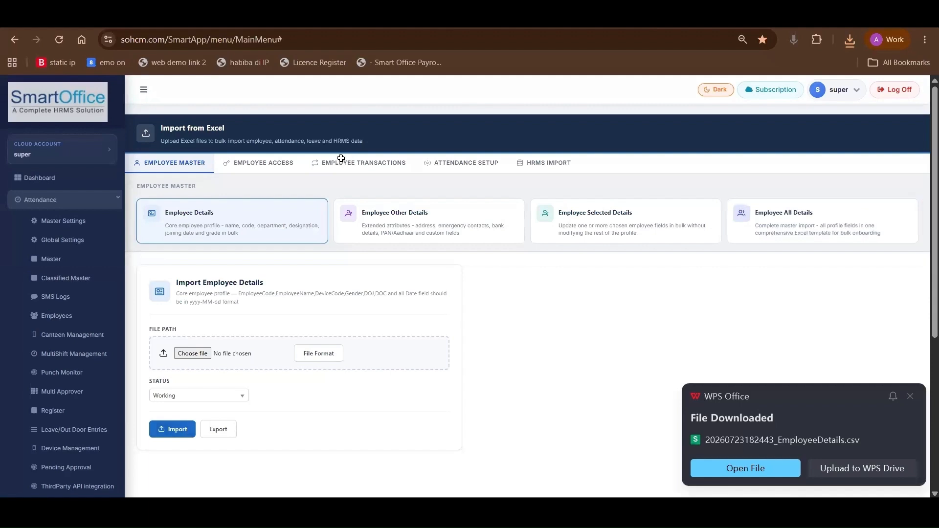
key("alt+Tab")
left_click_drag(341, 159, 341, 216)
left_click_drag(275, 187, 267, 208)
left_click_drag(211, 188, 210, 196)
left_click(154, 196)
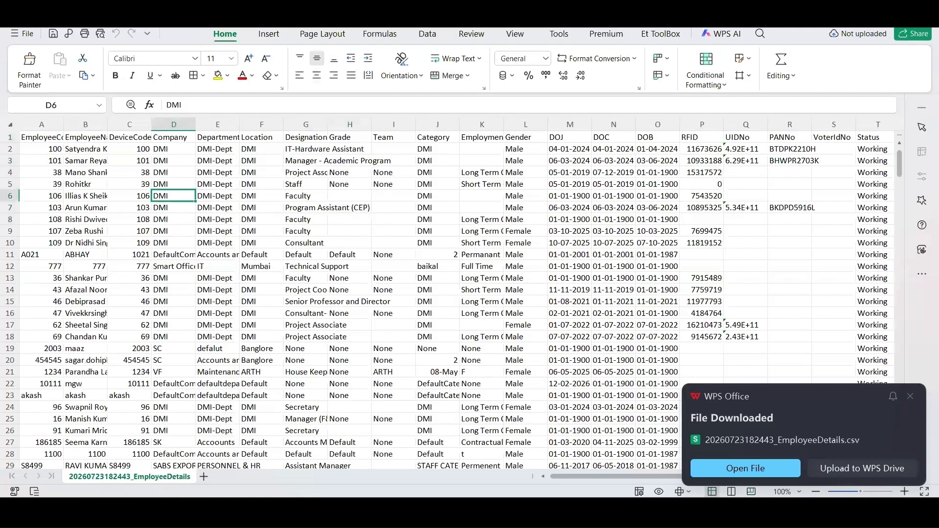
Step: Switch back to SmartOffice, open the attendance Reports and look over the Weekly / Monthly / Yearly report types
key("alt+Tab")
scroll(92, 365, "down", 5)
scroll(170, 328, "up", 5)
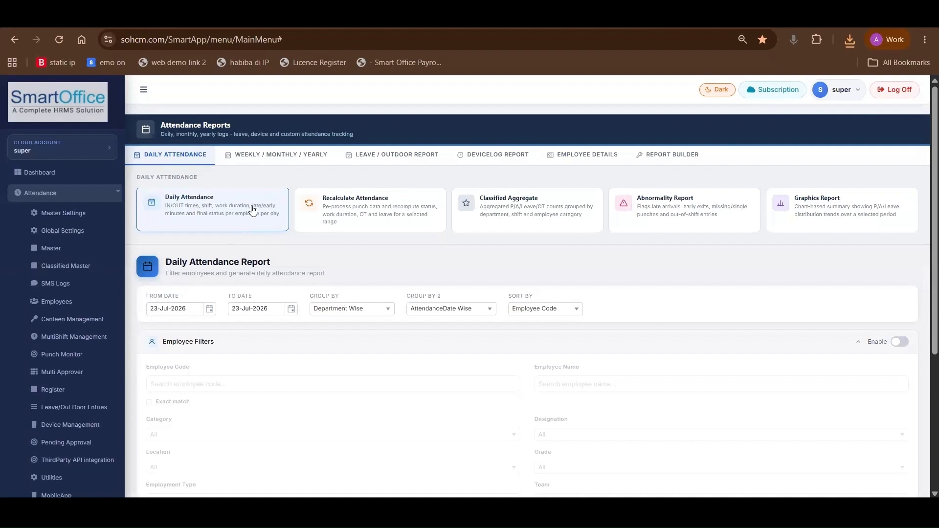
left_click(277, 153)
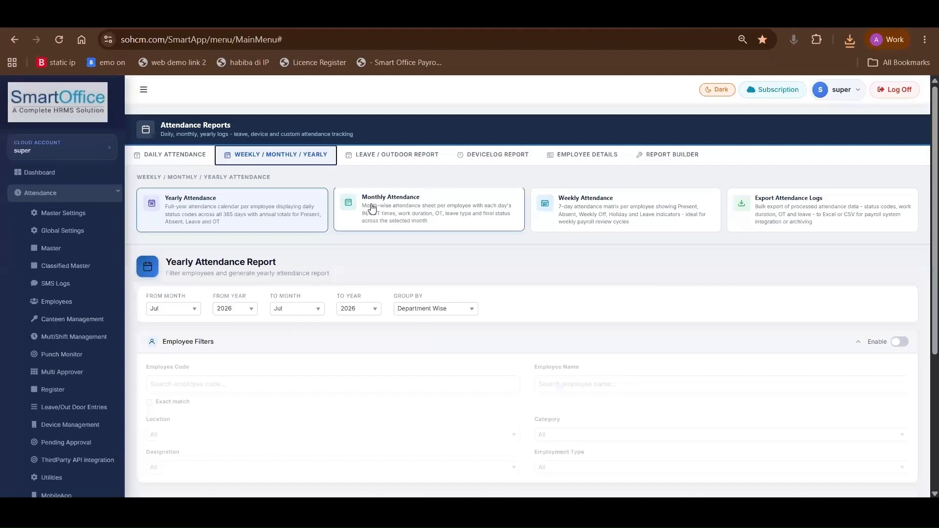
Step: Set the Daily Attendance Report's From Date to 01-Jul-2026 and enable its Employee Filters
left_click(190, 156)
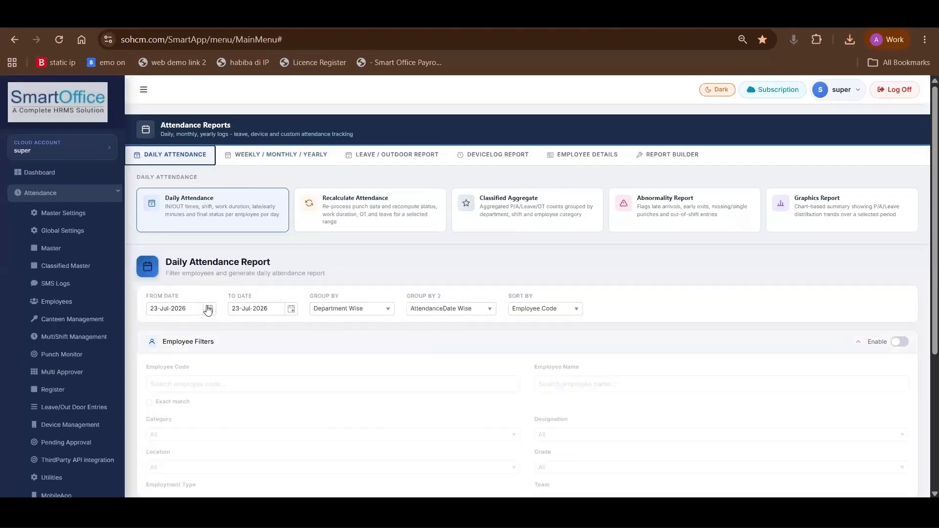
scroll(208, 310, "down", 3)
left_click(209, 170)
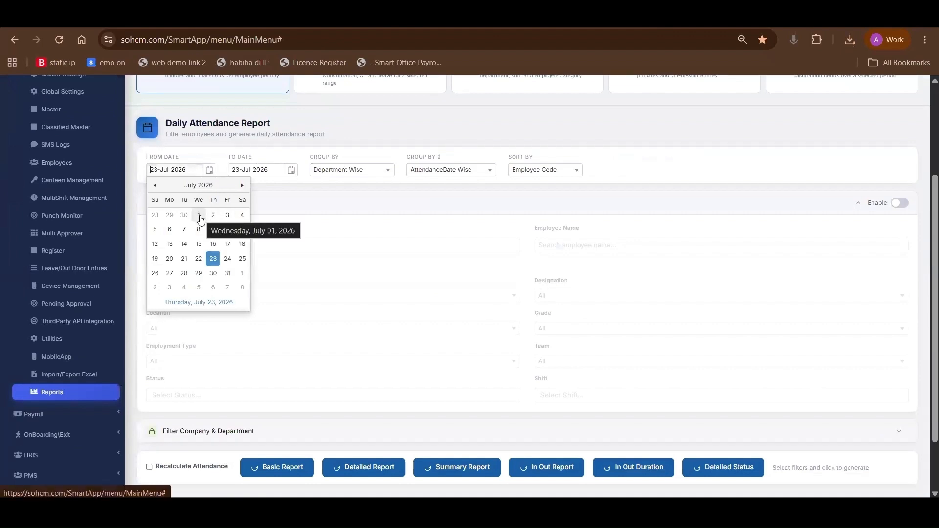
left_click(200, 219)
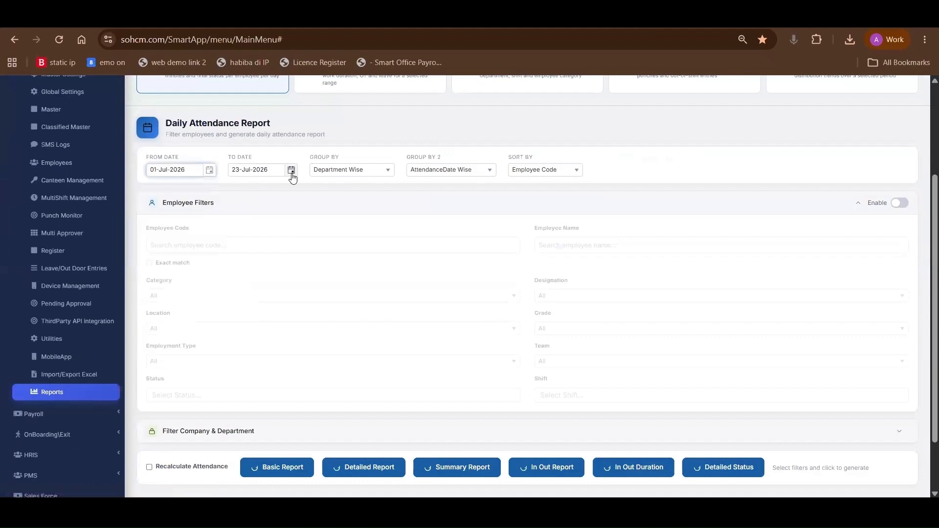
left_click(907, 206)
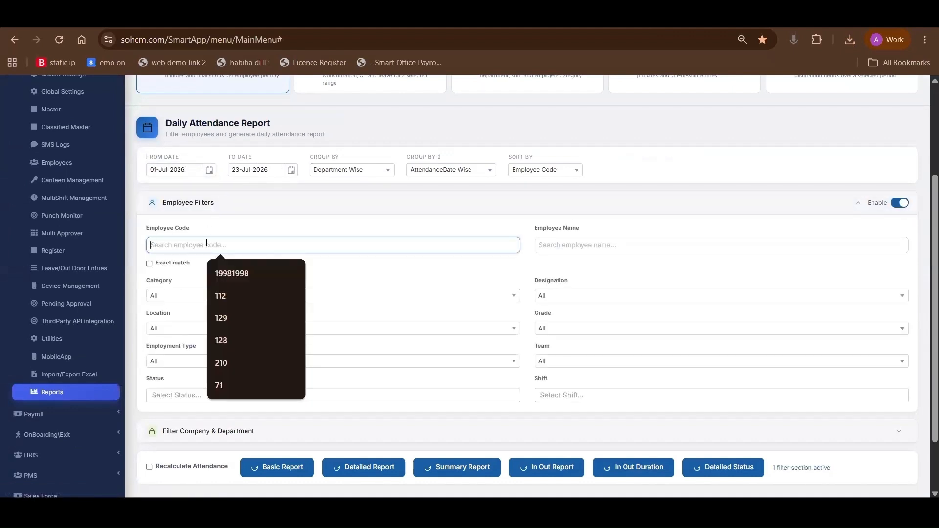
left_click(181, 279)
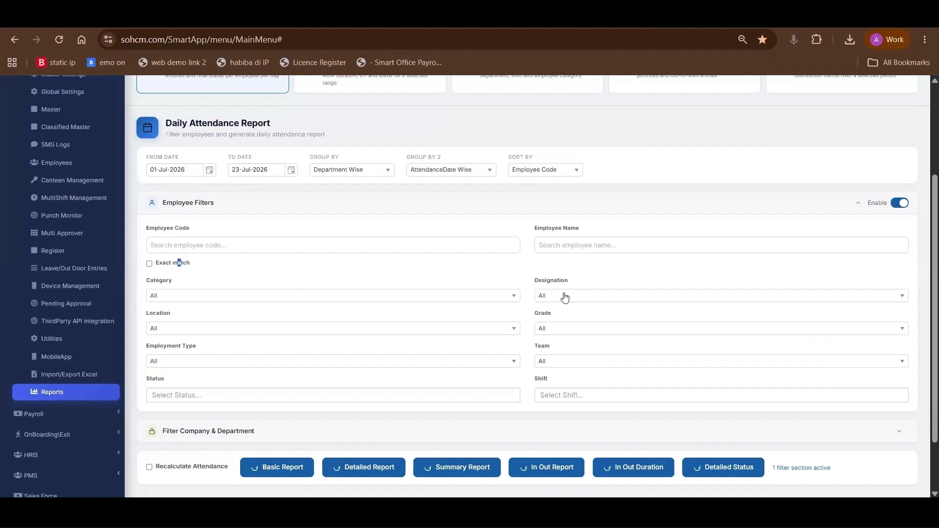
Step: Expand Filter Company & Department, enable the company filter and select company 13
scroll(538, 318, "down", 2)
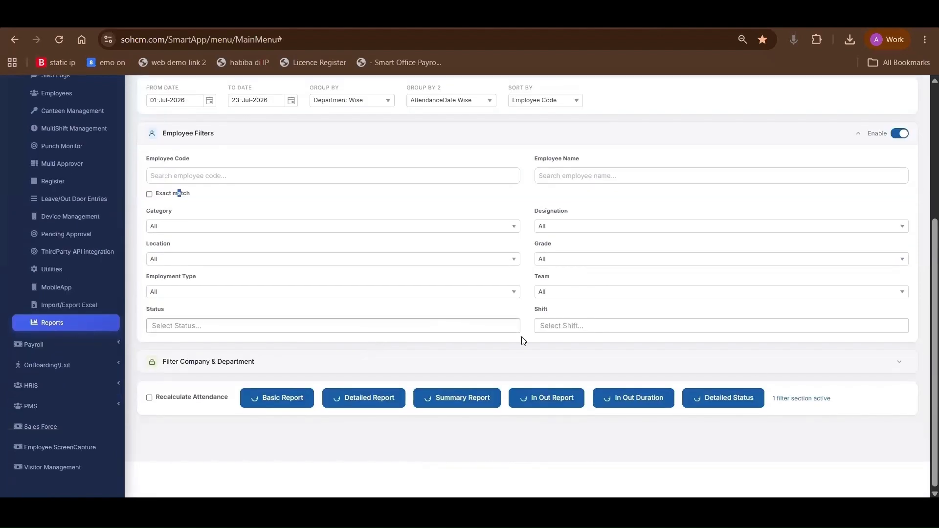
left_click(902, 369)
scroll(499, 339, "down", 2)
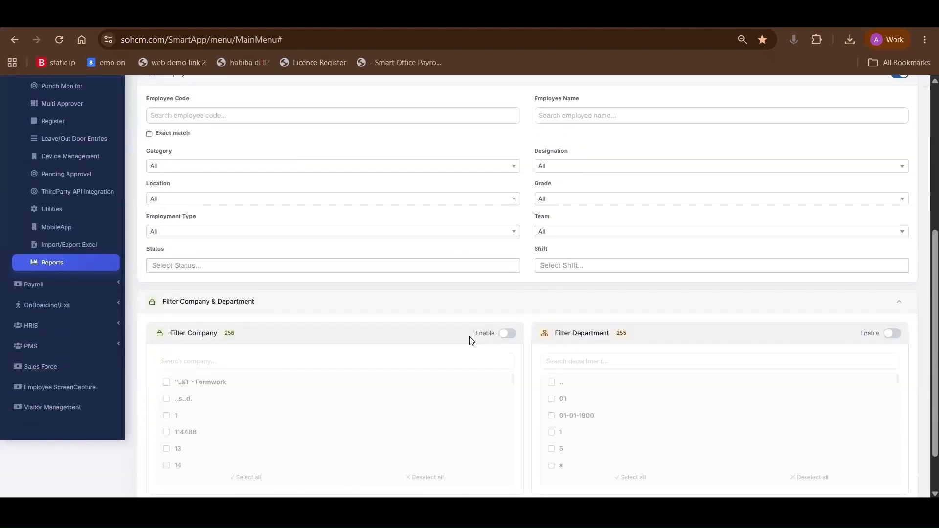
left_click(507, 334)
scroll(169, 396, "down", 3)
left_click(166, 384)
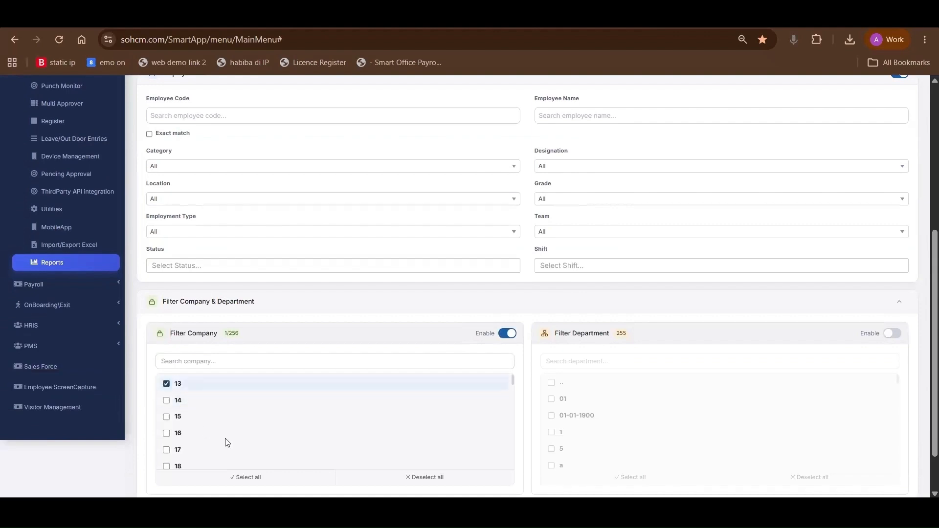
Step: Filter the Daily Attendance Report by exact match on the employee's code and generate the Detailed Report with Recalculate Attendance enabled
scroll(205, 450, "down", 10)
scroll(186, 343, "up", 8)
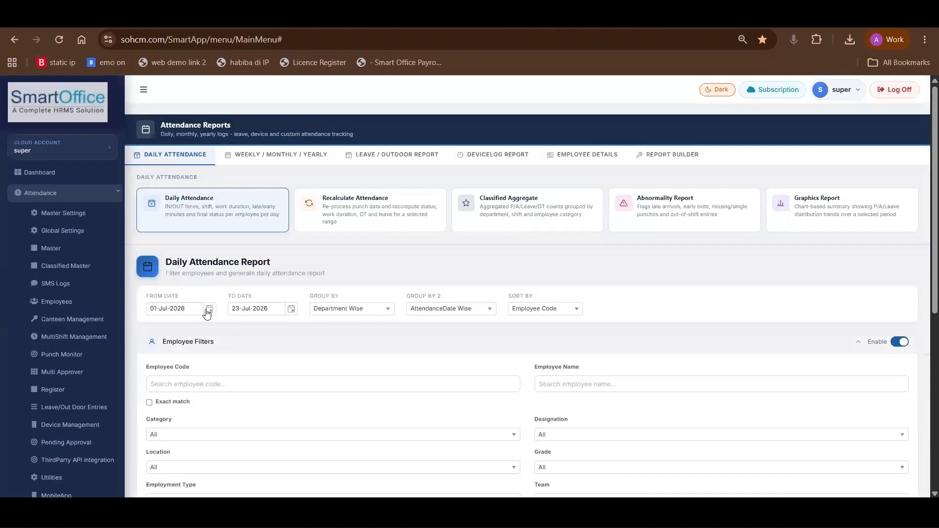
left_click(194, 378)
type("an")
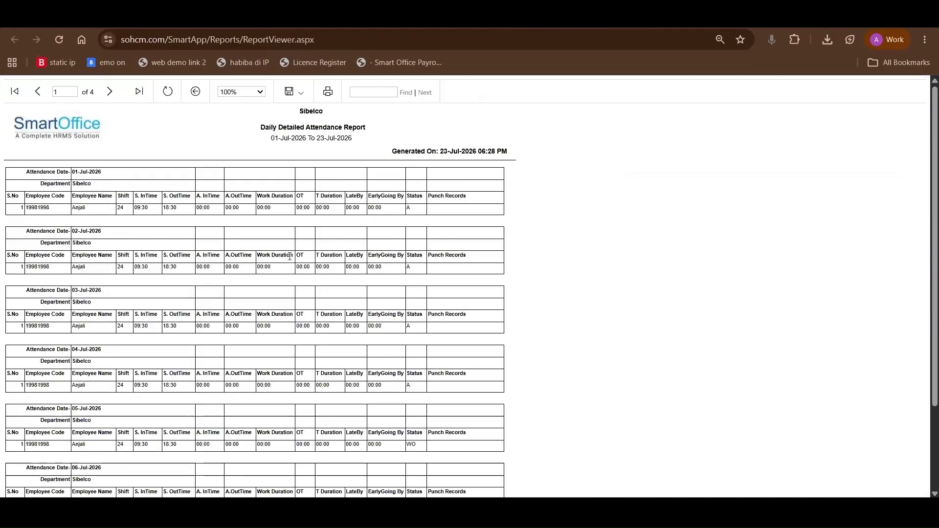
Step: Examine the department, employee, shift, in/out time, work duration and OT columns of the Daily Detailed Attendance Report
scroll(49, 174, "down", 1)
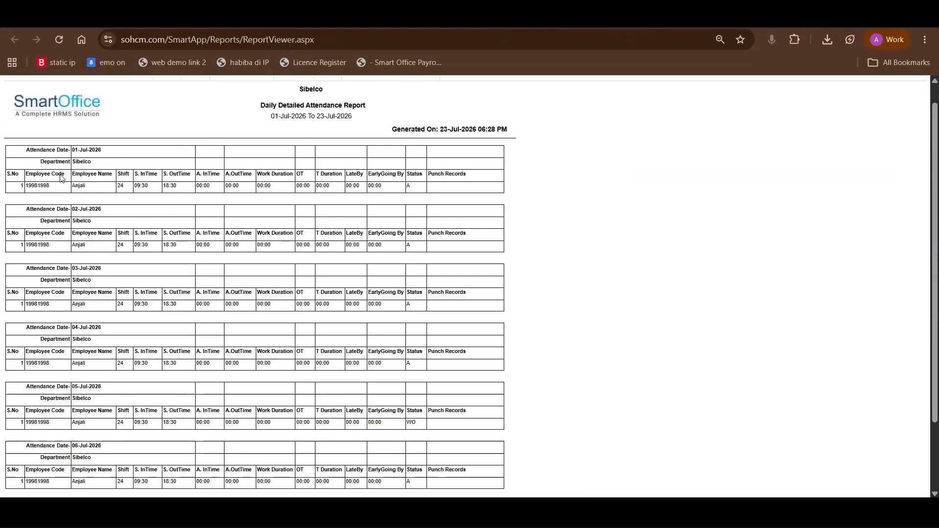
left_click_drag(28, 174, 127, 176)
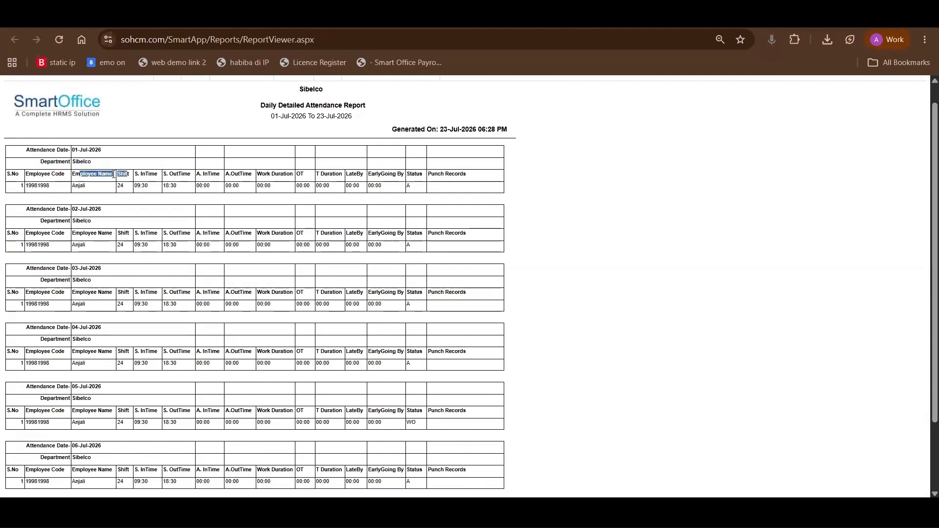
left_click_drag(43, 161, 67, 162)
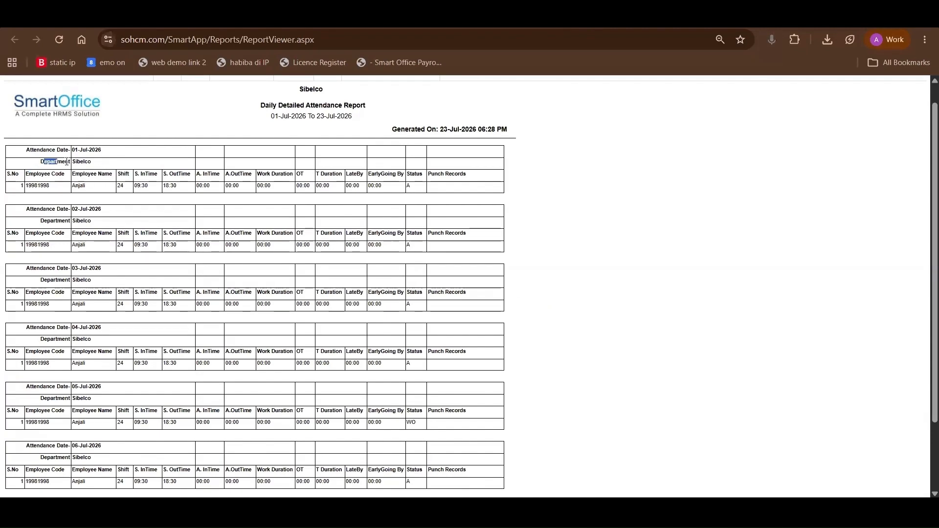
left_click(125, 177)
left_click_drag(127, 176, 287, 180)
left_click(172, 179)
left_click(244, 175)
left_click_drag(296, 174, 304, 175)
Step: Examine the OT, total duration, late-by, early-going, status and punch record columns across the report's attendance dates
scroll(303, 320, "down", 3)
scroll(316, 185, "up", 3)
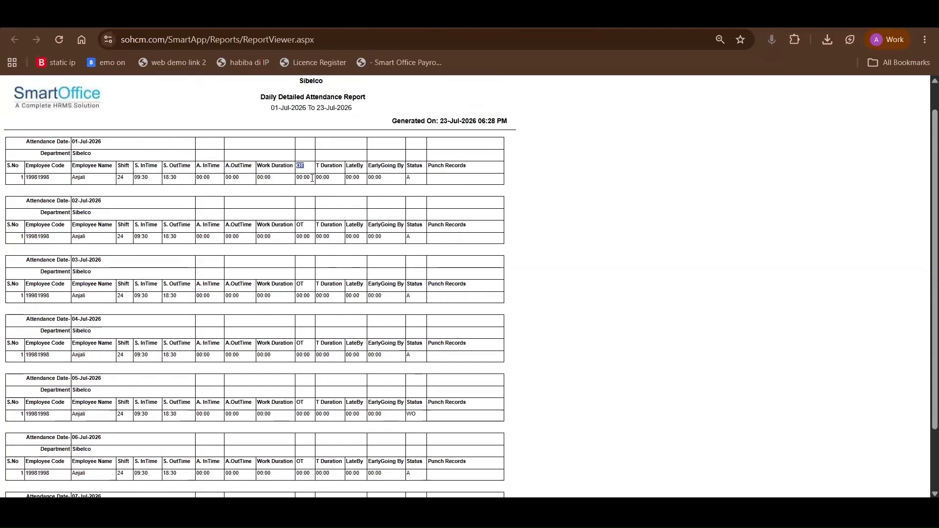
left_click_drag(312, 179, 335, 166)
left_click(302, 165)
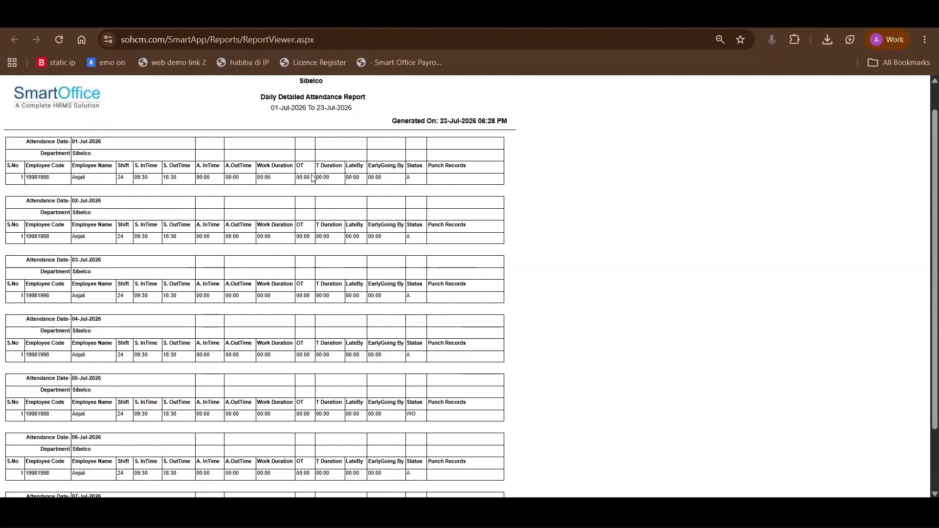
left_click_drag(315, 177, 332, 178)
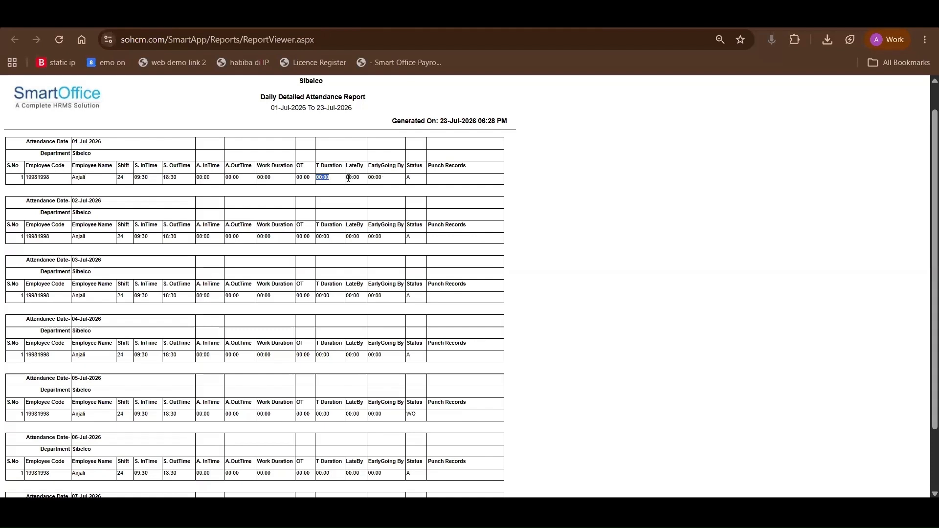
left_click_drag(345, 178, 360, 179)
left_click_drag(368, 176, 410, 179)
scroll(433, 274, "down", 2)
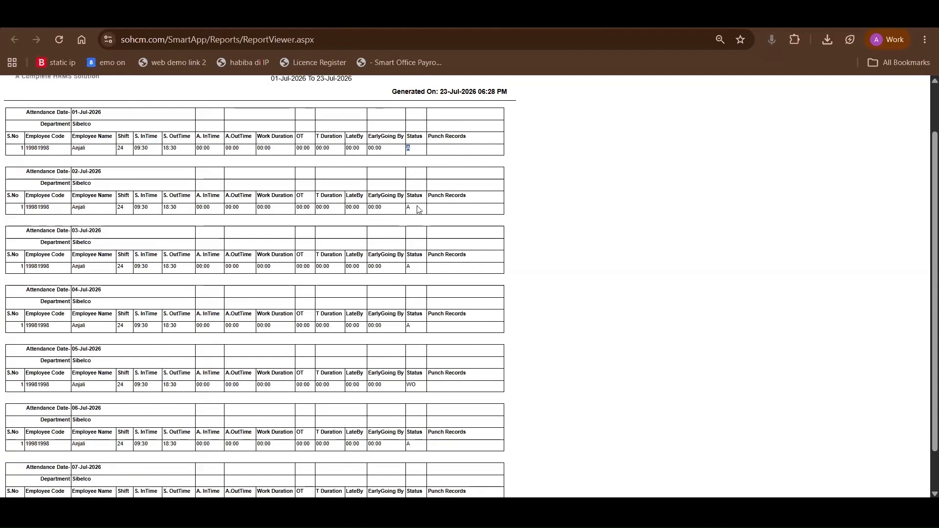
left_click_drag(417, 337, 391, 340)
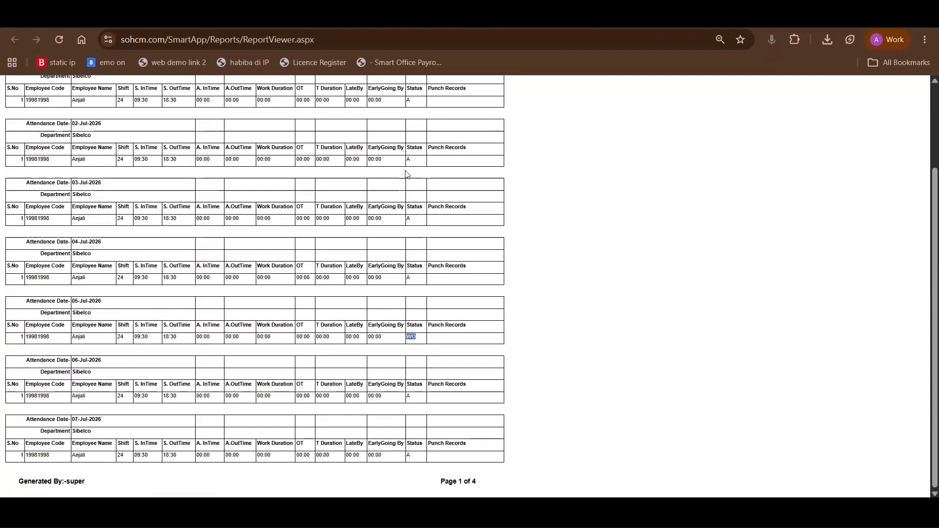
scroll(409, 172, "up", 2)
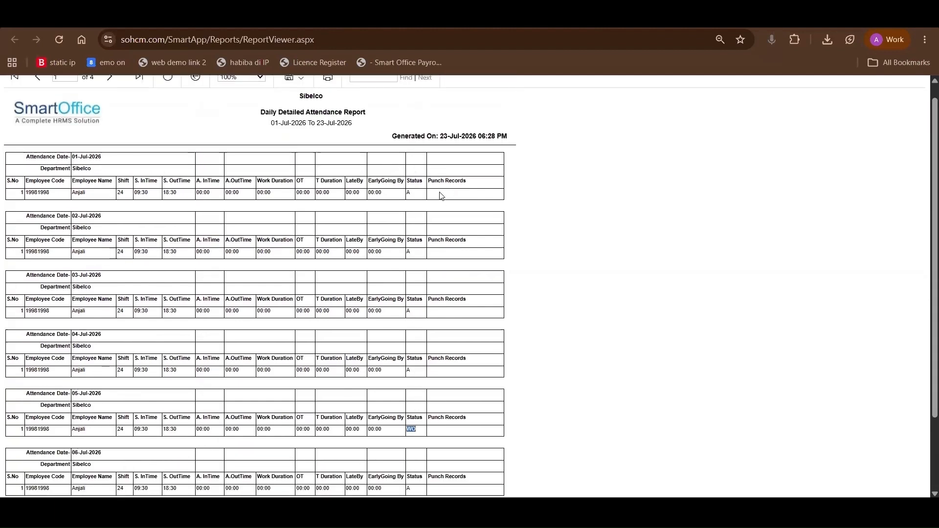
left_click(441, 195)
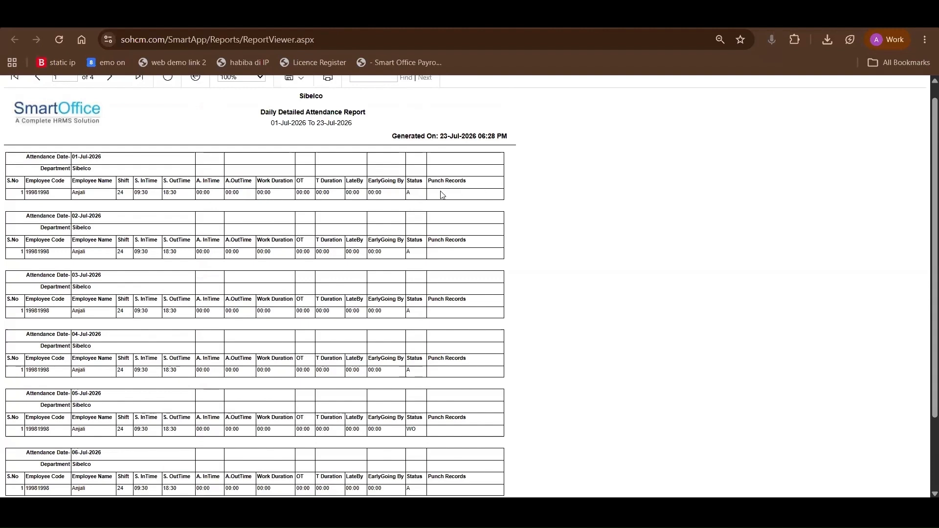
Step: Return to the report filters, generate the daily Basic Report and look over its in time, out time and break duration columns
key("alt+Tab")
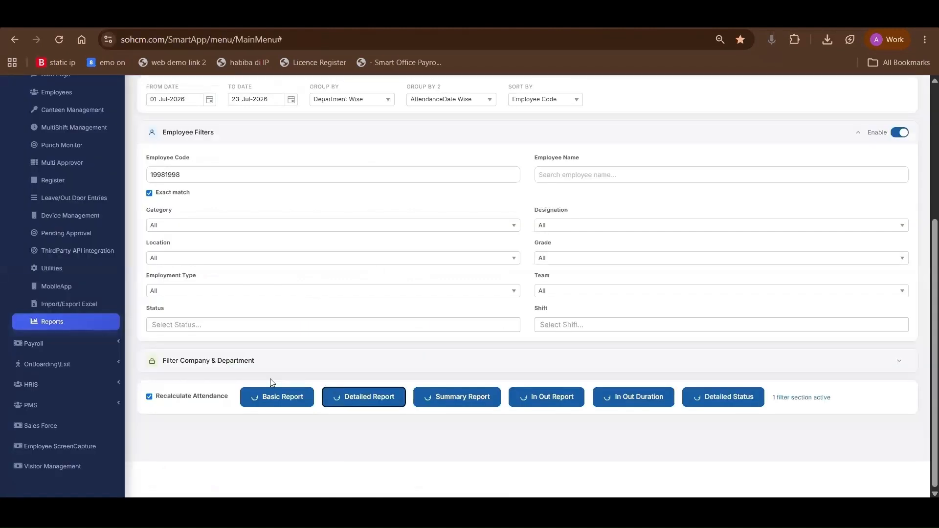
left_click(275, 397)
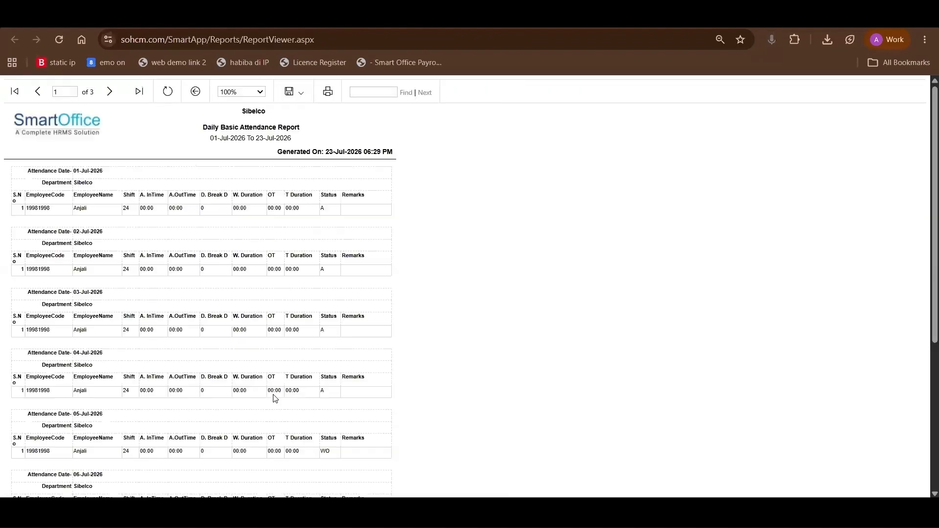
scroll(392, 274, "down", 1)
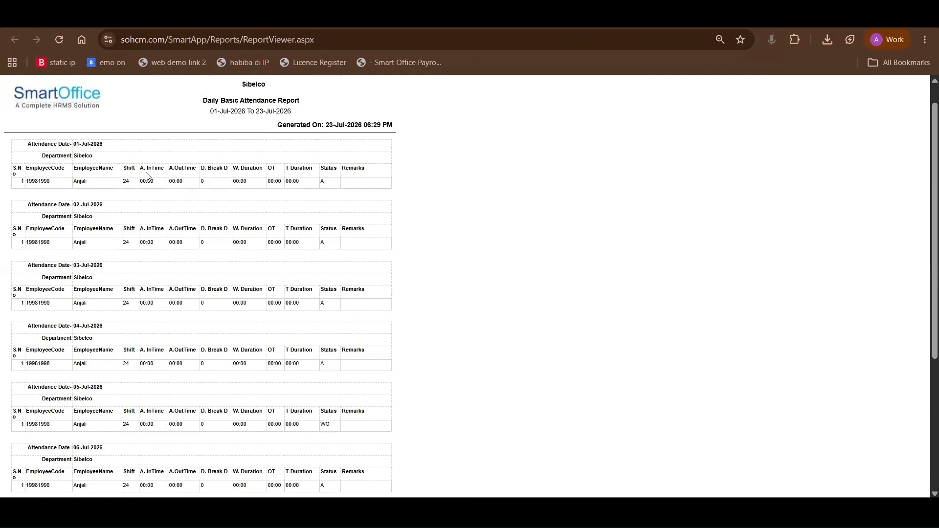
left_click_drag(155, 168, 160, 168)
left_click(184, 170)
left_click_drag(202, 169, 225, 169)
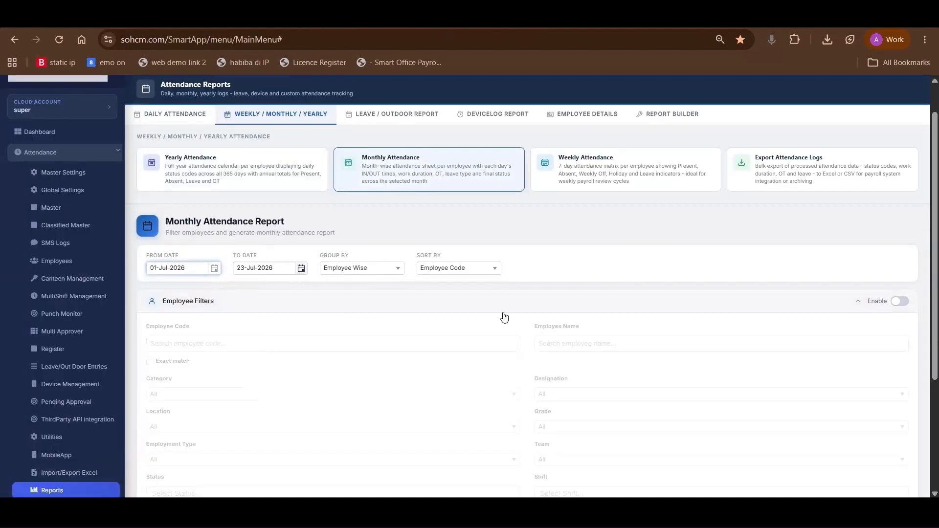
Step: Enable the Monthly Attendance Report's Employee Filters and filter by exact match on the employee's code
left_click(893, 303)
scroll(203, 342, "down", 1)
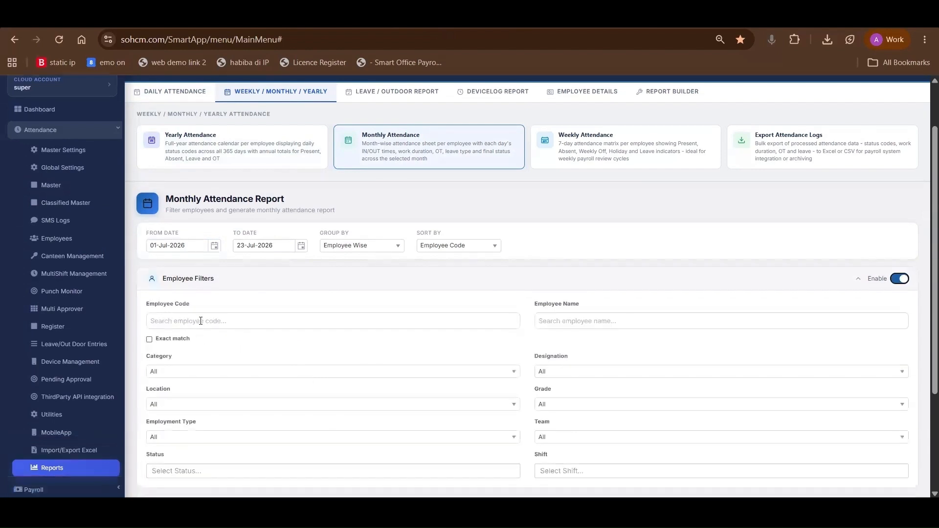
left_click(202, 322)
key("Down")
key("Return")
left_click(149, 339)
scroll(197, 389, "down", 3)
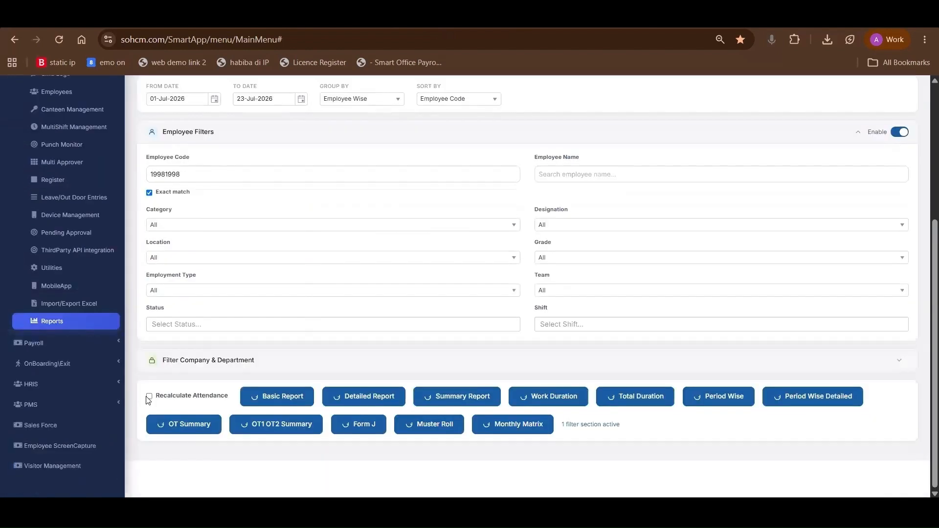
Step: Generate the monthly Detailed Report with Recalculate Attendance enabled and examine its attendance totals and daily time rows
left_click(149, 396)
left_click(361, 395)
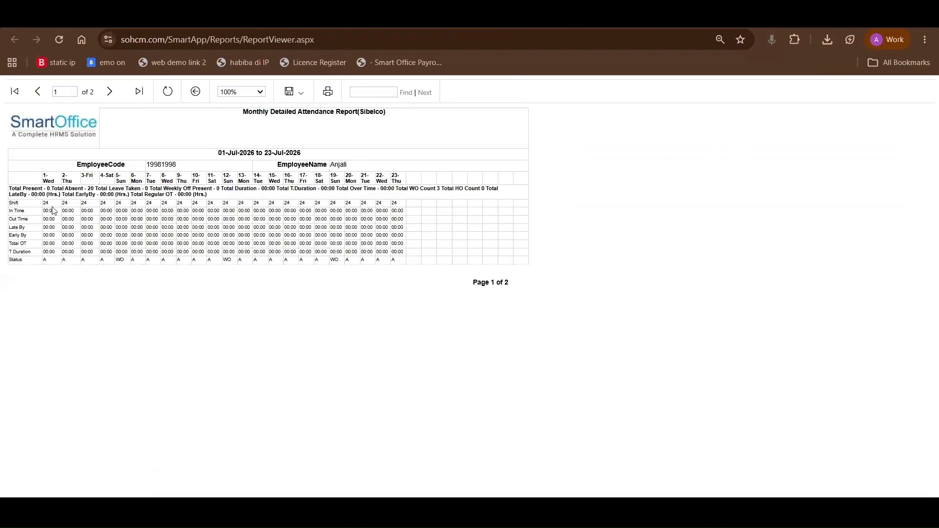
left_click_drag(2, 104, 120, 239)
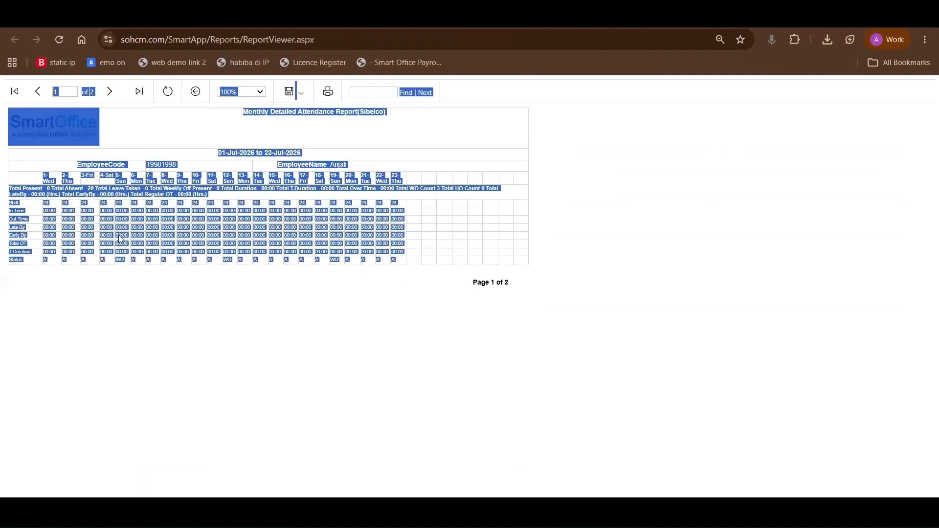
left_click(45, 189)
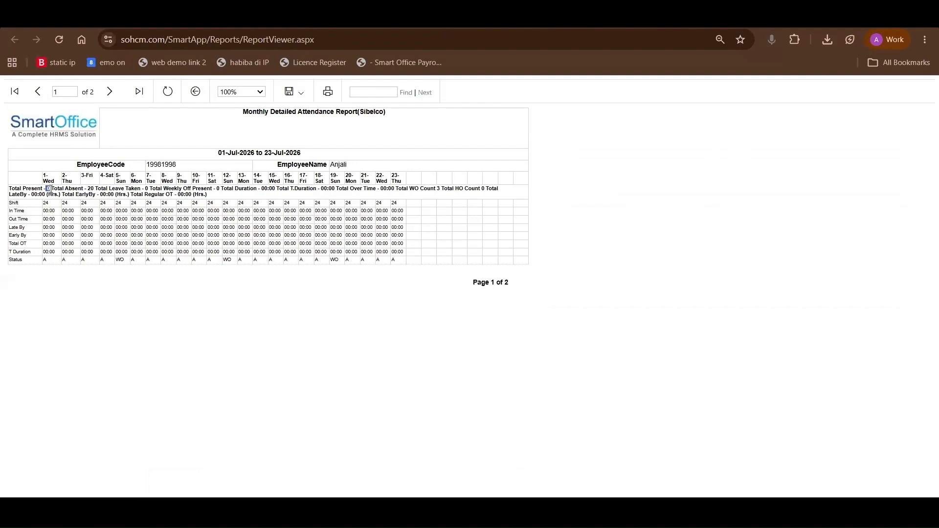
left_click(97, 189)
left_click_drag(55, 211, 52, 252)
left_click(293, 156)
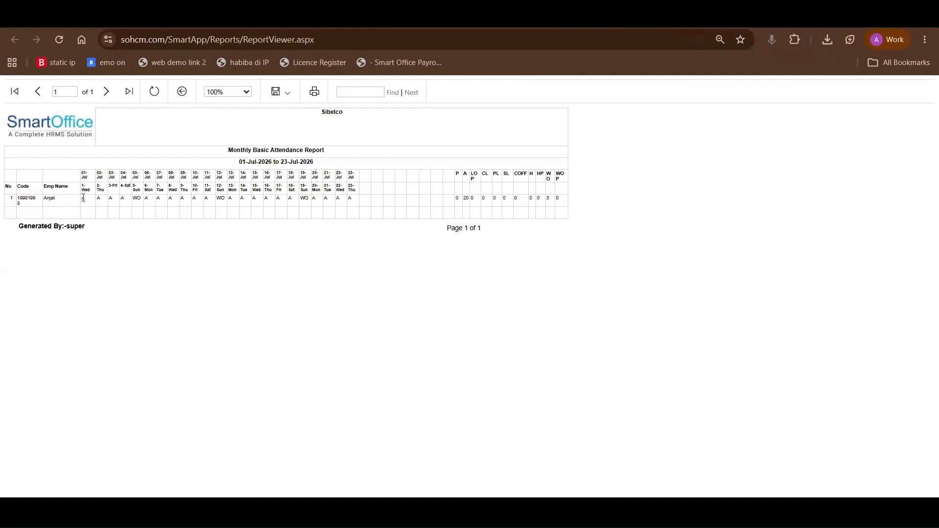
Step: Examine the daily statuses in the Monthly Basic report and the leave, duration and PayDays columns in the Monthly Summary Report
left_click_drag(82, 199, 549, 206)
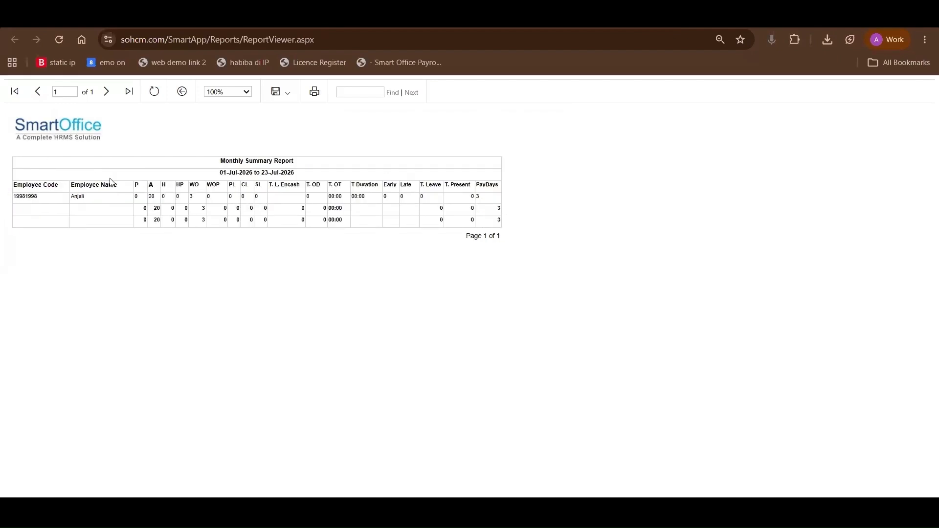
double_click(151, 197)
left_click(87, 200)
left_click_drag(252, 201, 261, 201)
left_click_drag(353, 198, 403, 198)
left_click_drag(478, 197, 476, 198)
triple_click(299, 177)
left_click(645, 16)
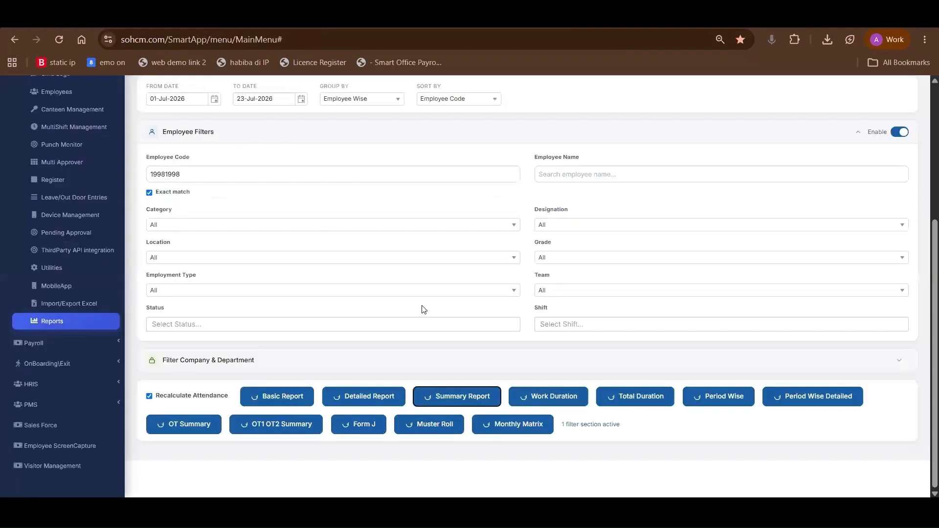
Step: Open the Yearly Attendance report and look over its month and year range, grouping and employee filter options
scroll(555, 384, "up", 5)
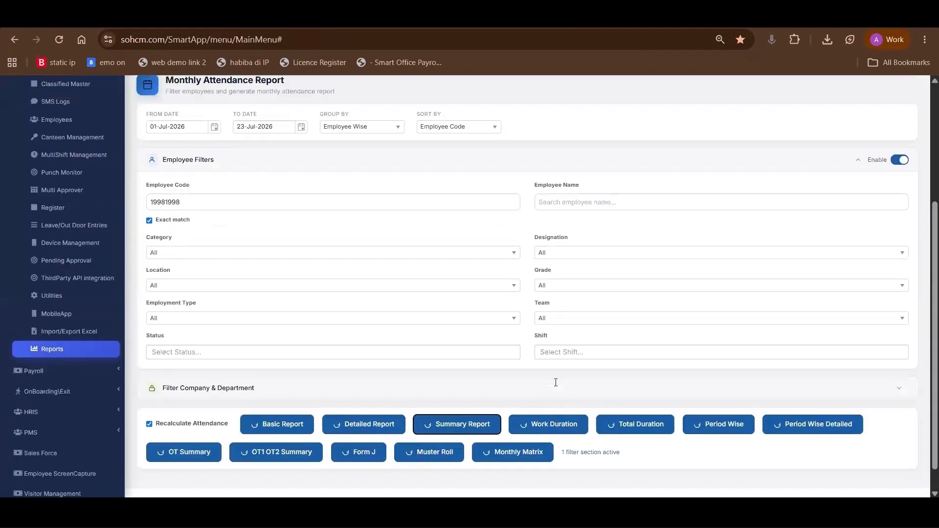
left_click(196, 204)
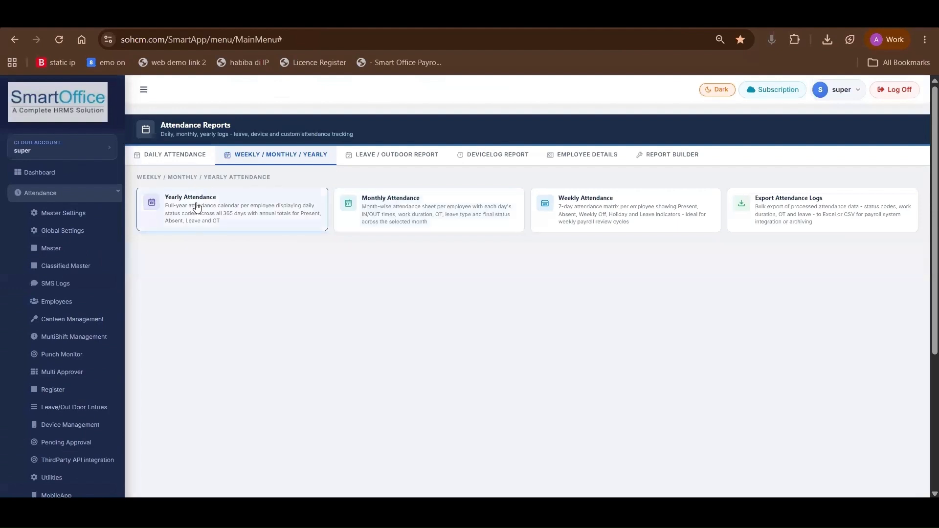
scroll(311, 300, "down", 3)
scroll(311, 300, "up", 3)
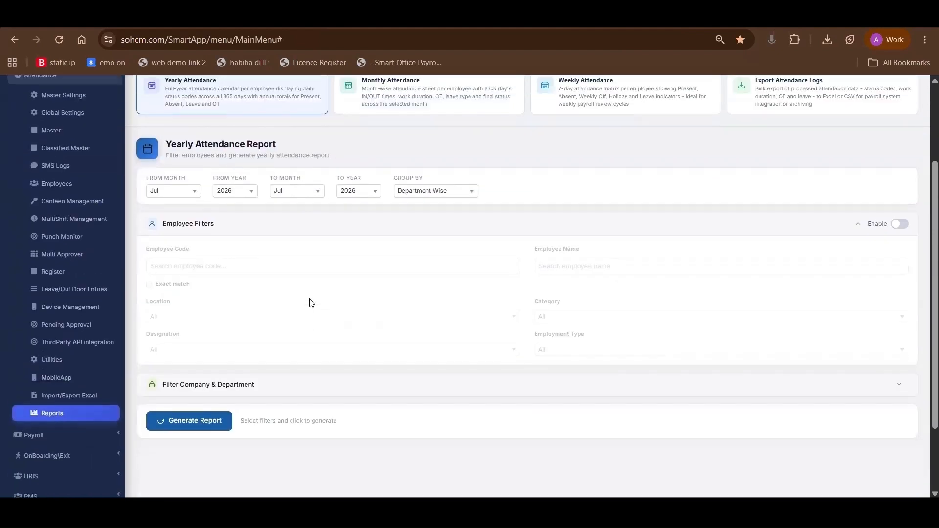